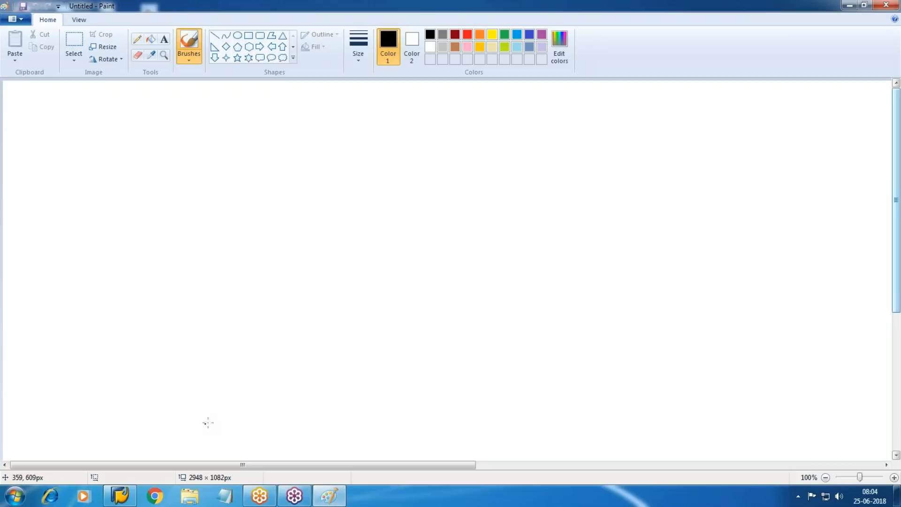
Step: Open the Windows Start menu over the blank, untitled Paint canvas
click(15, 496)
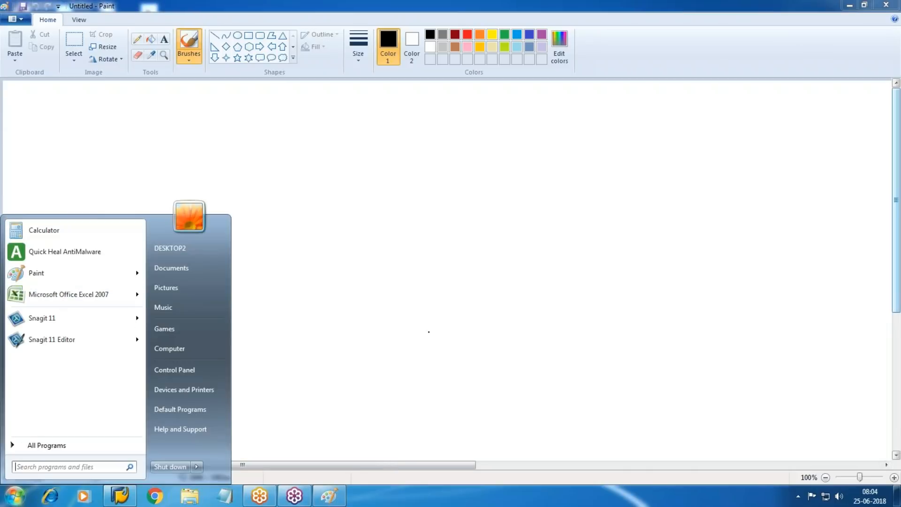
Step: Launch Excel 2007 and enter Dep Area, company Law, SLM, 10 across row 5, widening column H
click(463, 312)
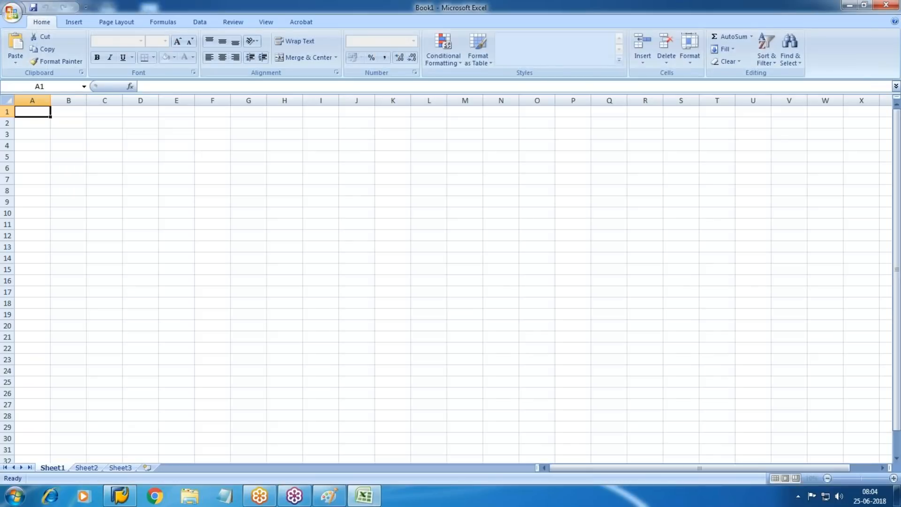
click(284, 280)
click(252, 169)
key(Up)
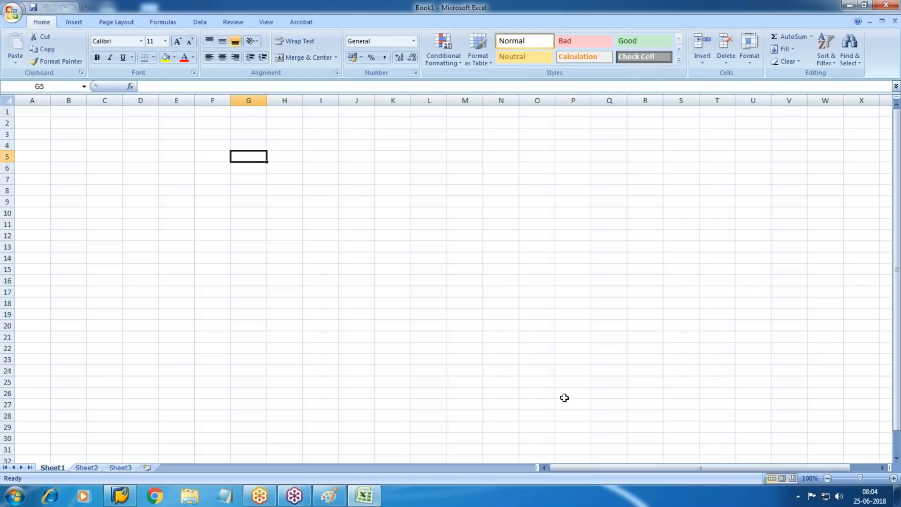
text(Dep Area)
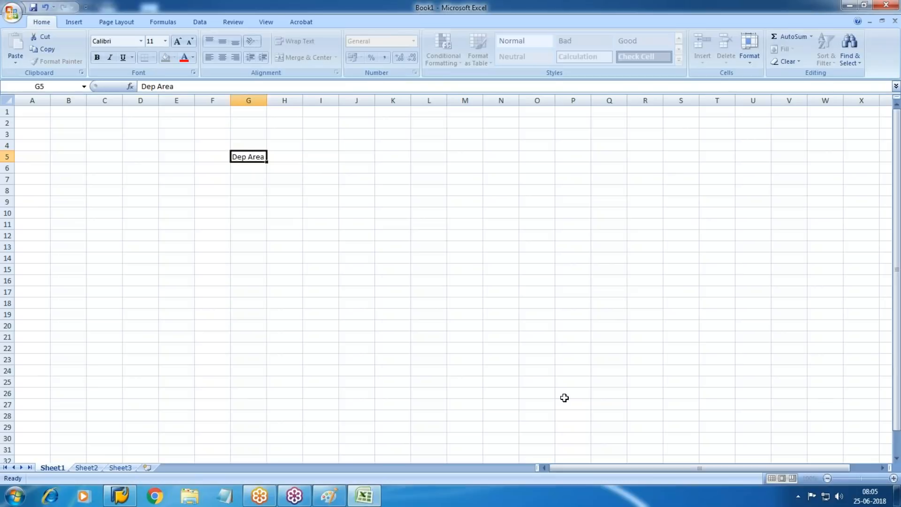
key(Tab)
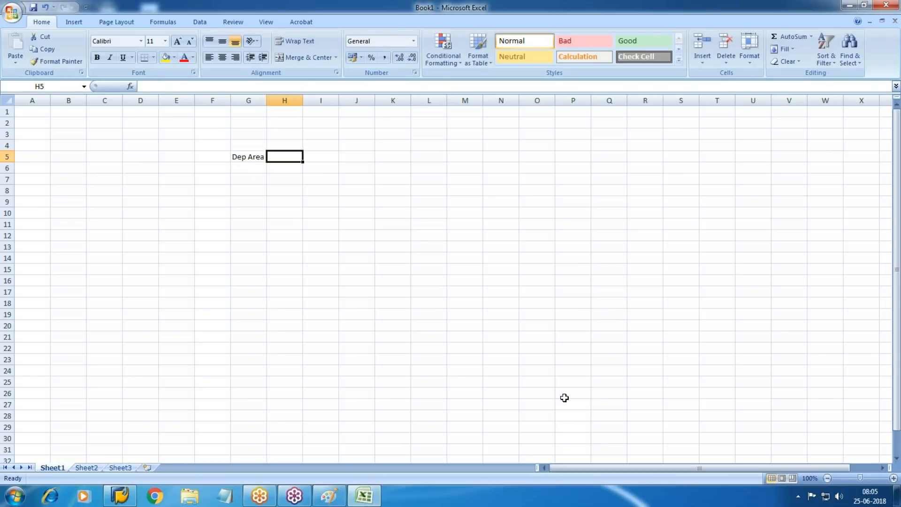
text(company law)
key(Tab)
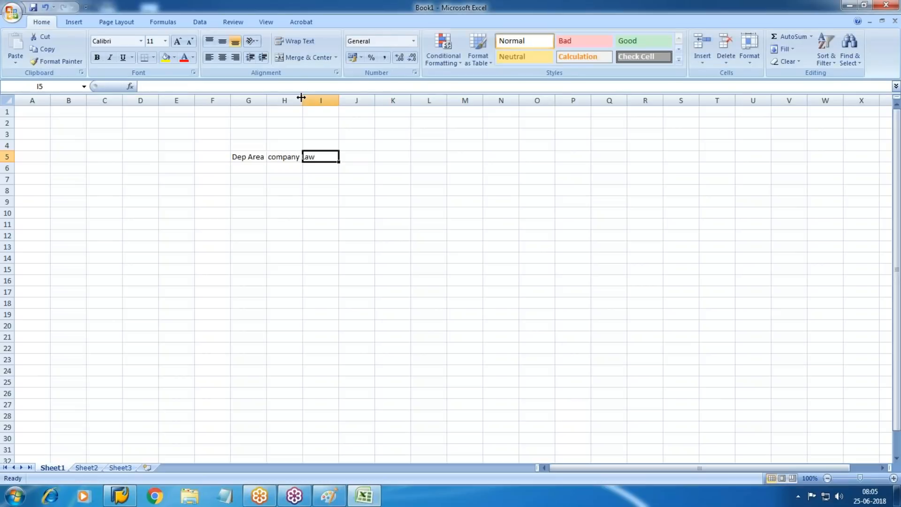
drag(303, 97, 331, 96)
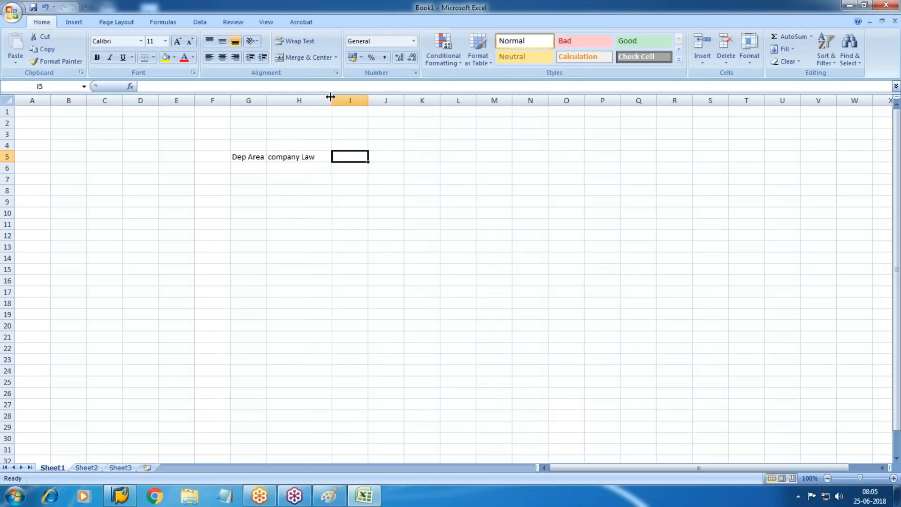
text(SLM)
key(Tab)
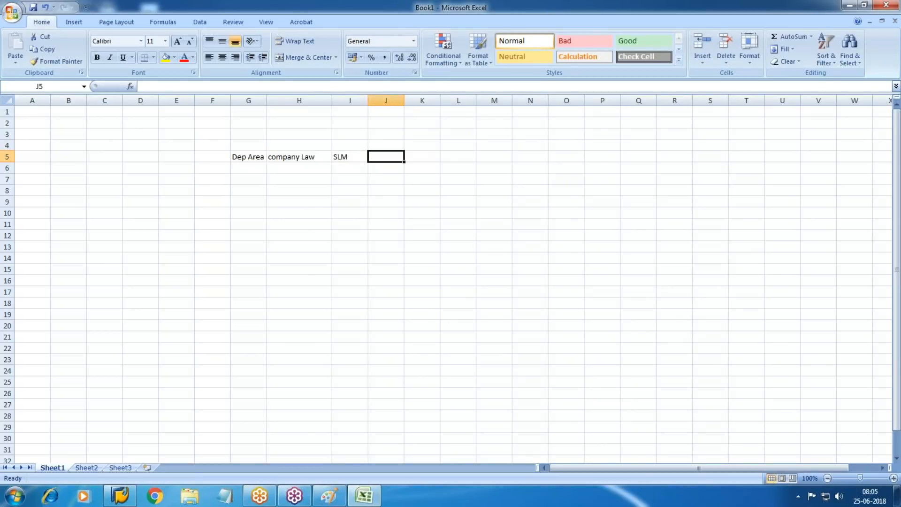
text(10)
key(Return)
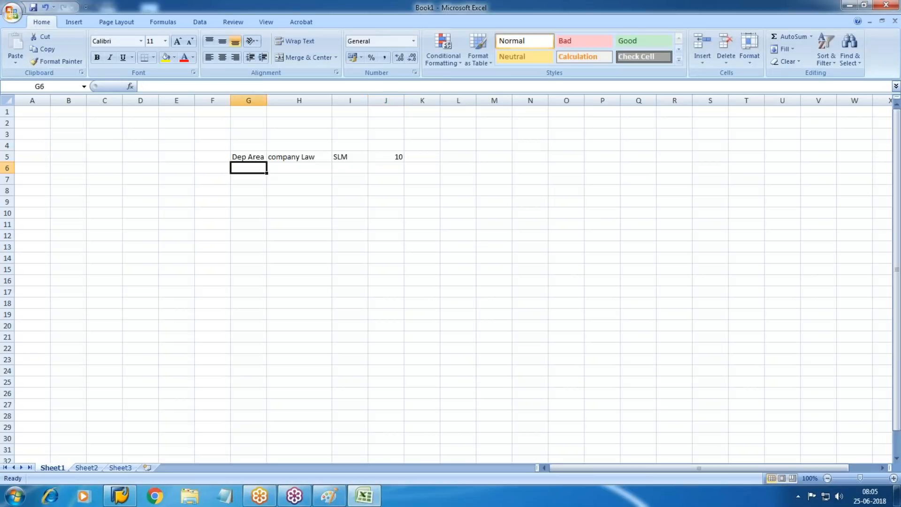
Step: Add the heading Yrs in J4 above the 10
key(Up)
key(Right)
key(Right)
key(Right)
key(Up)
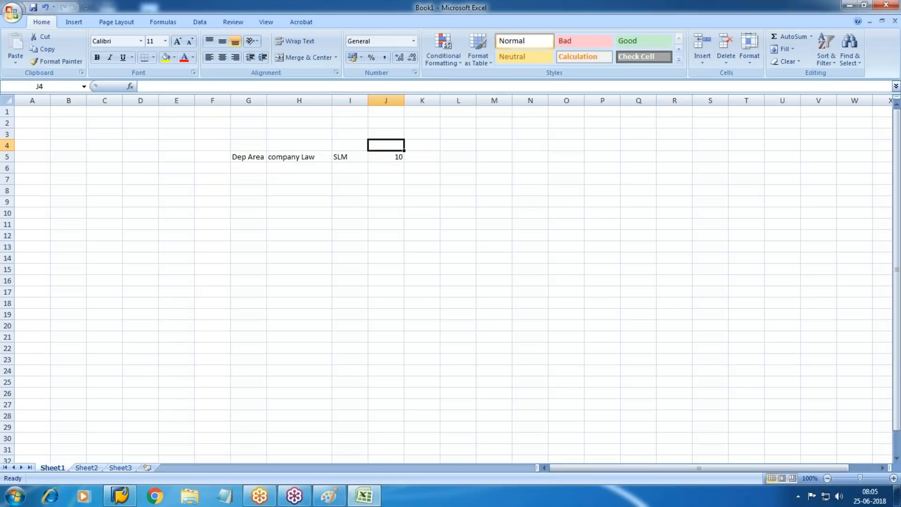
text(Yrs)
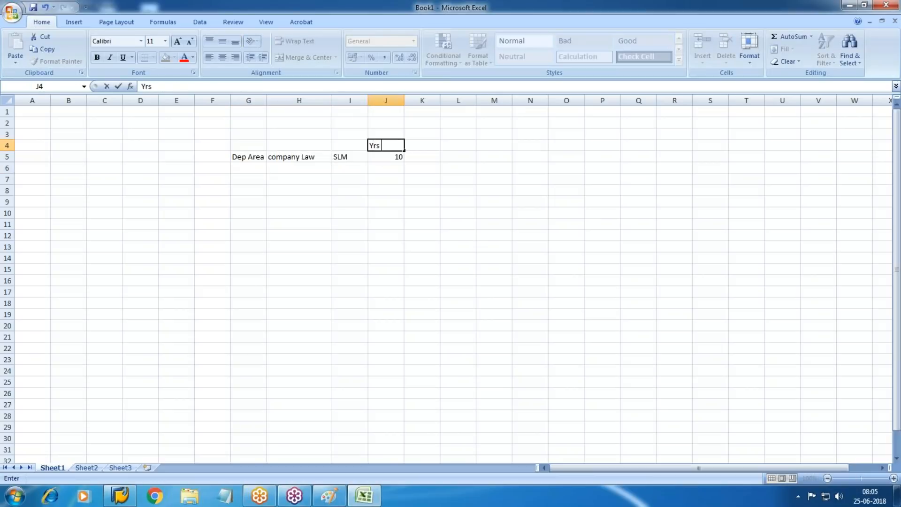
key(Return)
Step: Enter the Income Tax row with WDV and 8 in H6:J6
key(Left)
key(Left)
key(Left)
key(Down)
key(Right)
key(Up)
key(Left)
key(Down)
key(Right)
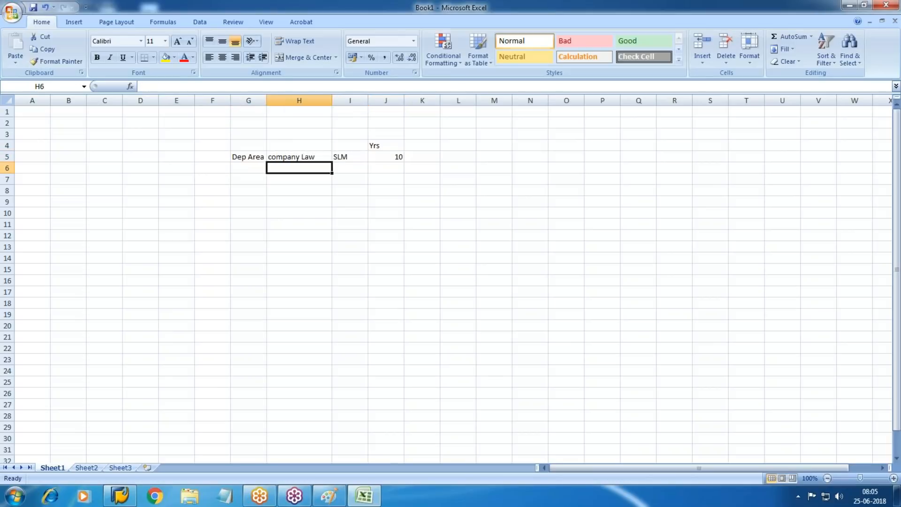
text(Incom)
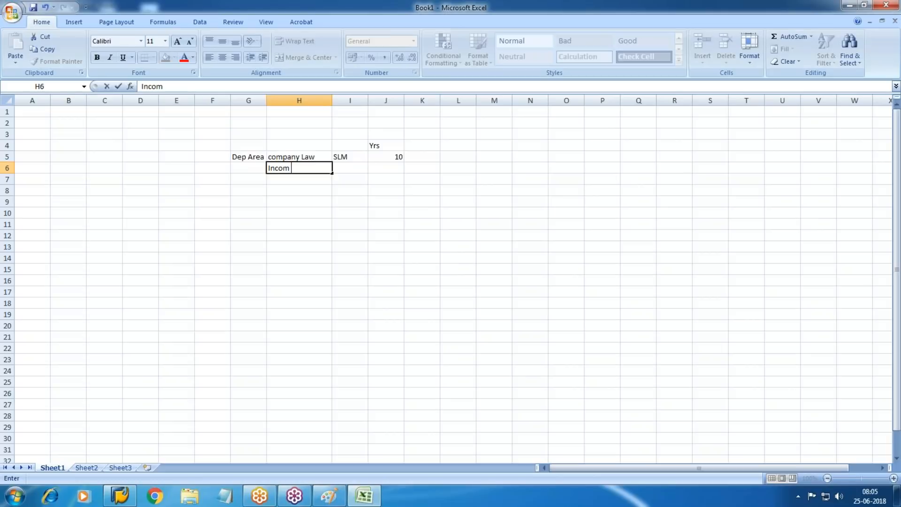
text(e Tax)
key(Tab)
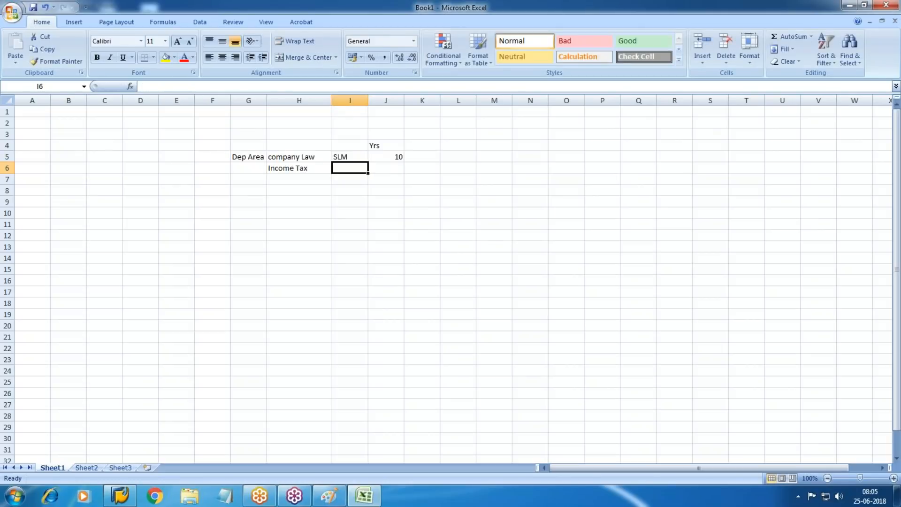
text(WDV)
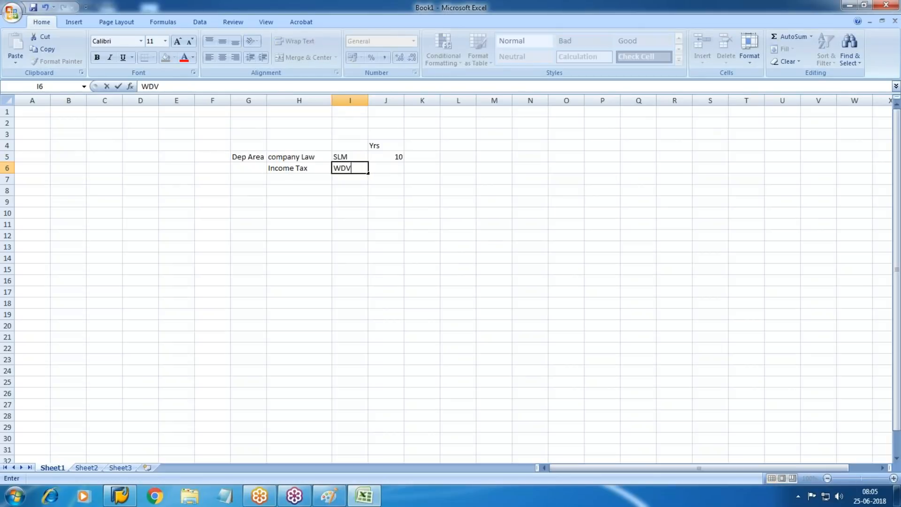
key(Tab)
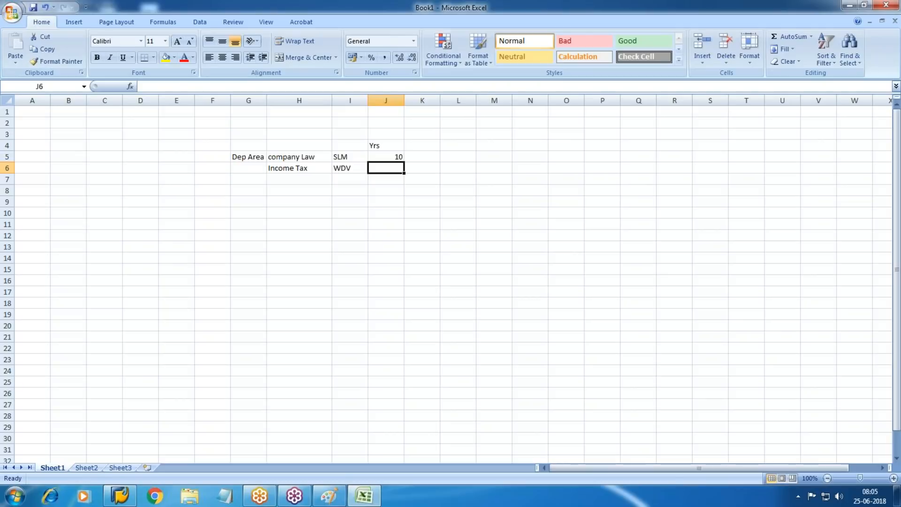
text(8)
key(Return)
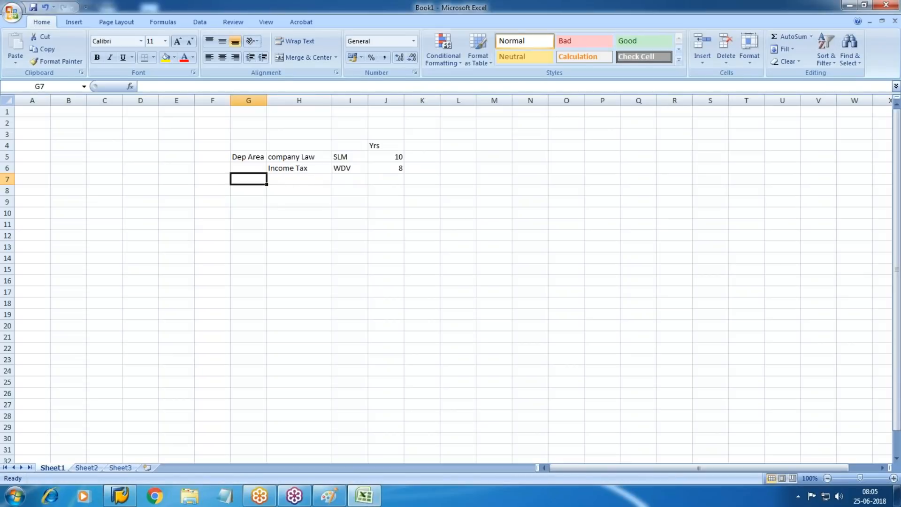
Step: Enter Delta Dep in H7 and Diff in I7
click(299, 179)
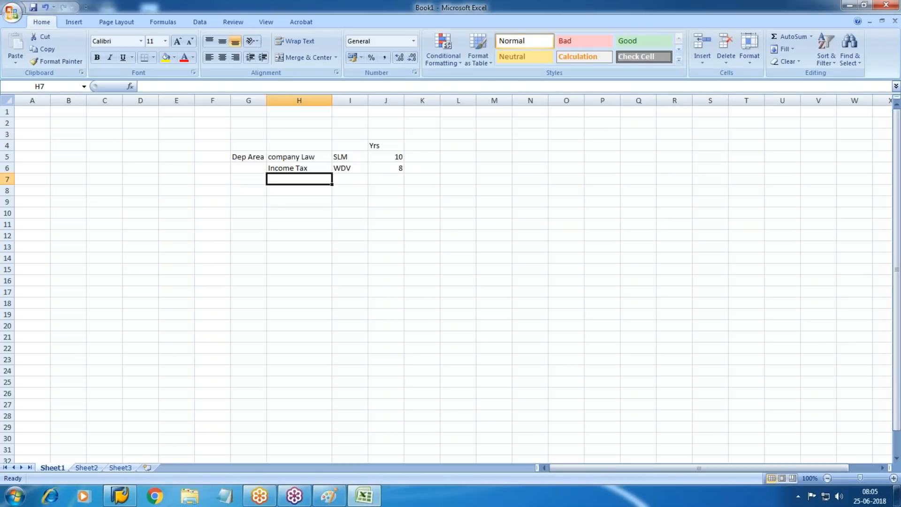
text(Delta Dep)
key(Tab)
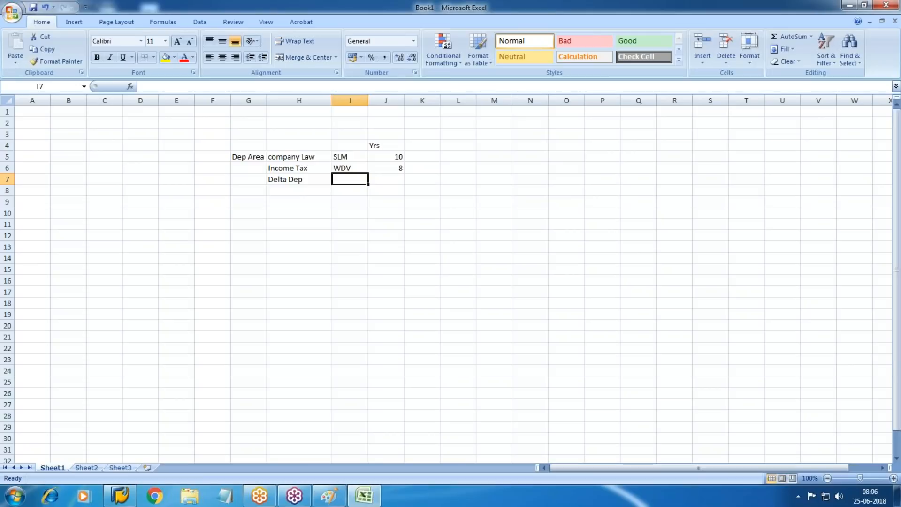
text(Diff)
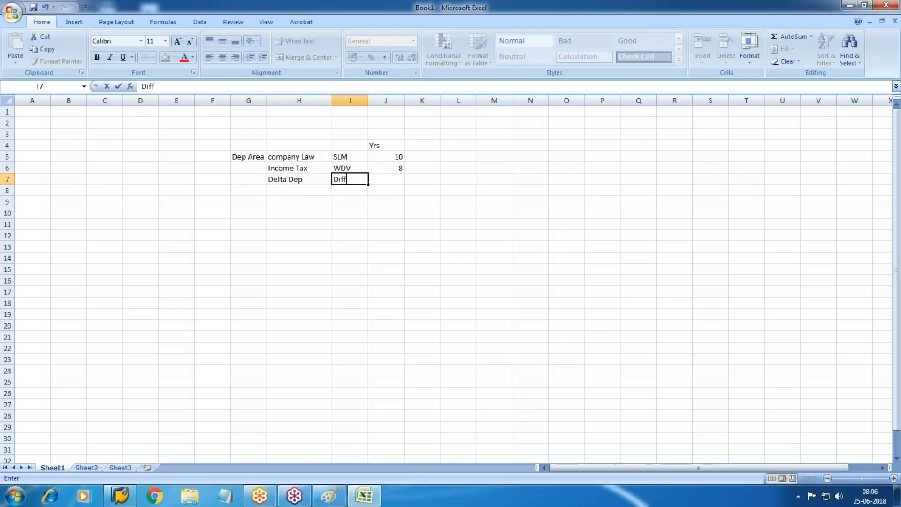
key(Tab)
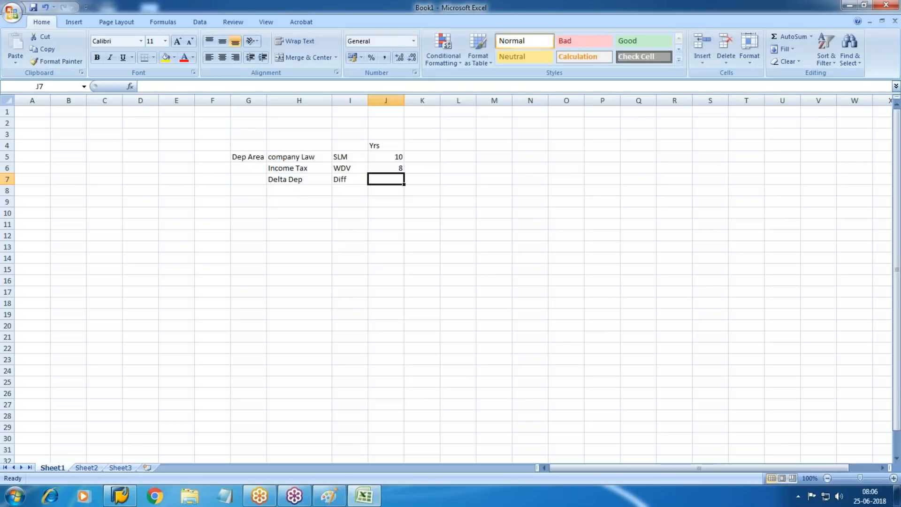
Step: Insert a blank row above Income Tax using Shift+Space and Ctrl+Shift+Plus
key(Up)
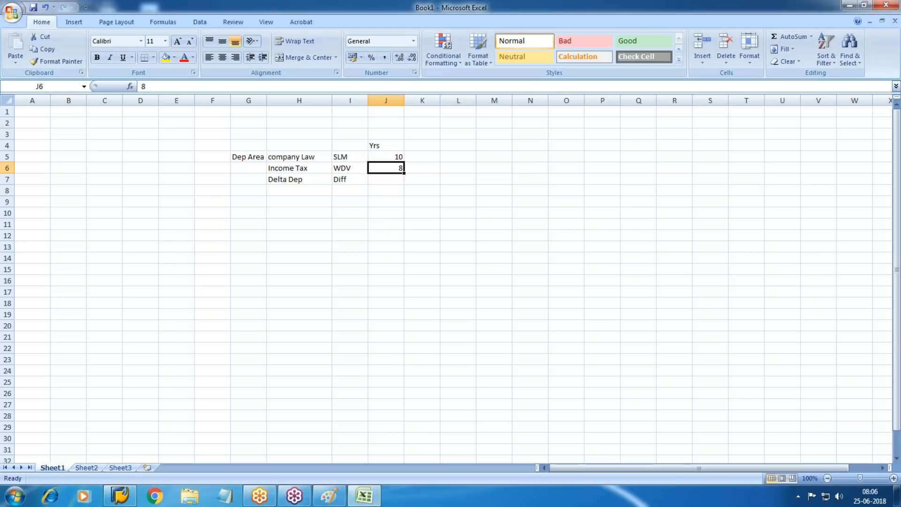
key(Down)
key(Left)
key(Up)
key(Left)
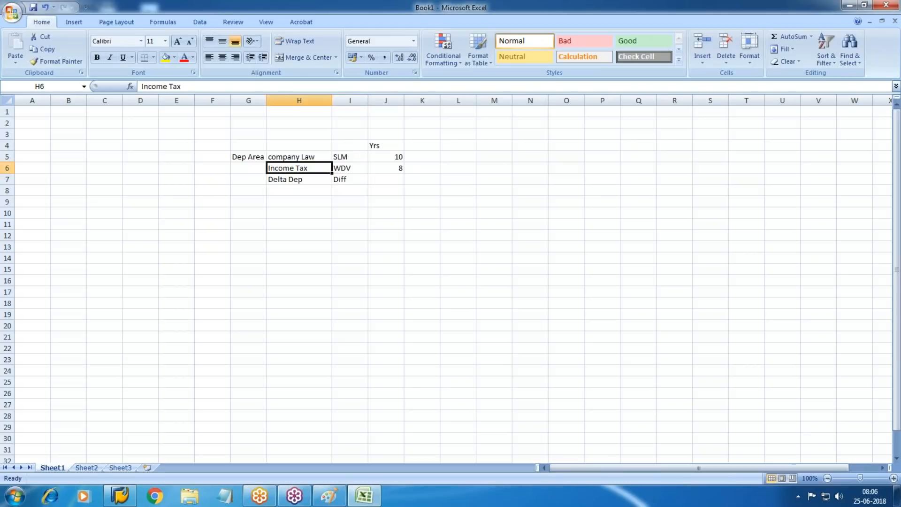
key(shift+space)
key(ctrl+shift+plus)
key(Down)
key(Up)
Step: Label the new row Grp Currency and add a Ledger heading in K4
text(G)
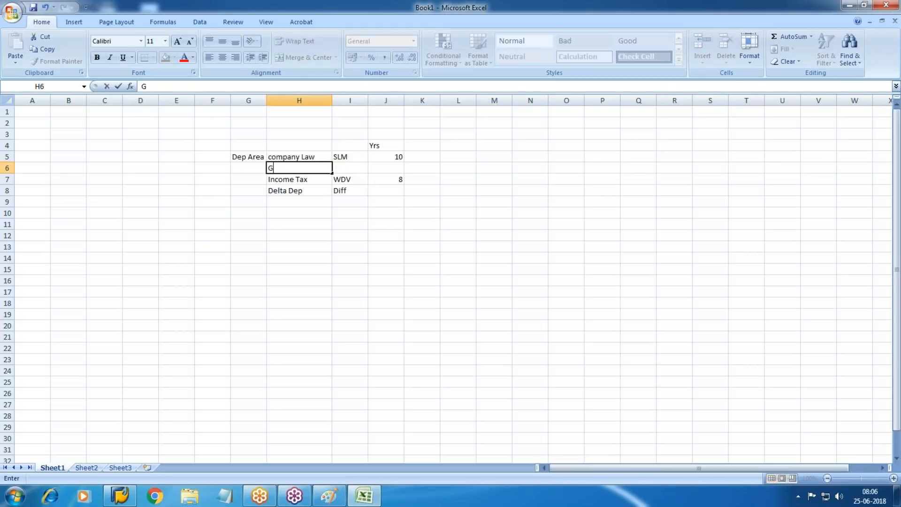
text(rp Currency)
key(Tab)
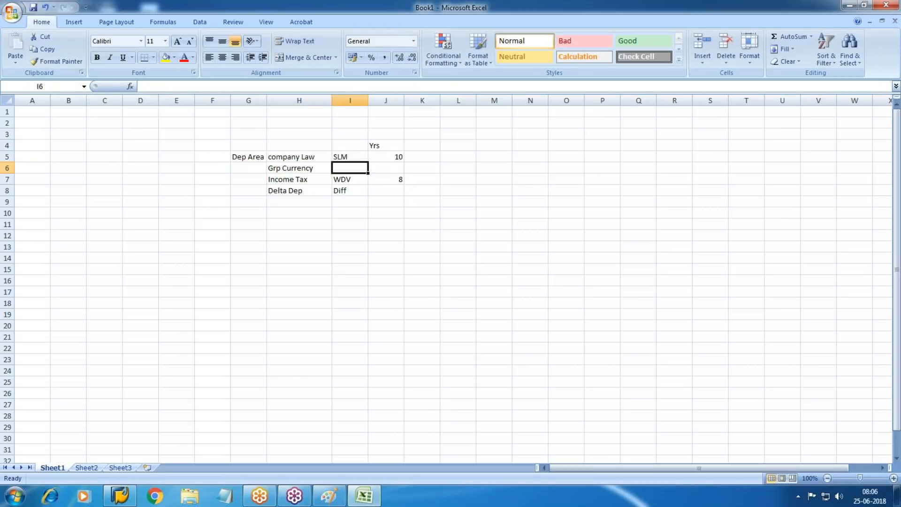
click(419, 144)
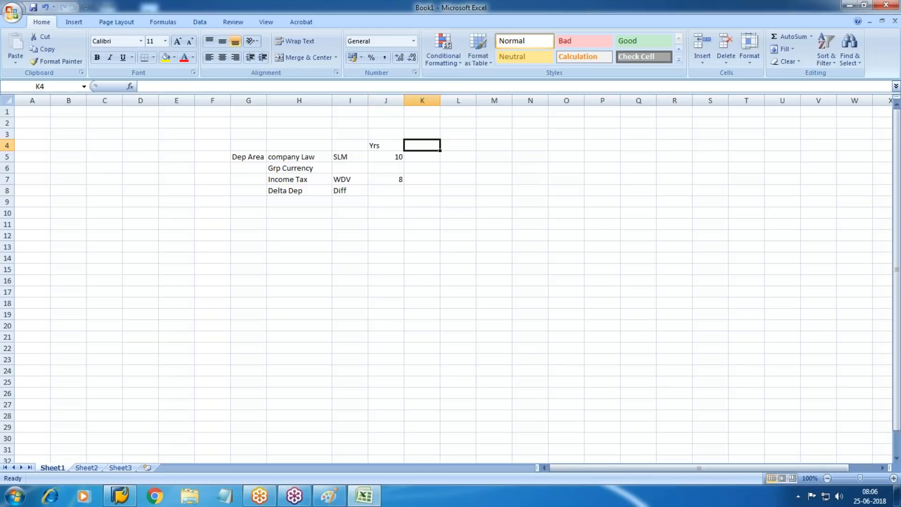
text(Ledger)
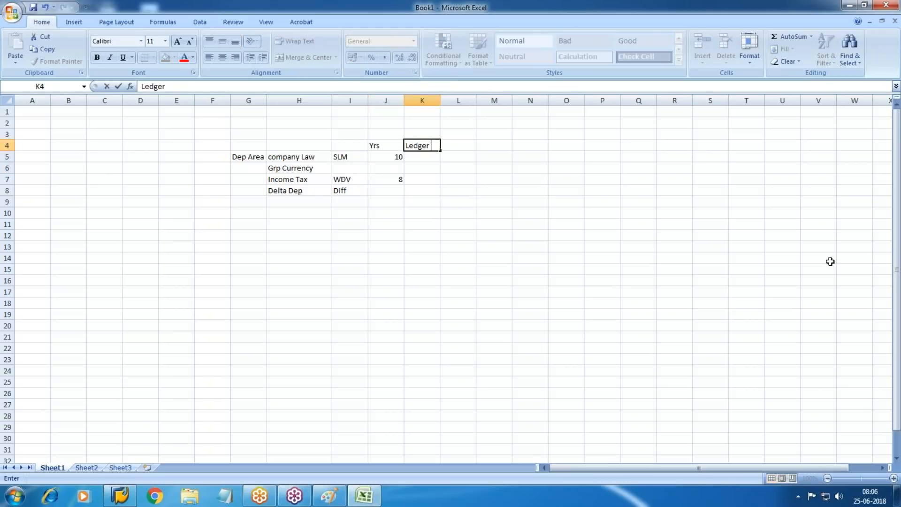
key(Return)
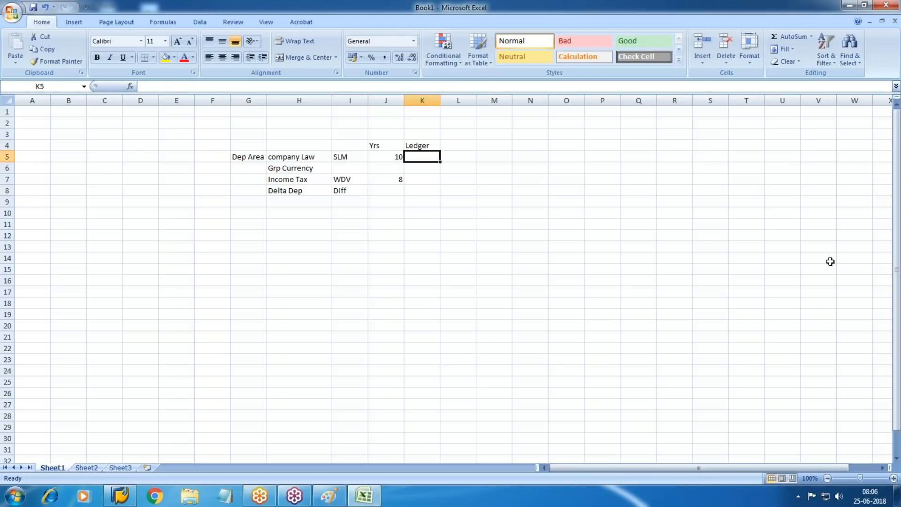
Step: Enter '0L as the ledger for company Law in K5
key(Down)
key(Down)
key(Down)
key(Up)
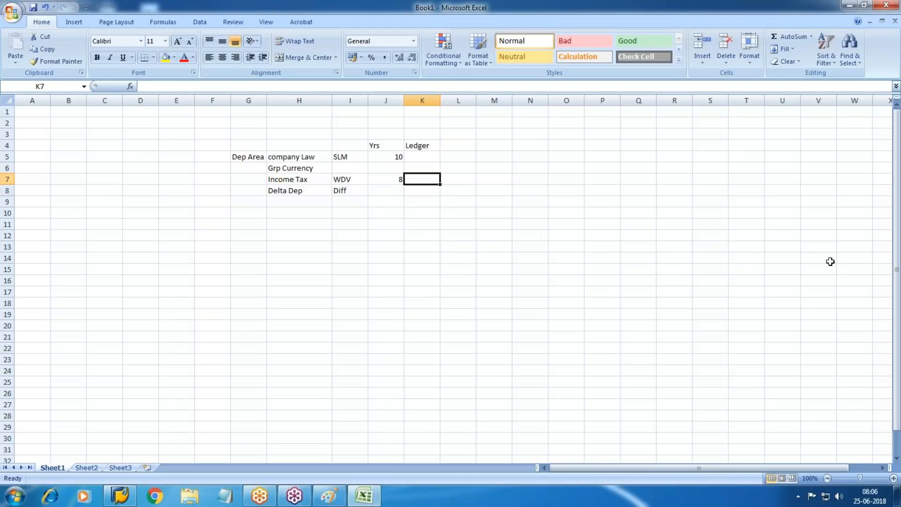
key(Up)
key(Up)
text(')
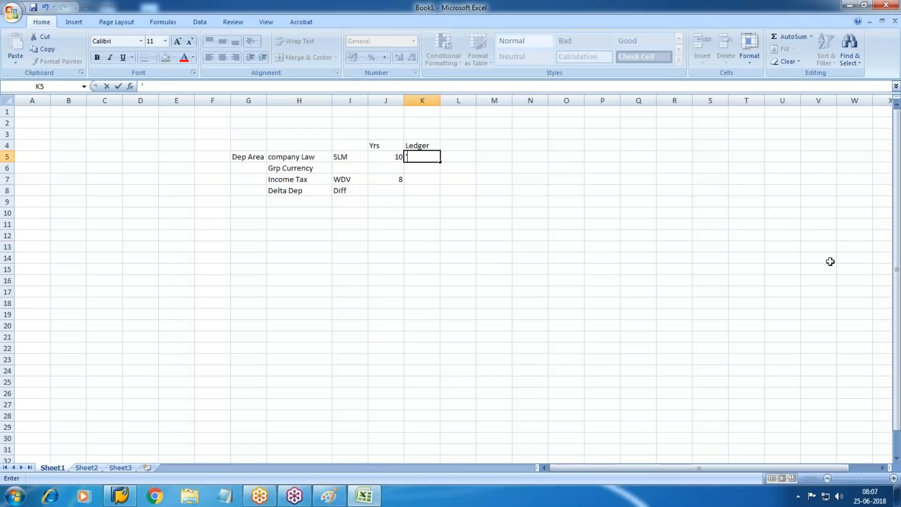
text(01)
key(Return)
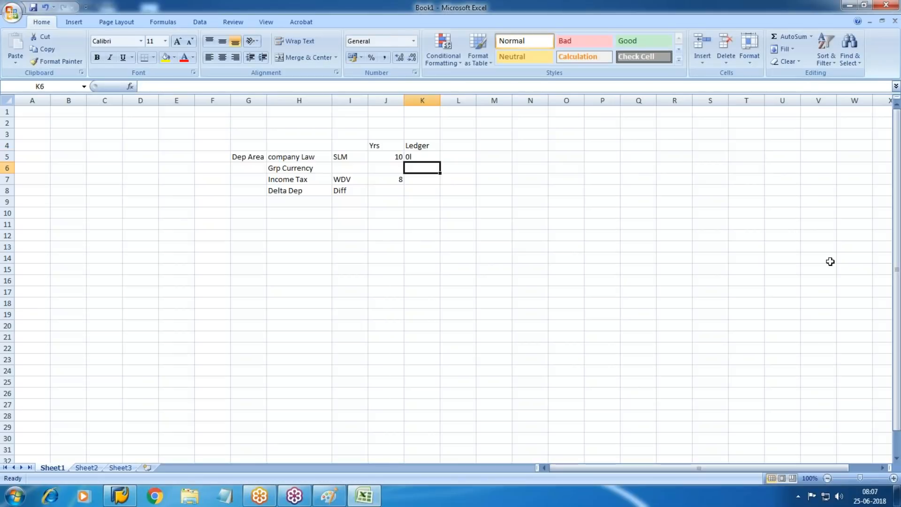
key(Up)
text(')
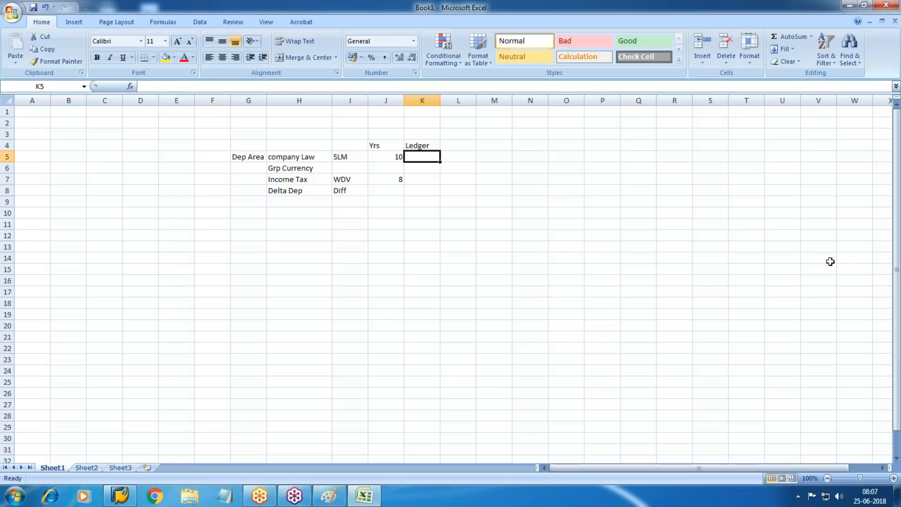
text(0)
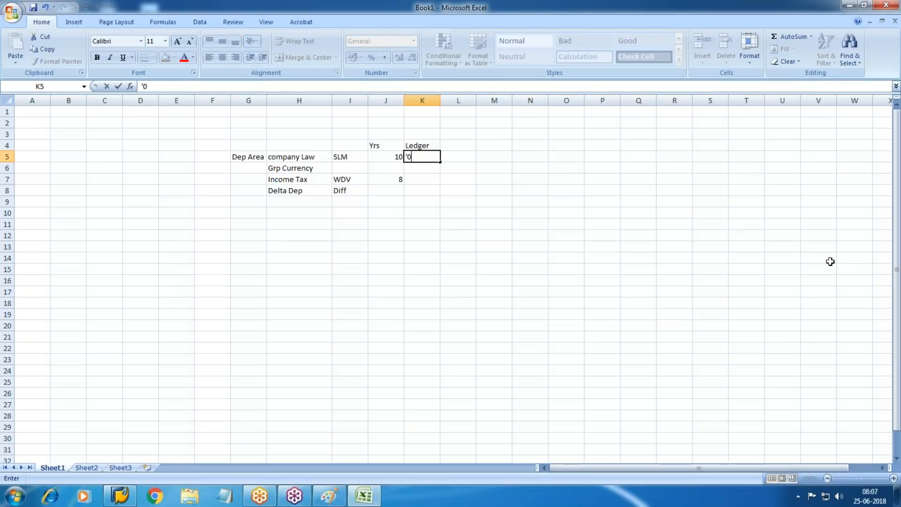
text(L)
key(Return)
key(Return)
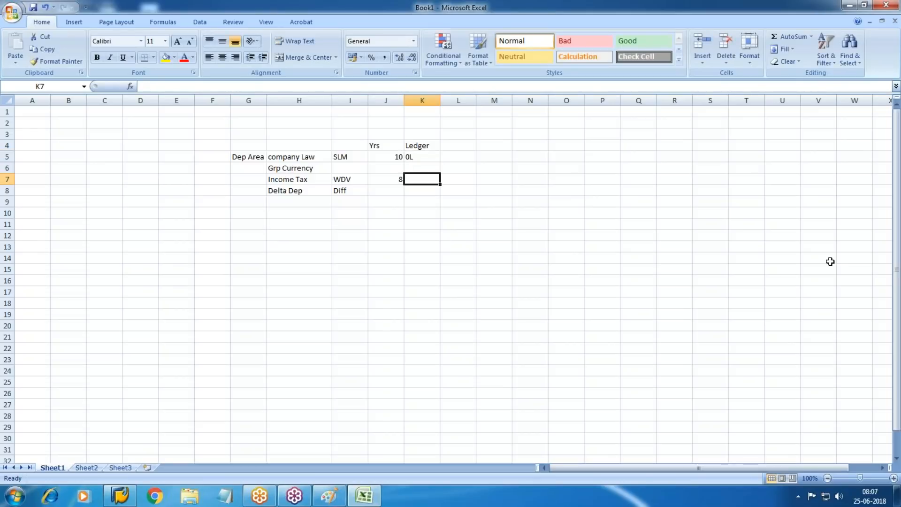
Step: Enter NL as the ledger for both Income Tax and Delta Dep
key(Up)
text(NKL)
key(BackSpace)
key(BackSpace)
text(L)
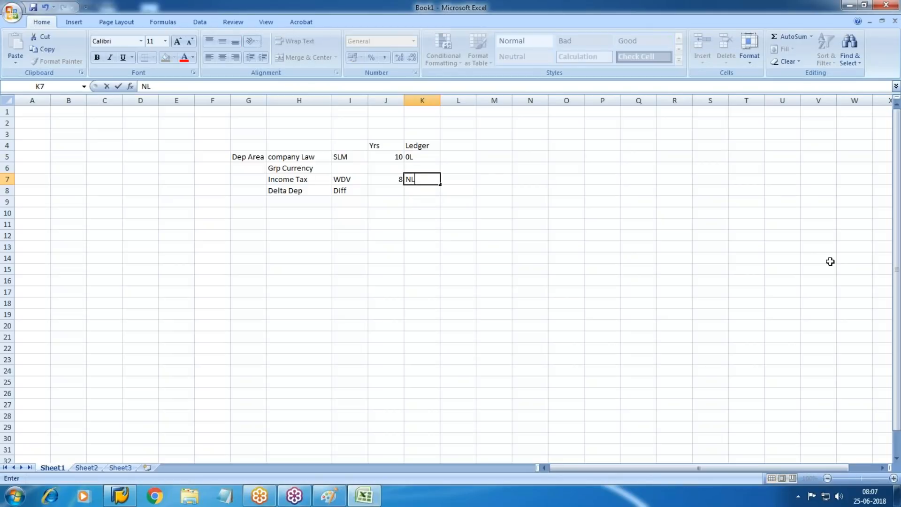
key(Return)
text(NL)
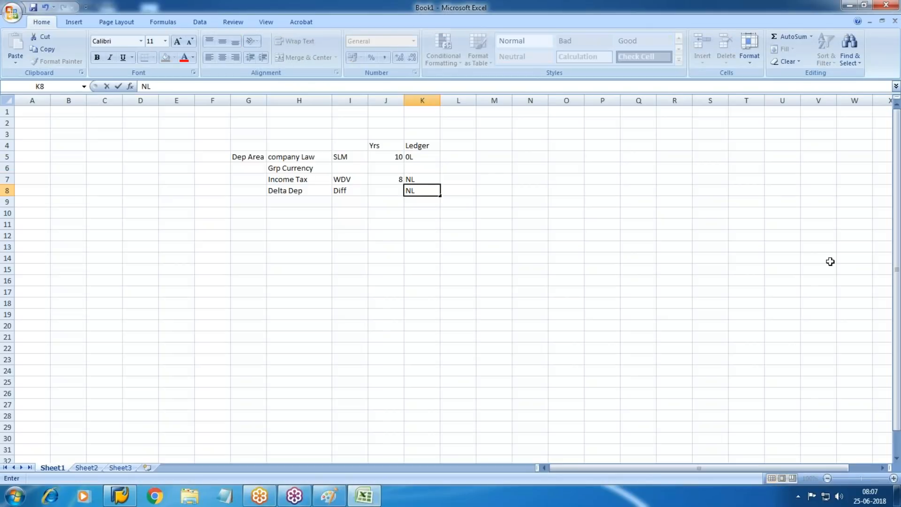
key(Return)
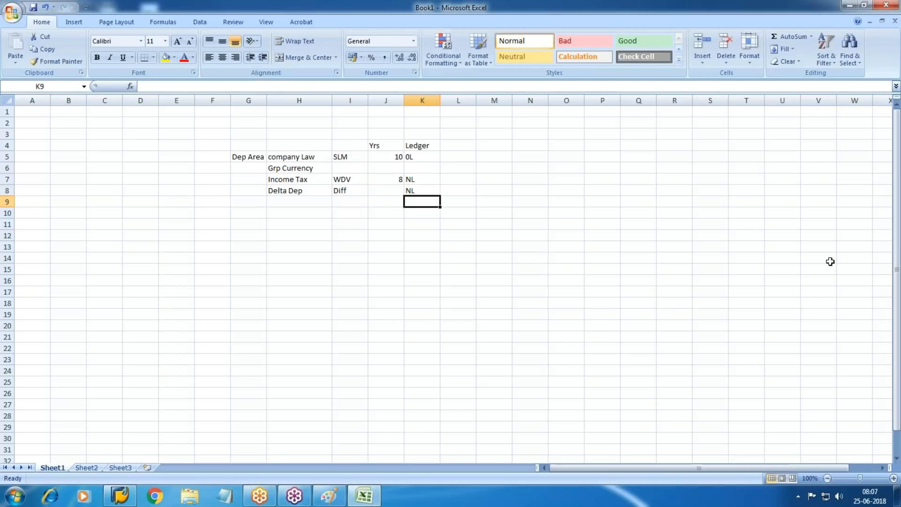
click(431, 165)
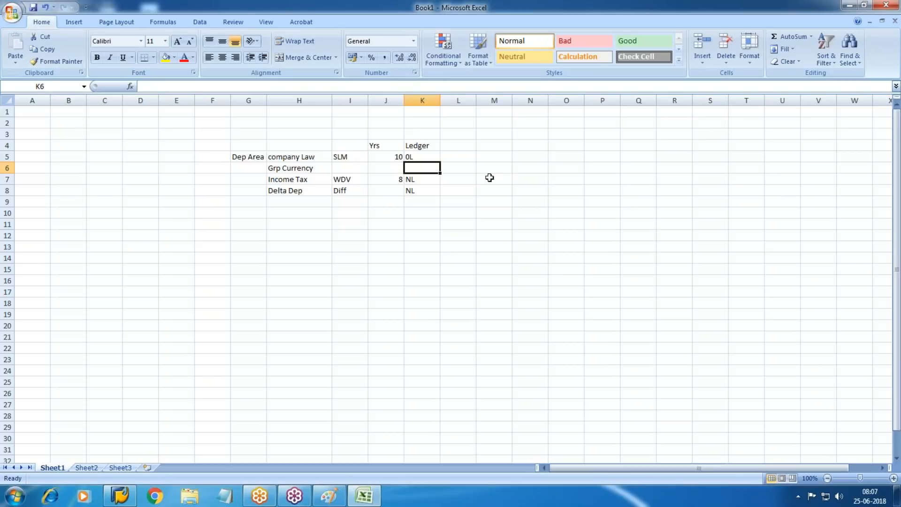
Step: Enter NA as the Grp Currency ledger and select the area label block G2:H11
text(NA)
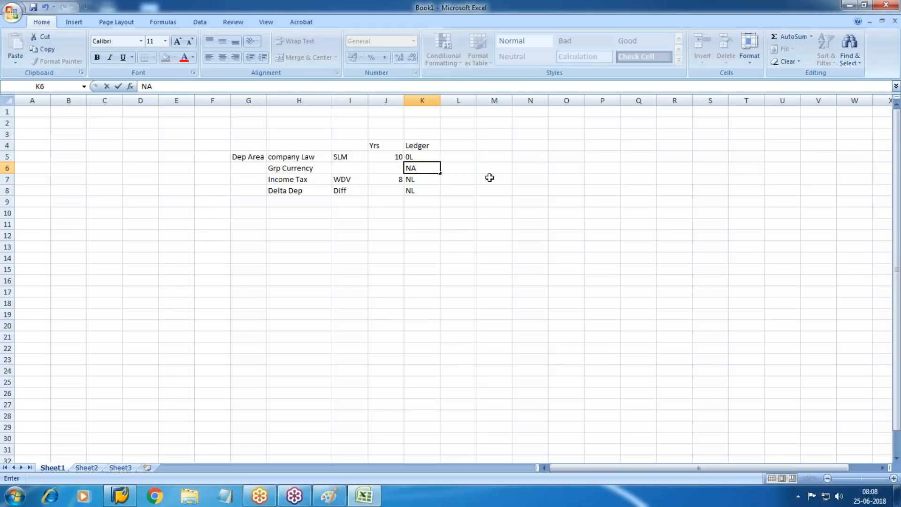
drag(253, 123, 286, 222)
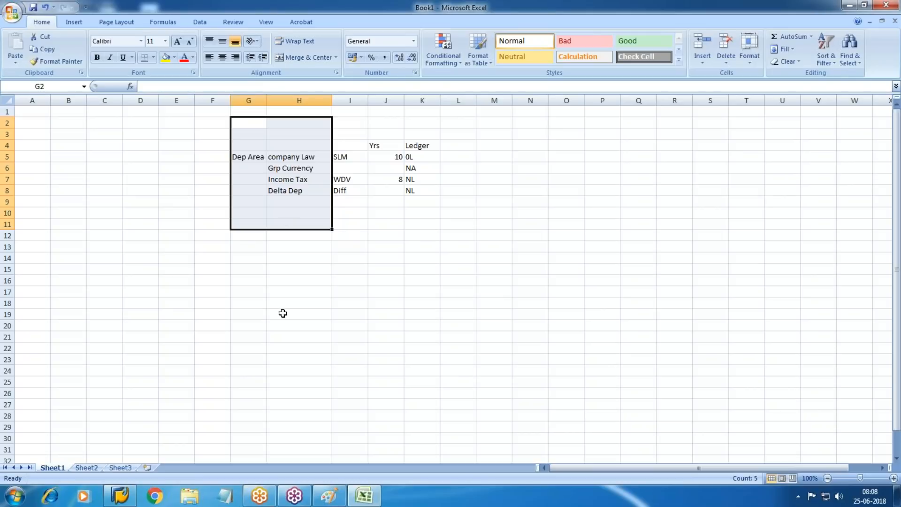
Step: Log on to the ECC 6 EHP6-54 system with the user ID and password
click(120, 496)
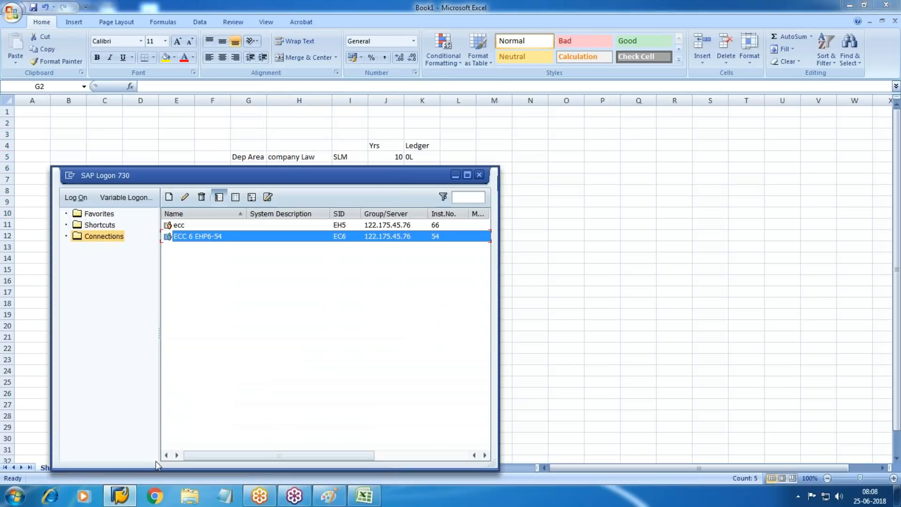
key(Return)
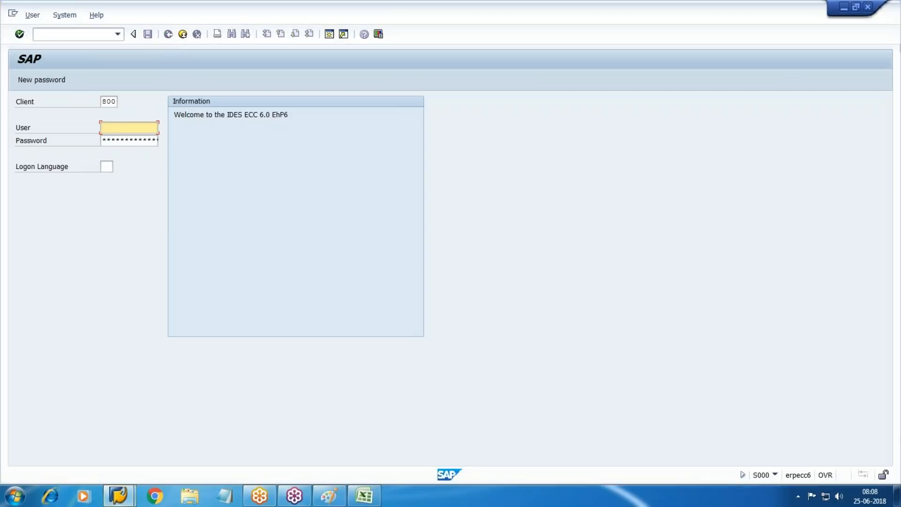
text(pradeep)
key(Tab)
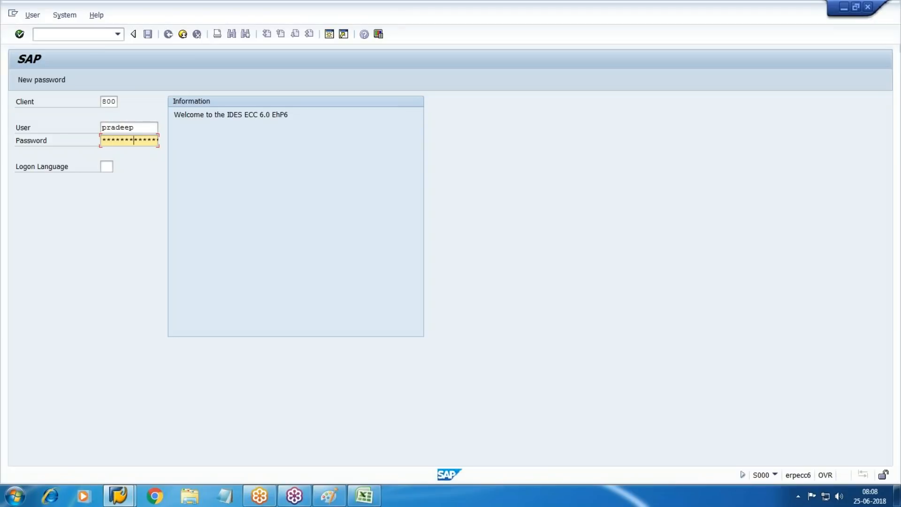
key(Return)
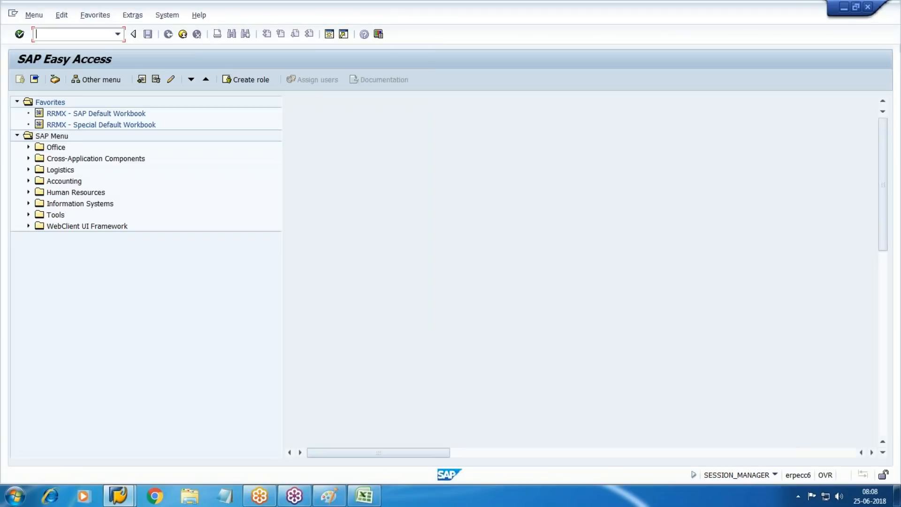
Step: Run SPRO, open the SAP Reference IMG and expand Financial Accounting (New)
text(spro)
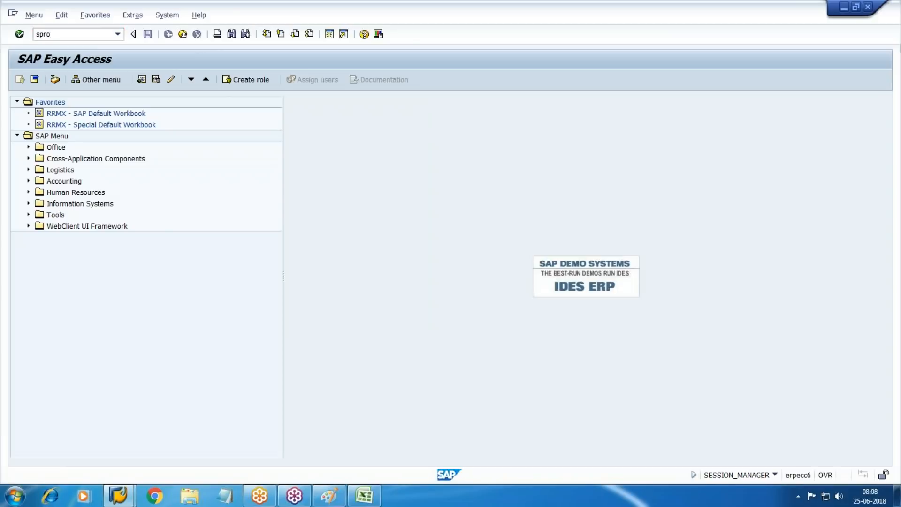
key(Return)
click(71, 83)
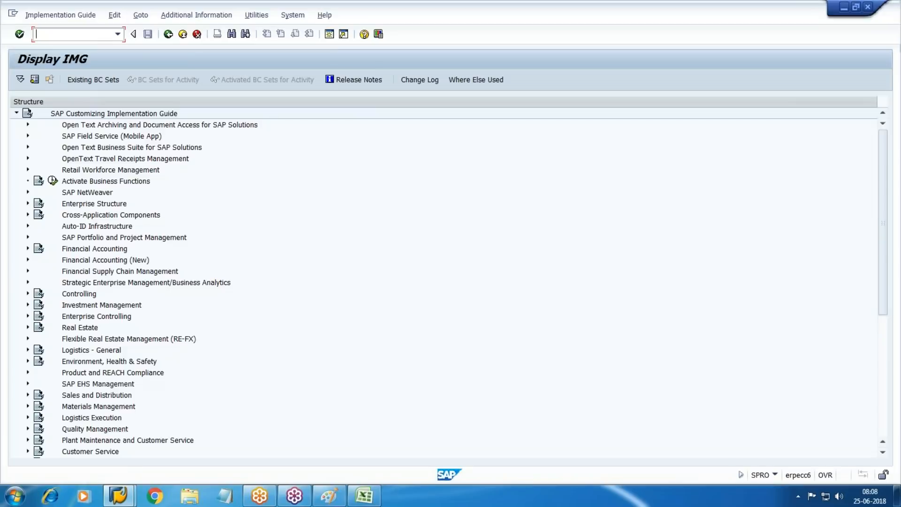
click(28, 260)
scroll(99, 263, down, 2)
scroll(86, 216, down, 1)
click(115, 214)
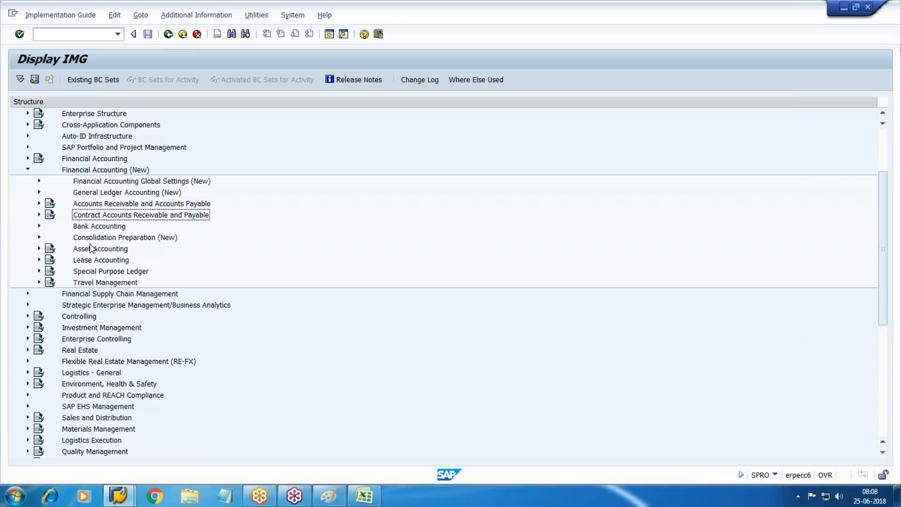
Step: Expand Asset Accounting > Organizational Structures and execute Copy Reference Chart of Depreciation
click(107, 252)
click(39, 249)
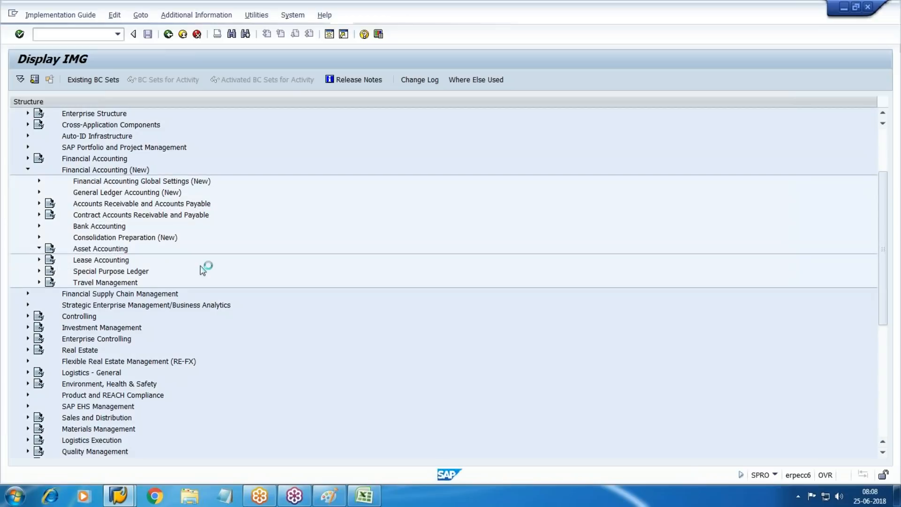
scroll(176, 268, down, 2)
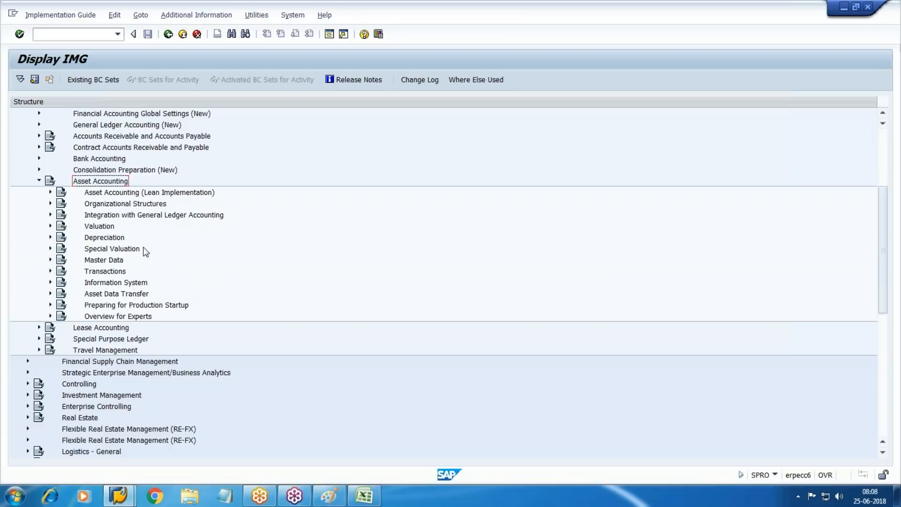
click(114, 204)
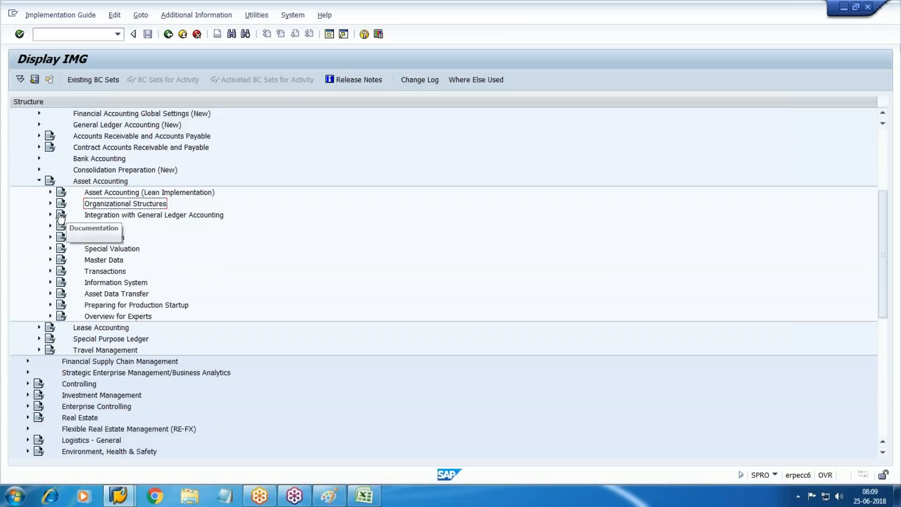
click(50, 203)
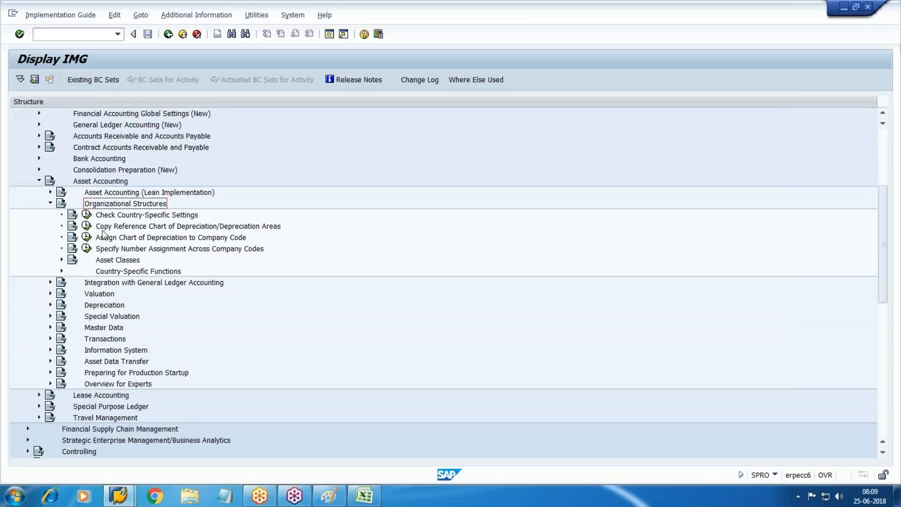
click(87, 226)
double_click(75, 146)
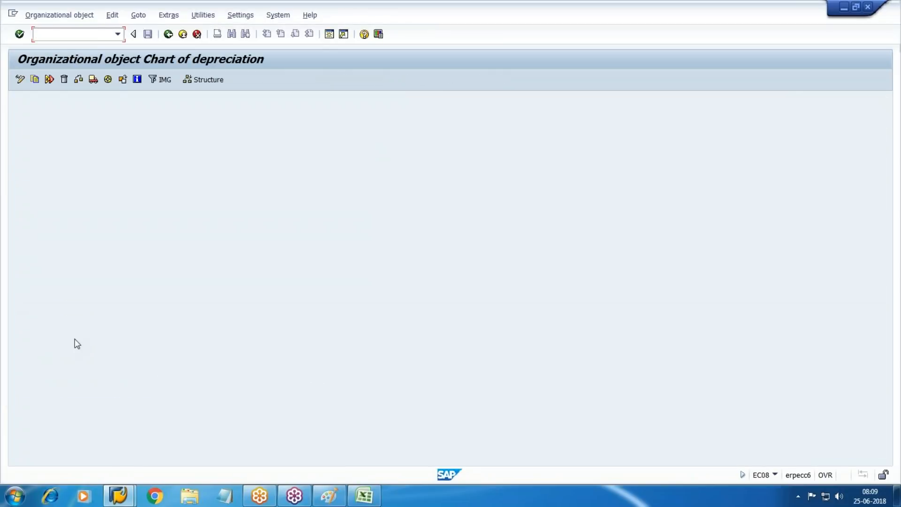
Step: Start a chart copy and choose 1US as the source chart from the F4 list
click(34, 79)
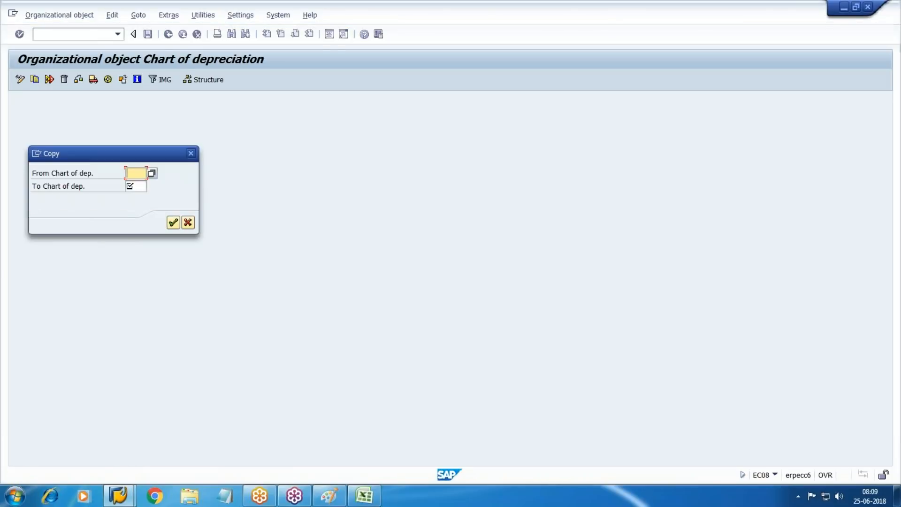
key(F4)
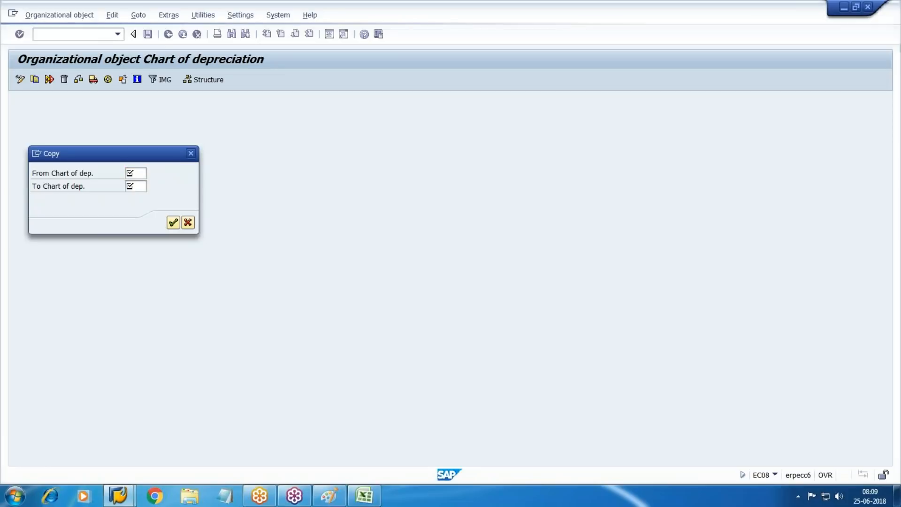
key(ctrl+f)
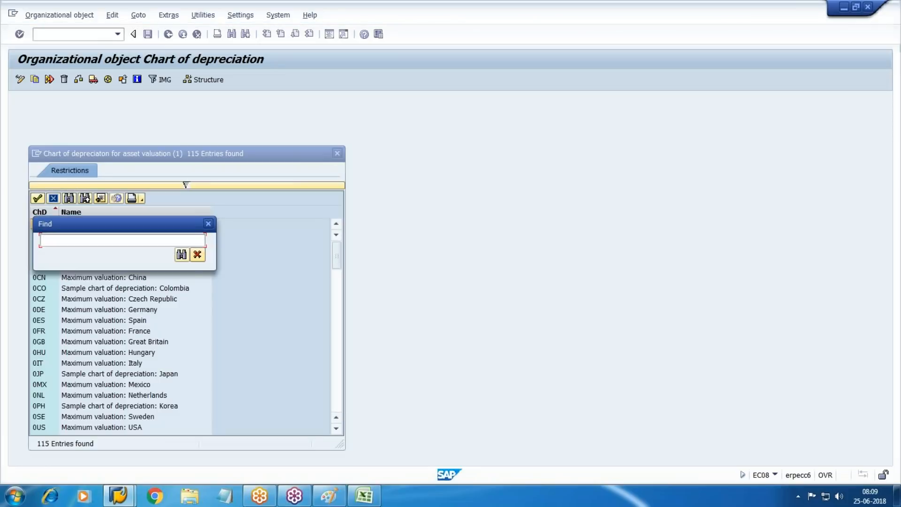
text(0at)
key(Return)
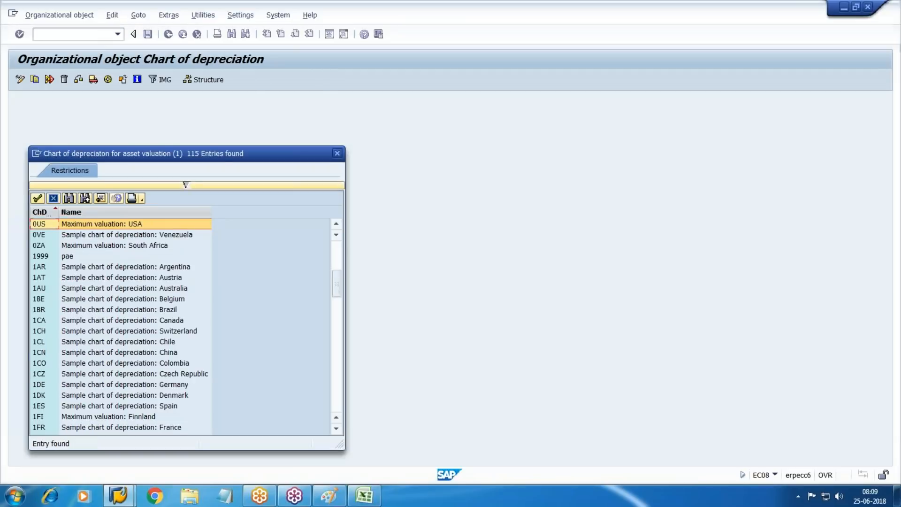
key(Return)
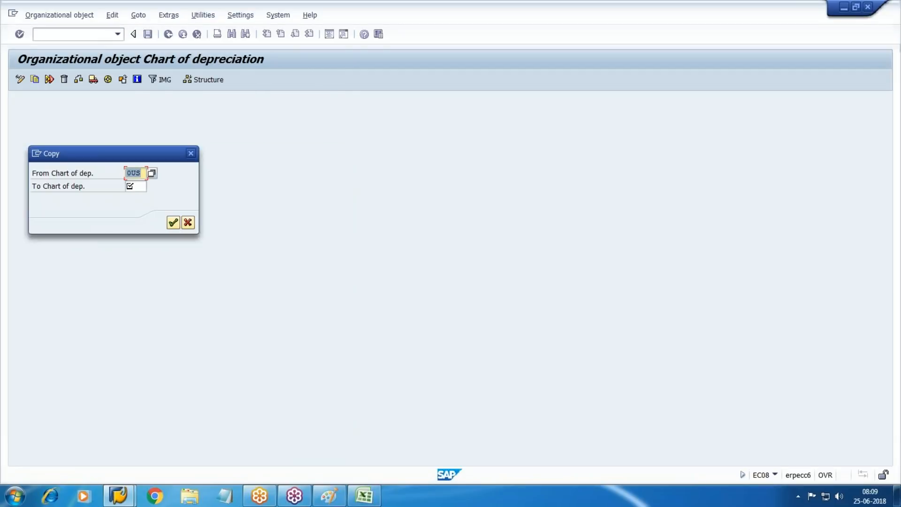
key(F4)
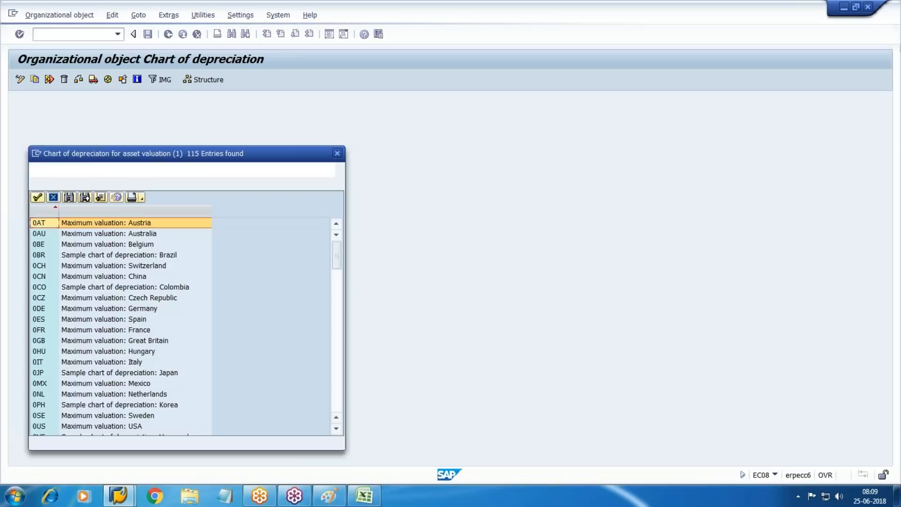
key(ctrl+f)
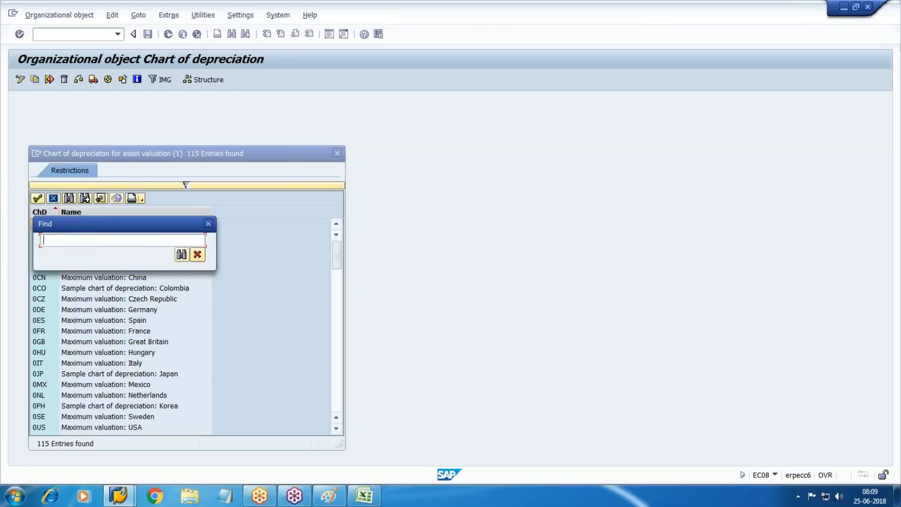
text(1us)
key(Return)
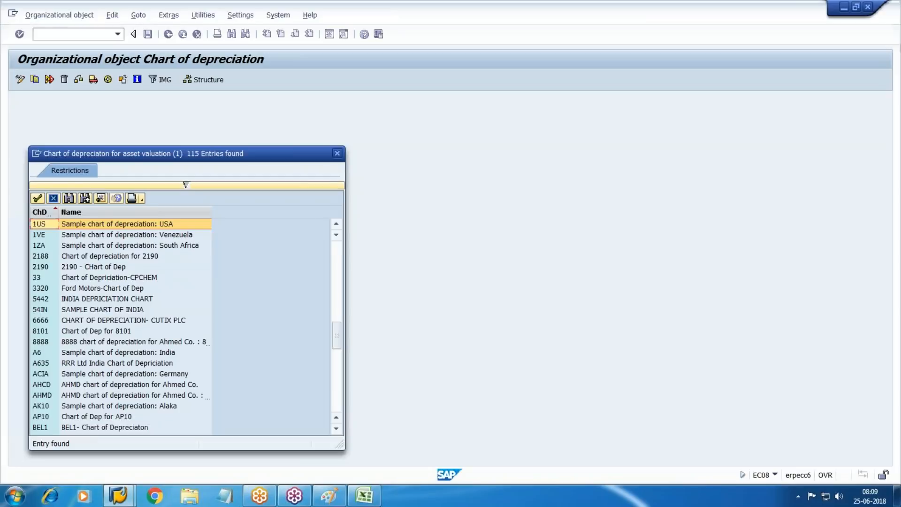
key(Return)
Step: Enter WM10 as the target chart of depreciation and confirm the copy
key(Tab)
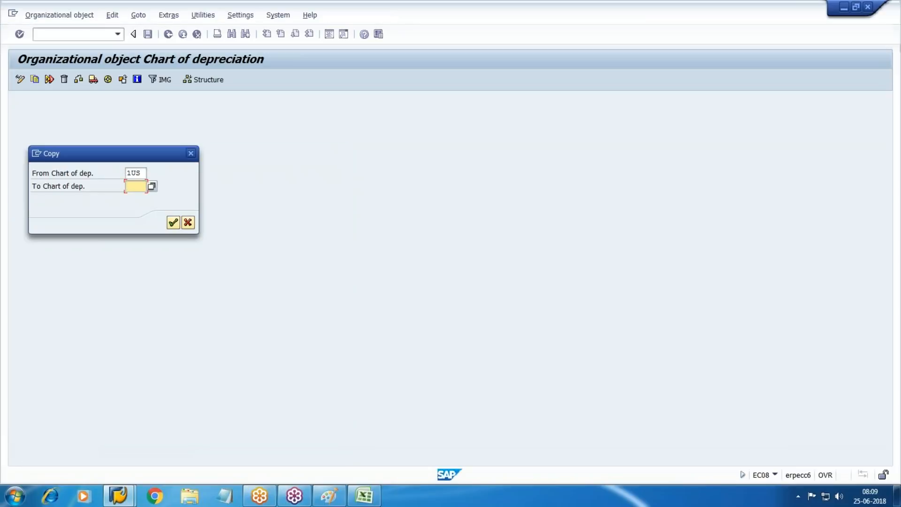
text(HE)
key(BackSpace)
key(BackSpace)
text(WM10)
key(Return)
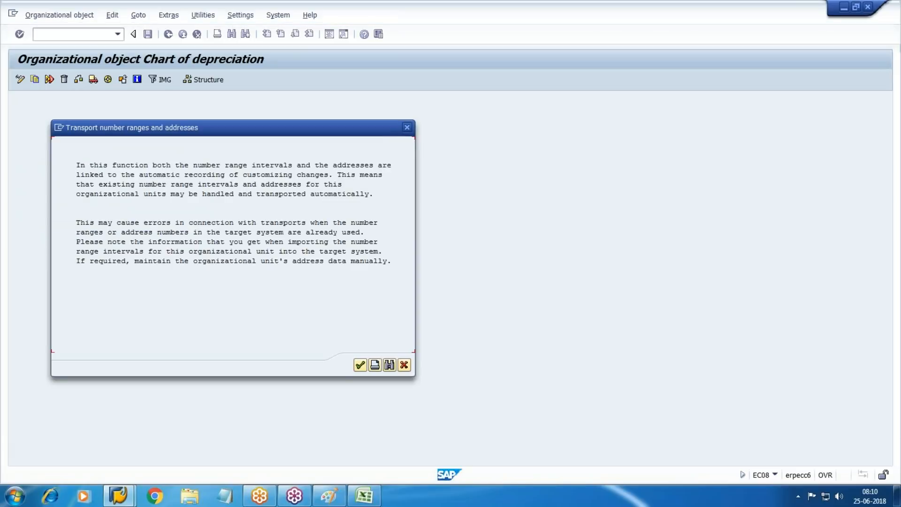
Step: Agree to transport number ranges and record the copy under new request WM10-Asst
key(Return)
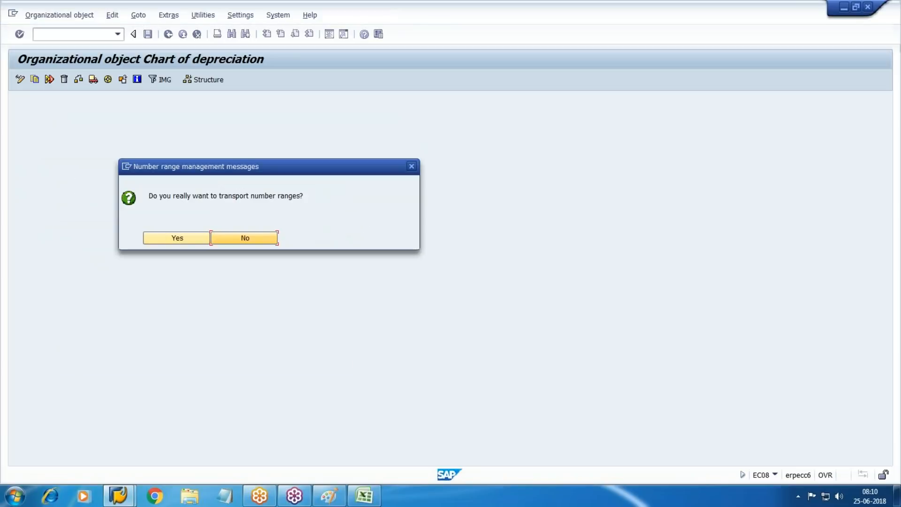
click(189, 241)
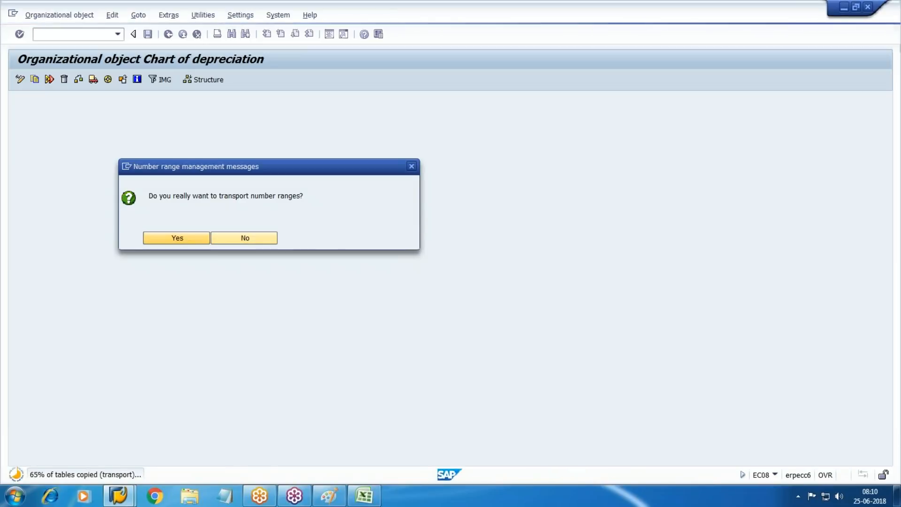
key(Return)
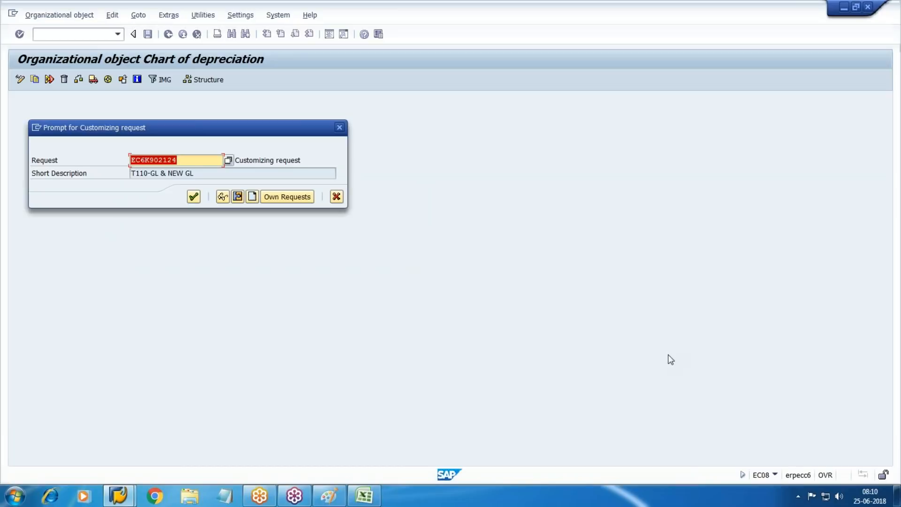
click(253, 198)
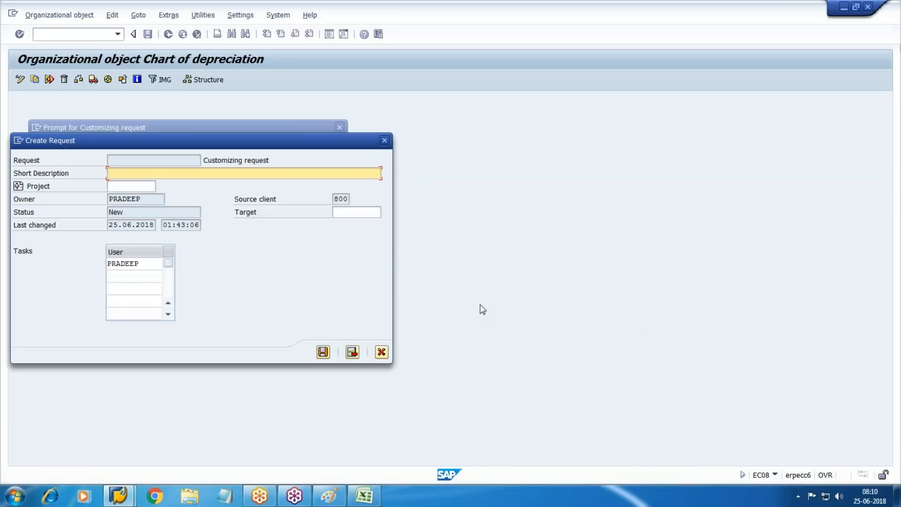
text(WM10-Asst)
click(324, 352)
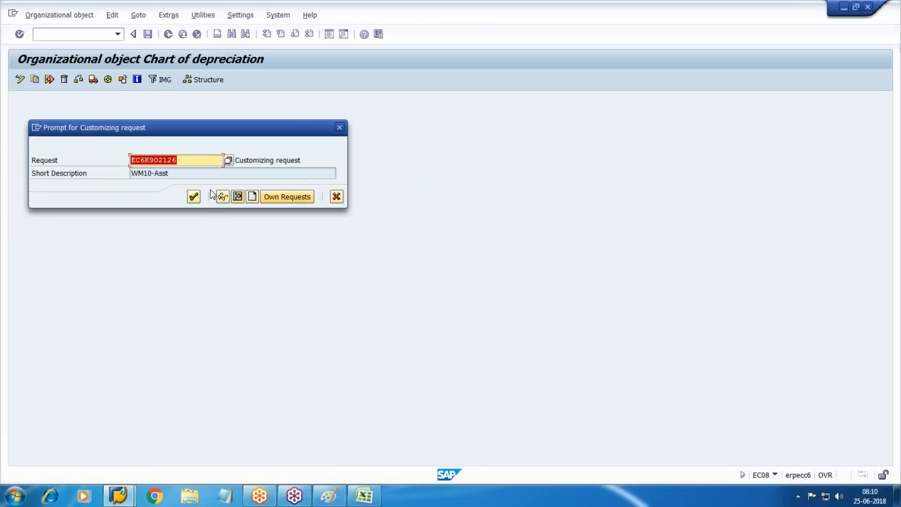
click(194, 197)
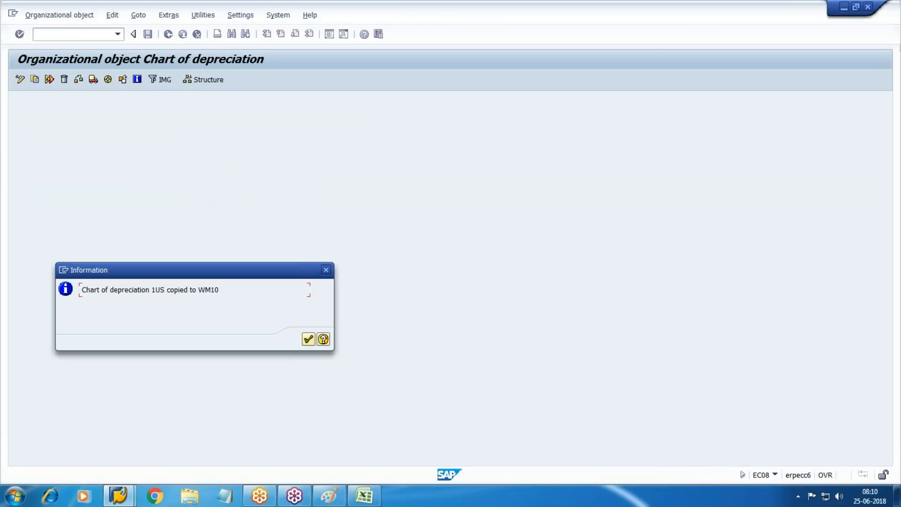
Step: Acknowledge the completion message, review completed activities, and return to the activity list
click(308, 339)
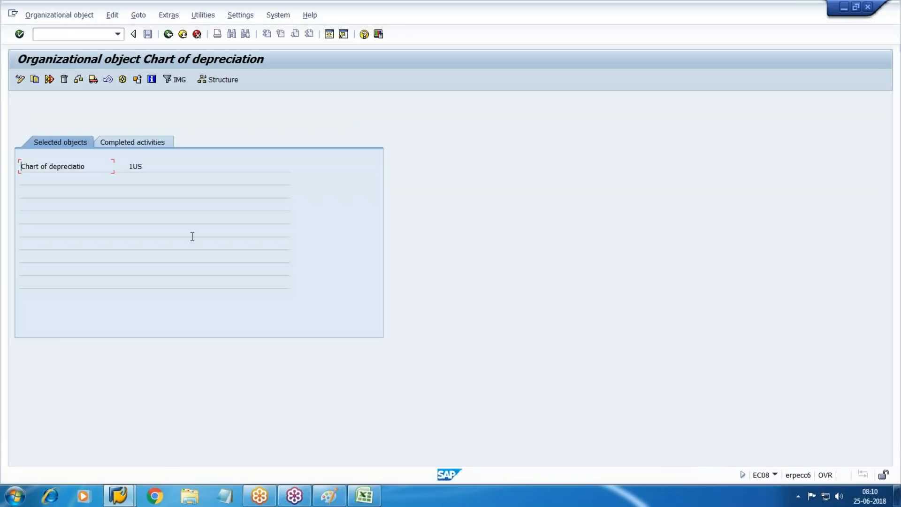
click(154, 146)
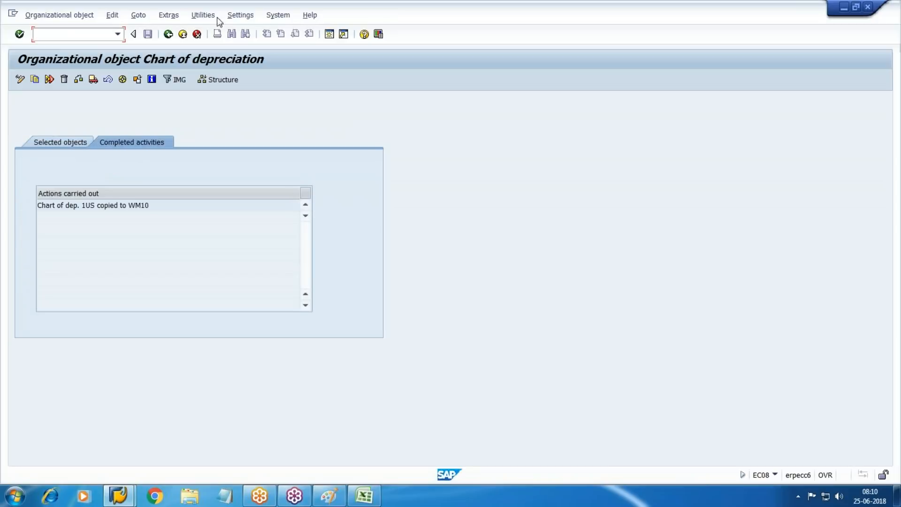
click(168, 34)
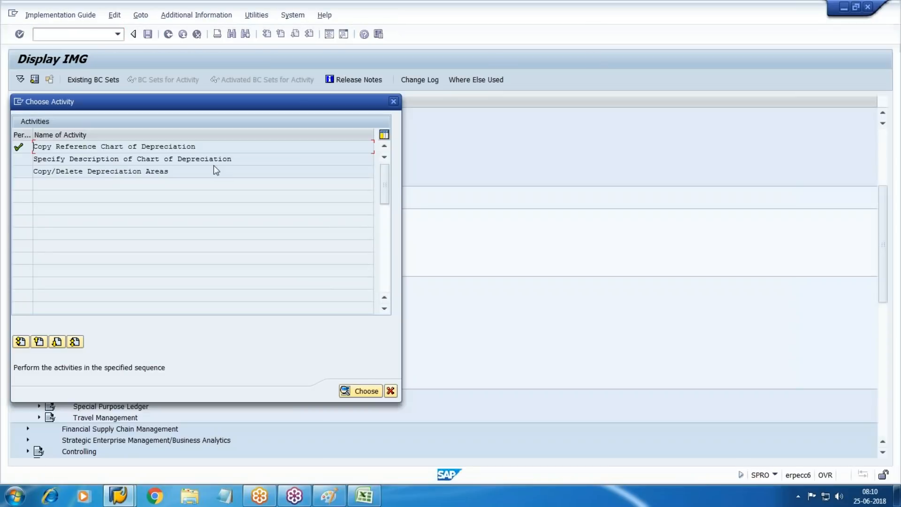
Step: Position on chart WM10 and enter the description 'Chart of Dep for WM10'
double_click(133, 159)
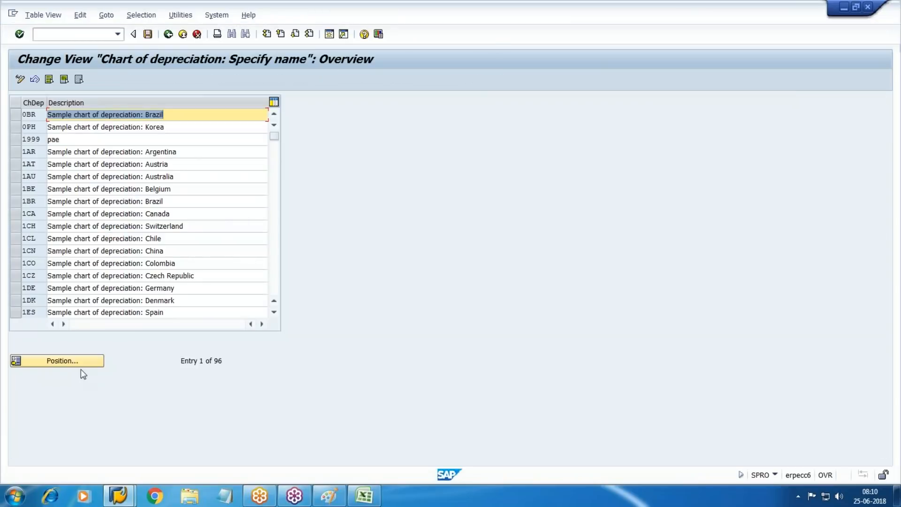
click(80, 364)
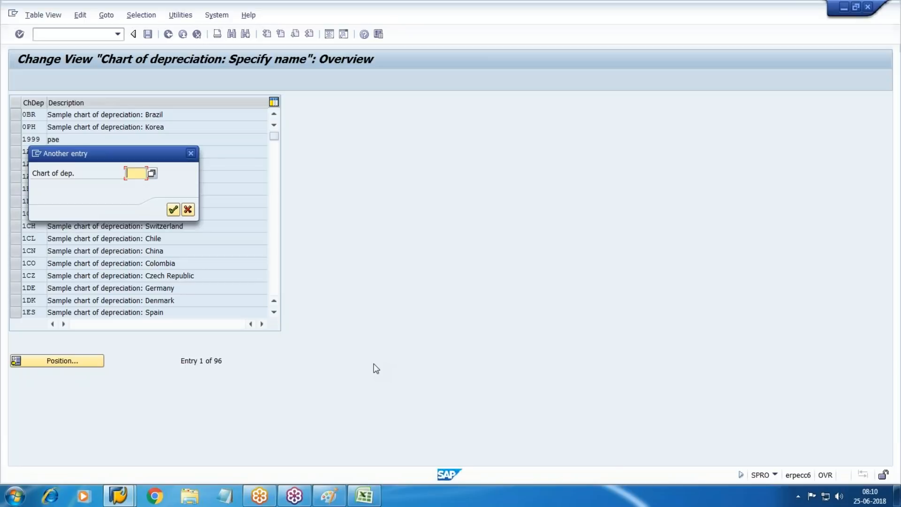
text(WM10)
key(Return)
key(Delete)
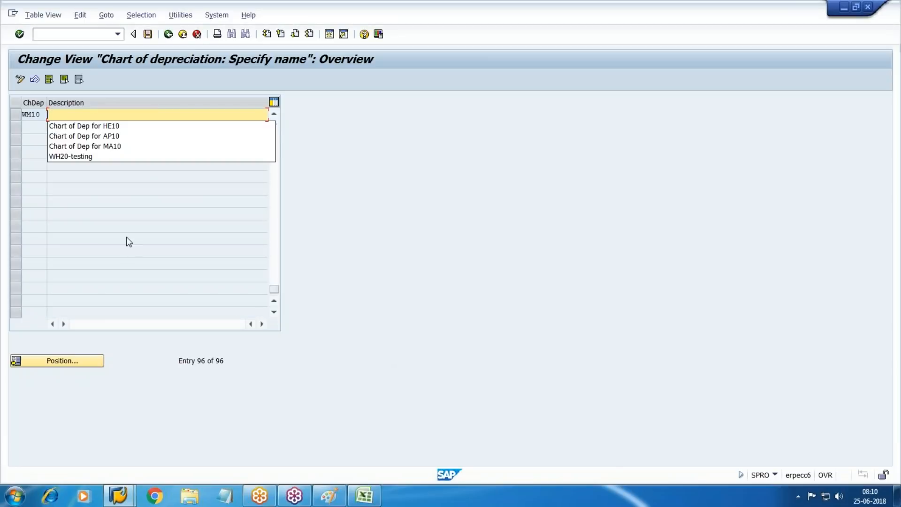
text(Chart)
key(Down)
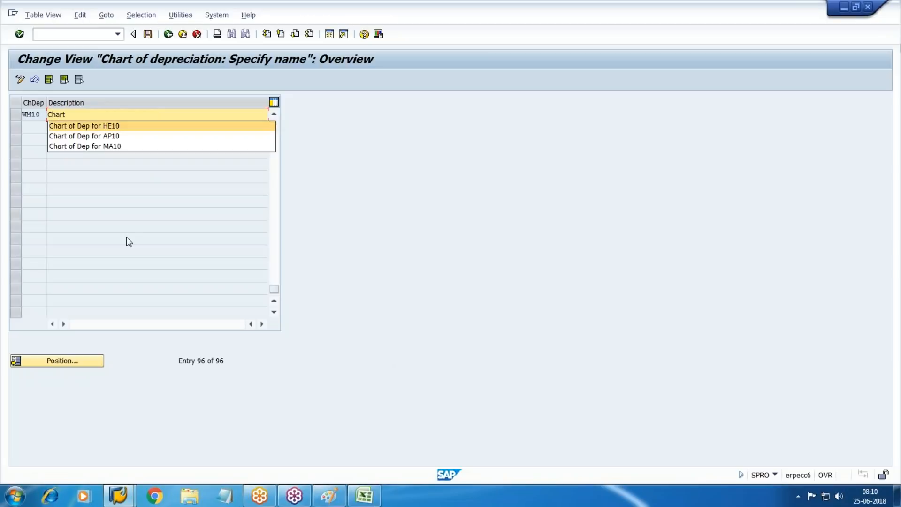
key(Return)
key(BackSpace)
key(BackSpace)
key(BackSpace)
key(BackSpace)
text(W)
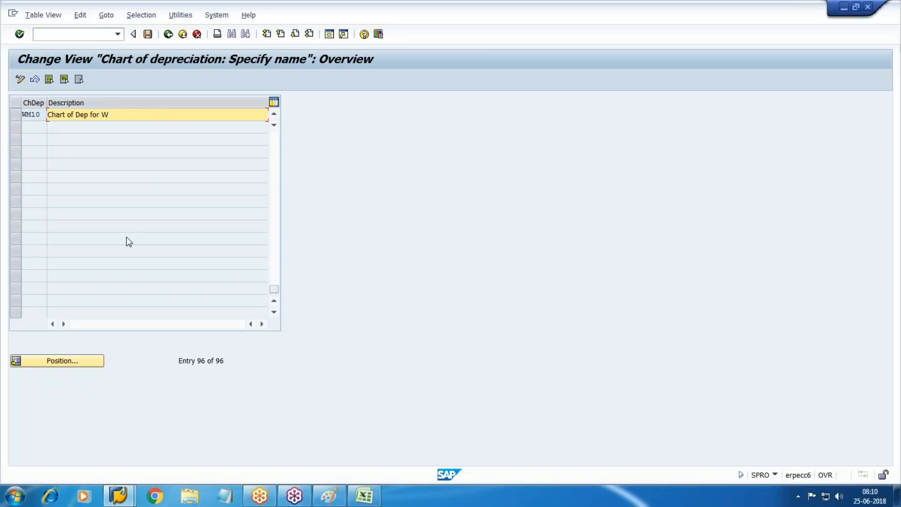
text(M10)
key(Return)
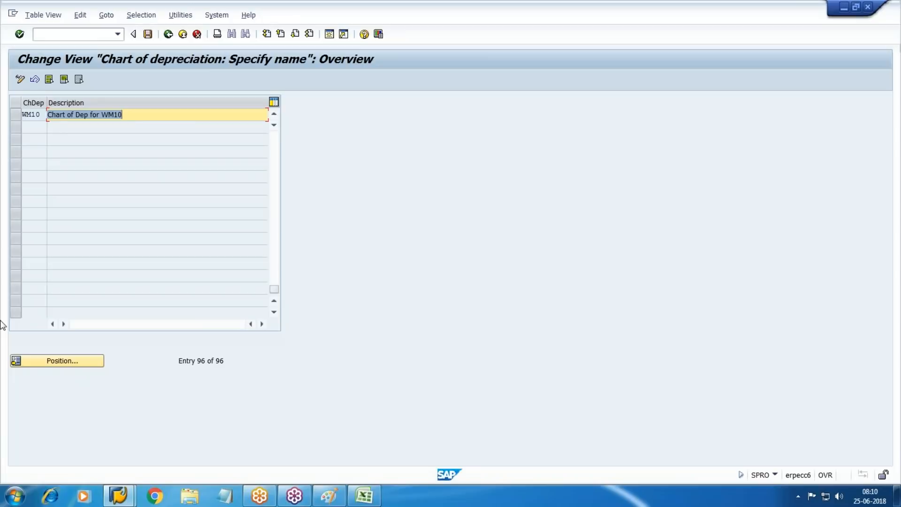
Step: Save the description under the customizing request and return to the activity list
click(148, 34)
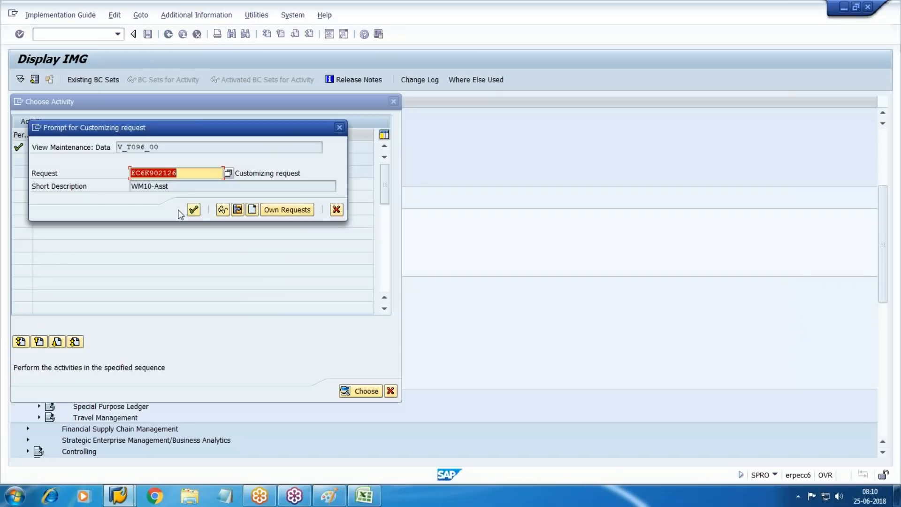
click(194, 210)
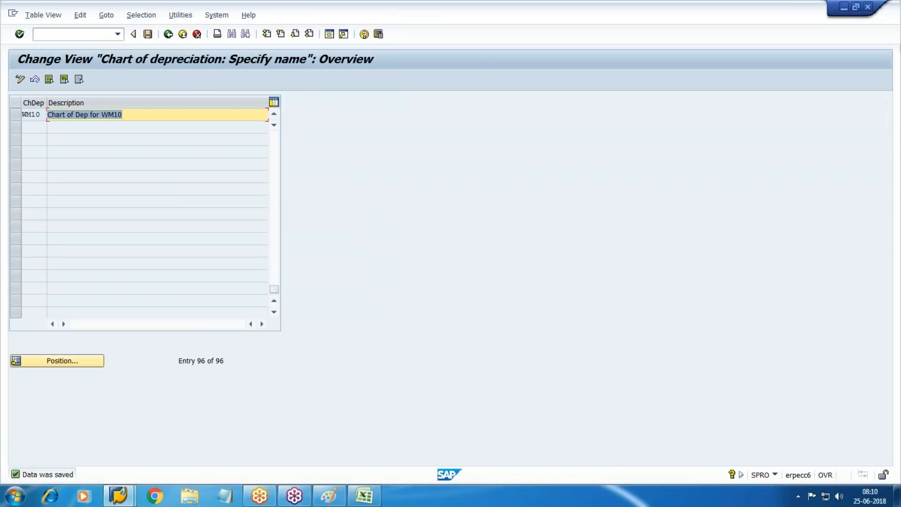
key(F3)
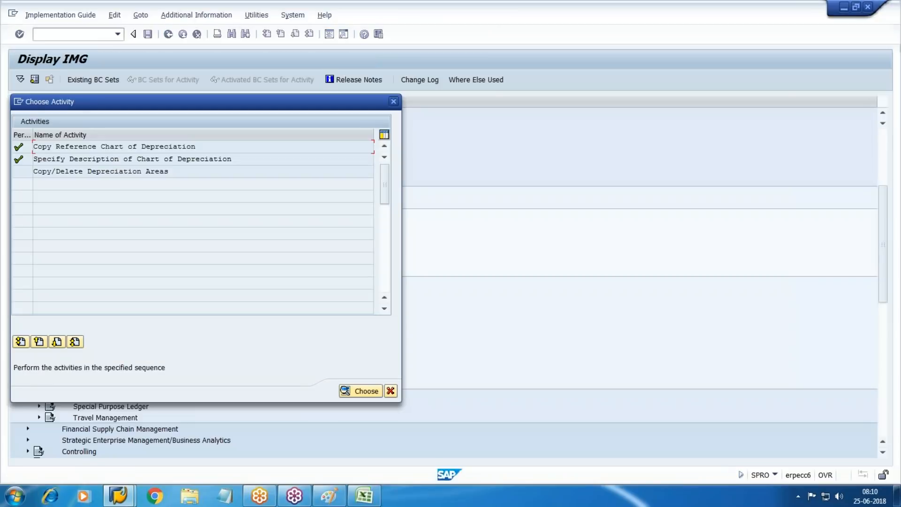
double_click(52, 171)
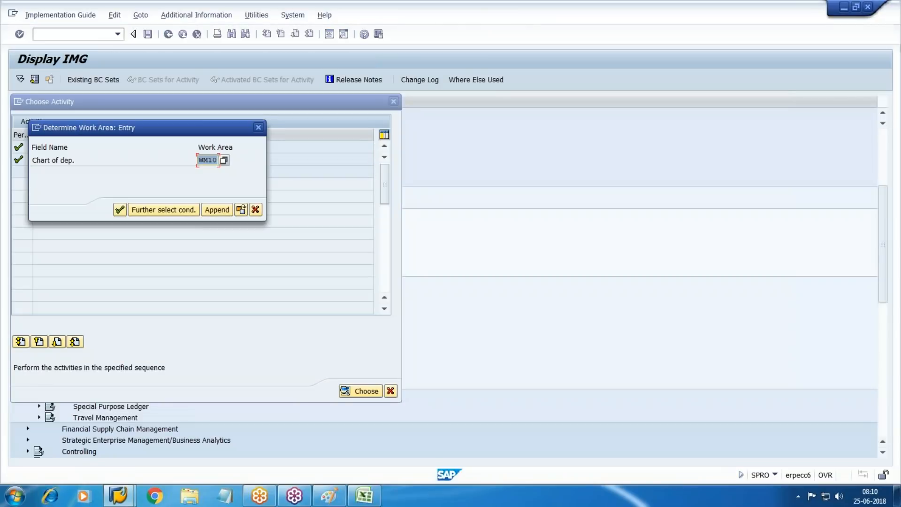
Step: Delete every depreciation area of chart WM10 except area 1 and area 10
key(Return)
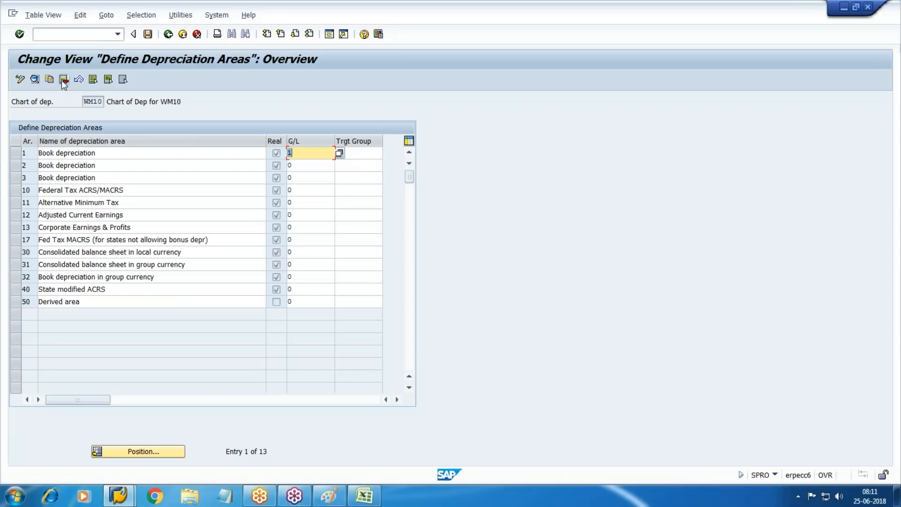
click(93, 80)
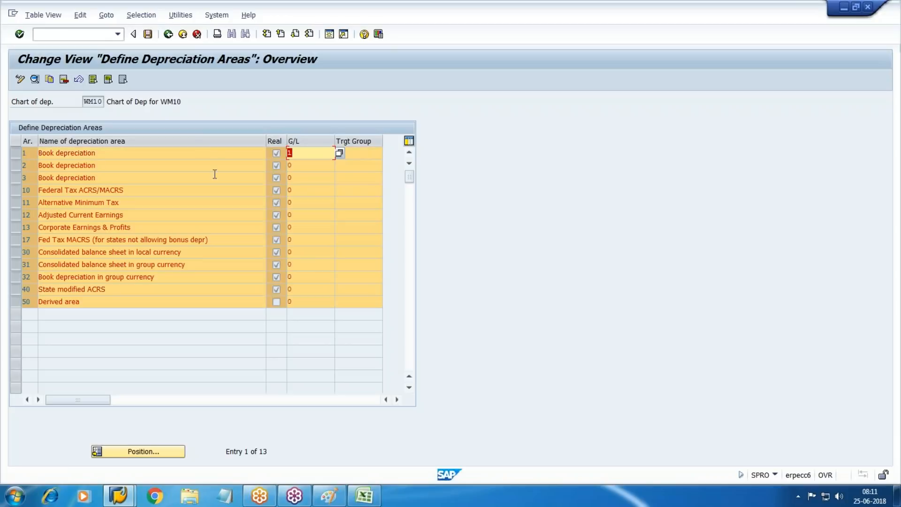
click(18, 153)
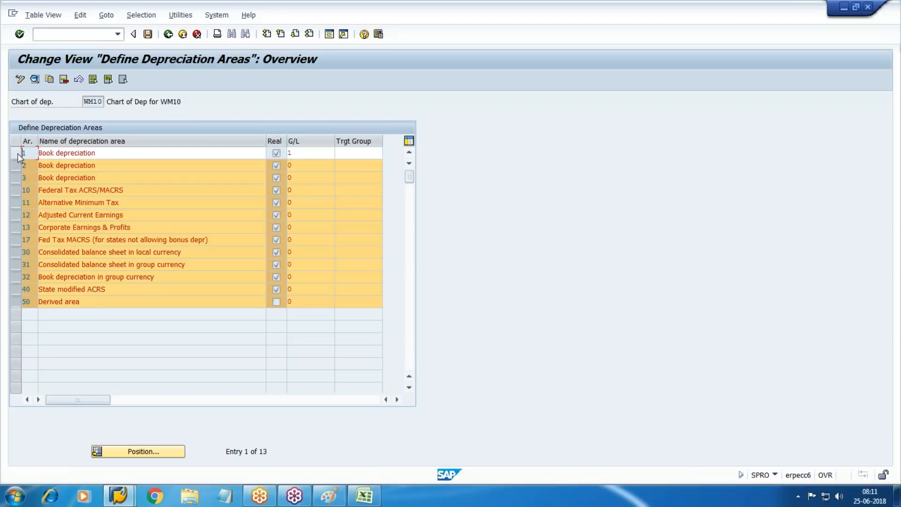
click(14, 189)
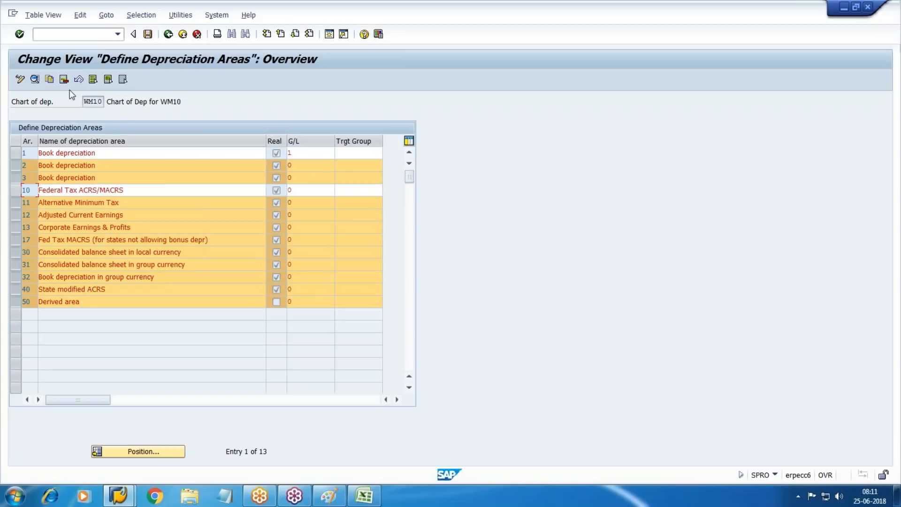
click(64, 79)
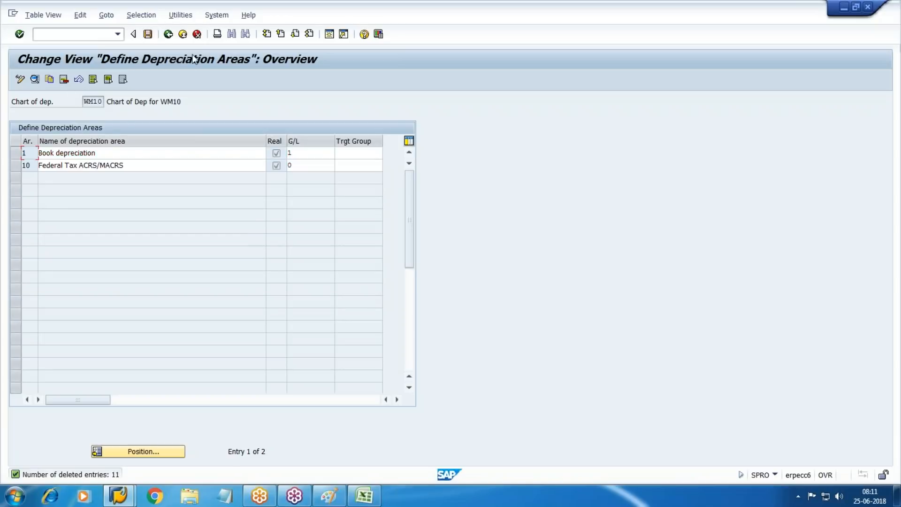
Step: Save the reduced list, confirming the area 40 deletion and customizing request, then go back
click(148, 34)
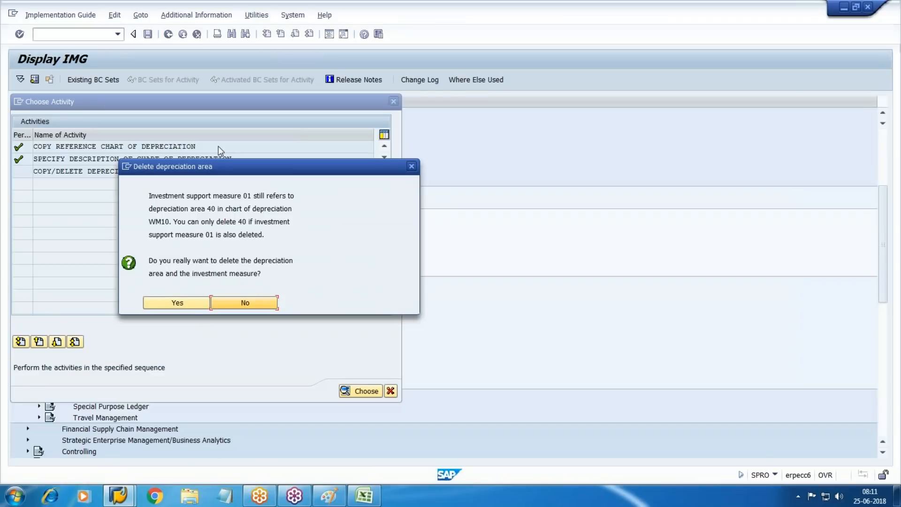
click(155, 302)
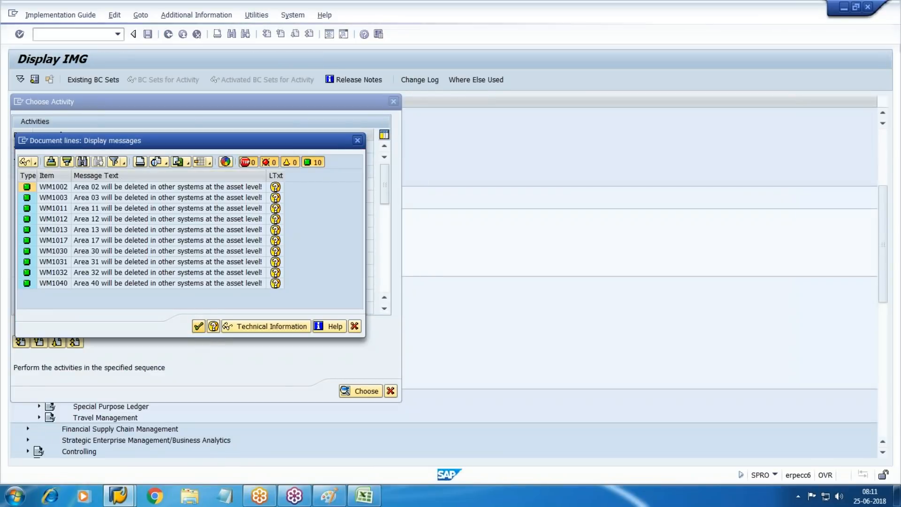
click(199, 327)
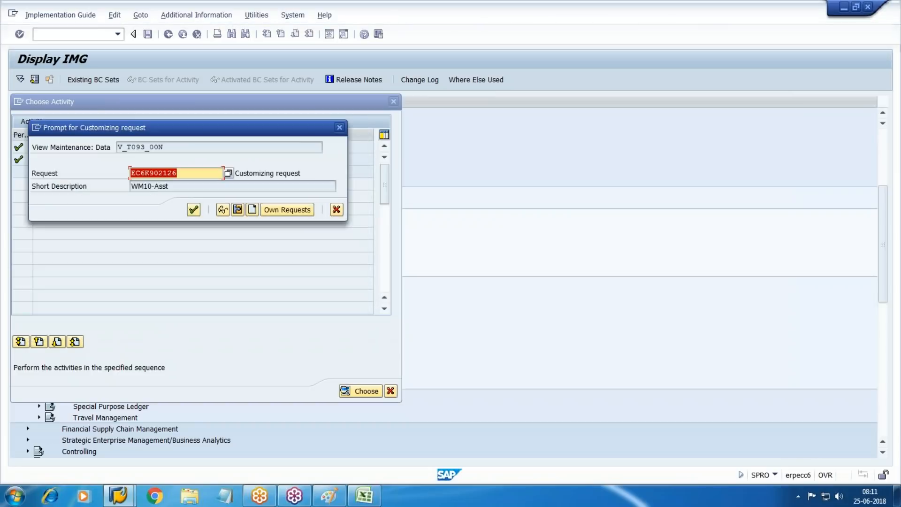
click(194, 210)
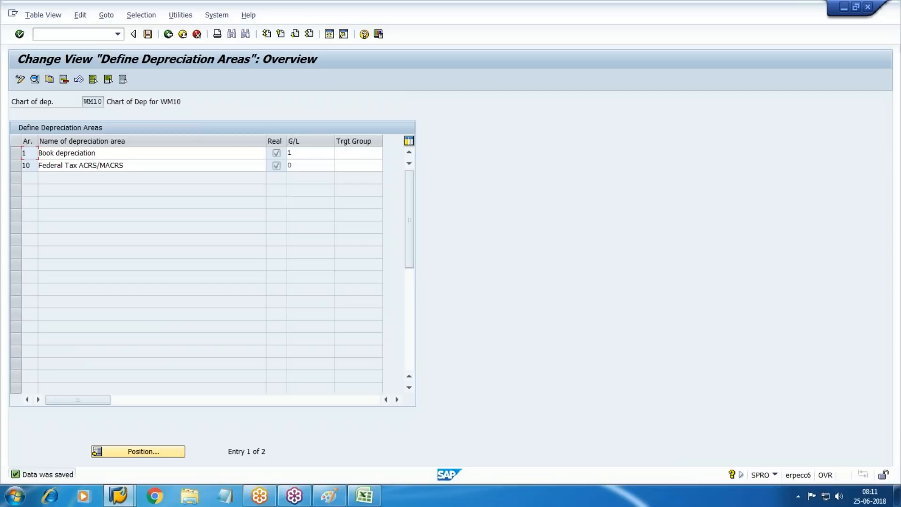
click(147, 34)
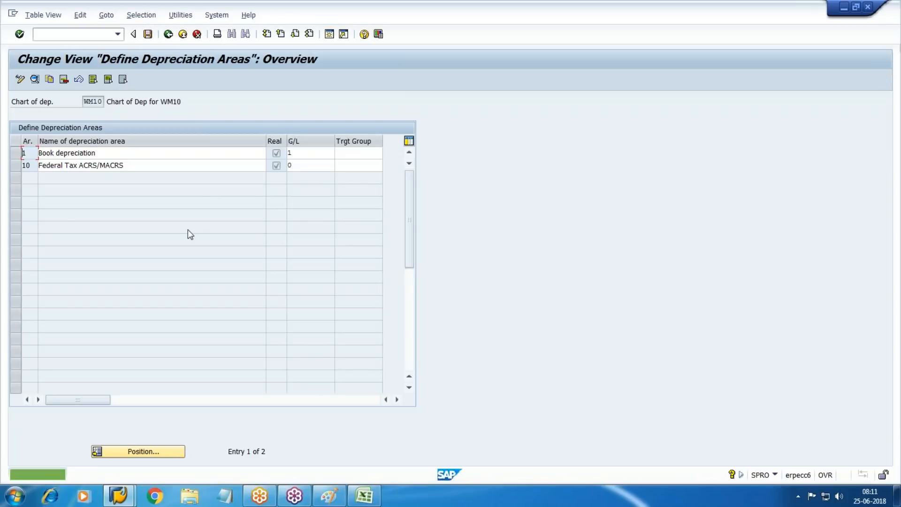
click(168, 34)
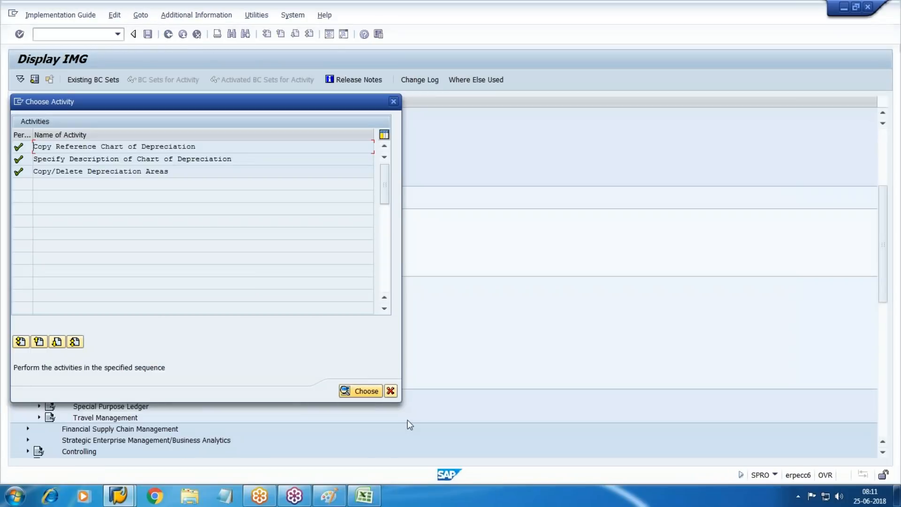
Step: Open Assign Chart of Depreciation to Company Code and position the table near company code WM10
click(390, 391)
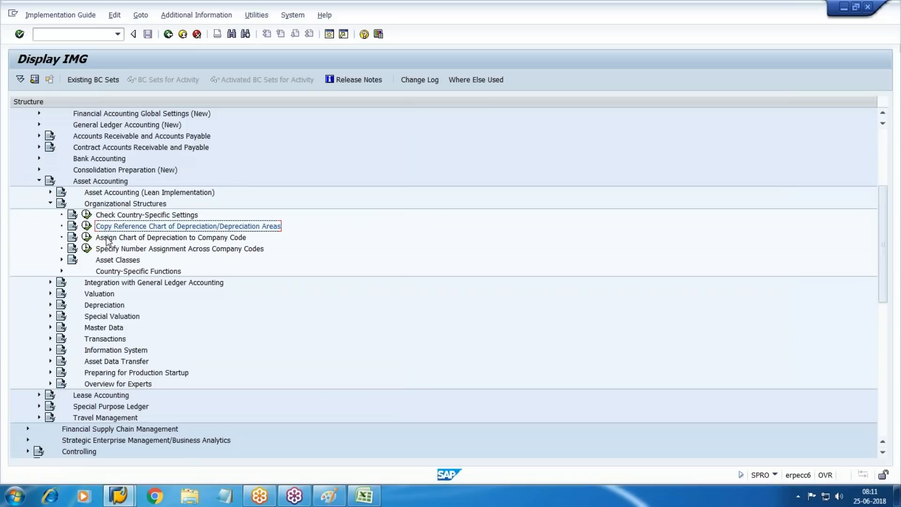
click(87, 237)
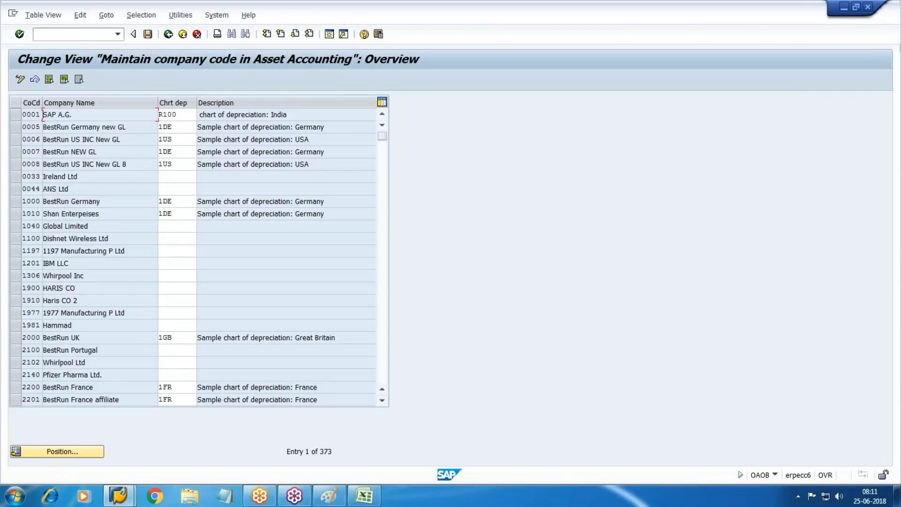
click(81, 449)
text(HE10)
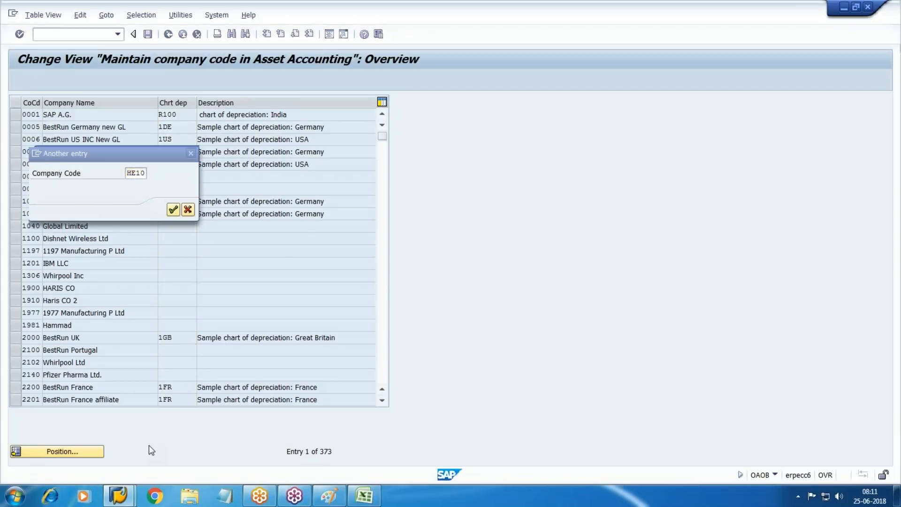
key(Return)
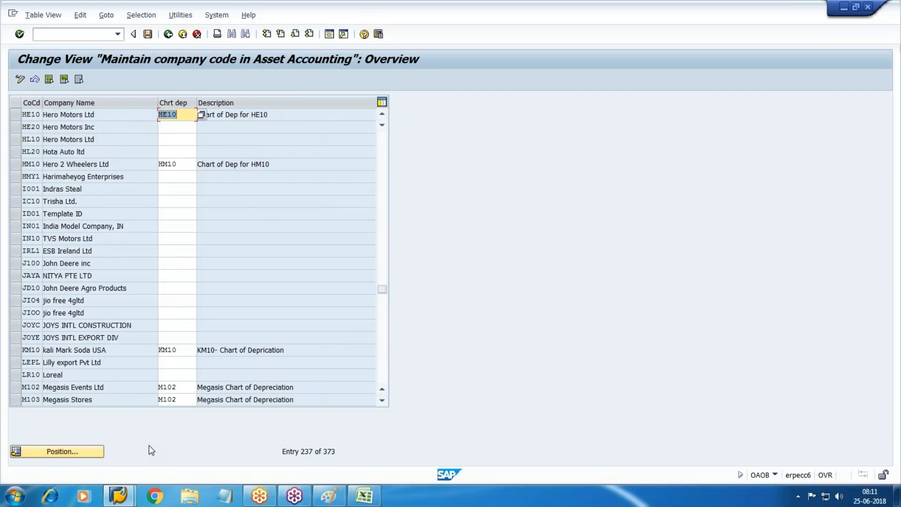
click(79, 454)
text(ZA01)
key(Return)
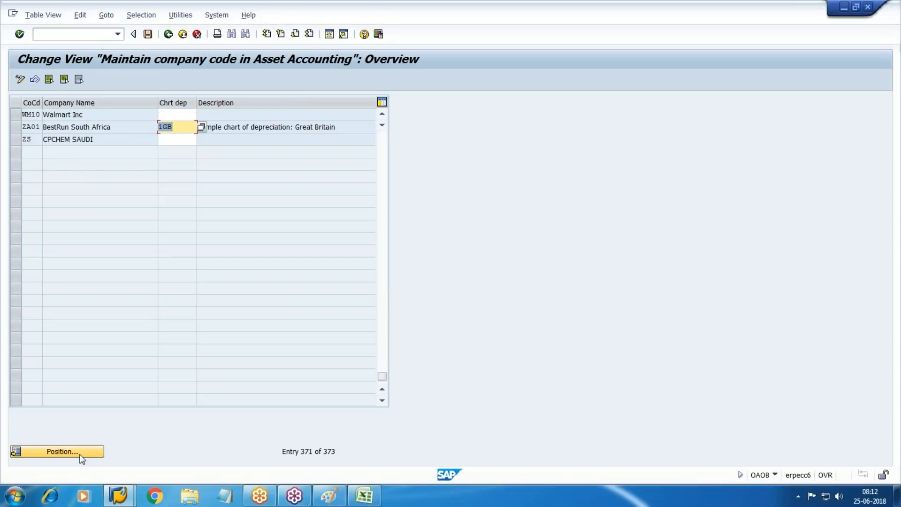
Step: Enter chart WM10 for company code WM10, save it, and return to the IMG
key(Up)
text(WM10)
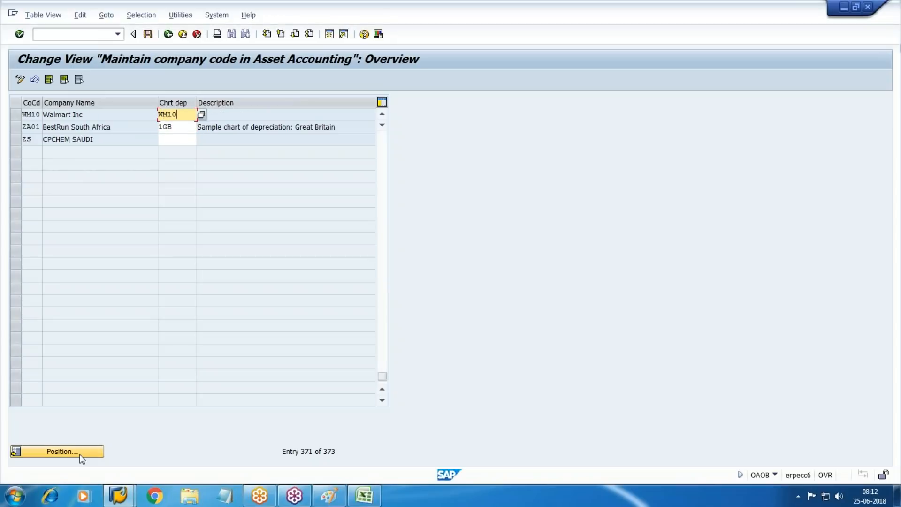
click(169, 34)
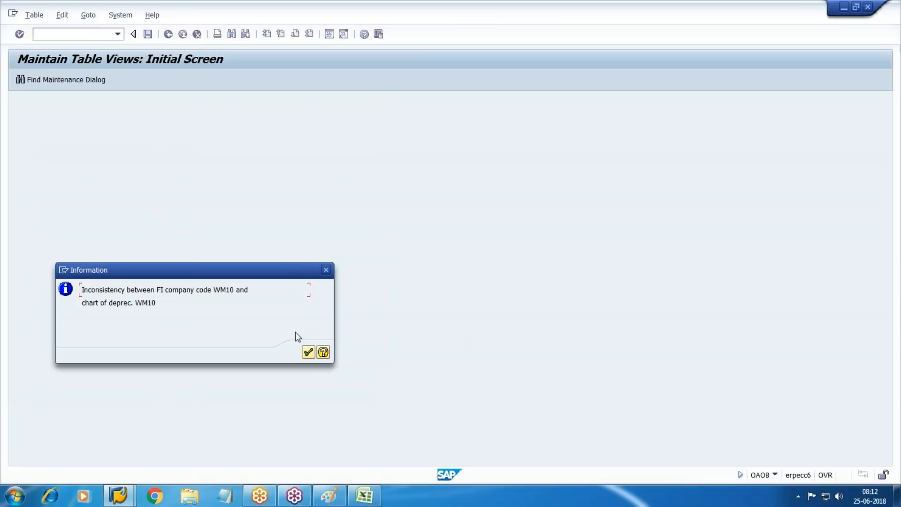
click(308, 352)
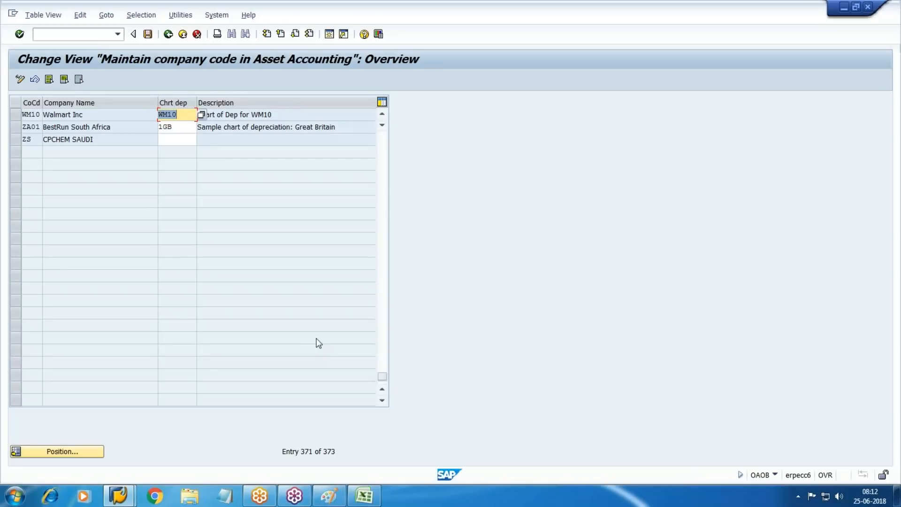
click(198, 35)
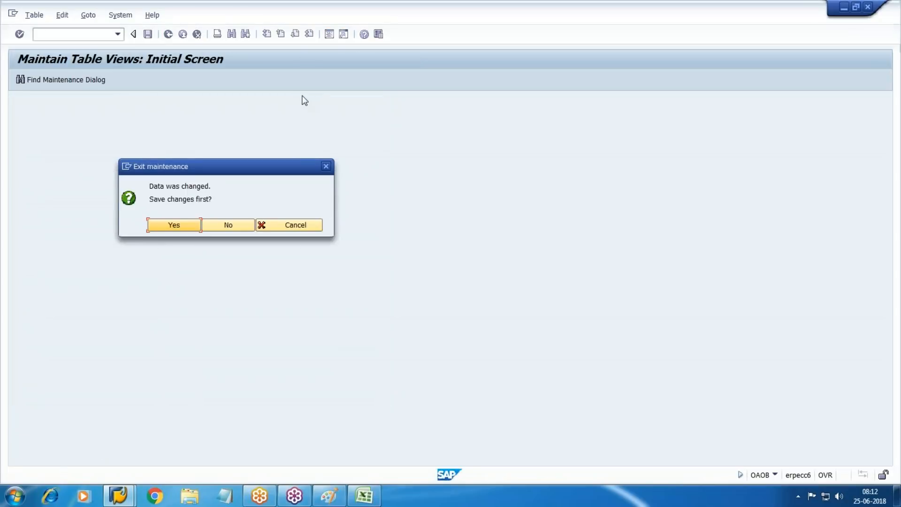
click(228, 223)
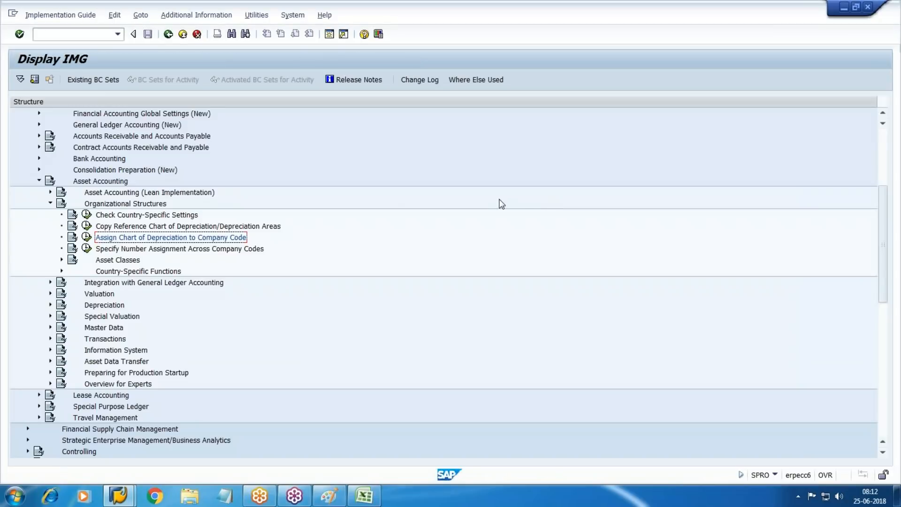
scroll(209, 302, down, 2)
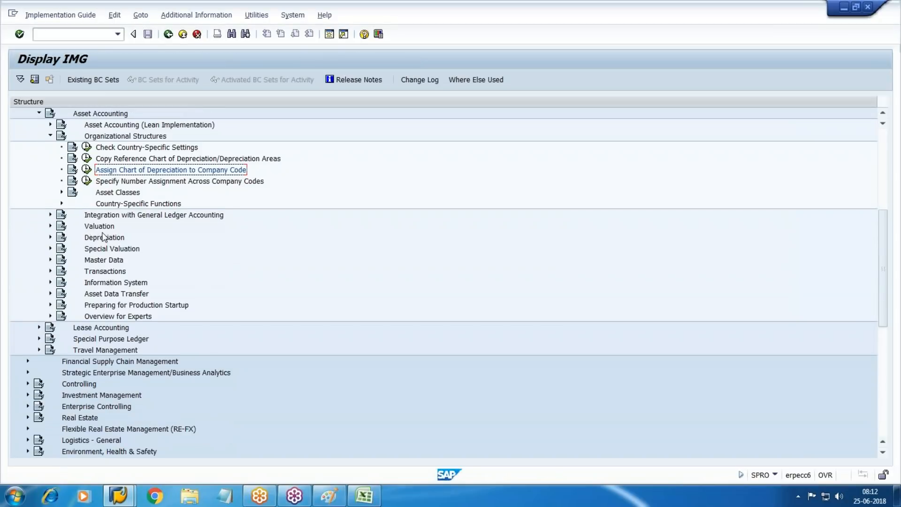
Step: Confirm WM10 under Set Chart of Depreciation and open its Define Depreciation Areas list of areas 1 and 10
click(50, 226)
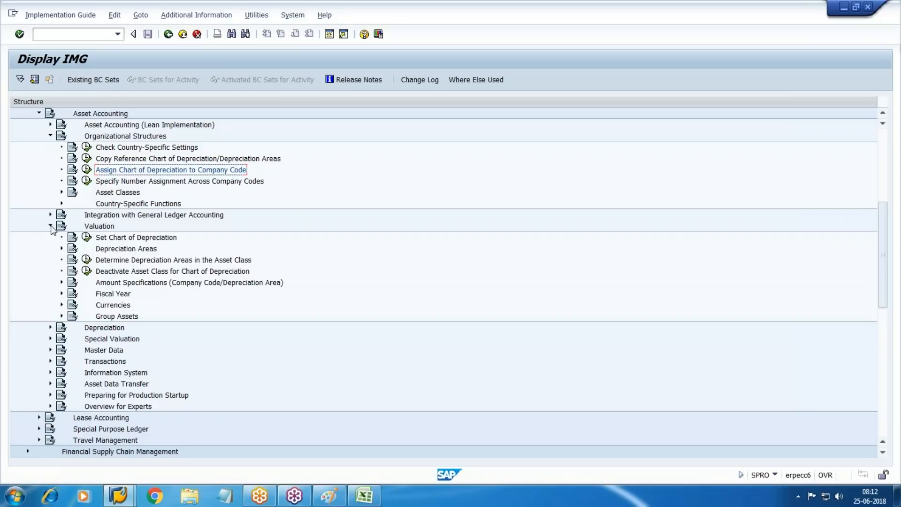
click(87, 237)
click(61, 303)
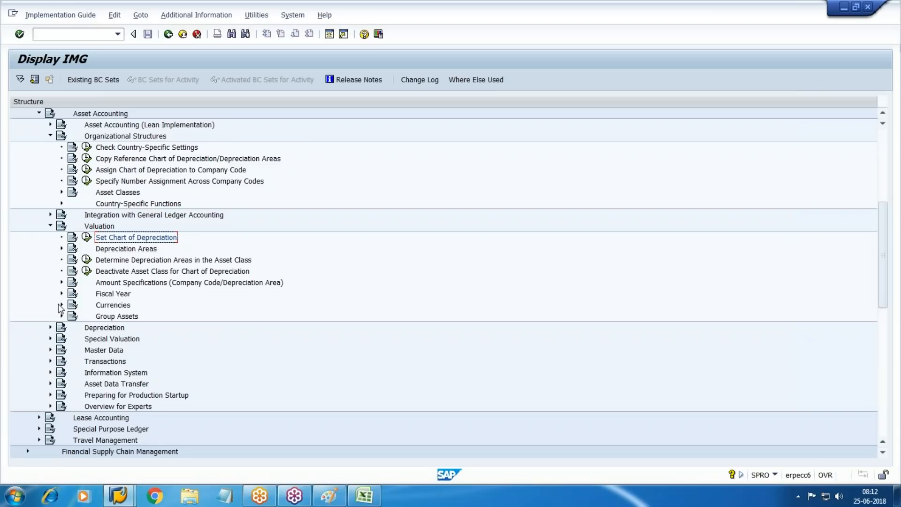
click(61, 249)
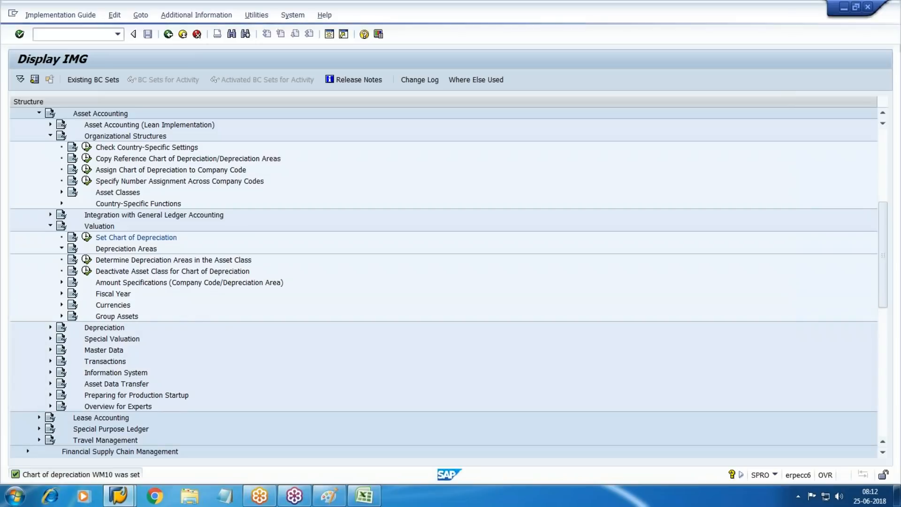
click(98, 261)
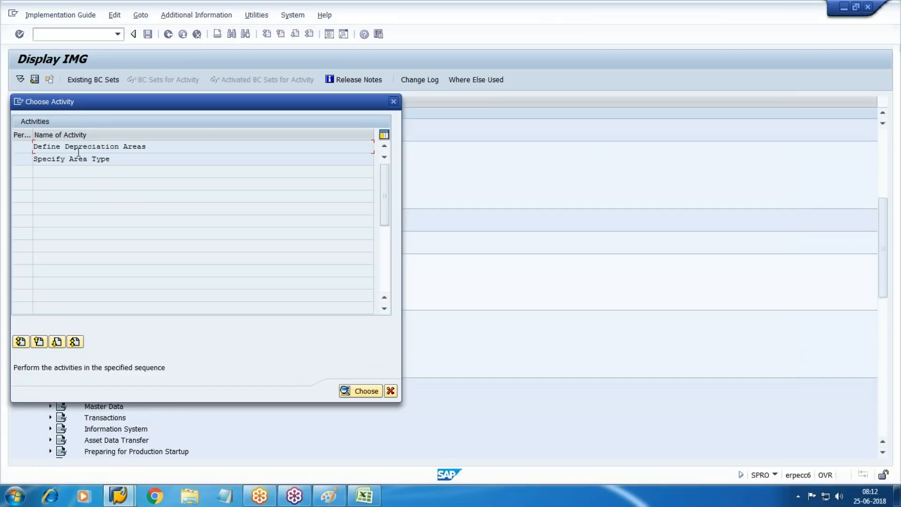
double_click(62, 146)
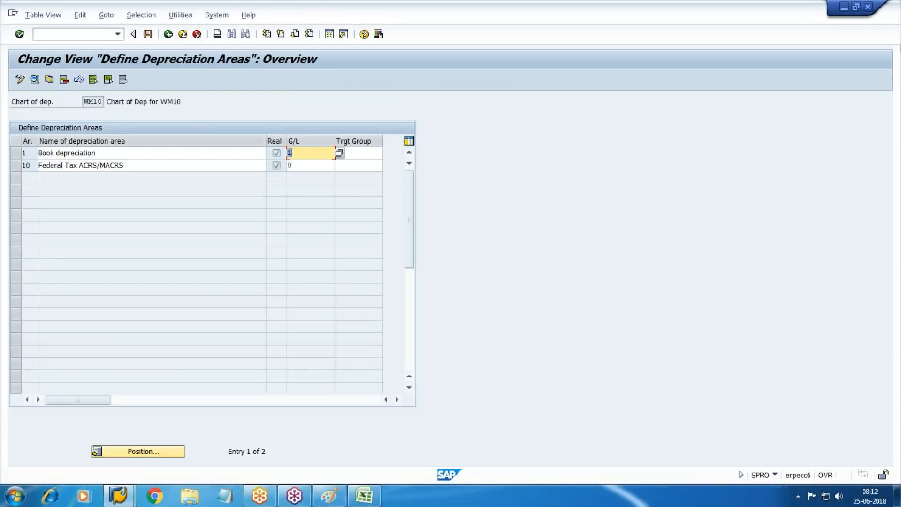
Step: Open area 1's details and change its name to Book depreciation-Leading
click(16, 153)
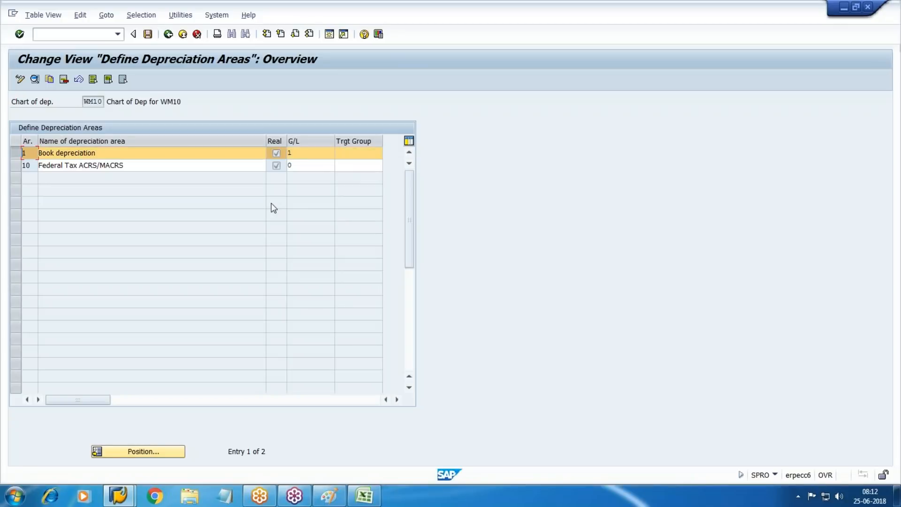
click(34, 79)
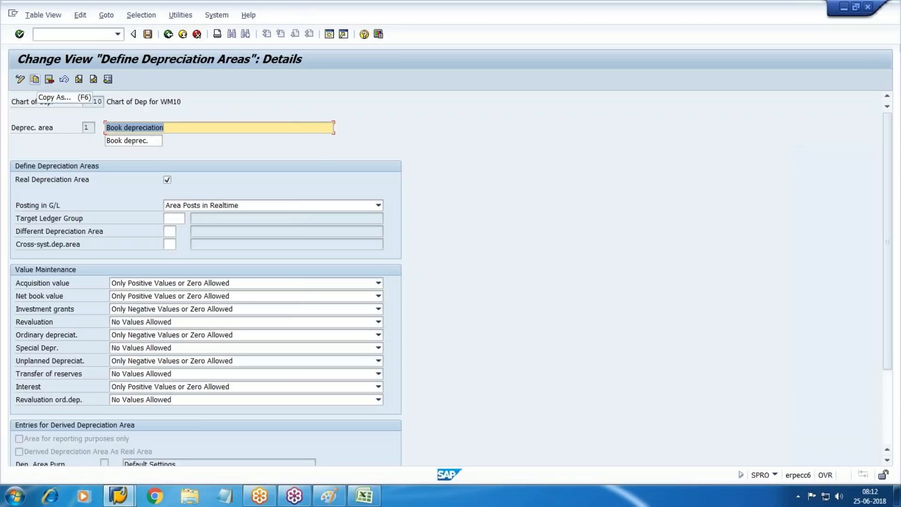
click(252, 128)
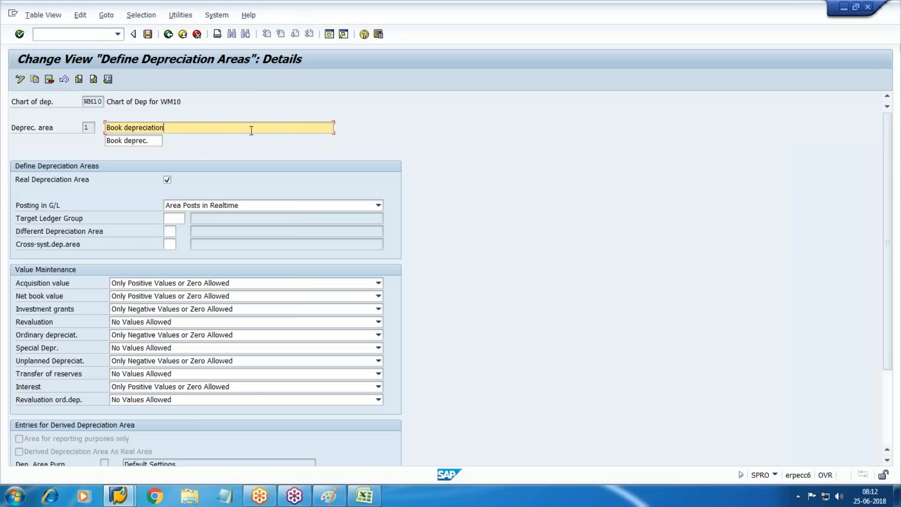
text(-Lea)
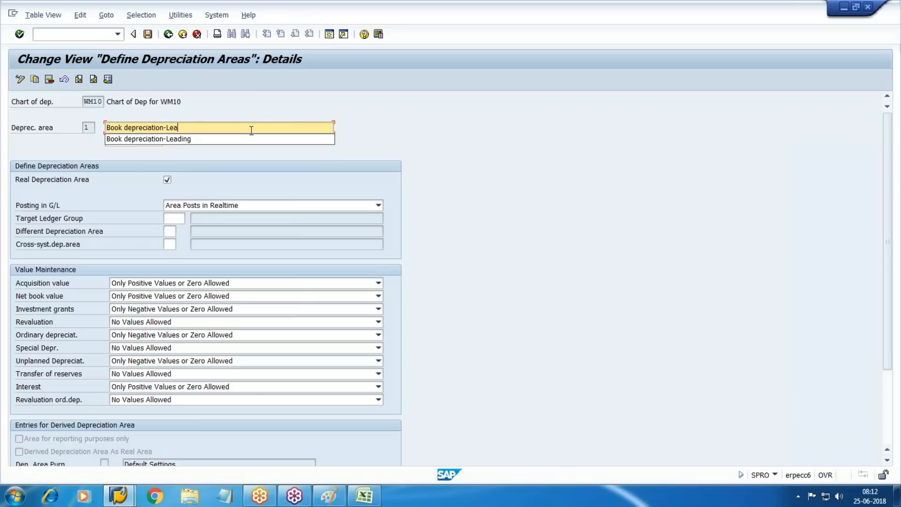
key(Down)
key(Return)
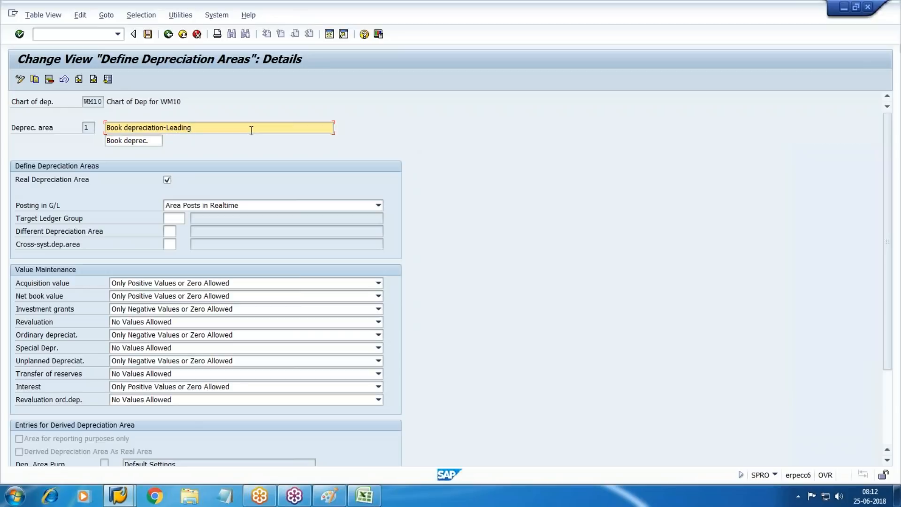
key(Tab)
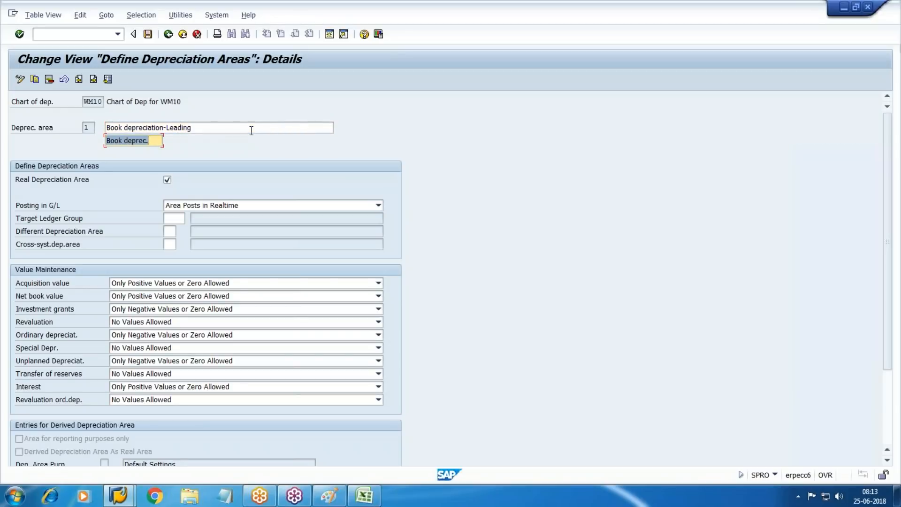
key(Tab)
key(Tab)
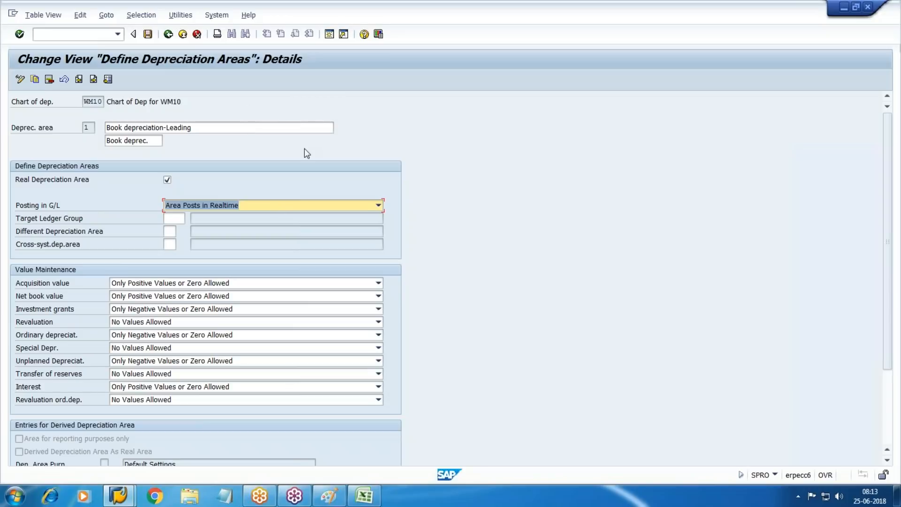
Step: Enter 0L as area 1's target ledger group, save to the customizing request, and go back
click(172, 218)
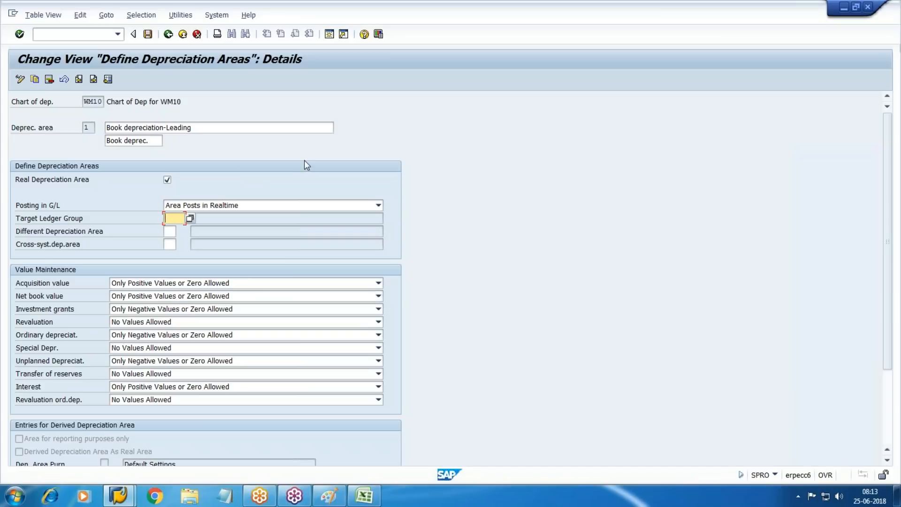
text(0l)
key(Down)
key(Return)
click(138, 34)
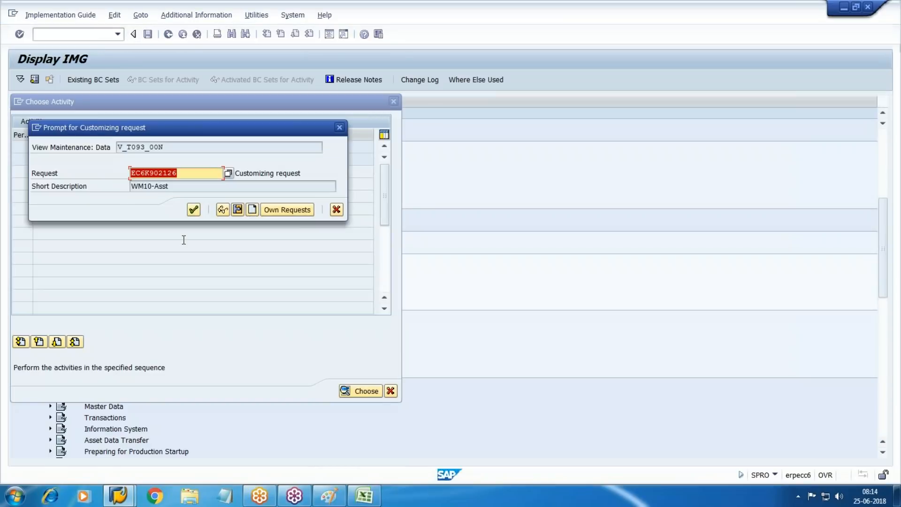
click(193, 209)
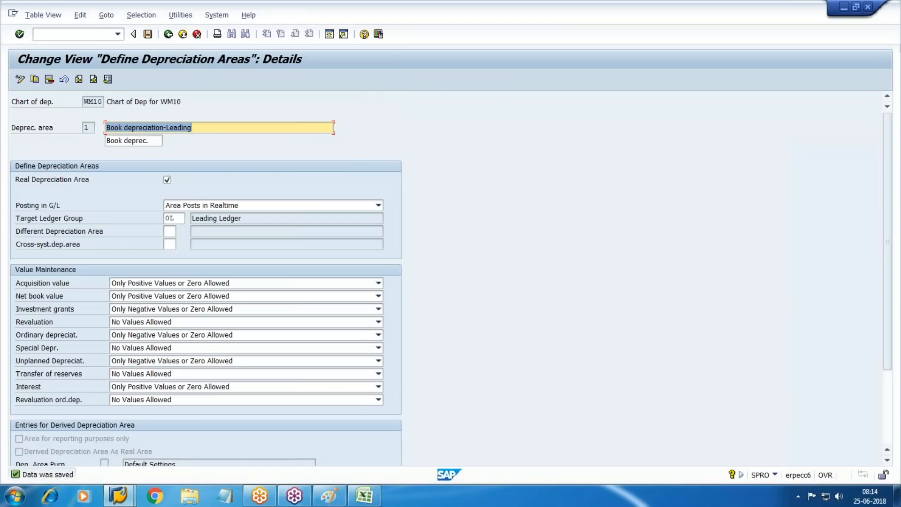
key(F3)
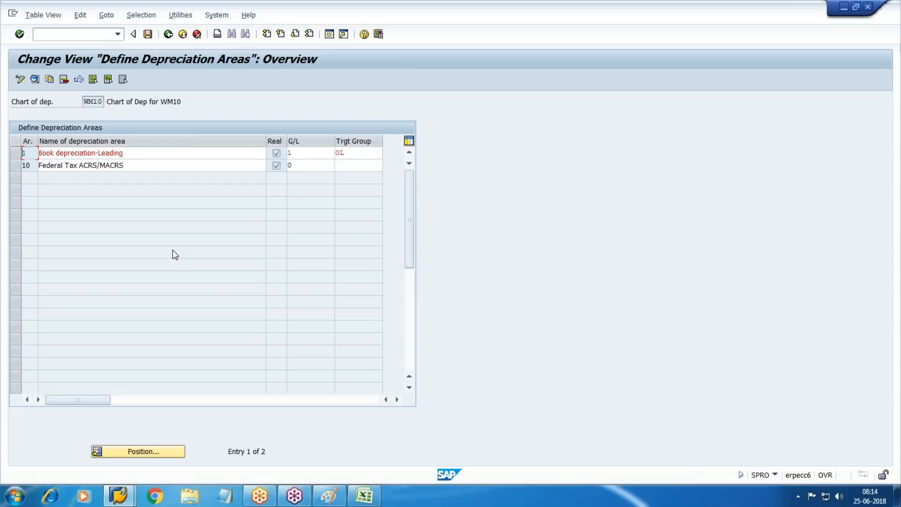
click(15, 167)
click(15, 166)
mouse_move(118, 496)
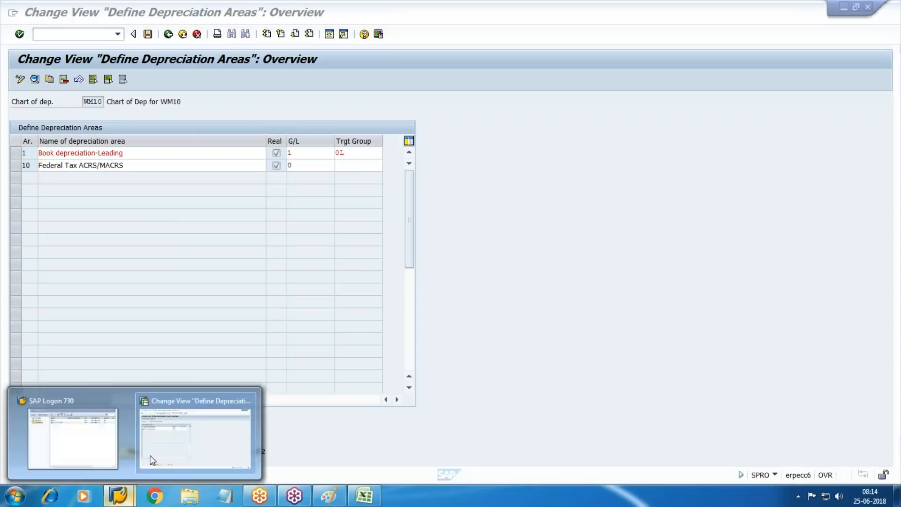
click(247, 431)
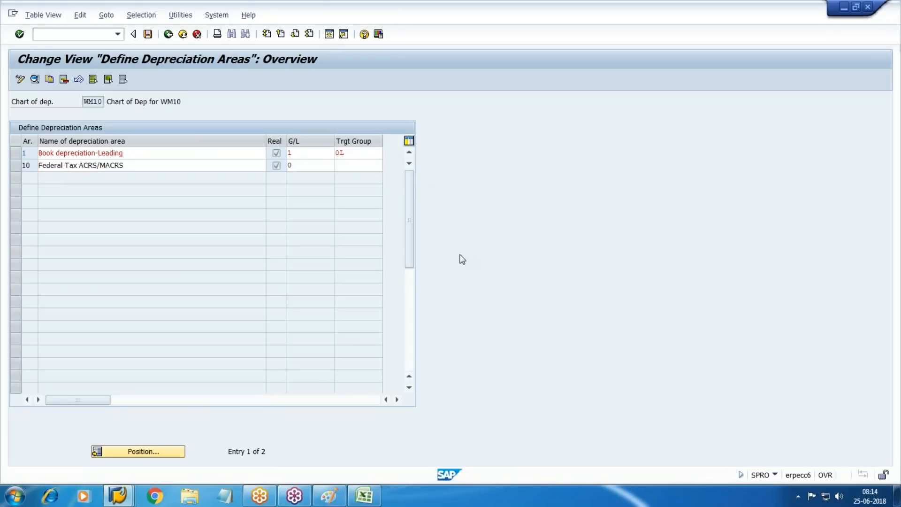
key(ctrl+n)
text(fbl3n)
key(Return)
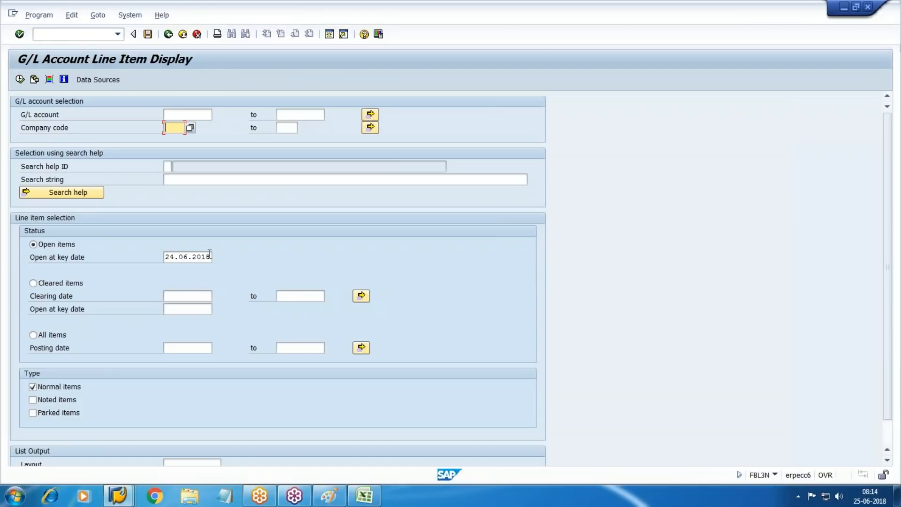
text(WH)
key(BackSpace)
text(M10)
key(Return)
click(20, 79)
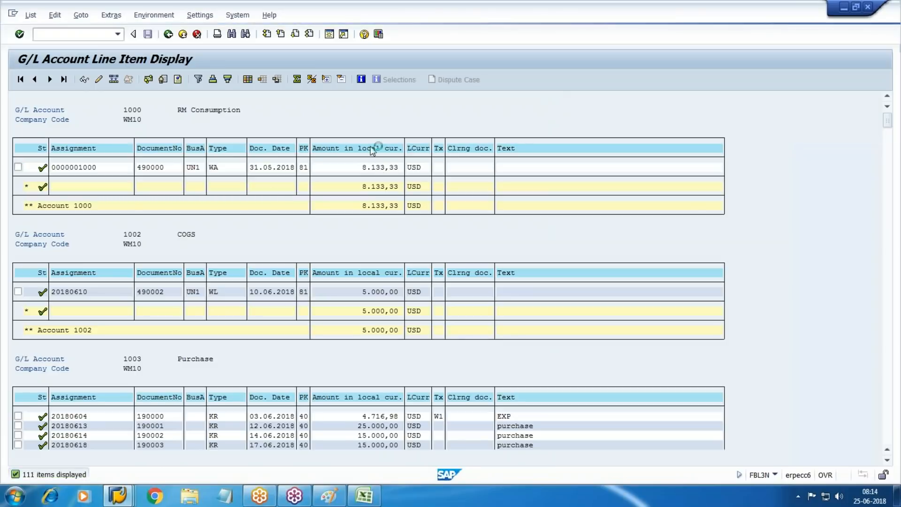
key(F3)
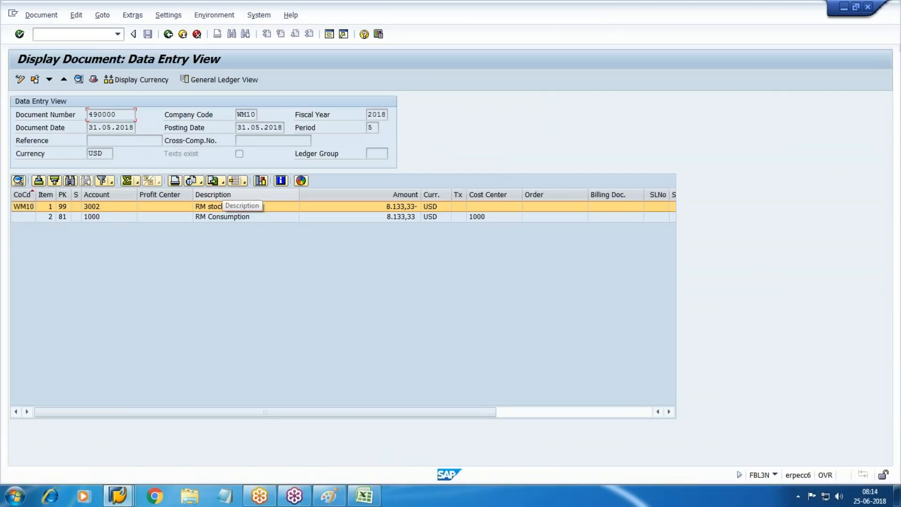
click(220, 79)
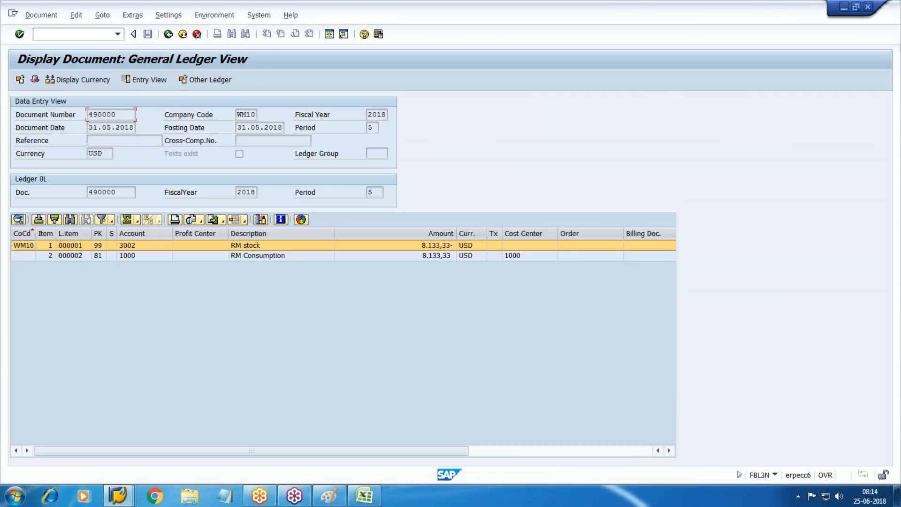
click(209, 81)
click(197, 34)
click(184, 34)
click(183, 34)
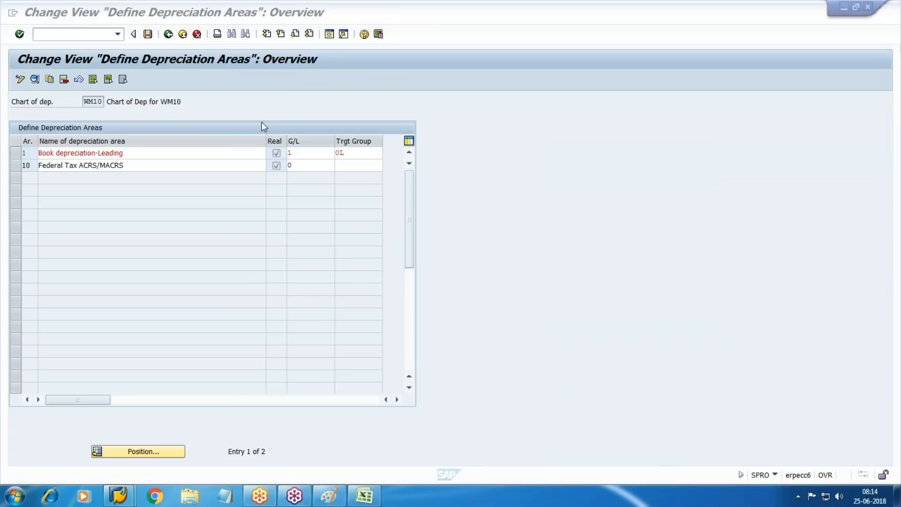
Step: Set area 10 to Area Posts Depreciation Only with target ledger group W5 and save
double_click(76, 165)
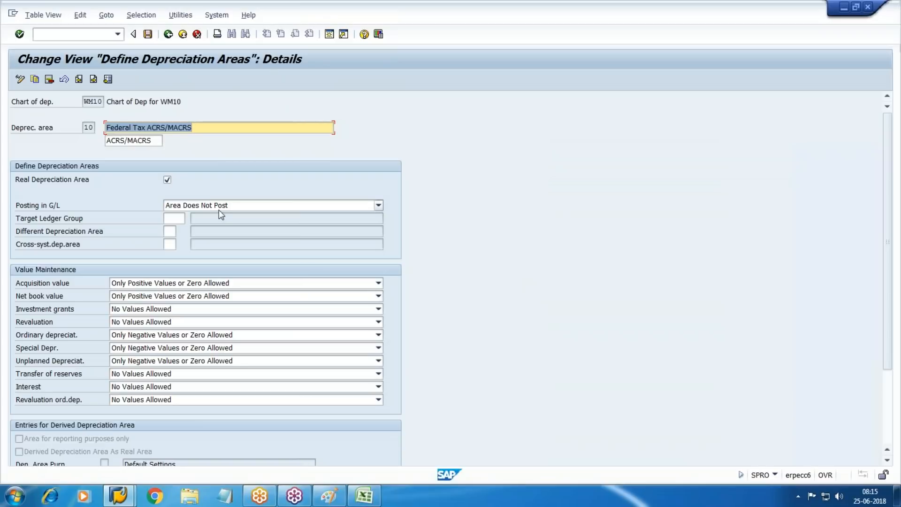
click(378, 206)
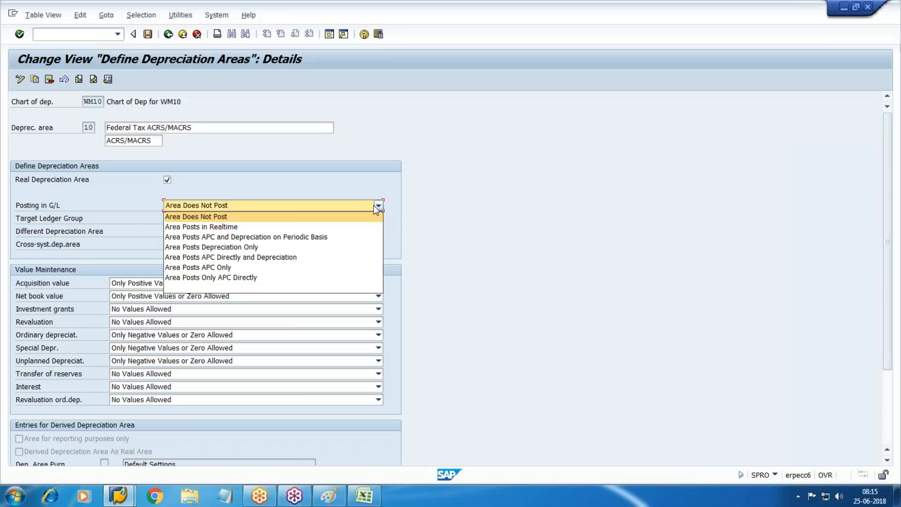
click(227, 248)
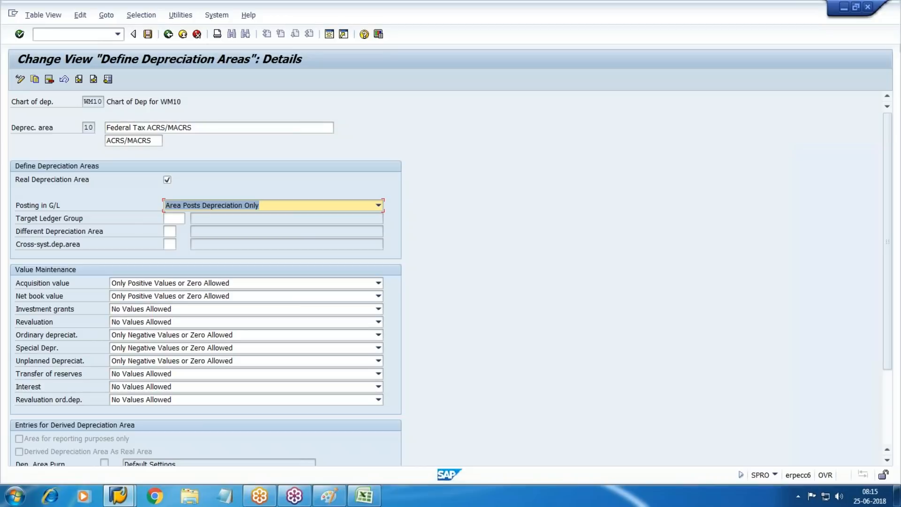
click(174, 218)
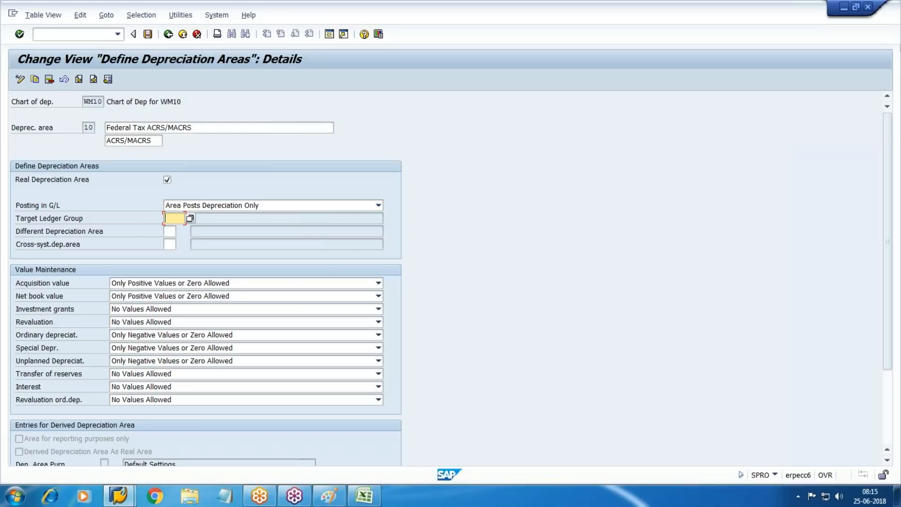
text(W5)
key(Return)
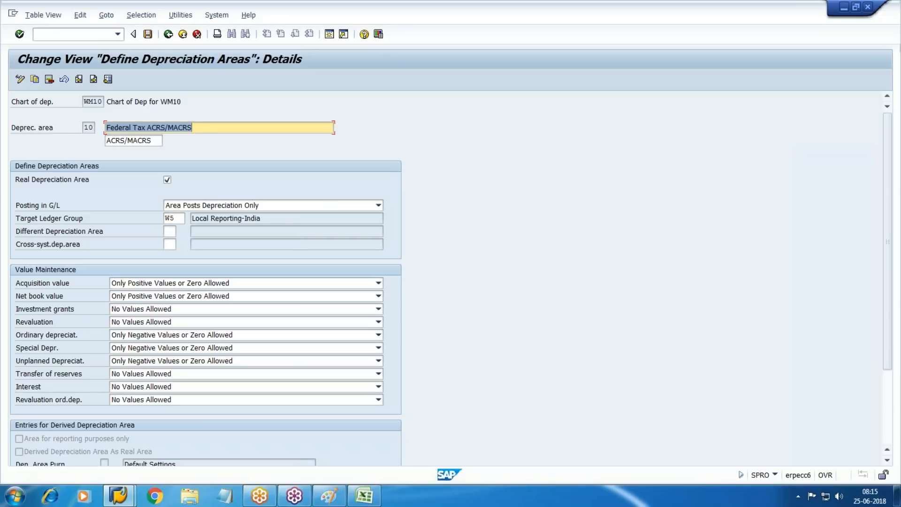
click(148, 35)
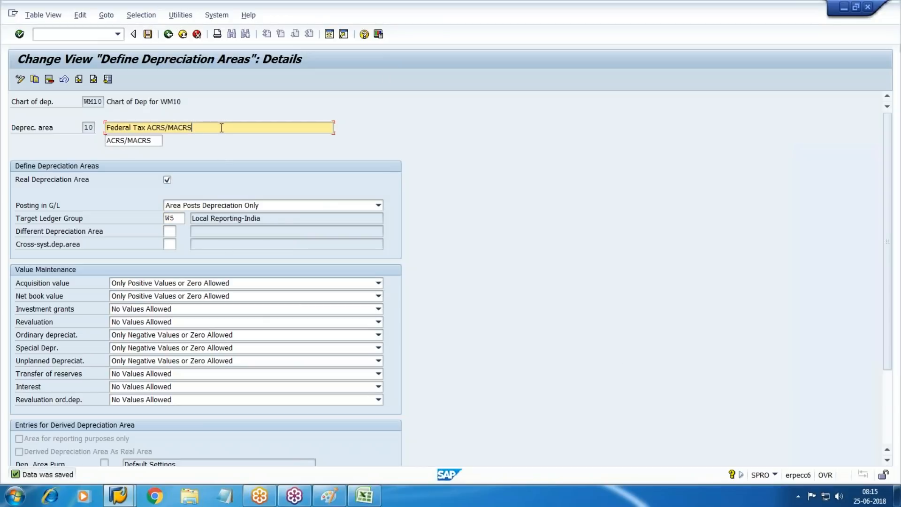
Step: Rename area 10 to Federal Tax ACRS/MACRS-Non Leading and return to the overview
text(-Non Leading)
key(ctrl+a)
key(F3)
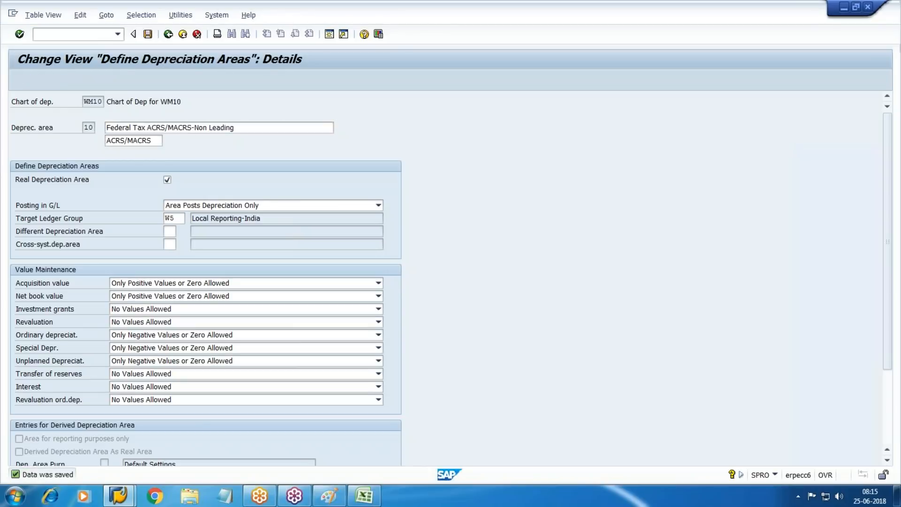
click(15, 165)
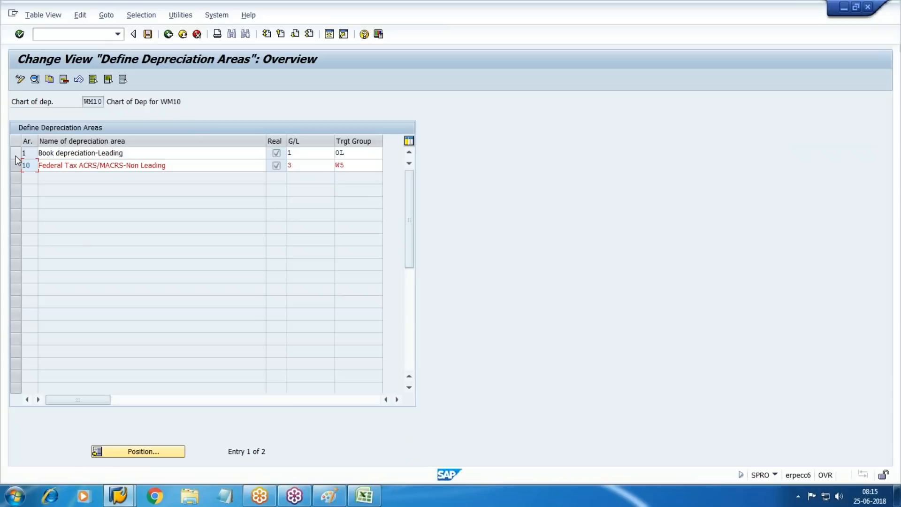
click(16, 153)
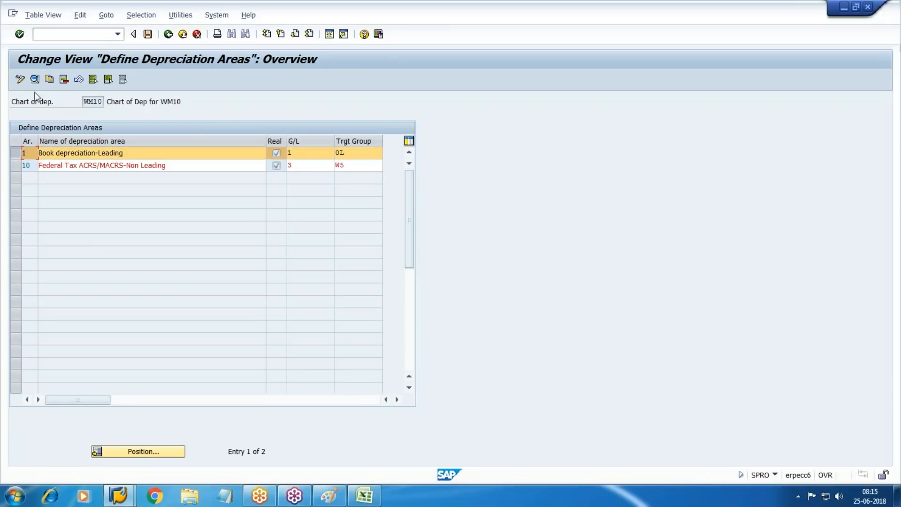
Step: Copy area 1 as new area 2 named Dep-Parallel Currency
click(50, 79)
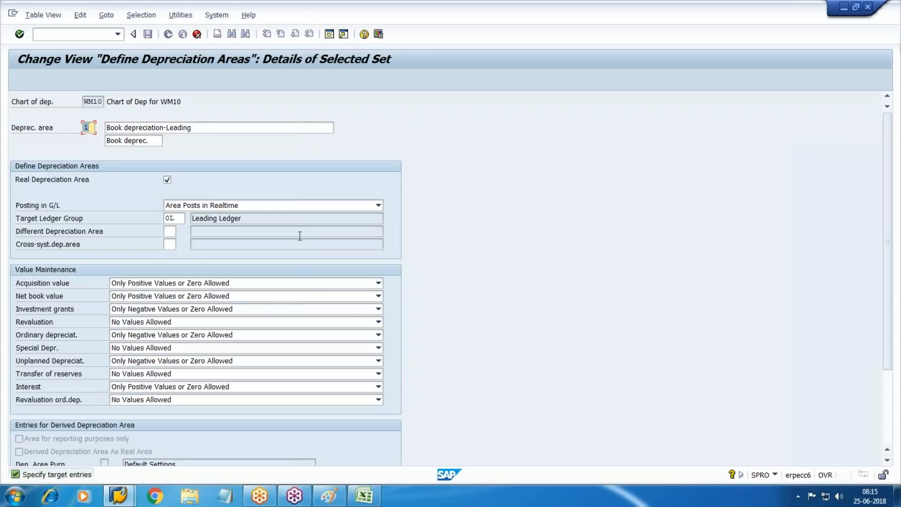
text(2)
key(Tab)
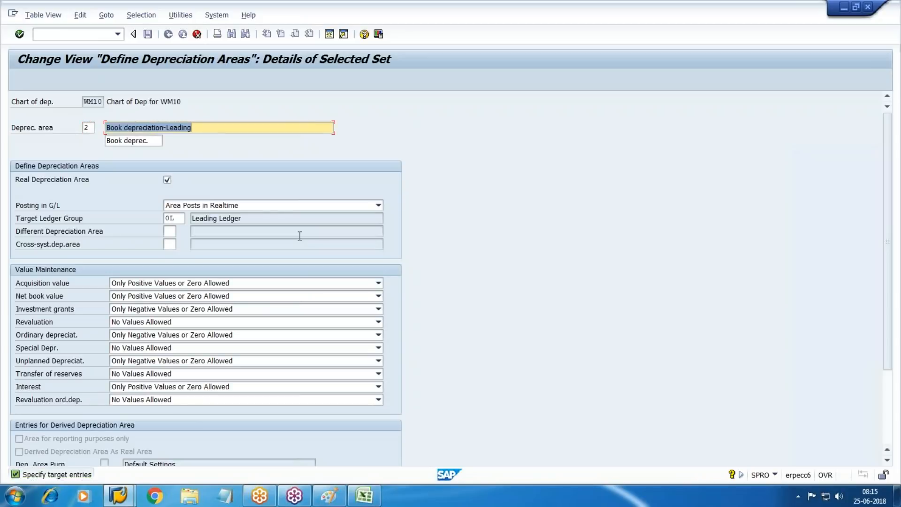
key(BackSpace)
text(Dep)
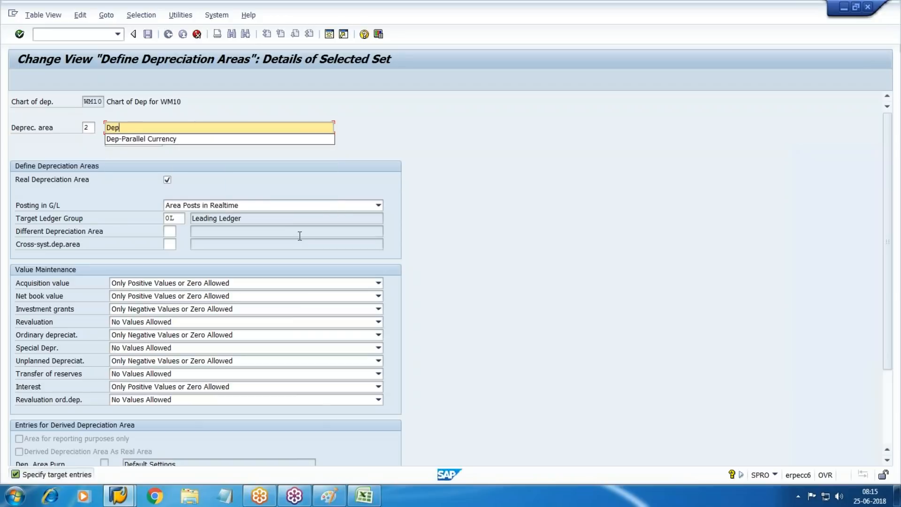
key(Down)
key(Return)
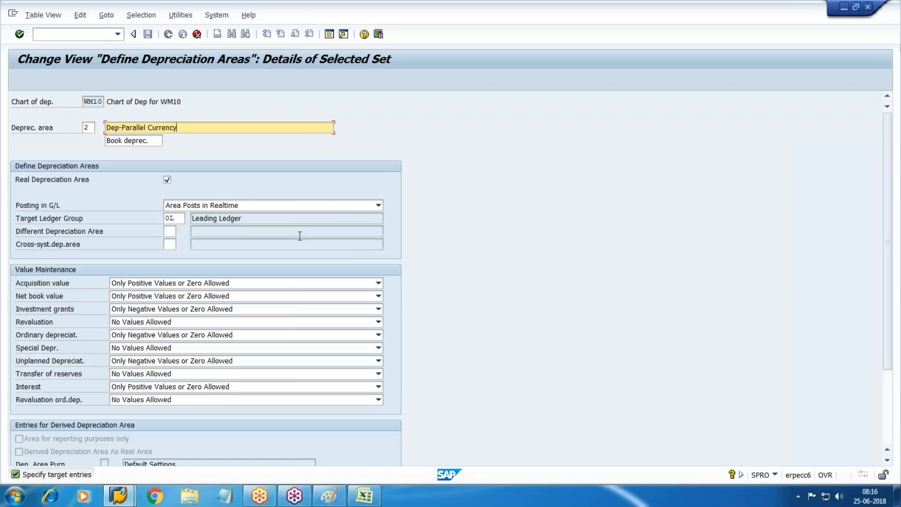
key(Tab)
key(Tab)
key(Tab)
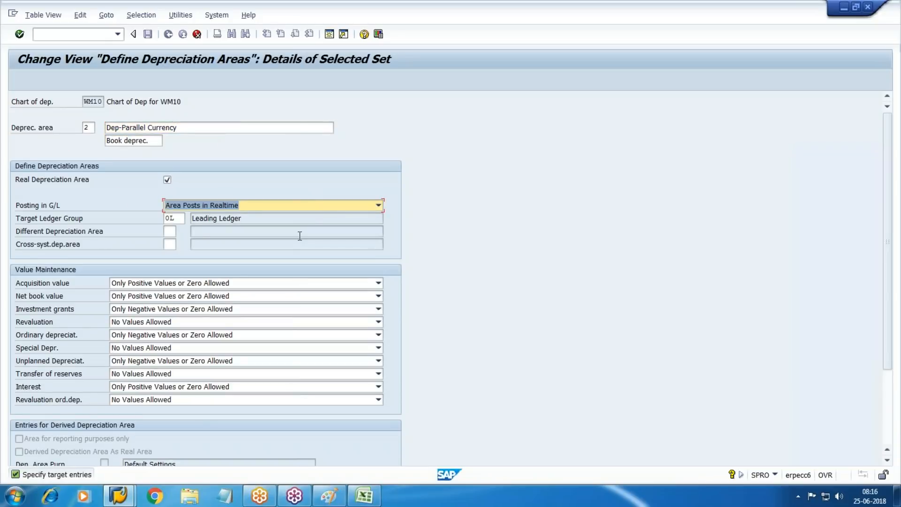
Step: Set area 2 to Area Does Not Post and create it
click(377, 206)
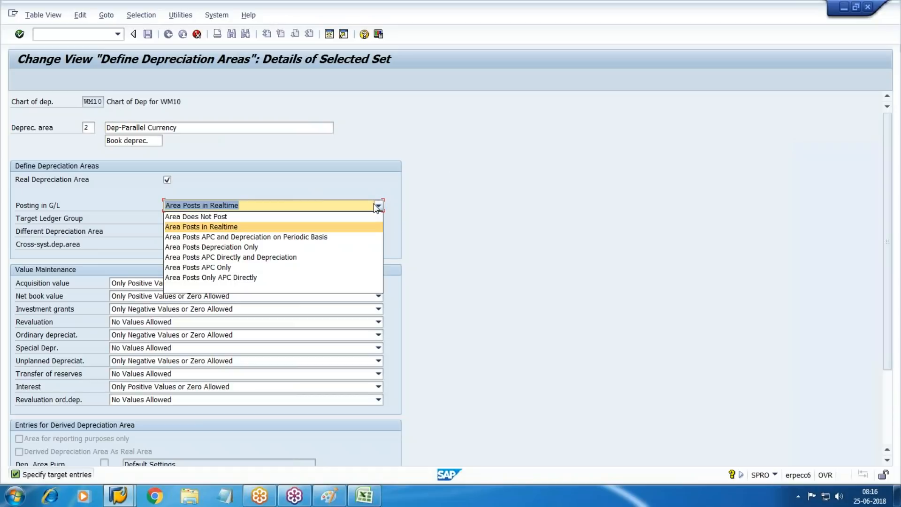
key(Up)
key(Return)
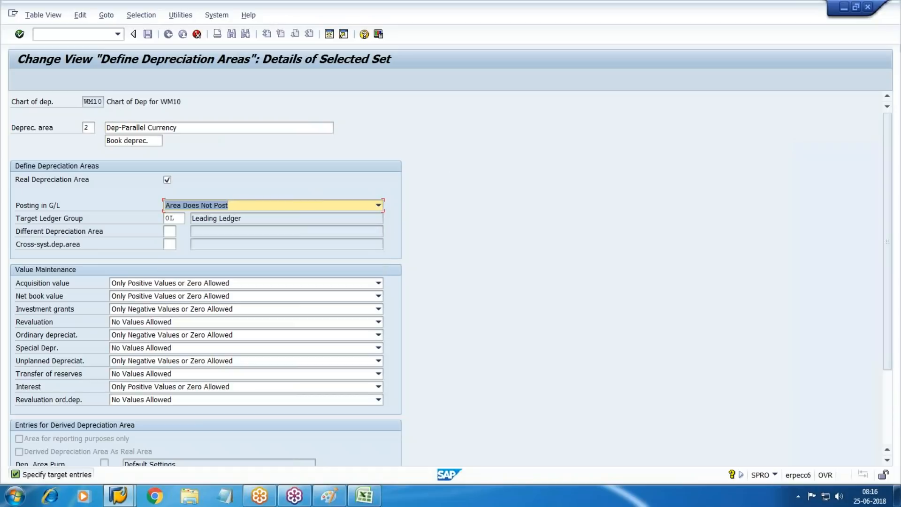
key(Return)
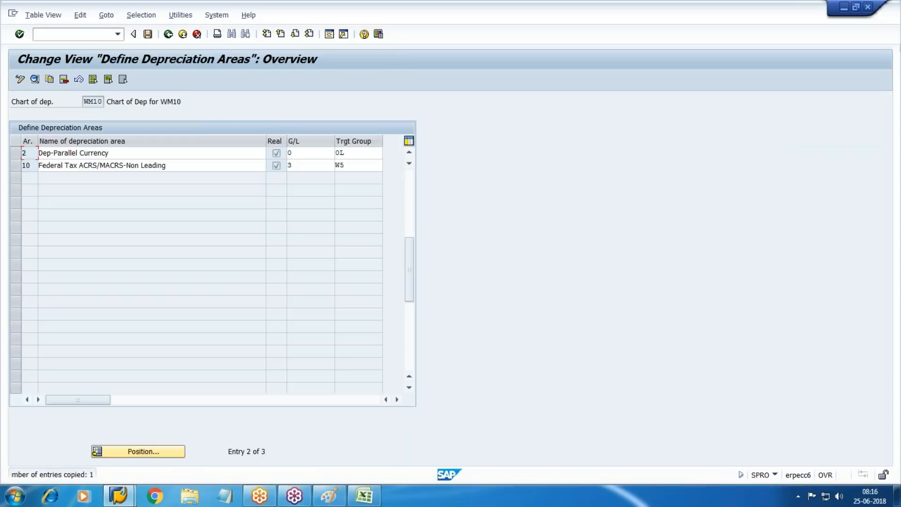
scroll(230, 224, up, 1)
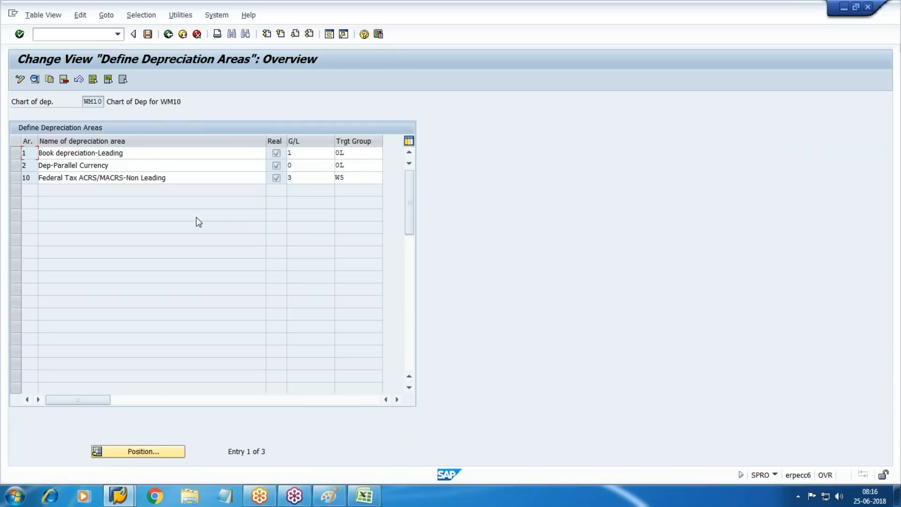
click(16, 165)
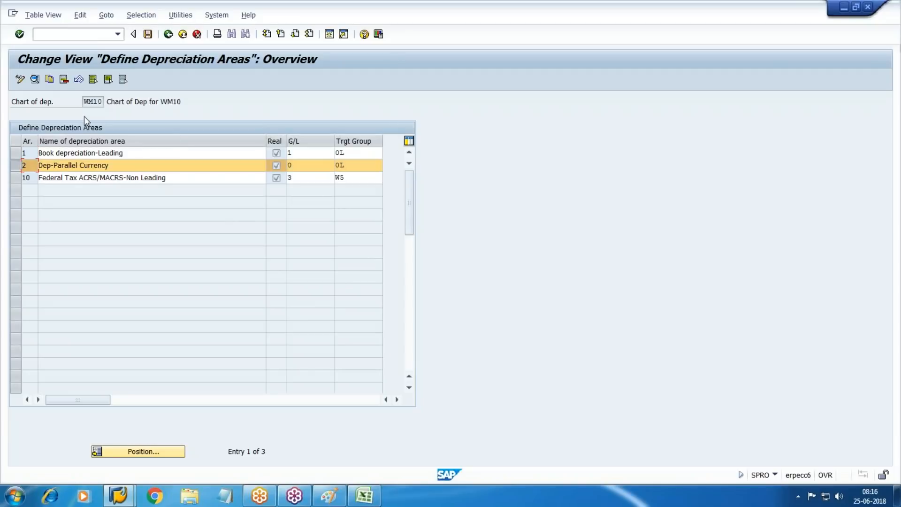
Step: Remove the 0L target ledger group from area 2 and give it short text Grp Currency
click(34, 79)
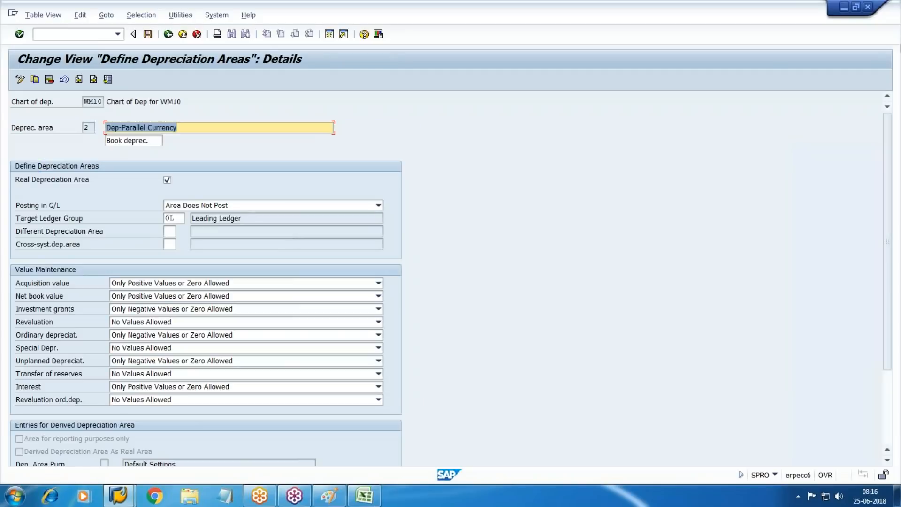
click(183, 219)
key(shift+Home)
key(BackSpace)
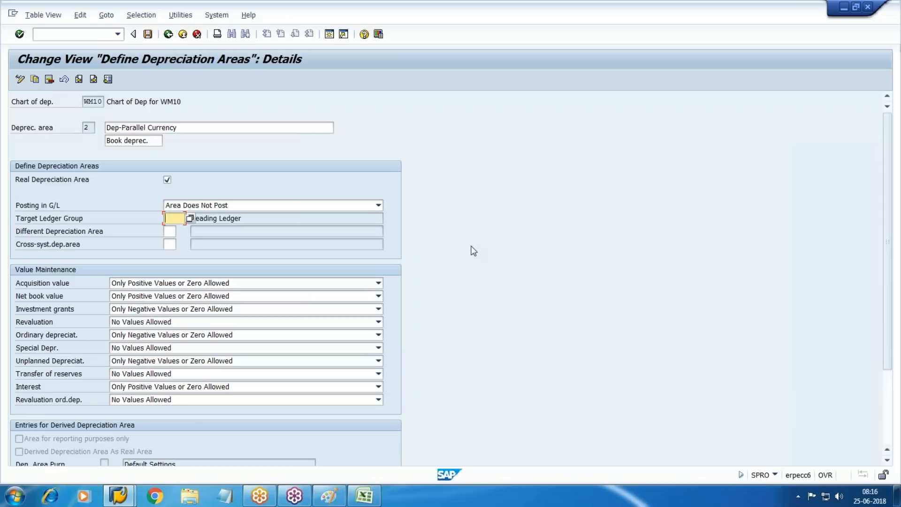
key(Return)
key(Tab)
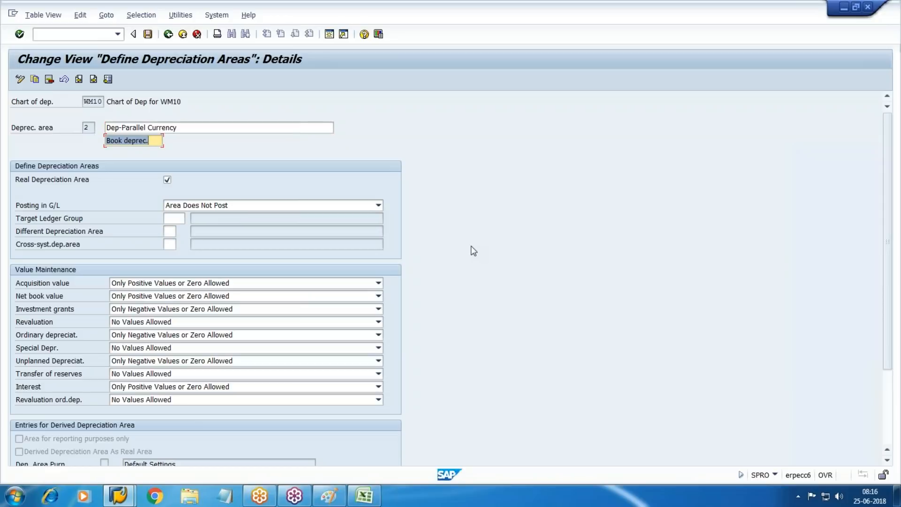
text(Grp Currency)
key(Down)
key(Return)
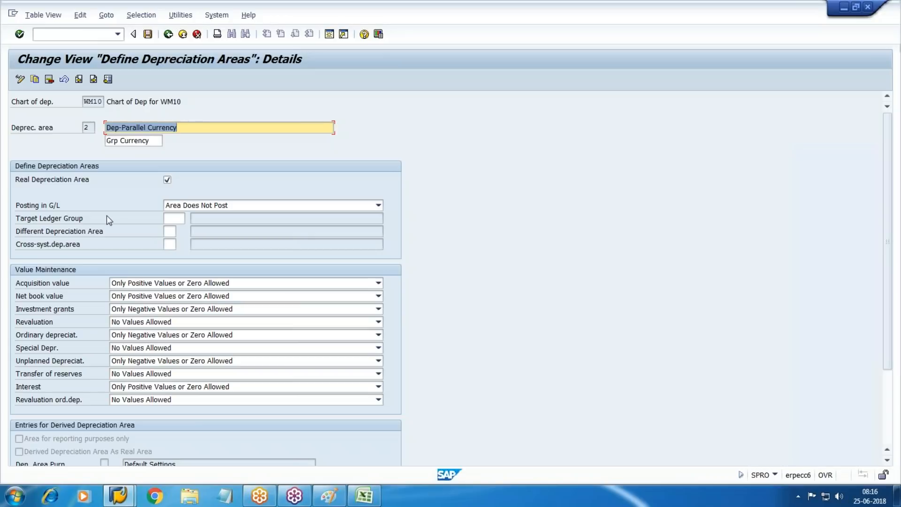
Step: Save the Dep-Parallel Currency settings and return to the overview
click(897, 36)
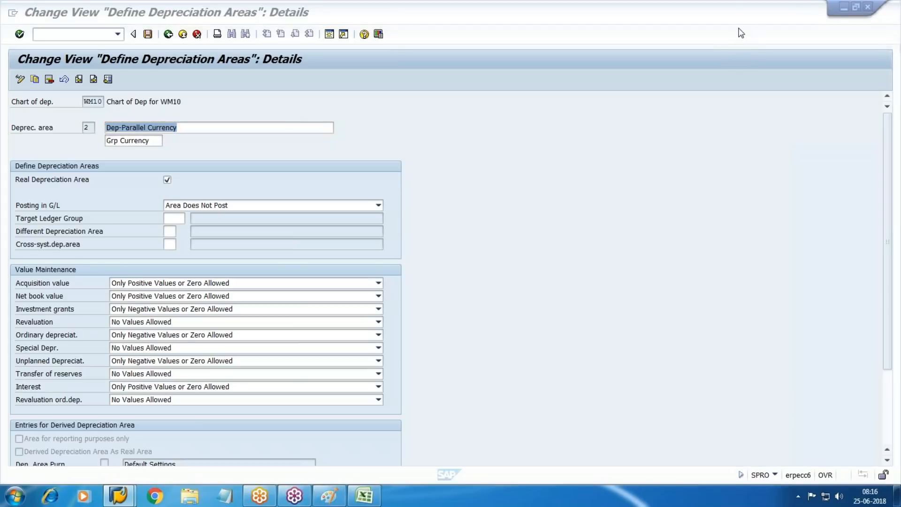
click(744, 174)
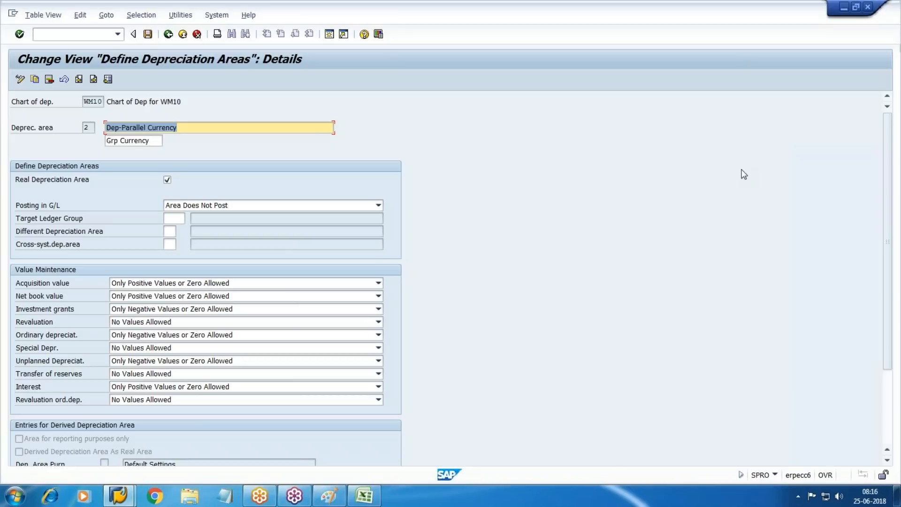
key(ctrl+s)
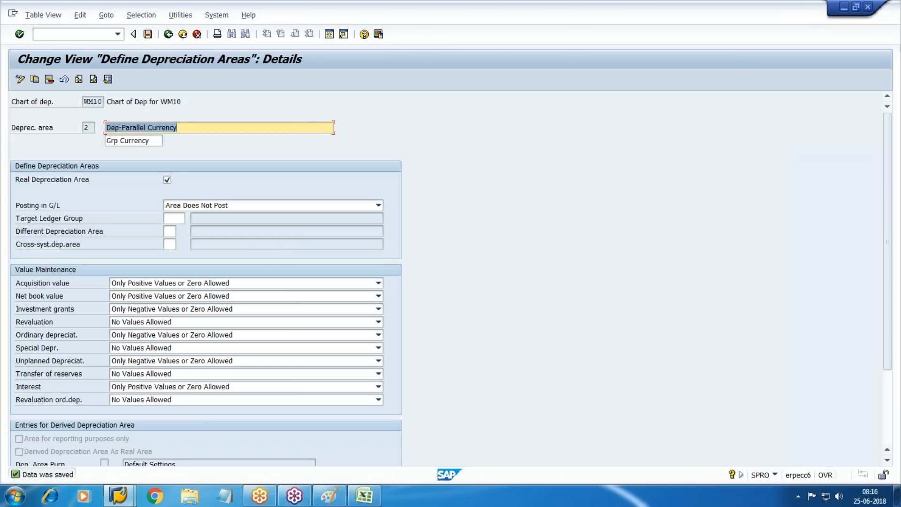
key(F3)
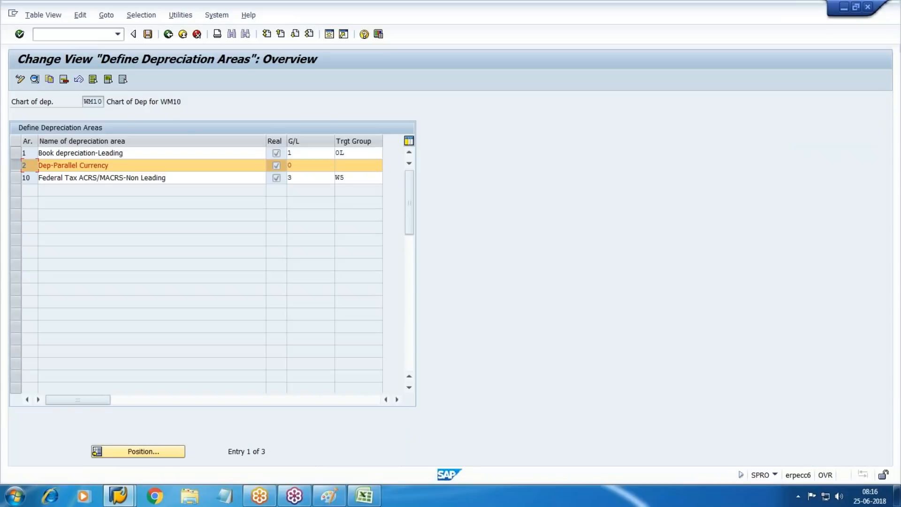
click(16, 163)
Step: Copy Book depreciation-Leading as new depreciation area 40
key(Up)
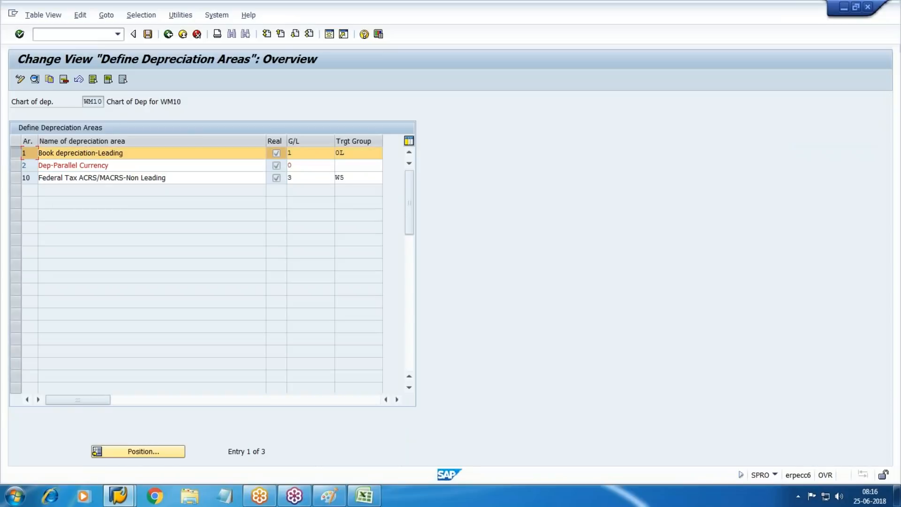
click(49, 81)
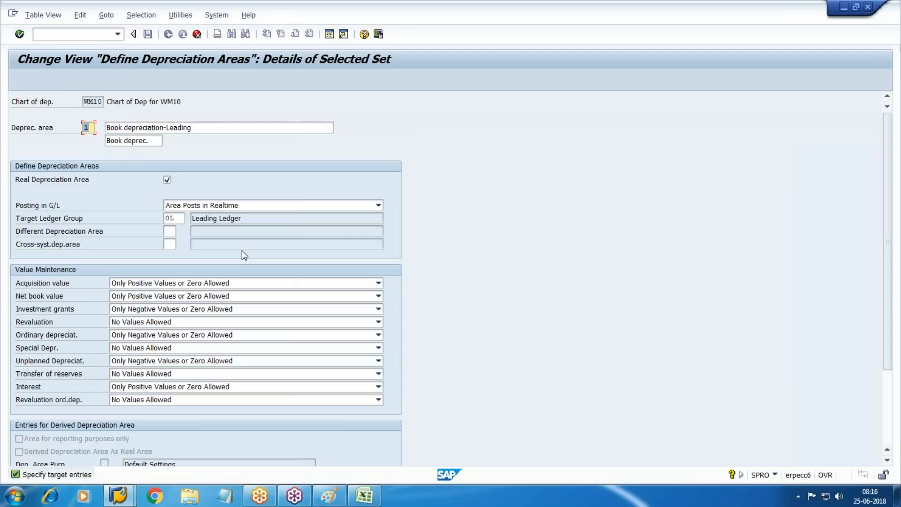
text(40)
key(Tab)
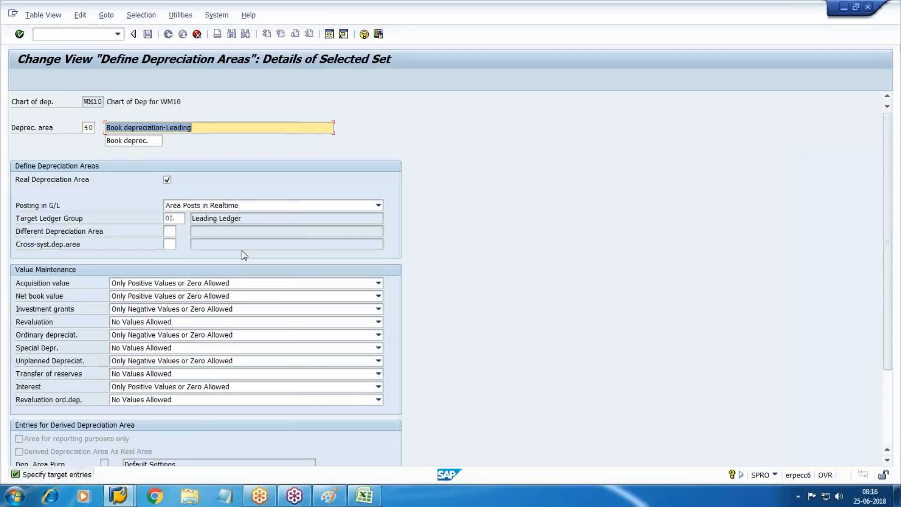
Step: Name area 40 Delta Dep with short text Delta and untick Real Depreciation Area
key(BackSpace)
text(De)
key(Down)
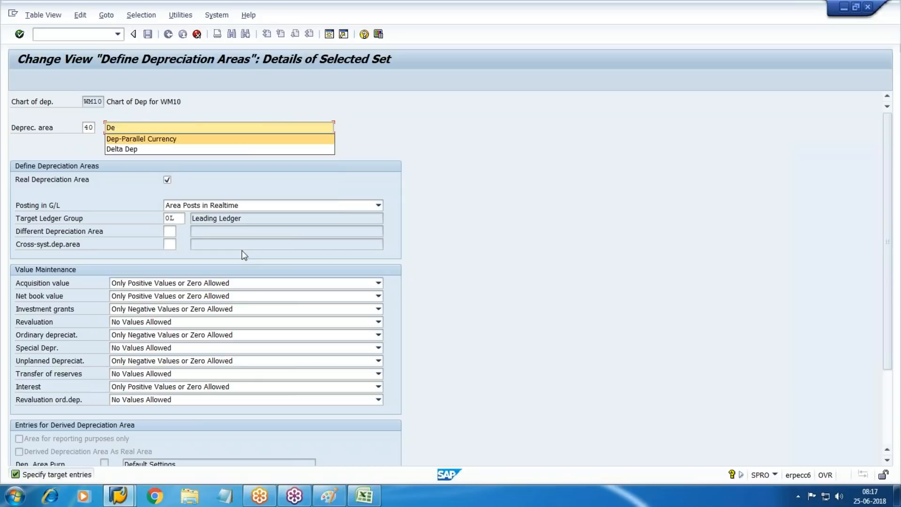
key(Return)
key(BackSpace)
key(BackSpace)
key(BackSpace)
key(BackSpace)
key(BackSpace)
key(BackSpace)
key(BackSpace)
key(BackSpace)
key(BackSpace)
key(BackSpace)
key(BackSpace)
key(BackSpace)
key(BackSpace)
key(BackSpace)
key(BackSpace)
key(BackSpace)
key(BackSpace)
key(BackSpace)
key(BackSpace)
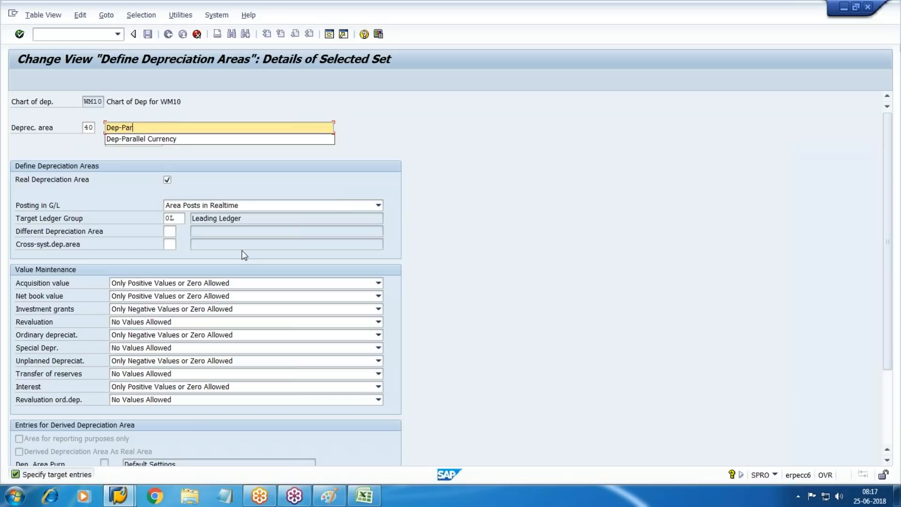
key(Down)
key(Down)
key(Return)
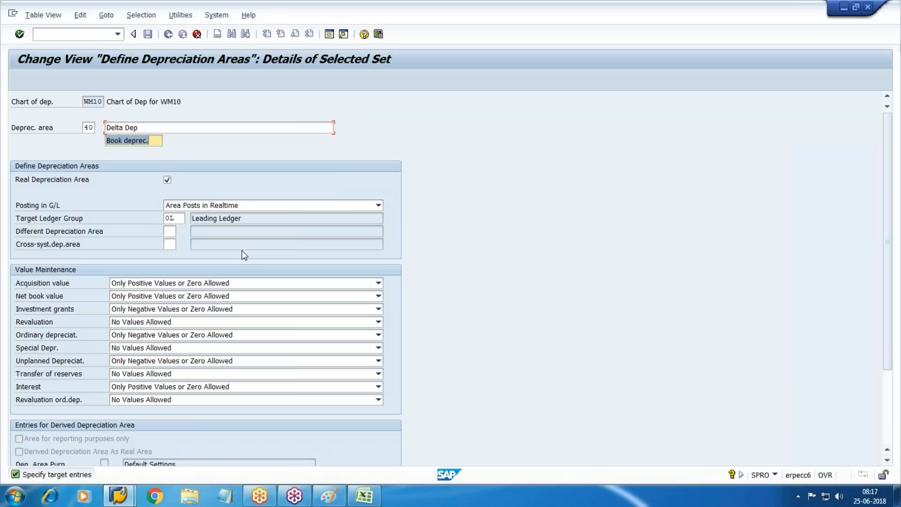
text(Del)
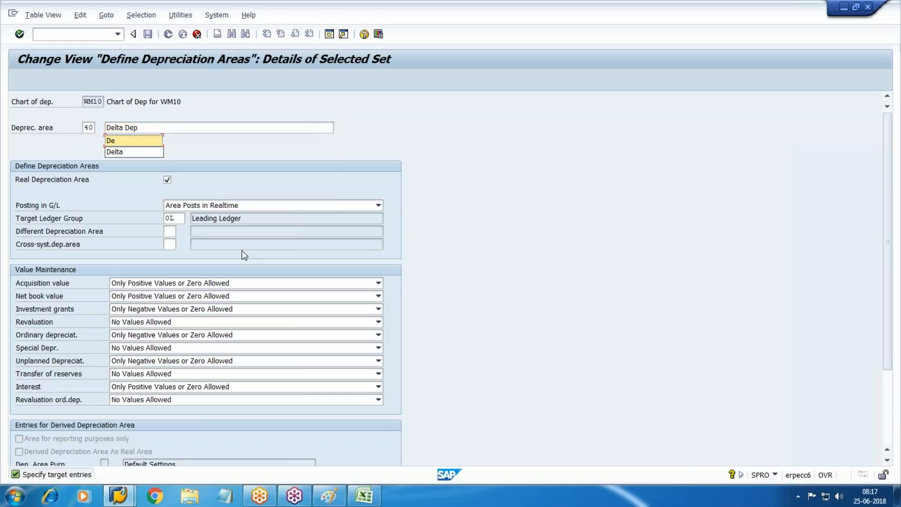
key(Down)
key(Return)
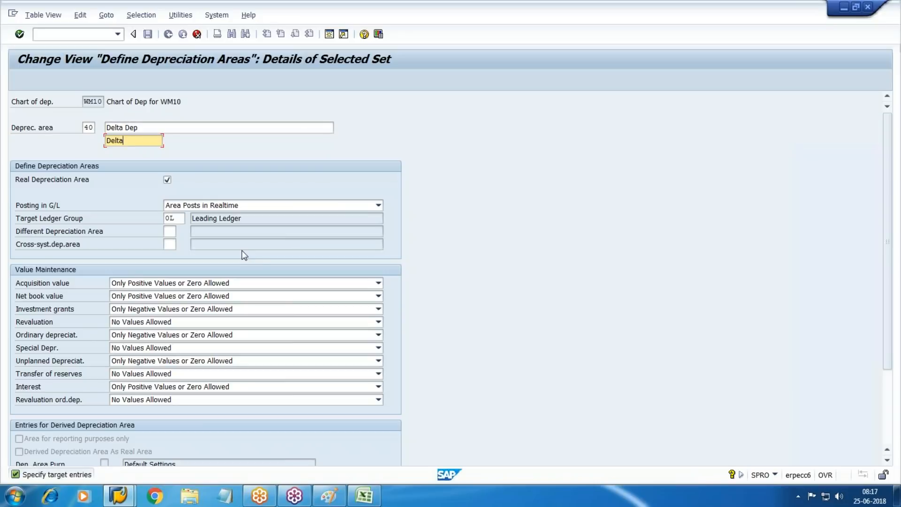
key(Tab)
key(Tab)
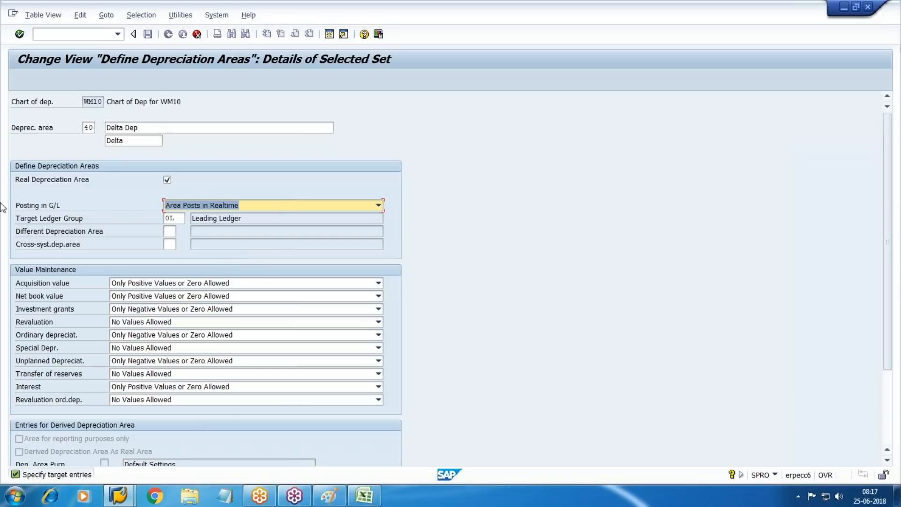
click(167, 180)
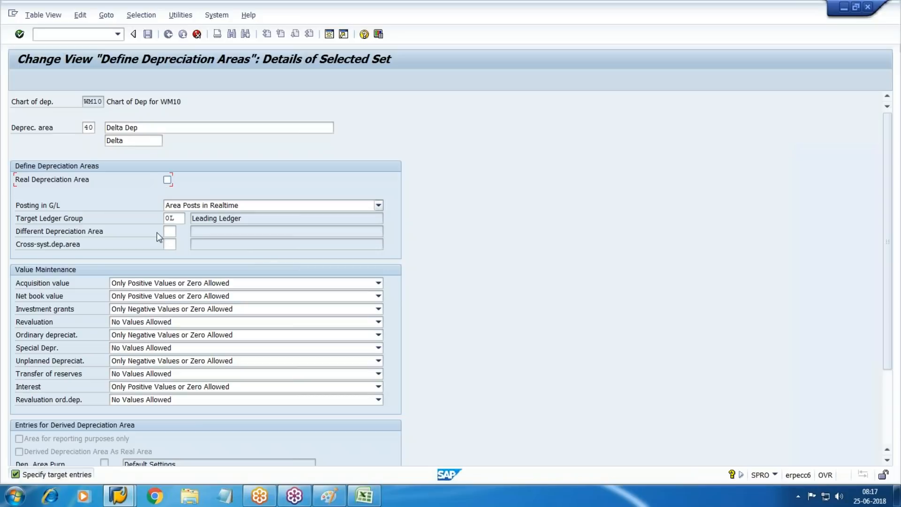
Step: Set area 40 to post only APC directly, target ledger group W5, different area 1
key(Tab)
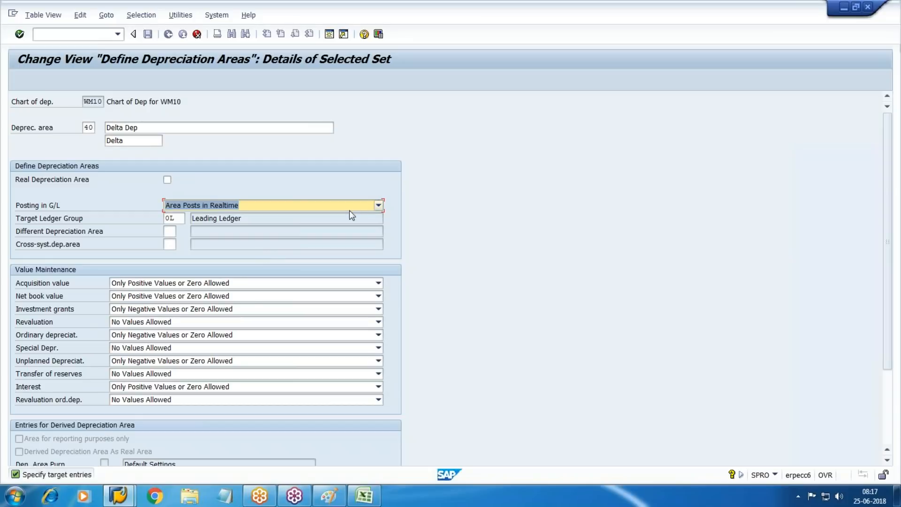
click(378, 207)
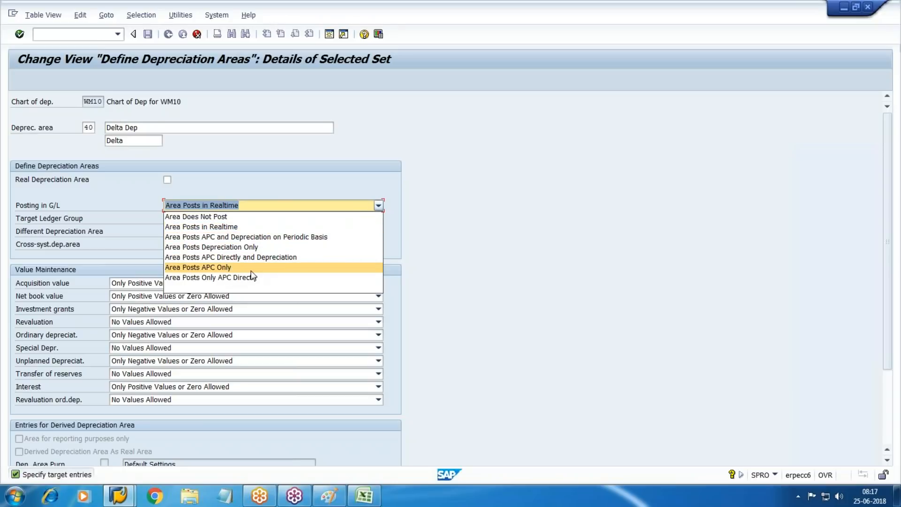
click(228, 280)
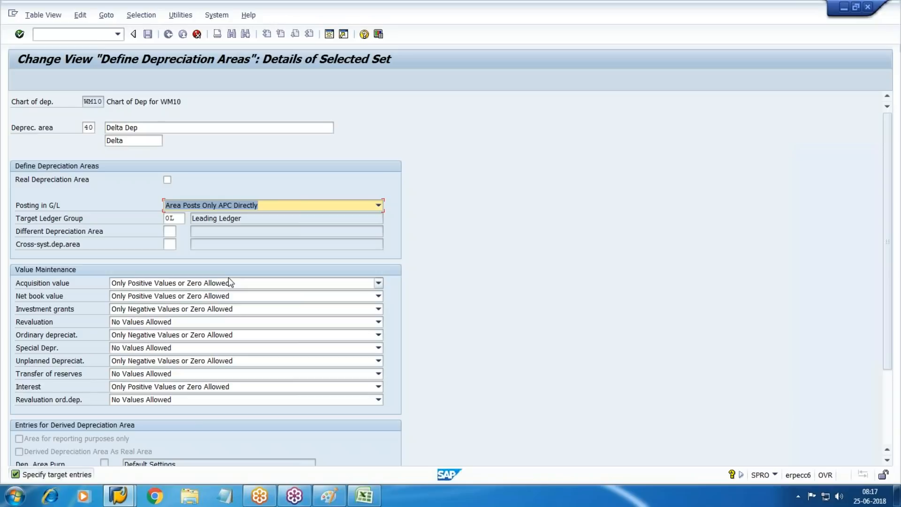
key(Tab)
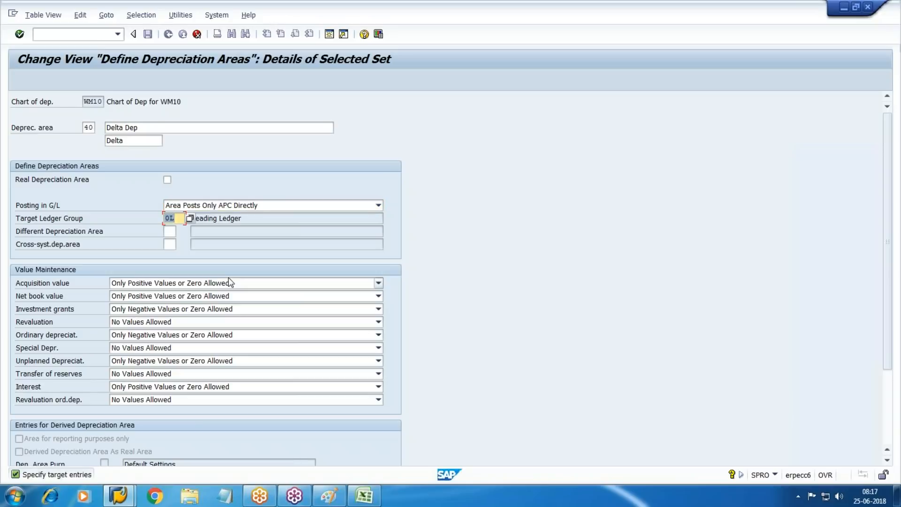
text(W5)
key(Tab)
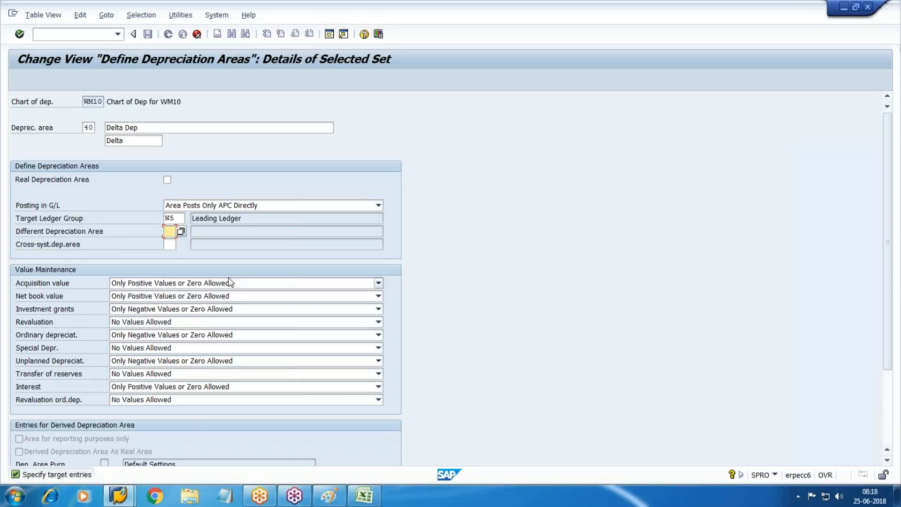
text(1)
key(Return)
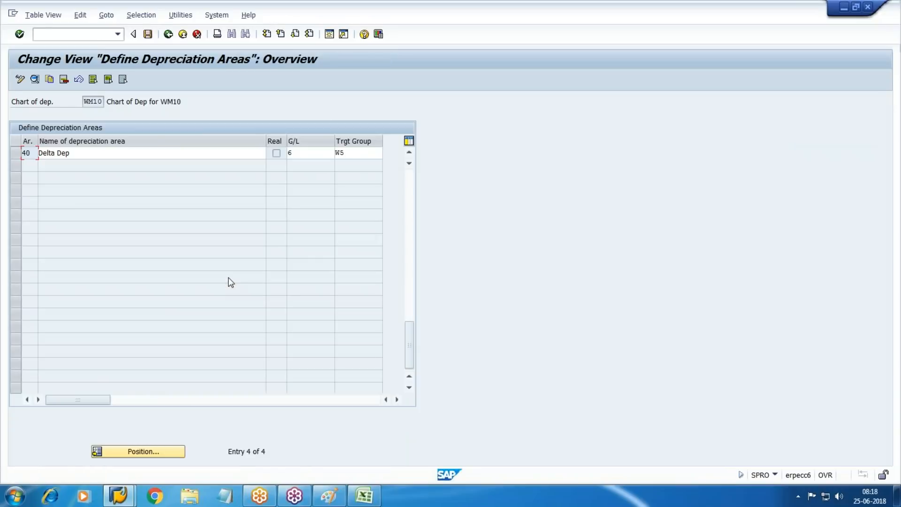
Step: Save WM10's four depreciation areas after accepting the single-real-area warning, then select the Delta Dep row
scroll(230, 282, up, 1)
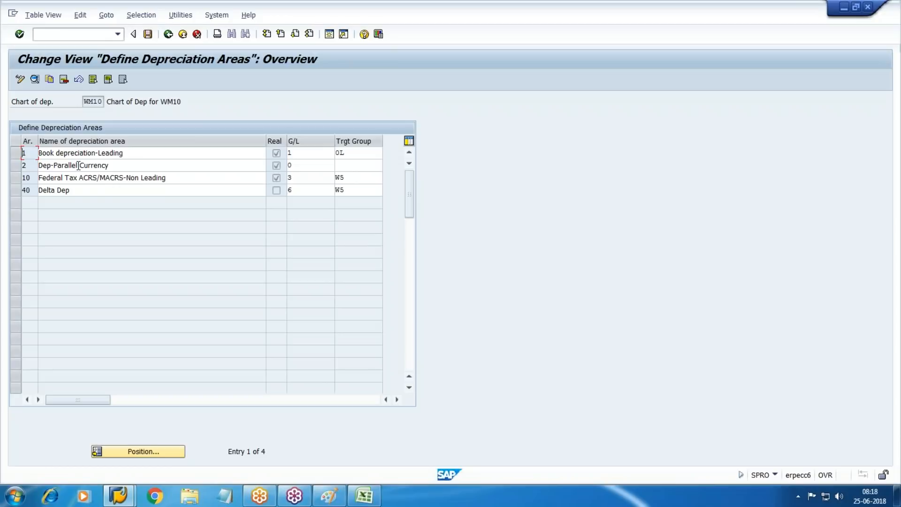
click(168, 36)
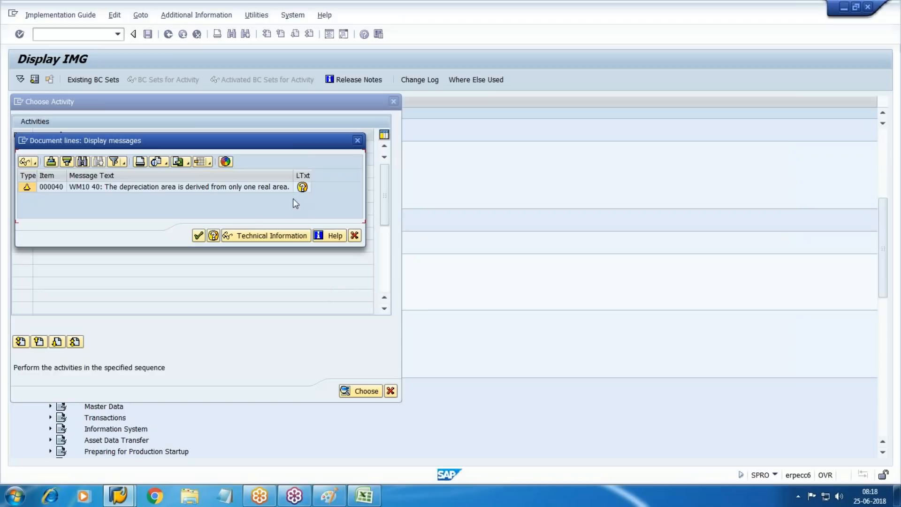
click(199, 235)
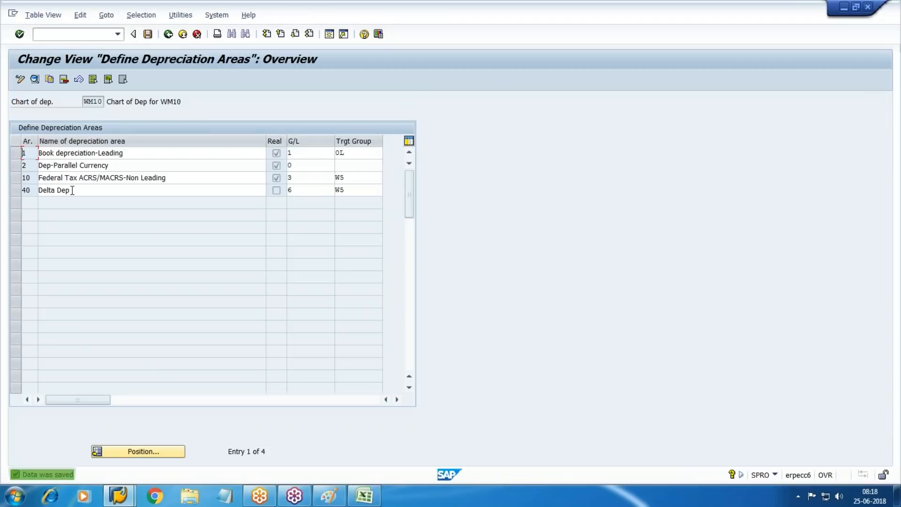
click(16, 190)
Step: In Delta Dep area 40's details, allow all values for acquisition value and net book value, and mark it as a real area
click(34, 79)
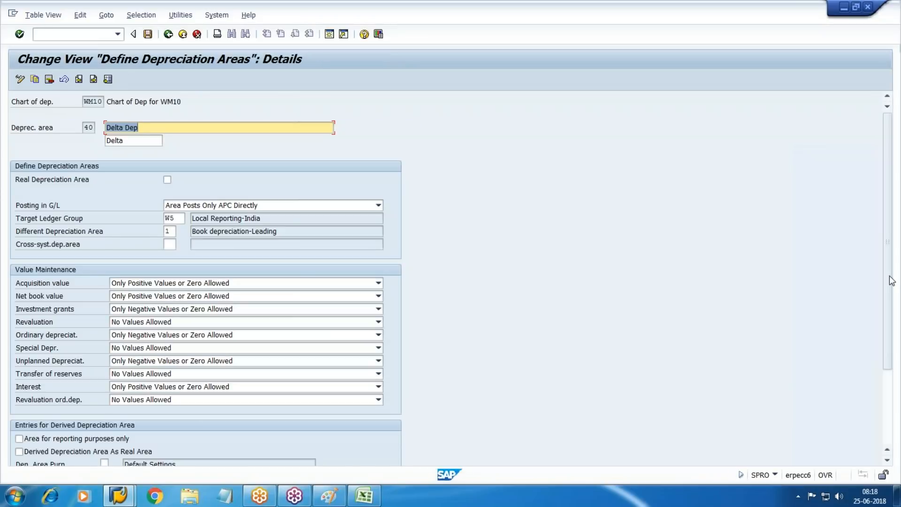
drag(889, 279, 889, 351)
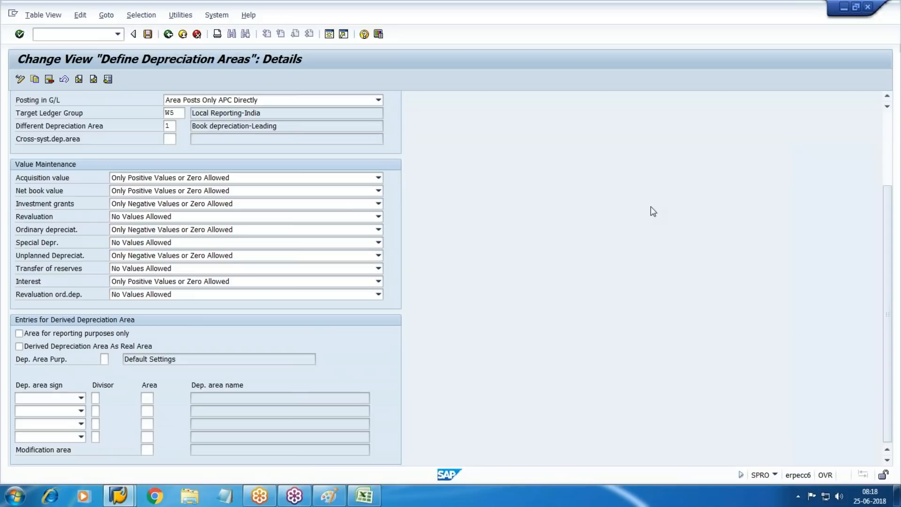
click(160, 179)
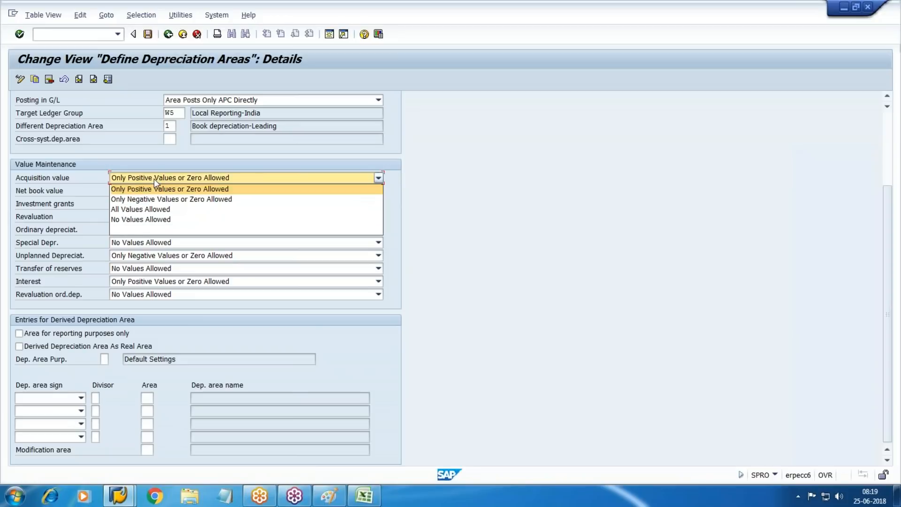
click(134, 209)
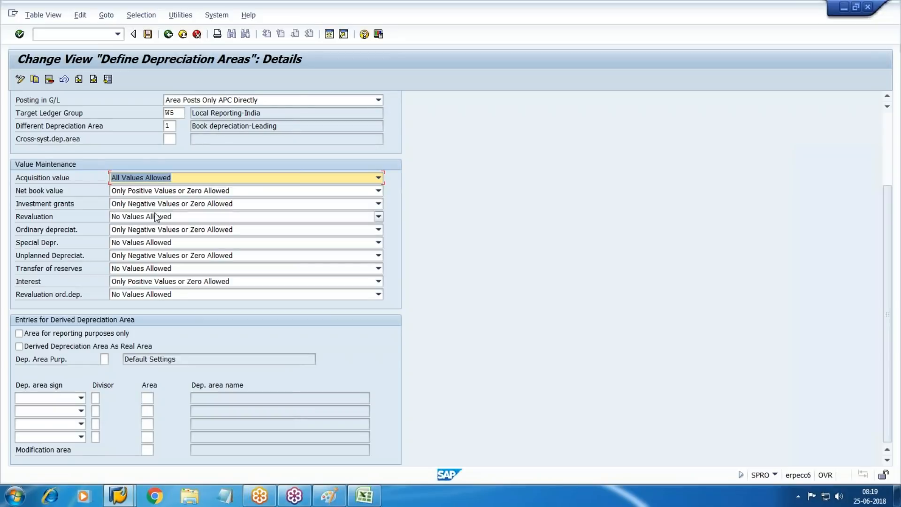
click(136, 191)
click(140, 222)
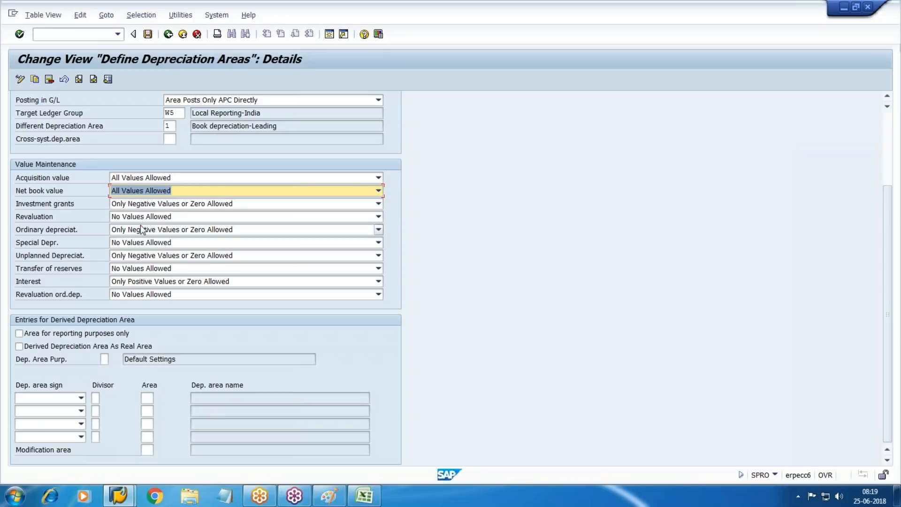
click(47, 347)
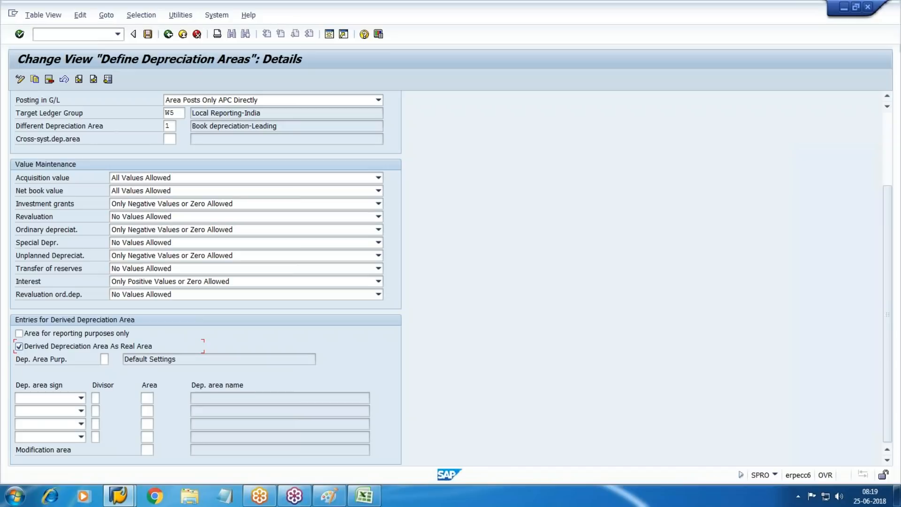
Step: Add the first derived-area row with a positive sign, divisor 1 and area 10 ACRS/MACRS
click(81, 398)
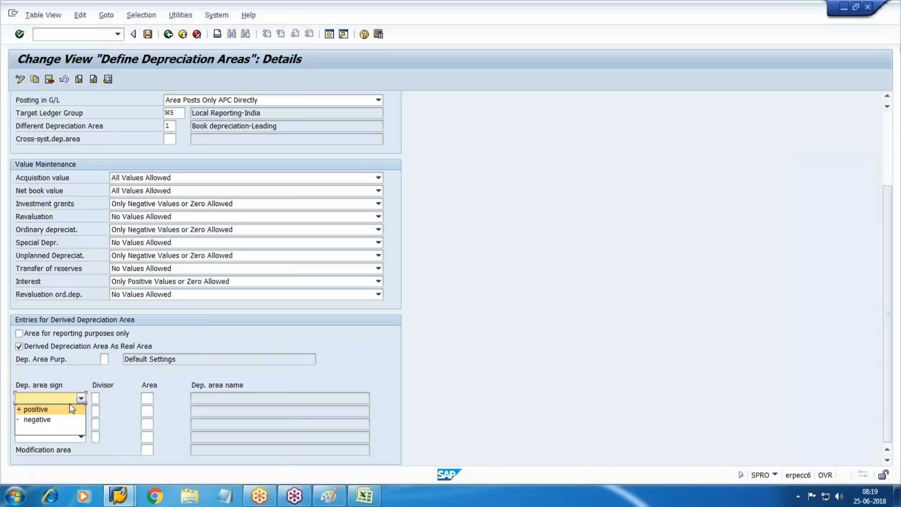
click(44, 411)
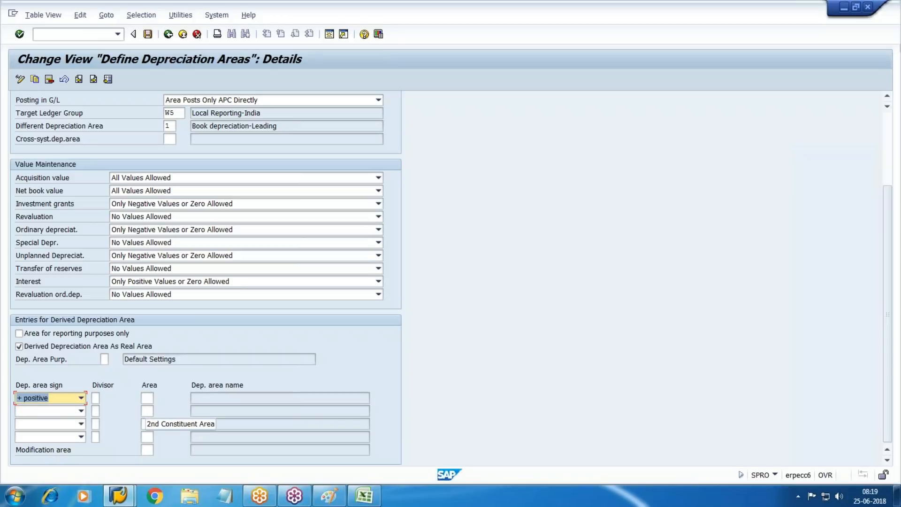
key(Tab)
text(1)
key(Tab)
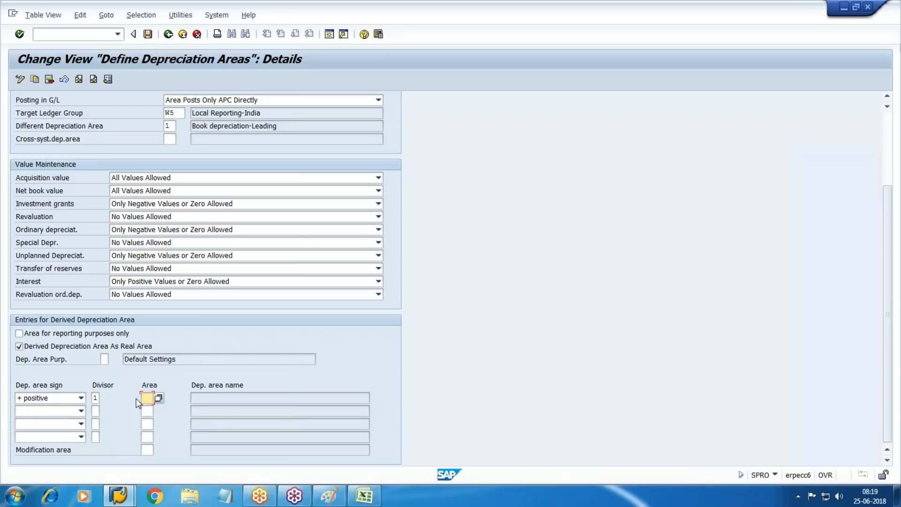
click(158, 398)
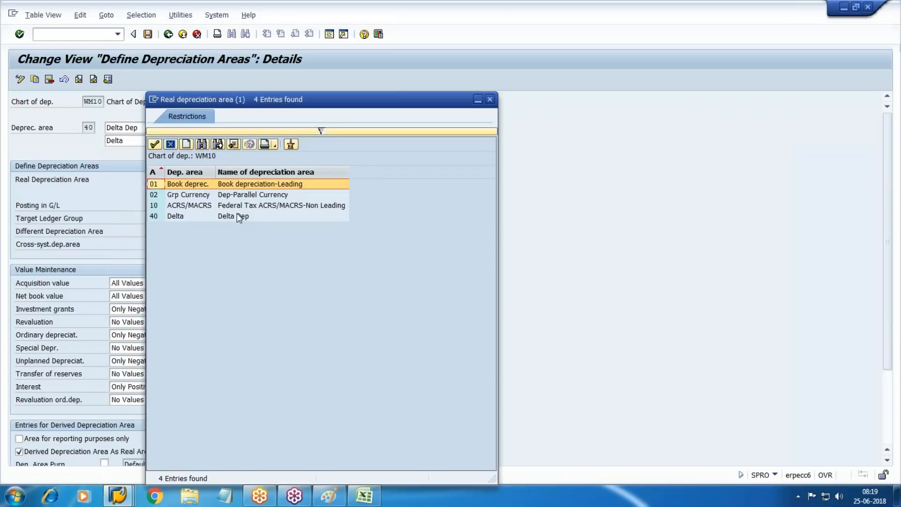
double_click(238, 209)
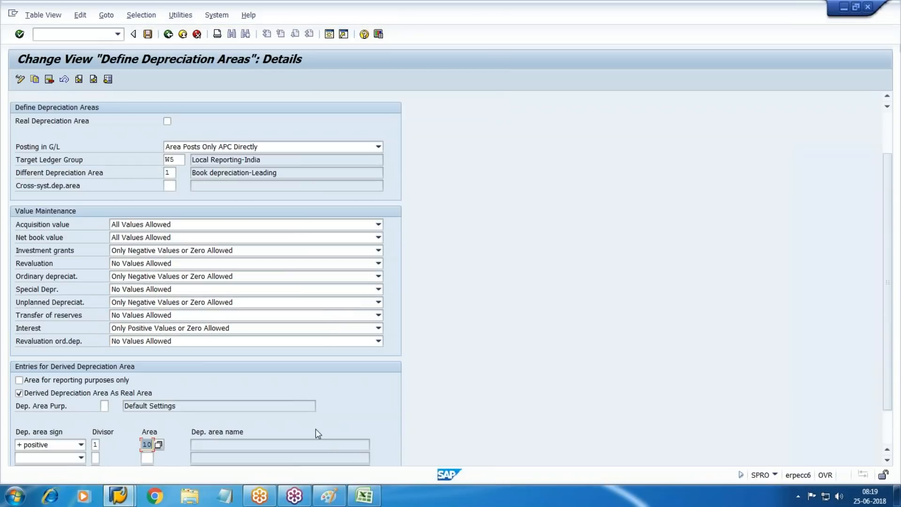
key(Tab)
Step: Add a negative row with divisor 1 and area 01 Book deprec., then save area 40
scroll(881, 357, down, 1)
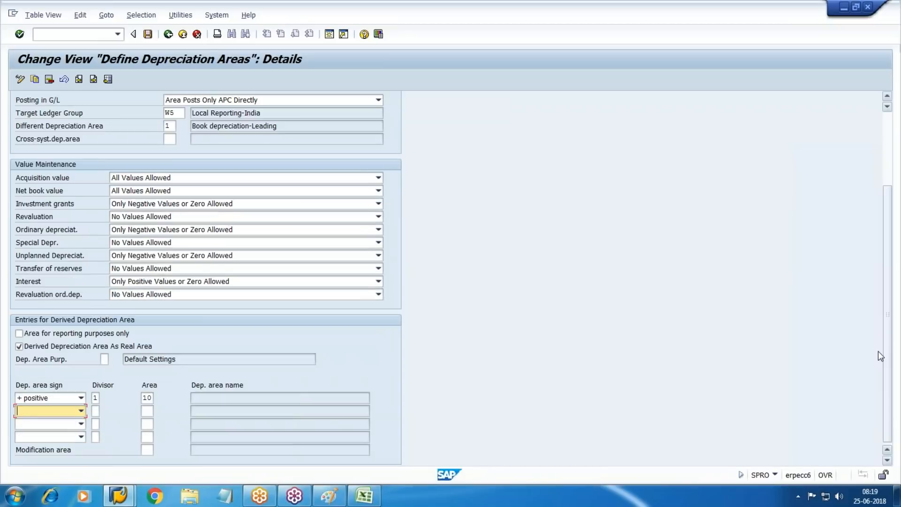
click(71, 411)
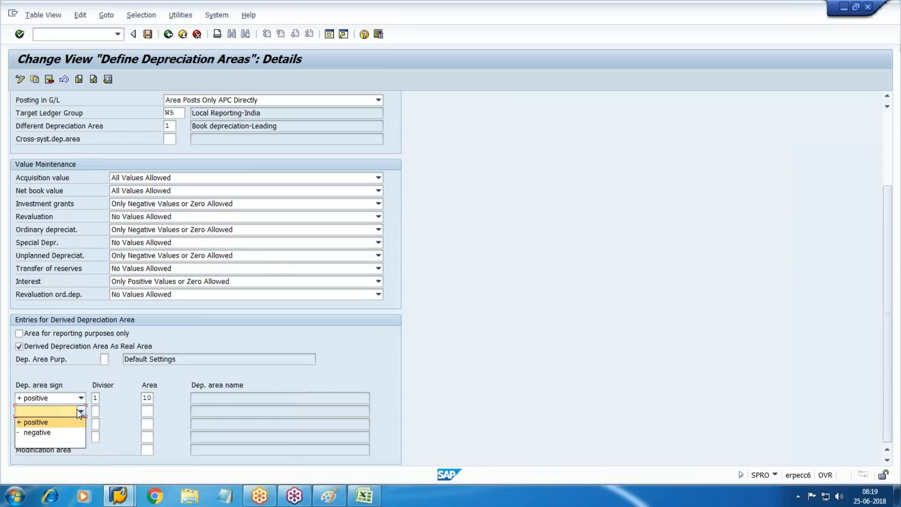
click(35, 433)
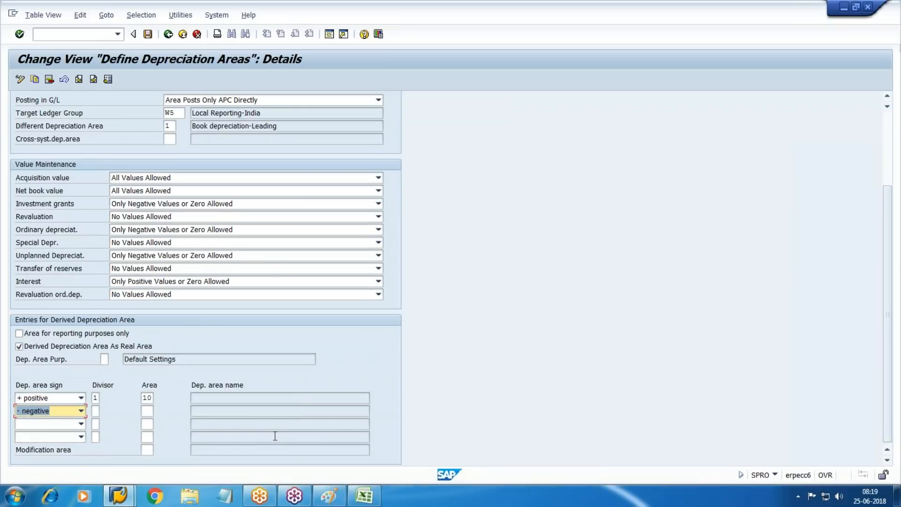
key(Tab)
text(1)
key(Tab)
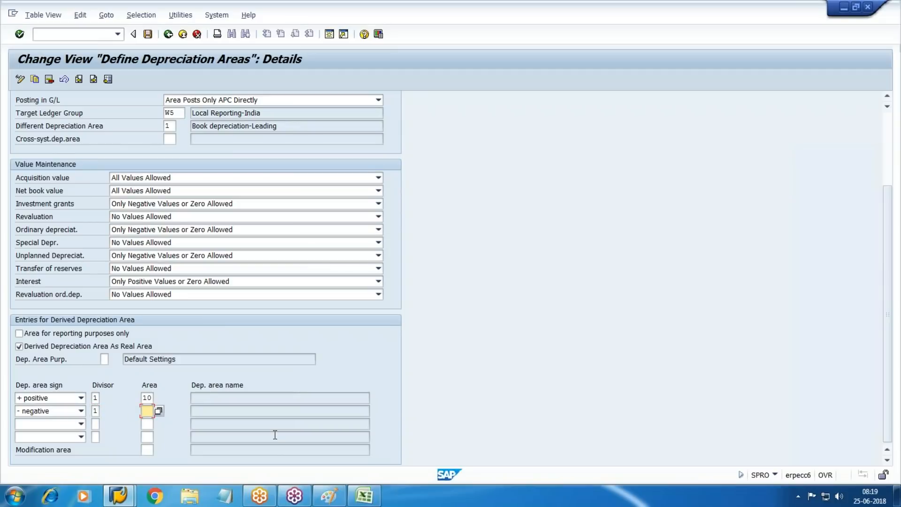
click(158, 411)
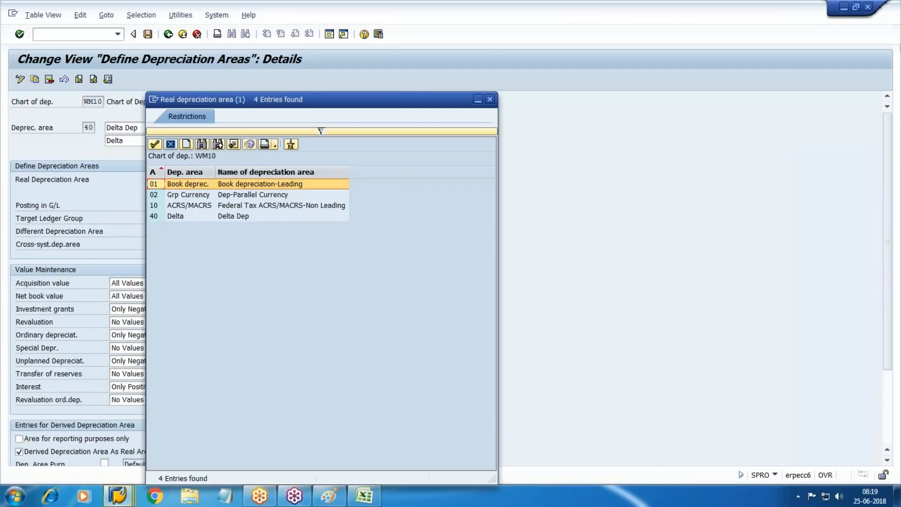
double_click(265, 183)
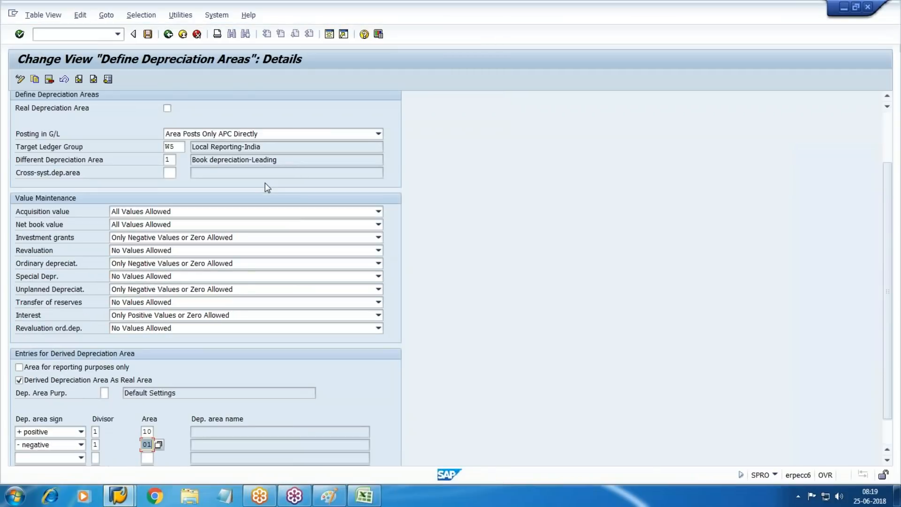
click(148, 34)
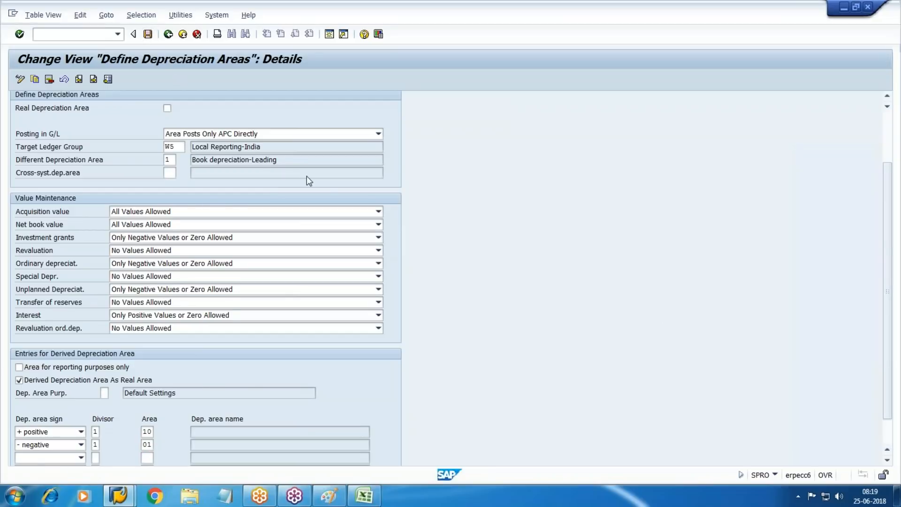
key(F3)
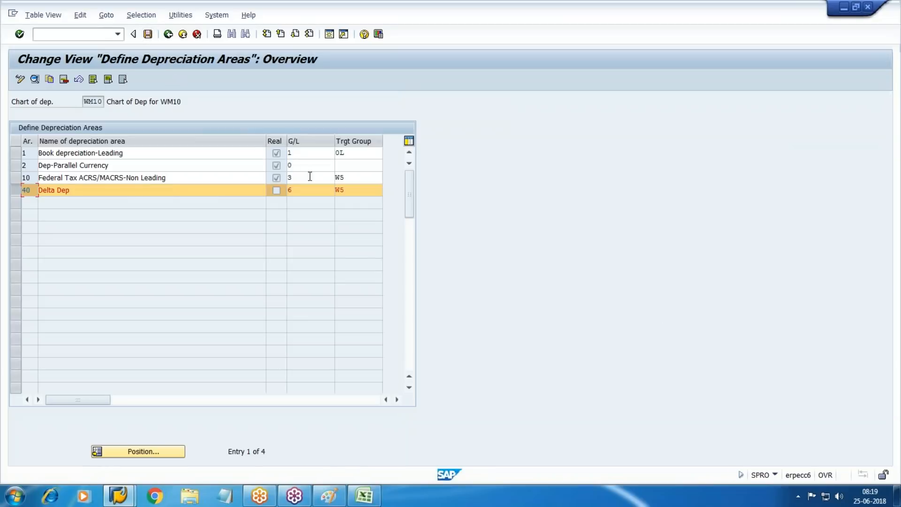
Step: Deselect row 40, save the depreciation areas table, and go to Specify Area Type
click(15, 190)
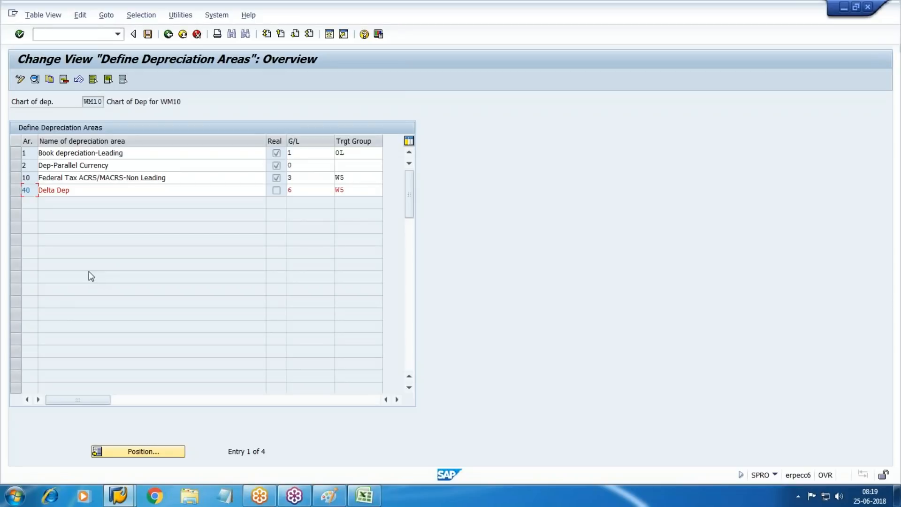
click(148, 34)
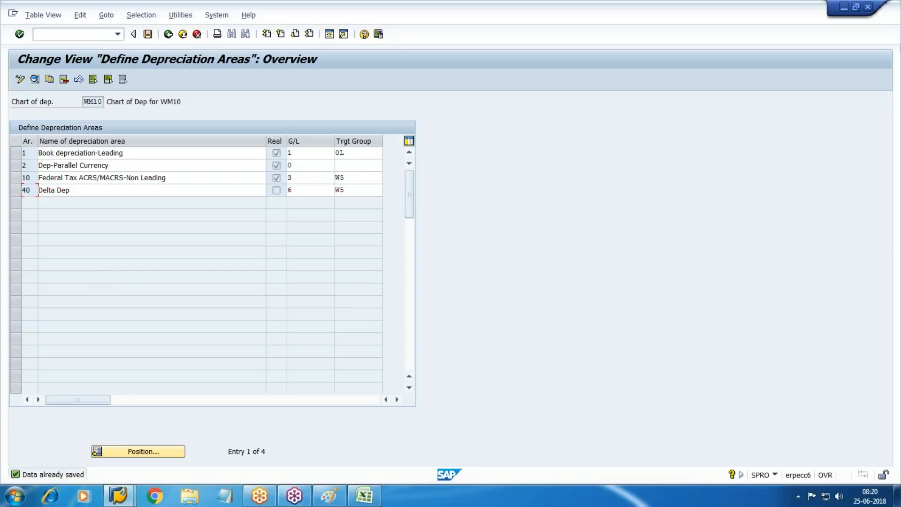
click(168, 33)
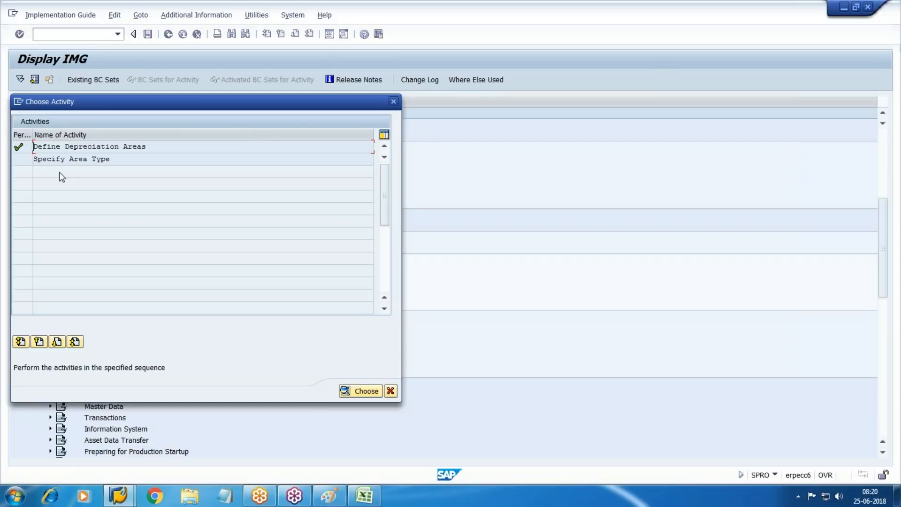
double_click(61, 159)
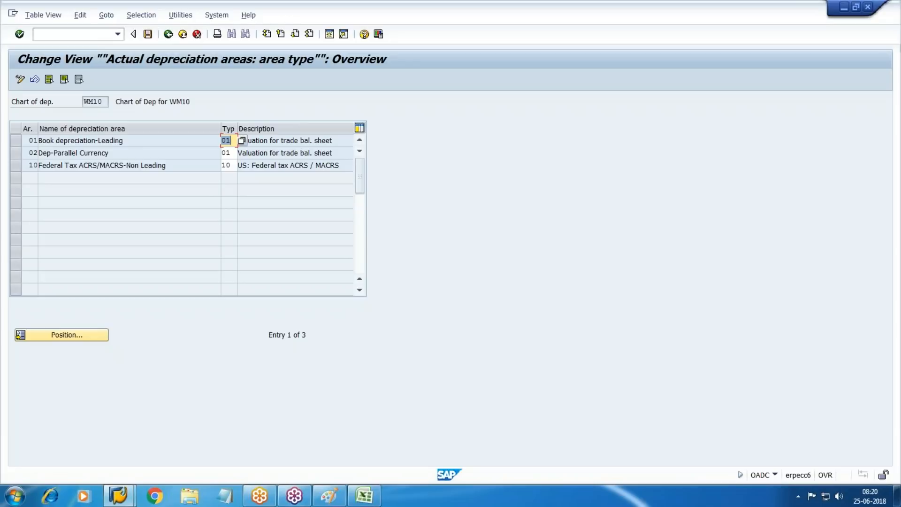
Step: Assign area type 06 Group valuation to area 02, save under the customizing request, and return to the IMG tree
click(227, 153)
click(243, 154)
click(118, 193)
double_click(162, 195)
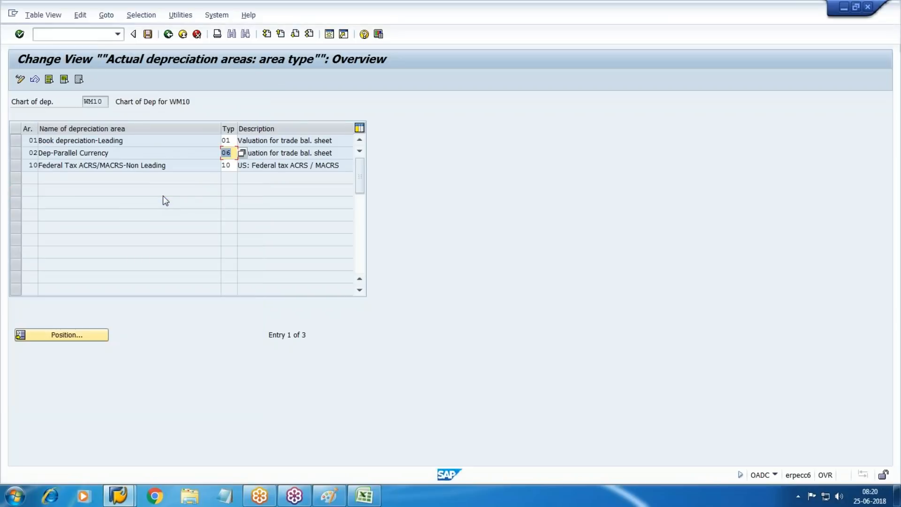
click(148, 34)
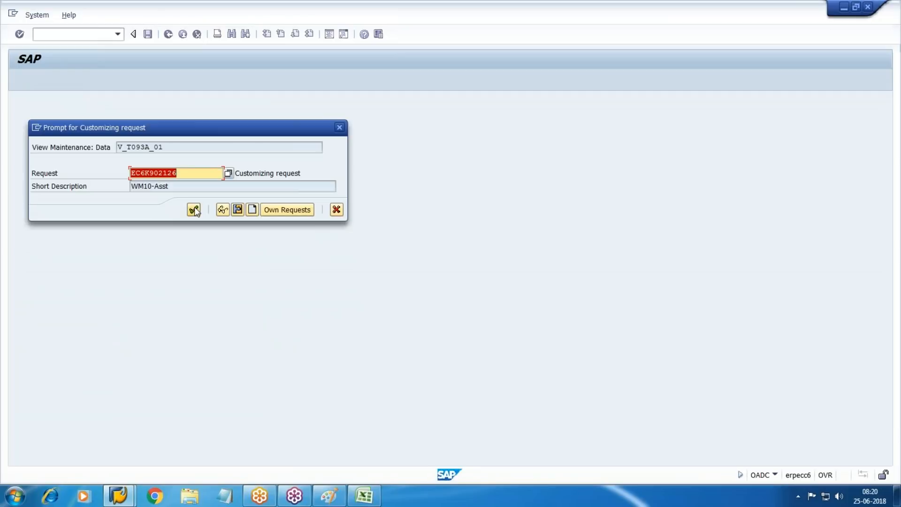
click(193, 209)
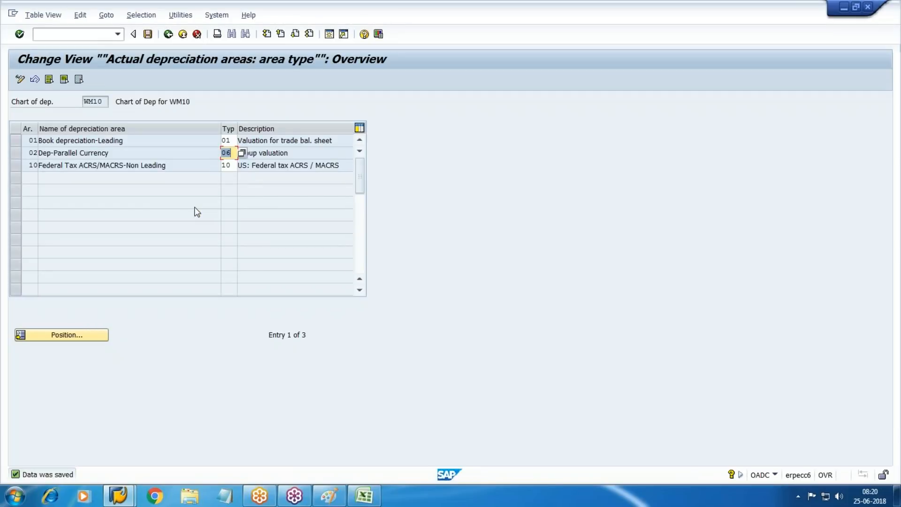
click(168, 34)
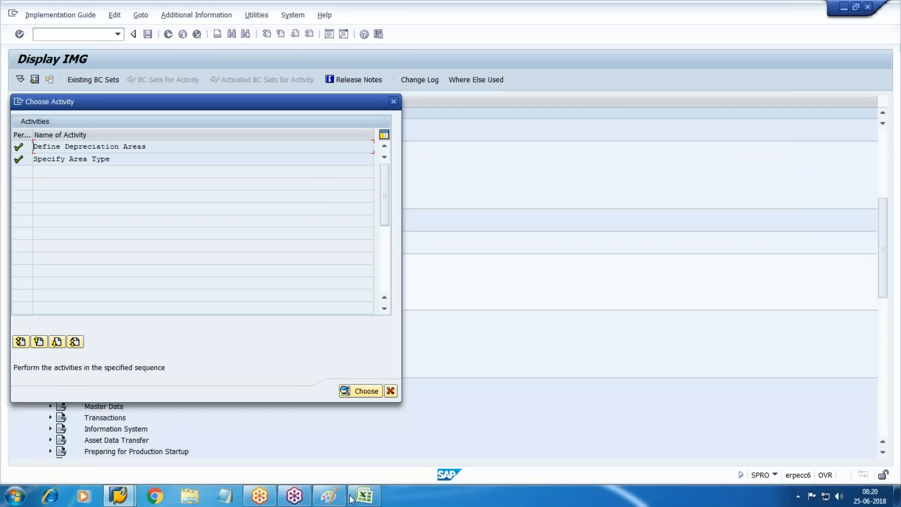
click(391, 391)
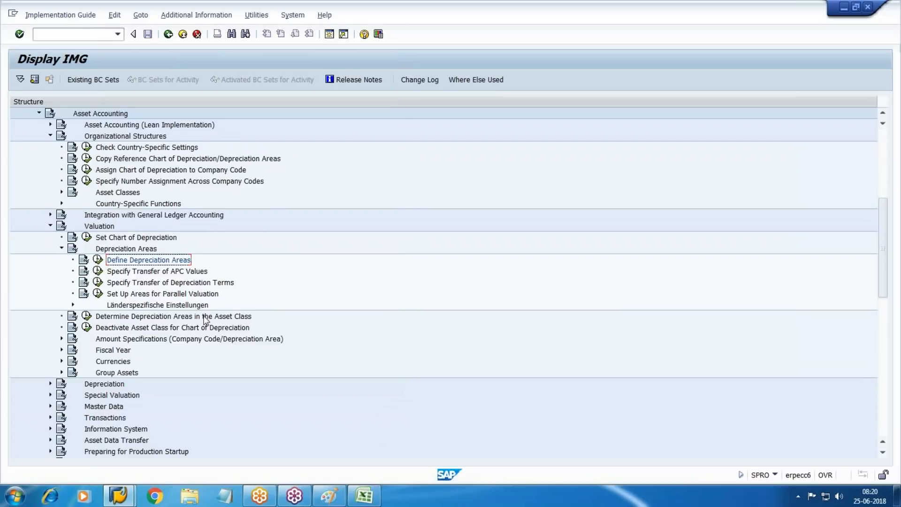
Step: Expand Valuation > Currencies and launch Specify the Use of Parallel Currencies for WM10
scroll(241, 326, down, 2)
click(60, 316)
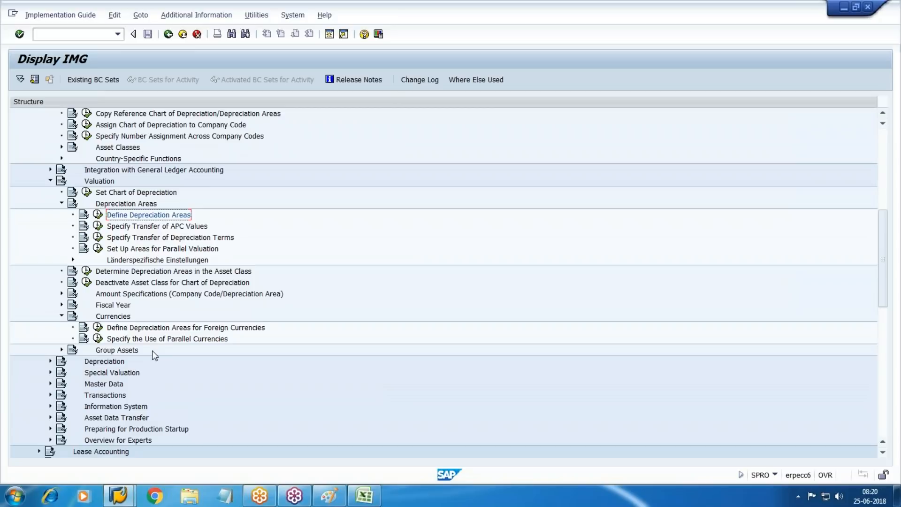
click(97, 339)
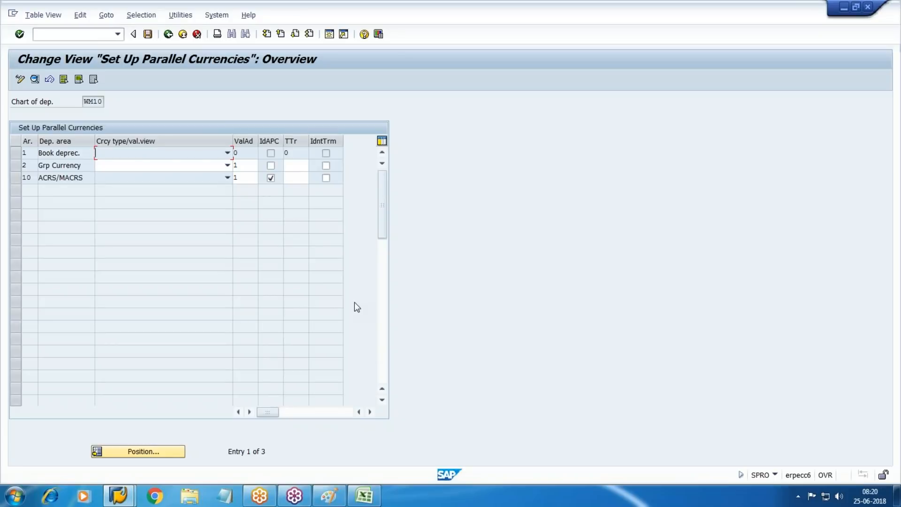
Step: Set area 2 Grp Currency's currency type to 30 Group currency and its TTr to 1
click(228, 165)
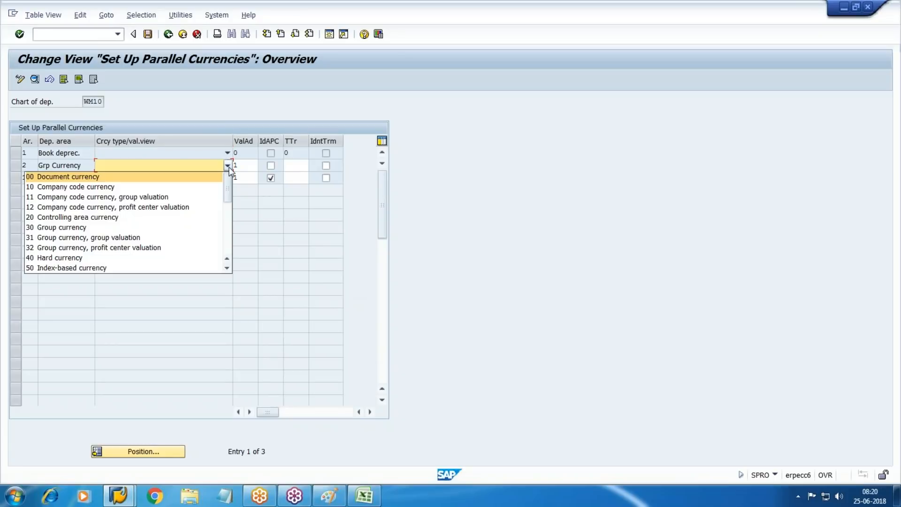
click(84, 228)
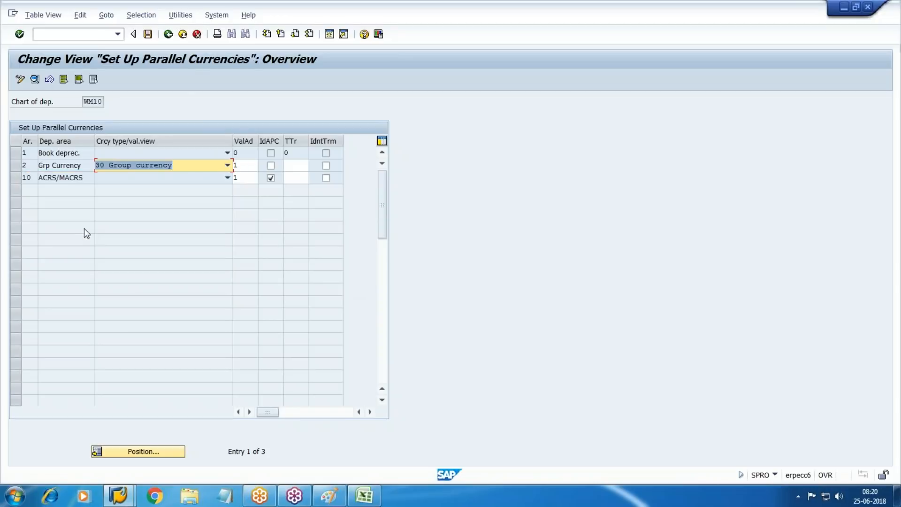
key(Tab)
key(Tab)
key(Tab)
text(1)
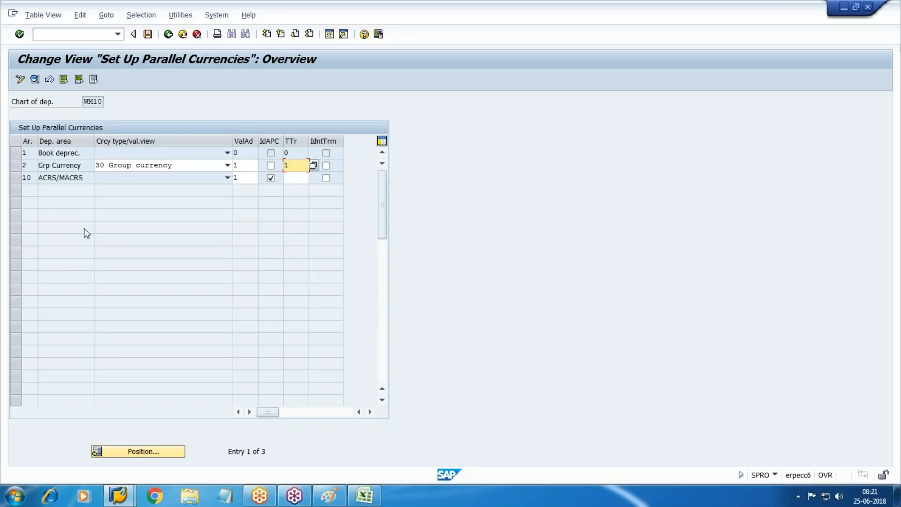
click(895, 144)
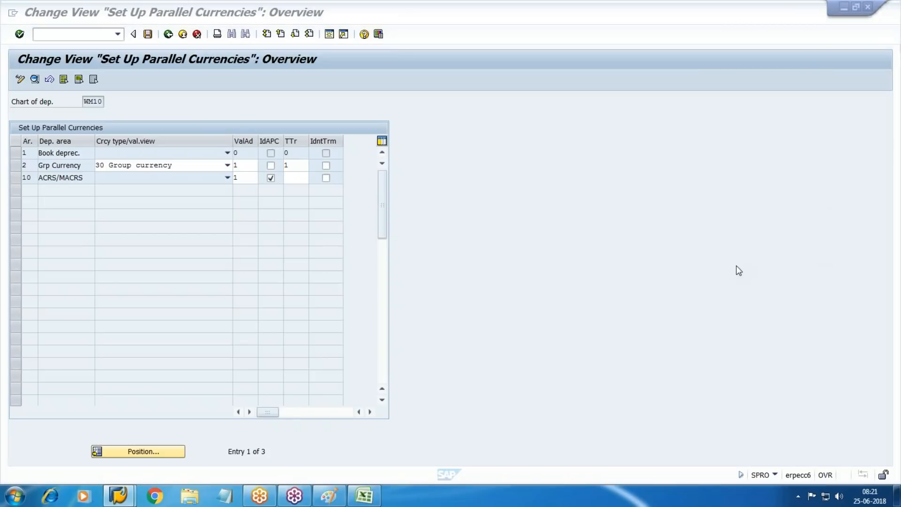
click(728, 251)
click(811, 173)
Step: Tick IdAPC and IdntTrm for area 2 Grp Currency in the parallel currencies table
mouse_move(15, 144)
mouse_down()
mouse_move(23, 150)
mouse_move(26, 127)
mouse_up()
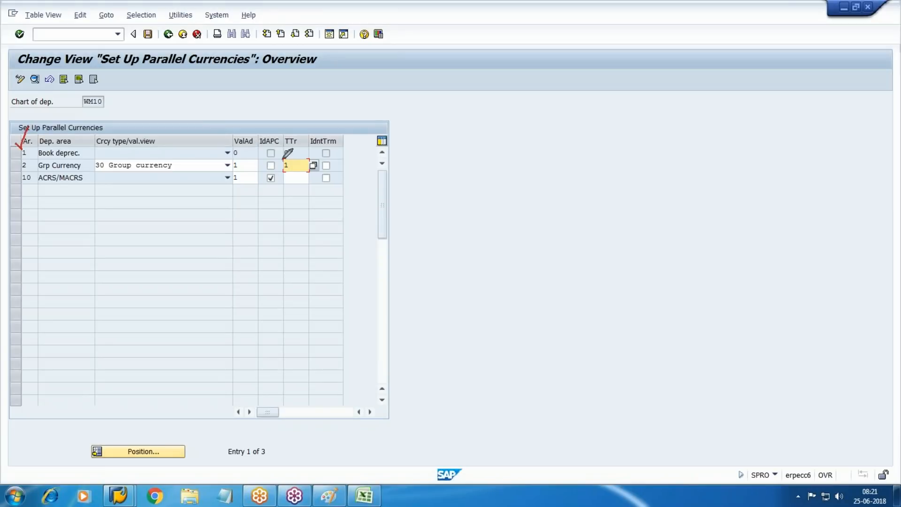
mouse_move(27, 136)
mouse_down()
mouse_move(78, 107)
mouse_move(253, 149)
mouse_move(245, 167)
mouse_up()
mouse_move(50, 137)
mouse_down()
mouse_move(78, 118)
mouse_move(215, 107)
mouse_move(299, 161)
mouse_move(276, 167)
mouse_up()
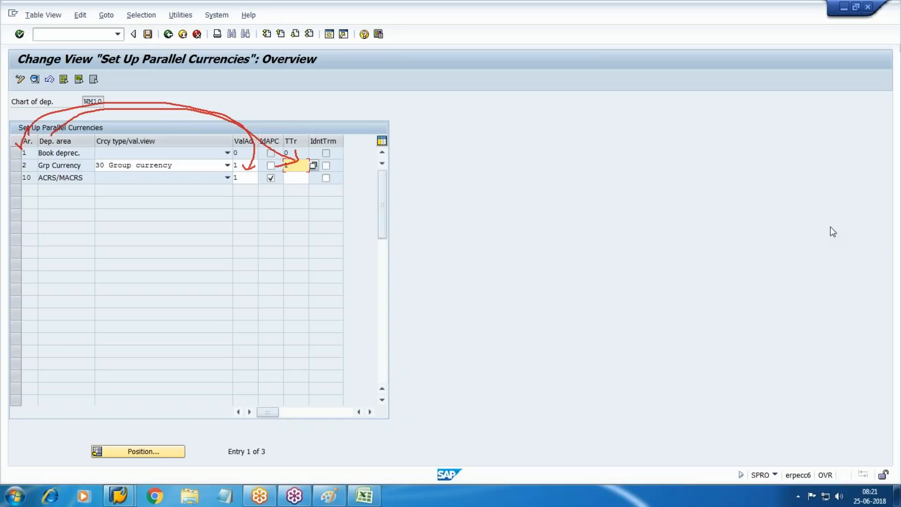
click(811, 213)
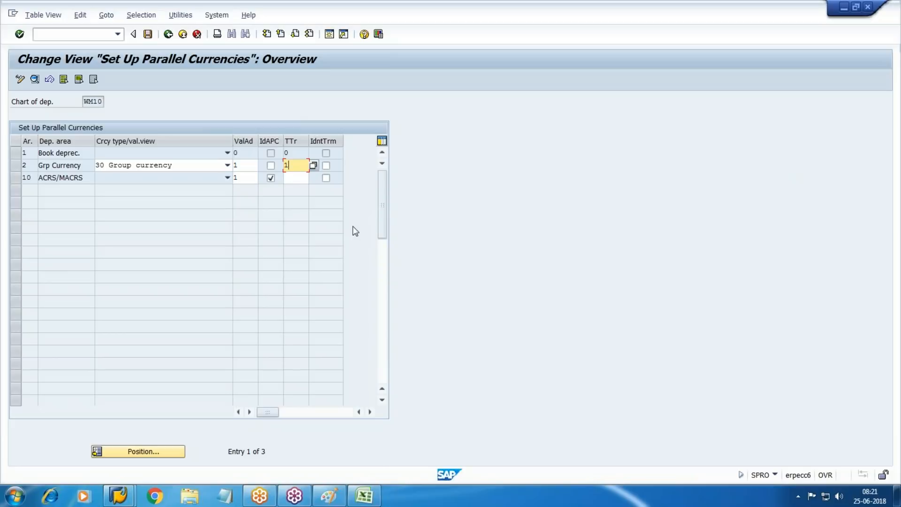
click(271, 166)
click(325, 165)
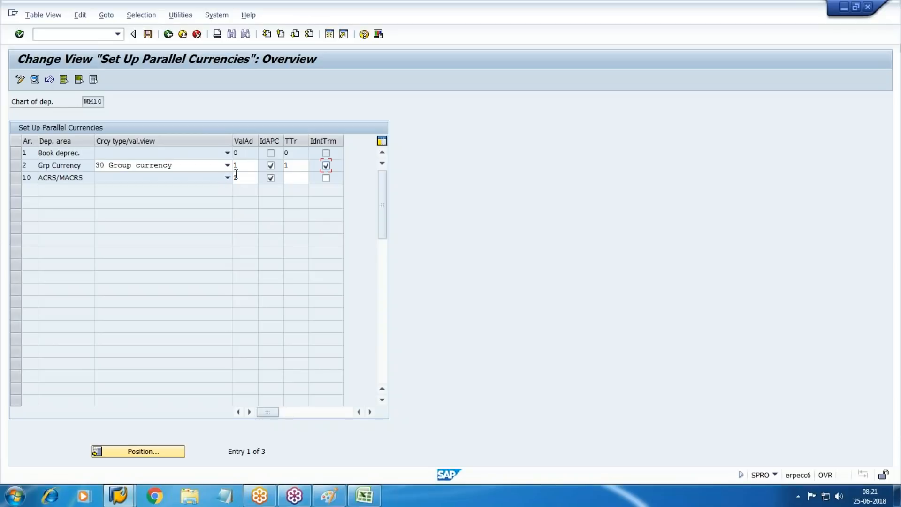
Step: Untick IdAPC for area 10 ACRS/MACRS, set its TTr to 1, save, and return to the IMG
click(271, 179)
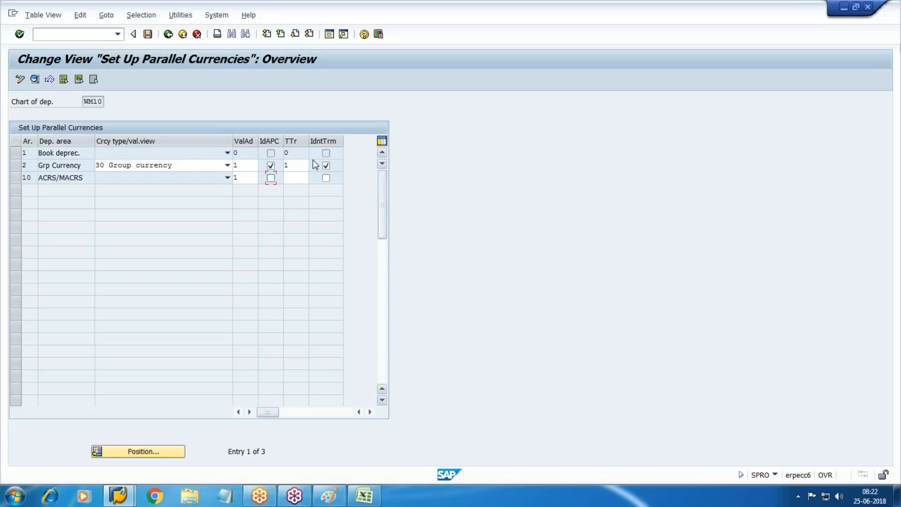
key(Tab)
text(1)
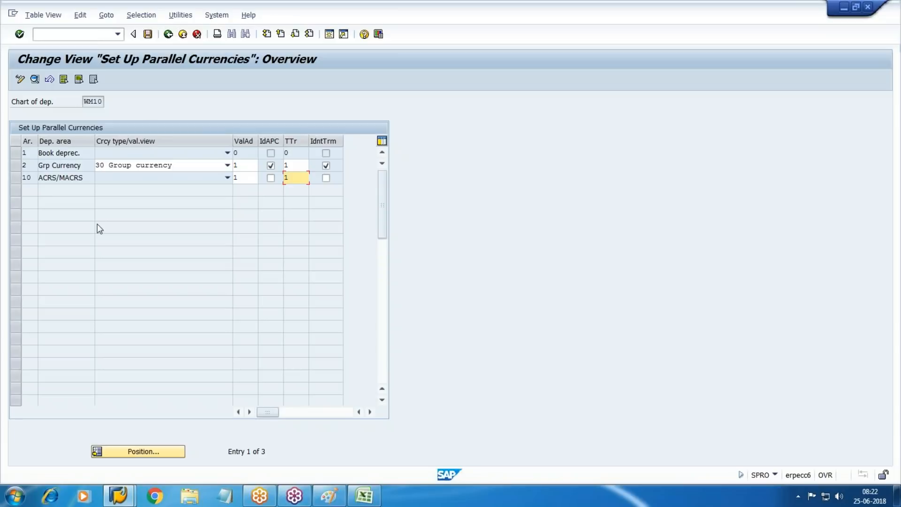
click(149, 34)
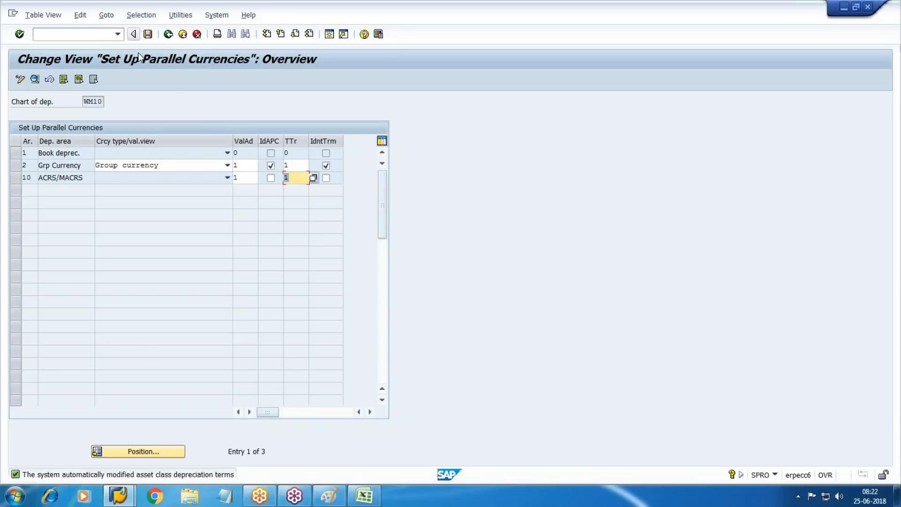
click(168, 34)
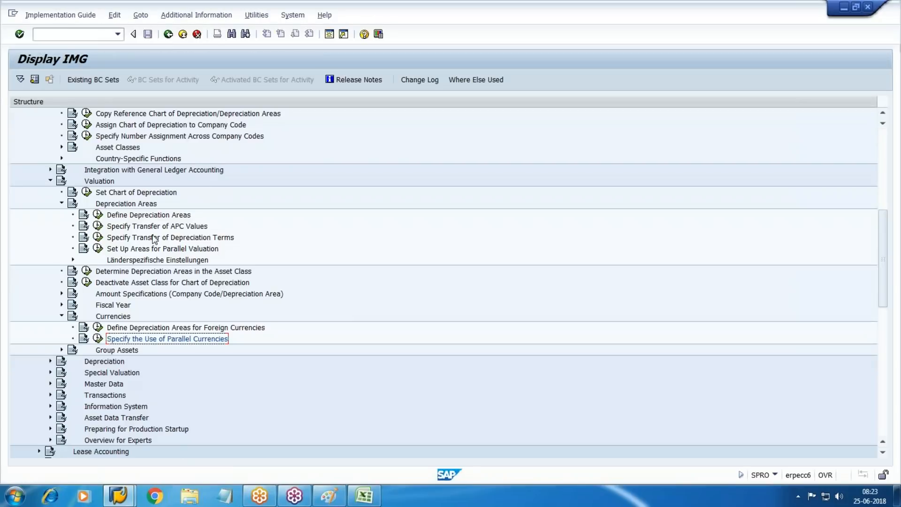
Step: Check WM10's APC value transfer rules, where areas 02 and 10 adopt area 01 values
click(97, 226)
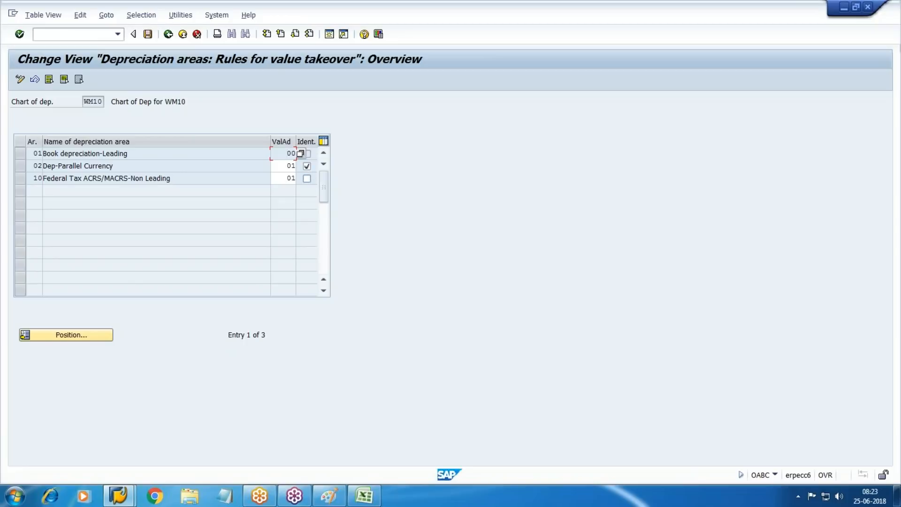
key(F3)
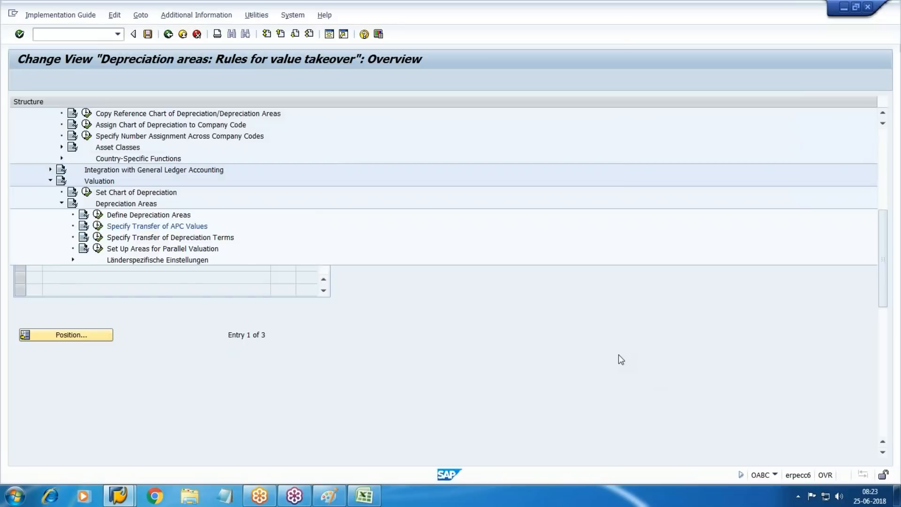
click(98, 238)
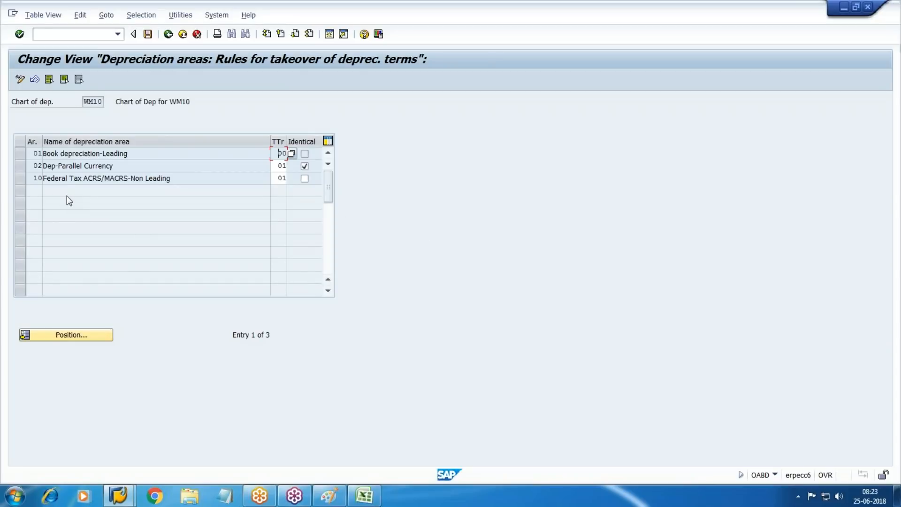
click(168, 34)
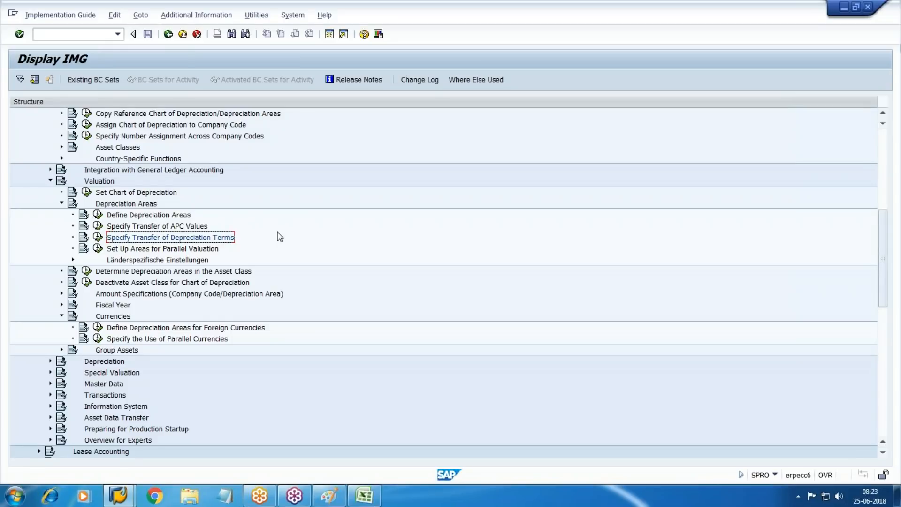
scroll(281, 236, up, 3)
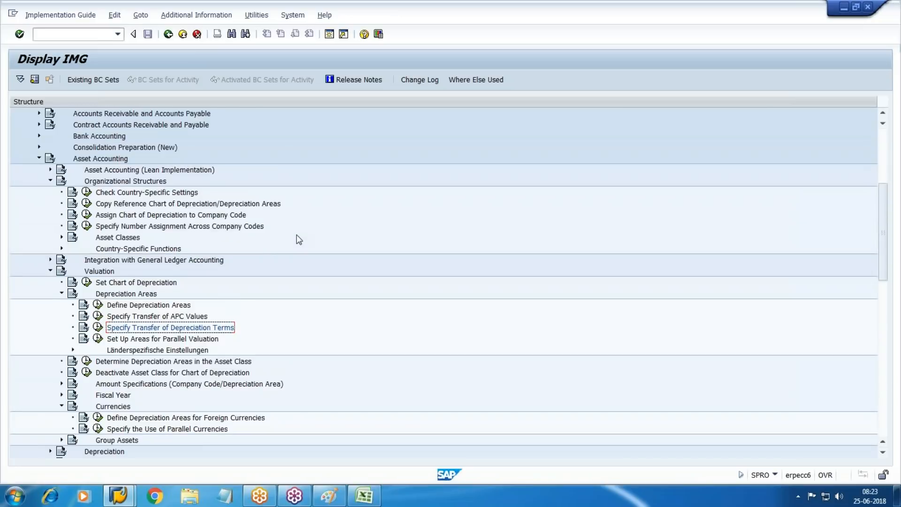
Step: Enter chart of depreciation WM10 for company code WM10, save, and exit without saving again
scroll(306, 241, up, 2)
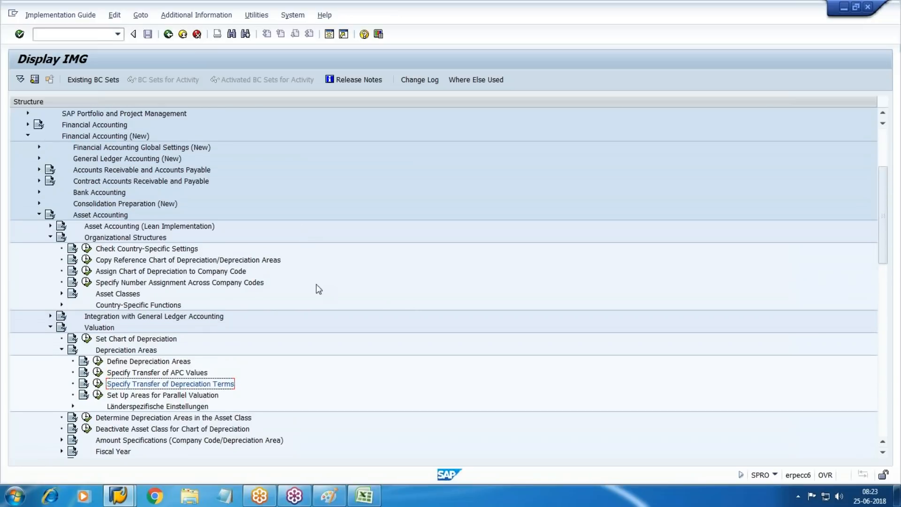
click(86, 271)
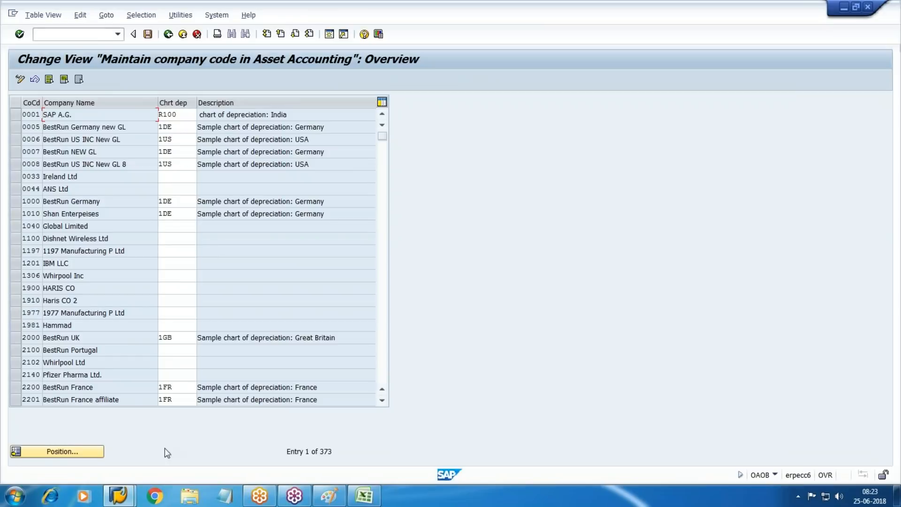
click(93, 452)
text(WM10)
key(Return)
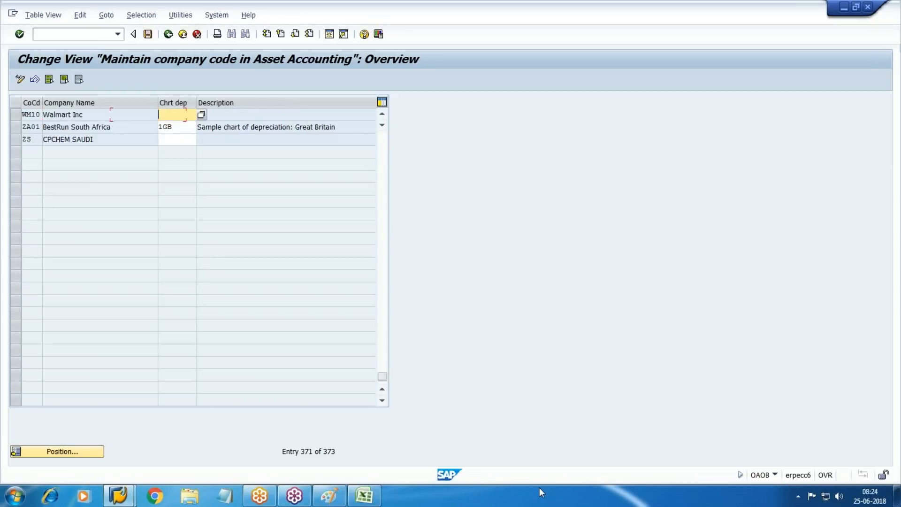
text(WM10)
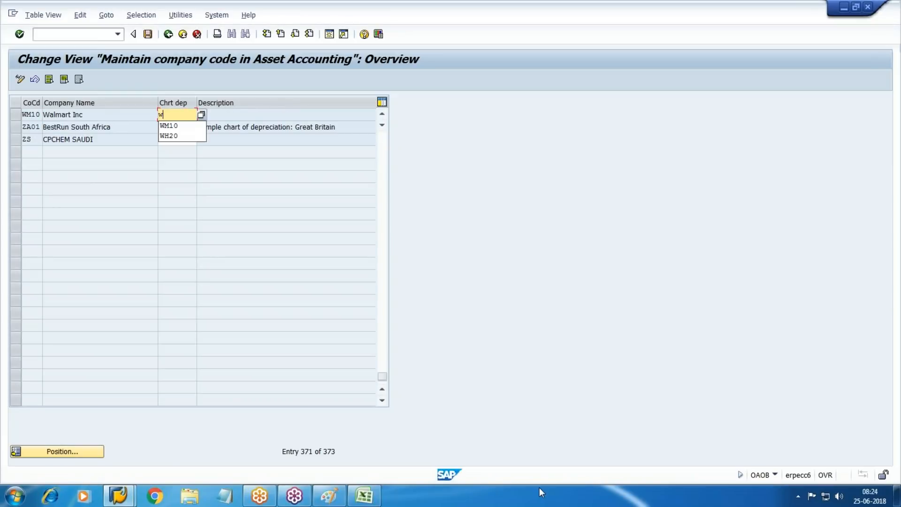
key(Return)
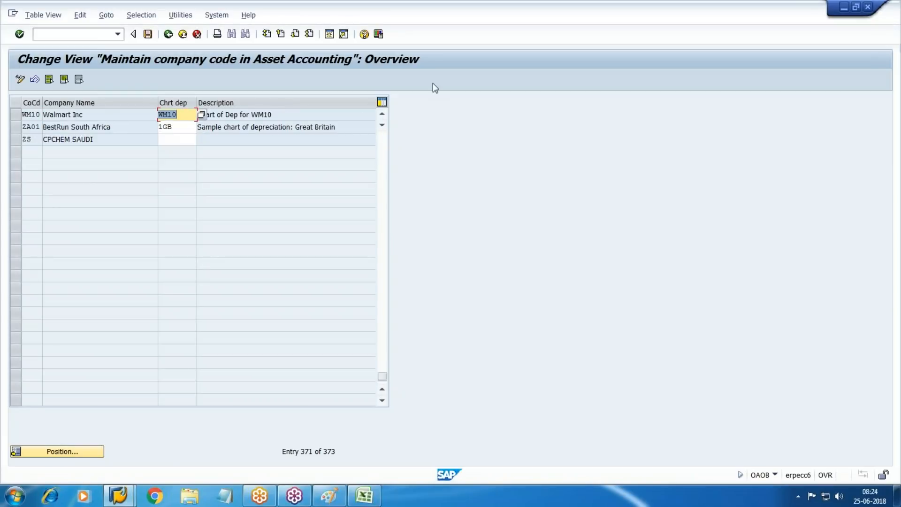
click(147, 34)
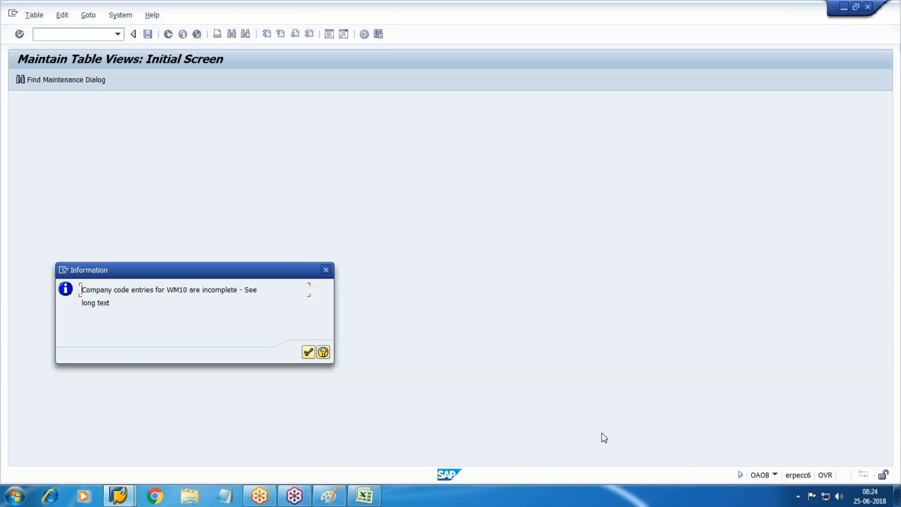
key(Return)
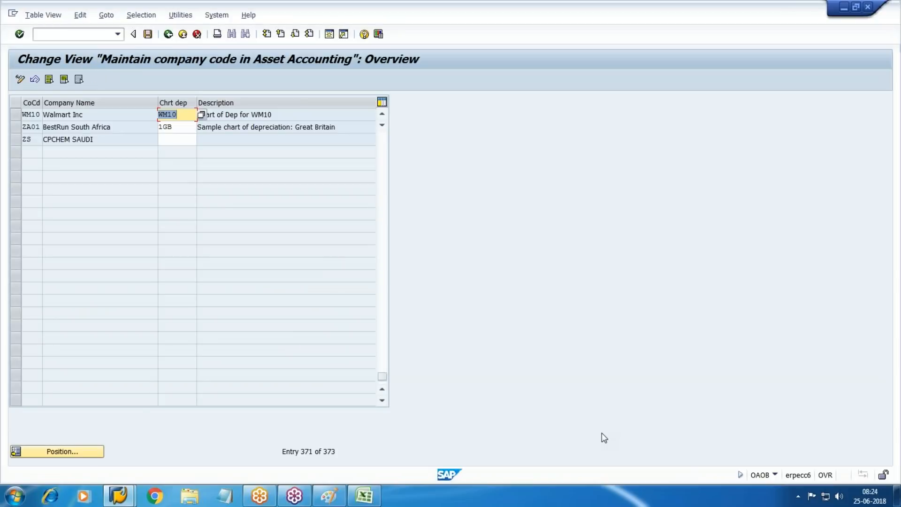
click(184, 36)
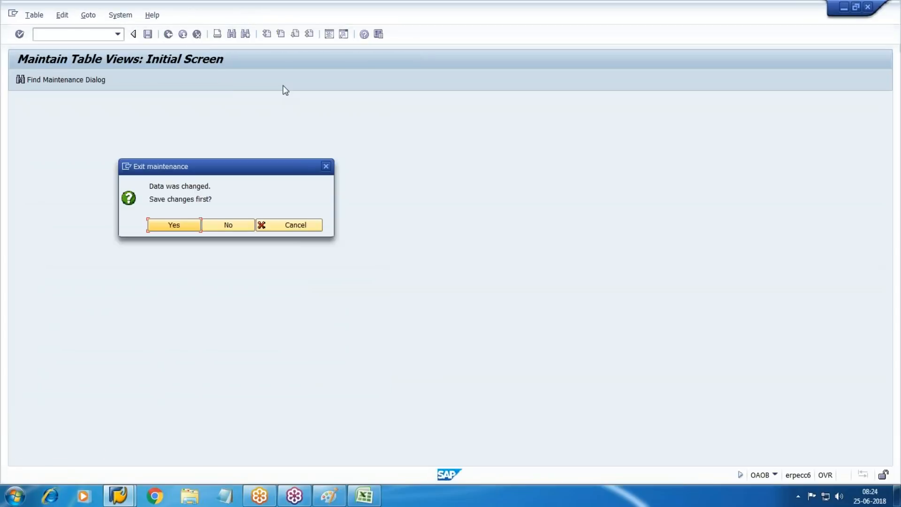
click(222, 228)
scroll(282, 206, up, 4)
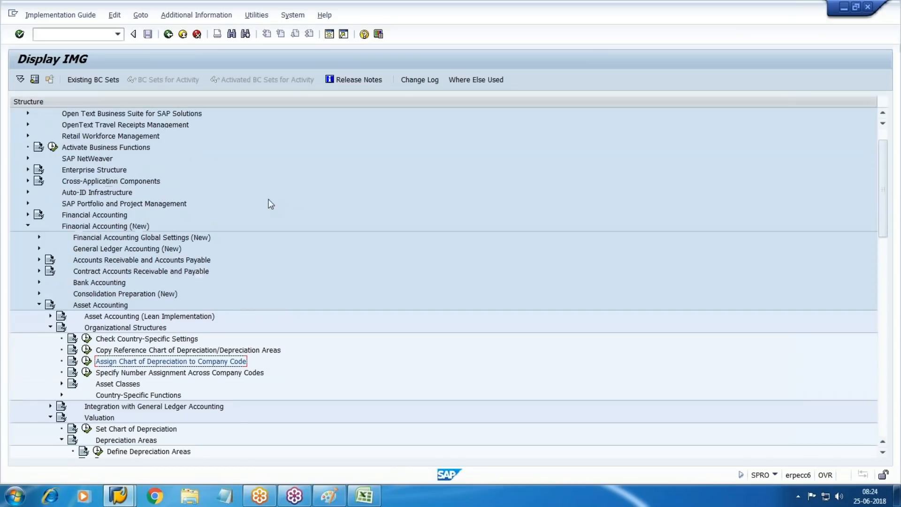
Step: Navigate Financial Accounting Global Settings (New) > Tax on Sales/Purchases > Basic Settings to the Assign Country to Calculation Procedure table
click(39, 270)
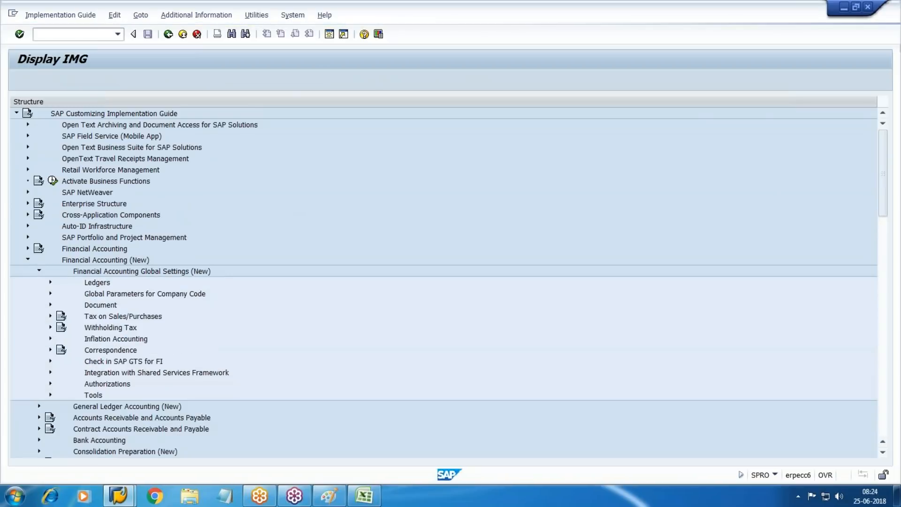
scroll(83, 290, down, 1)
click(50, 260)
scroll(159, 275, down, 1)
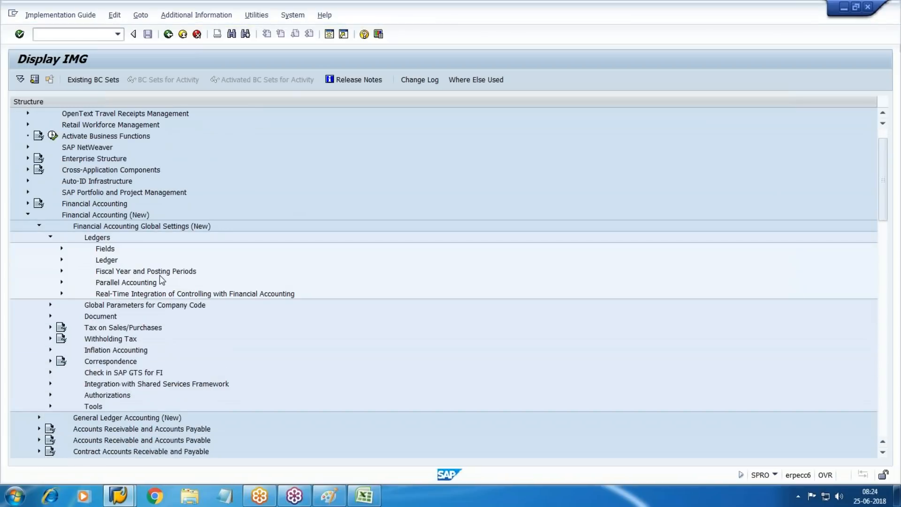
scroll(160, 276, down, 1)
click(62, 248)
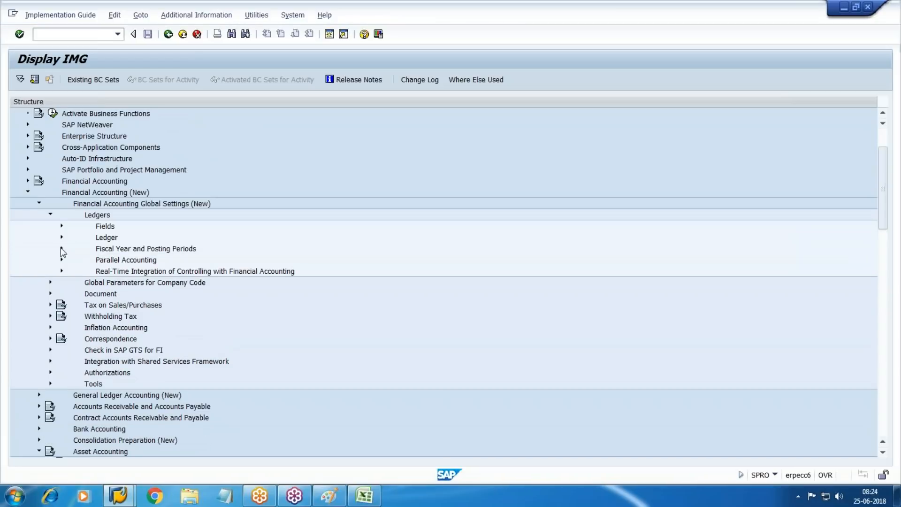
scroll(151, 277, down, 2)
click(50, 259)
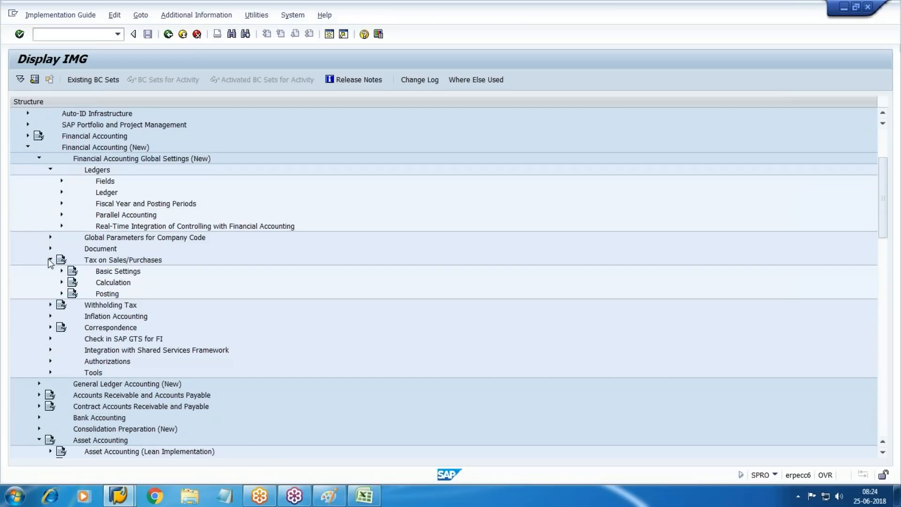
scroll(52, 264, down, 2)
click(61, 215)
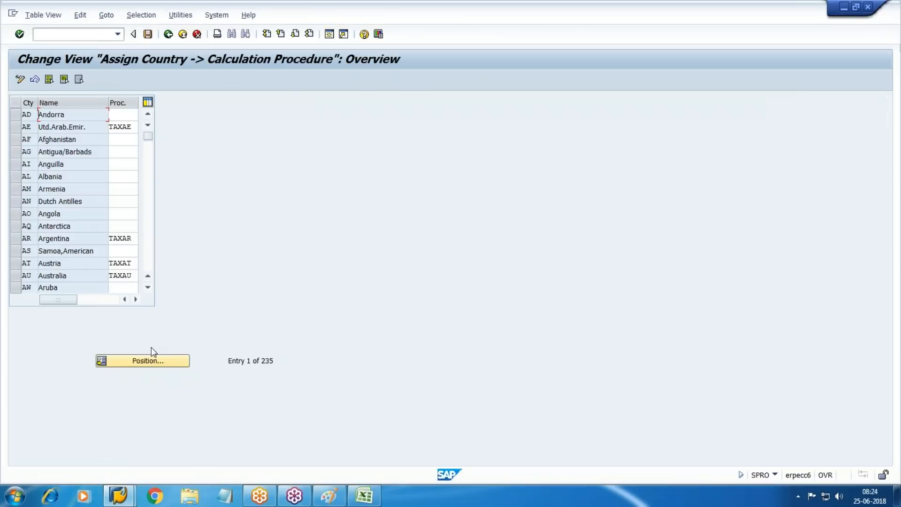
click(156, 360)
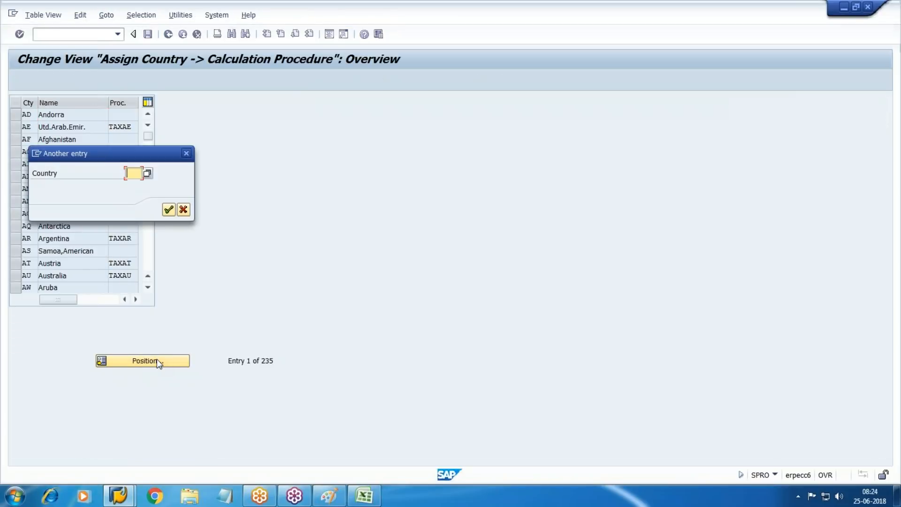
Step: Set the calculation procedure for country IN (India) to WM10
text(IN)
key(Return)
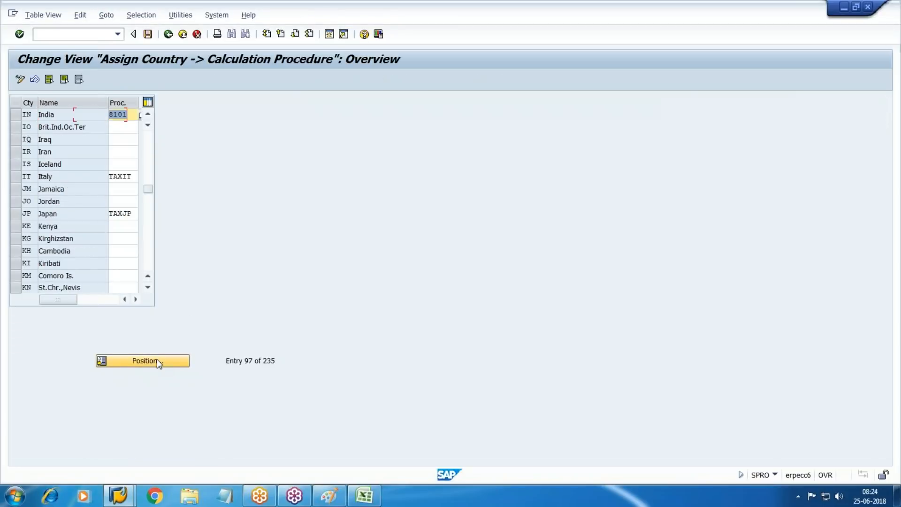
text(WM)
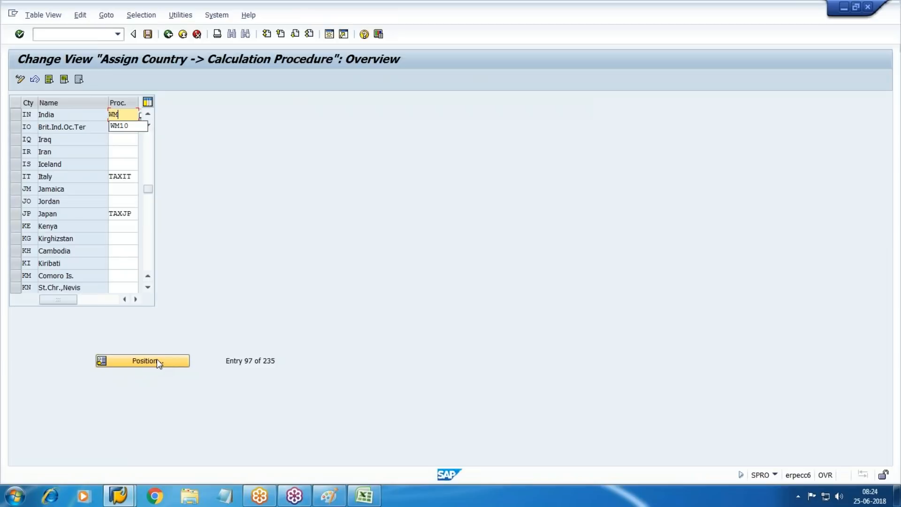
key(Down)
key(Return)
Step: Save India's procedure assignment under the customizing request and open a new session
click(148, 34)
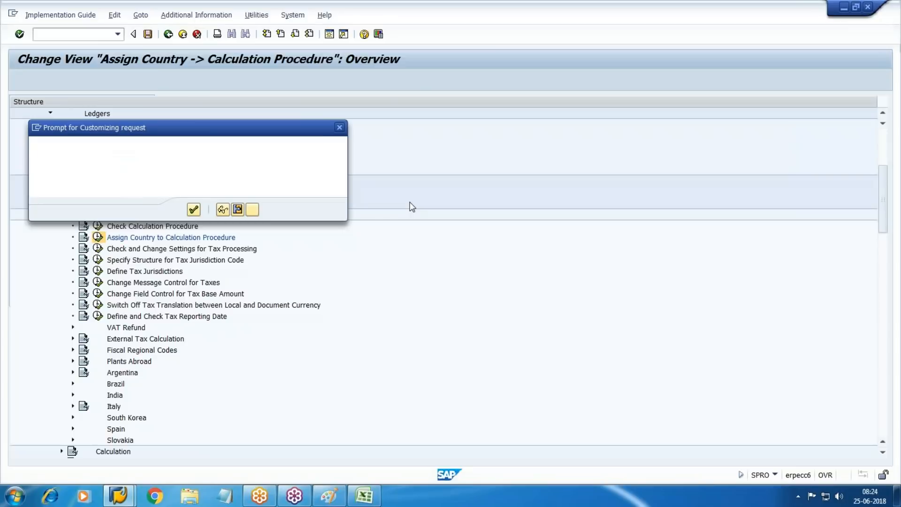
click(194, 210)
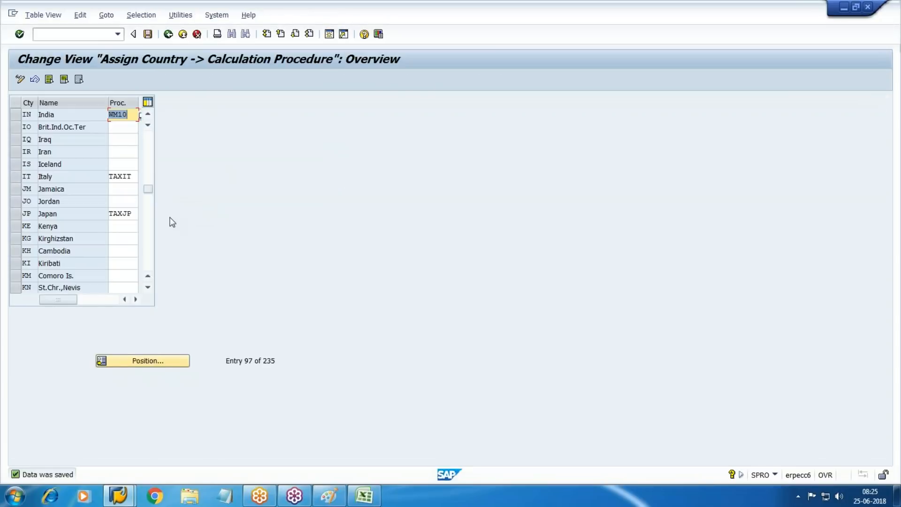
click(329, 33)
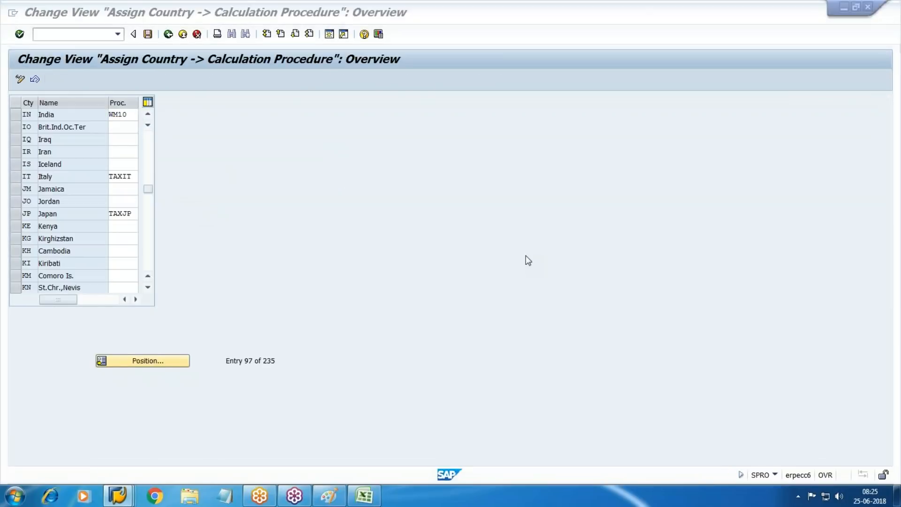
Step: Run FTXP for country IN, view tax codes W0–W3, then return to the assignment session
text(FTXP)
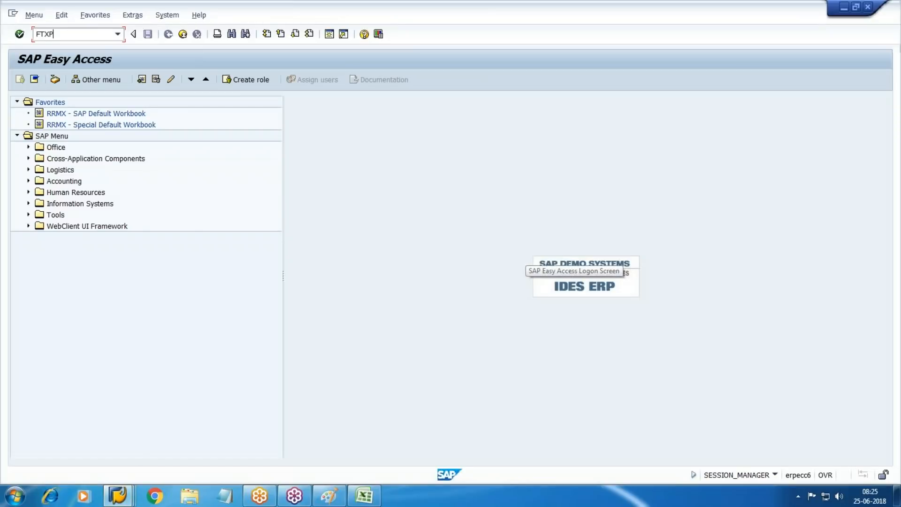
key(Return)
text(IN)
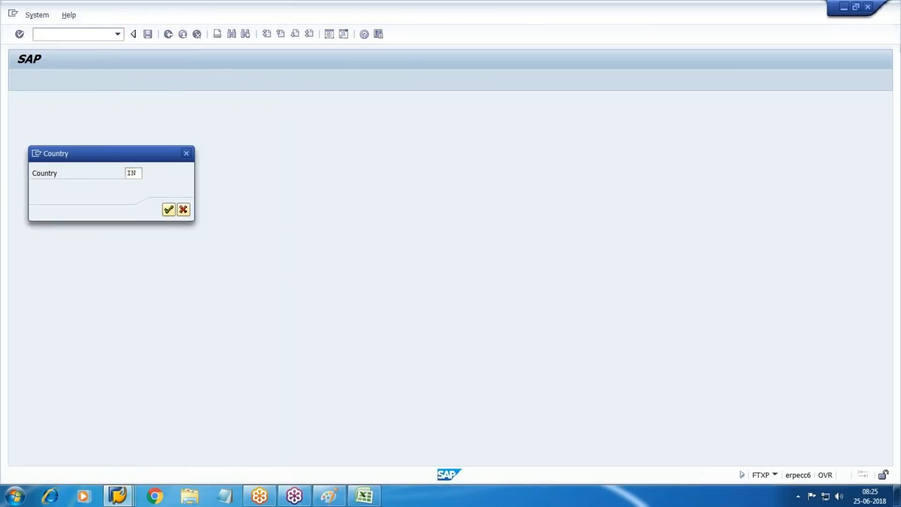
key(Return)
key(F4)
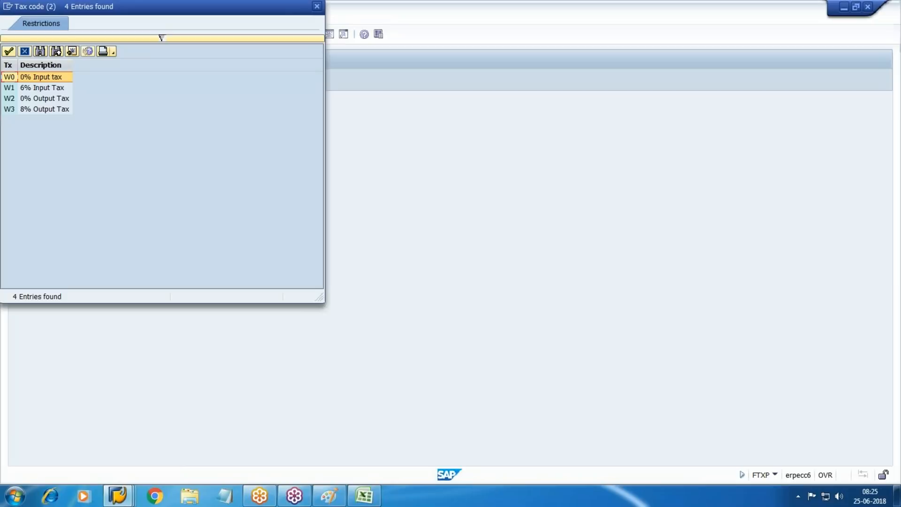
key(Escape)
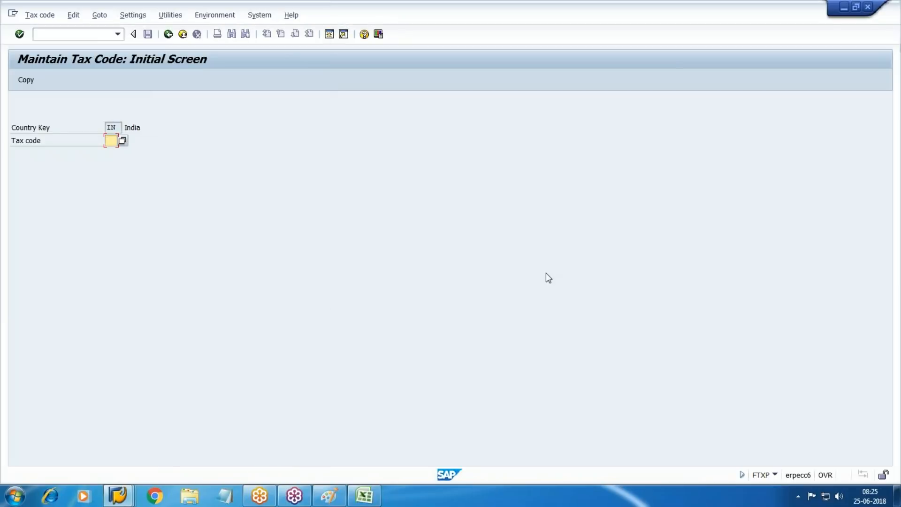
key(alt+Tab)
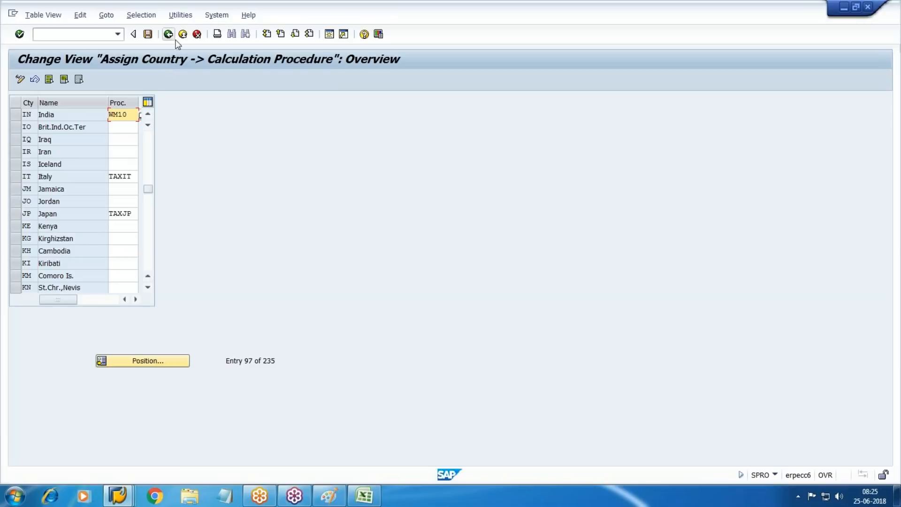
Step: Open Assign Input Tax Indicator for Non-Taxable Acquisitions and position to company code WM10
click(183, 34)
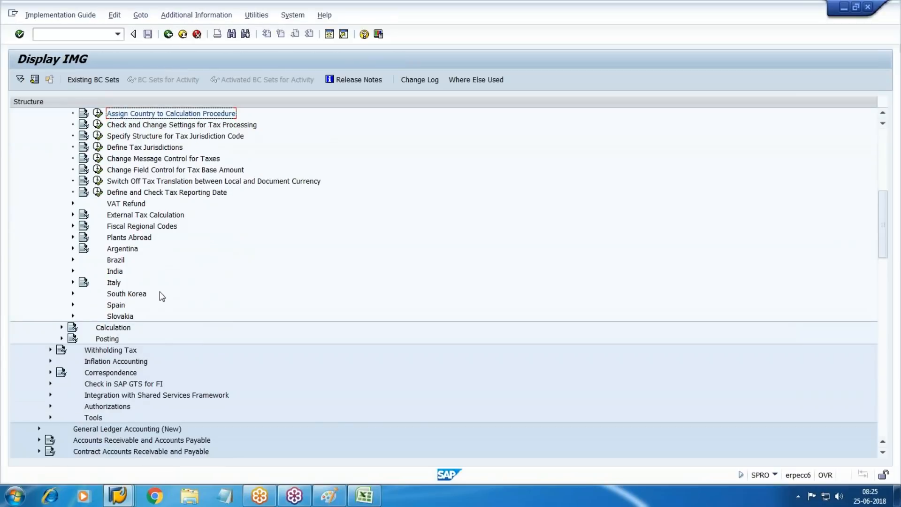
scroll(162, 296, down, 10)
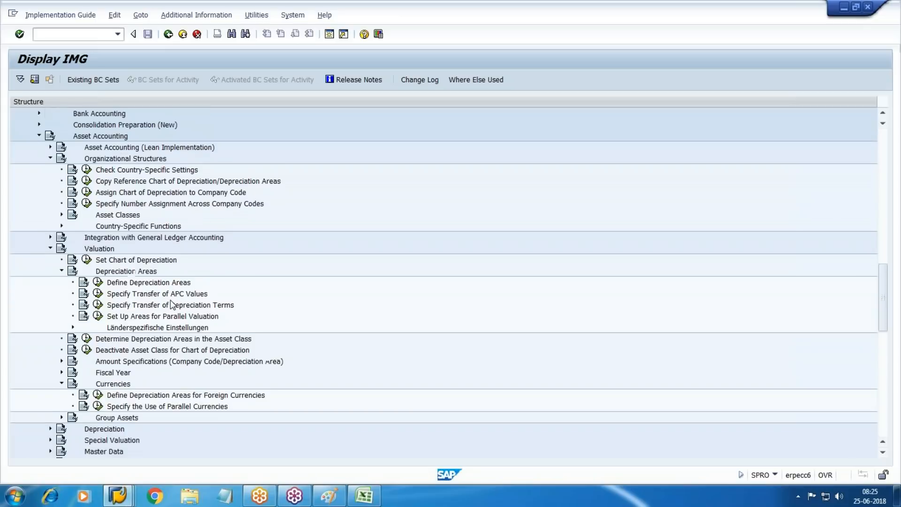
scroll(172, 304, down, 1)
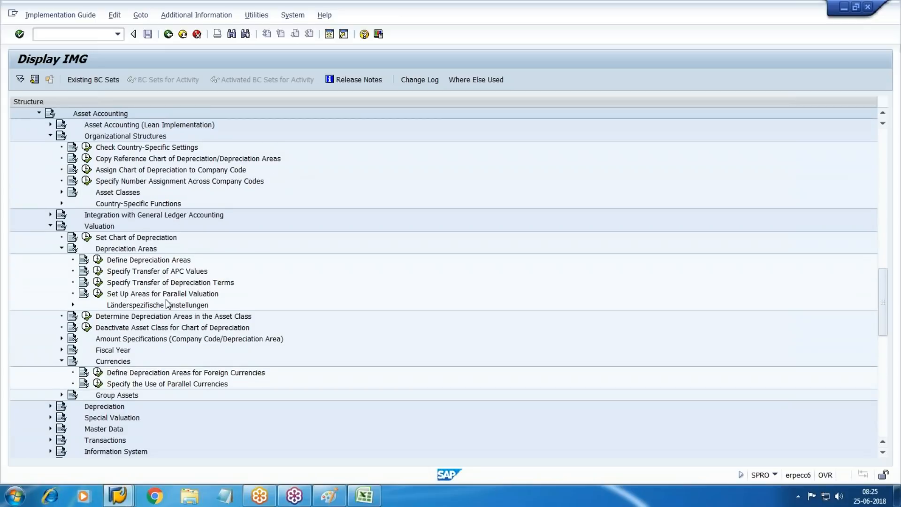
click(51, 215)
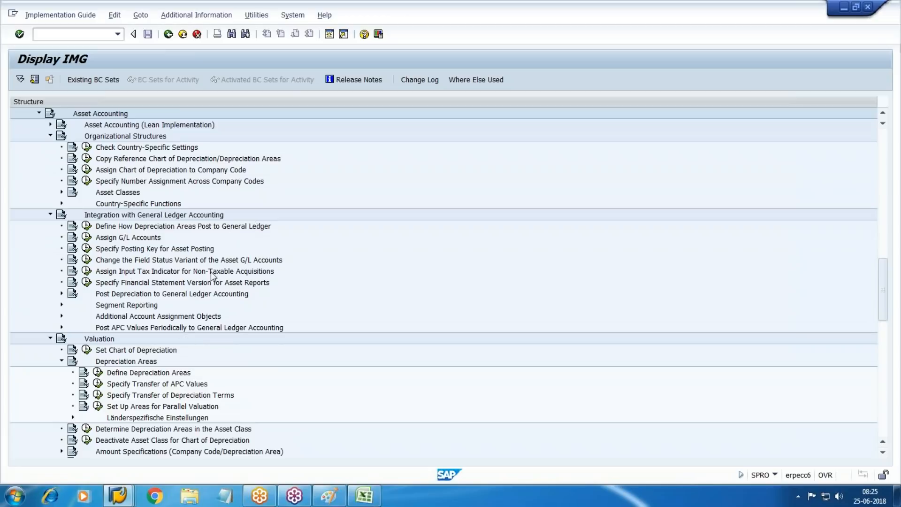
click(87, 271)
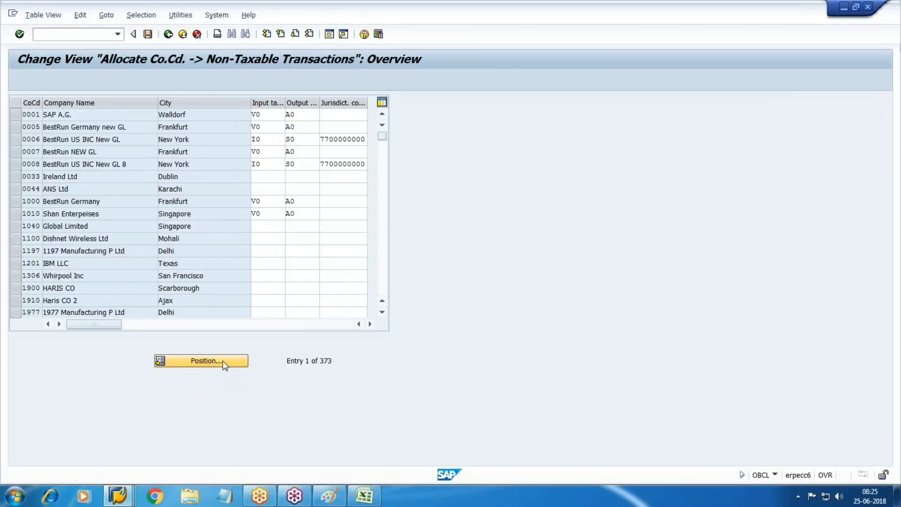
click(223, 361)
text(WM10)
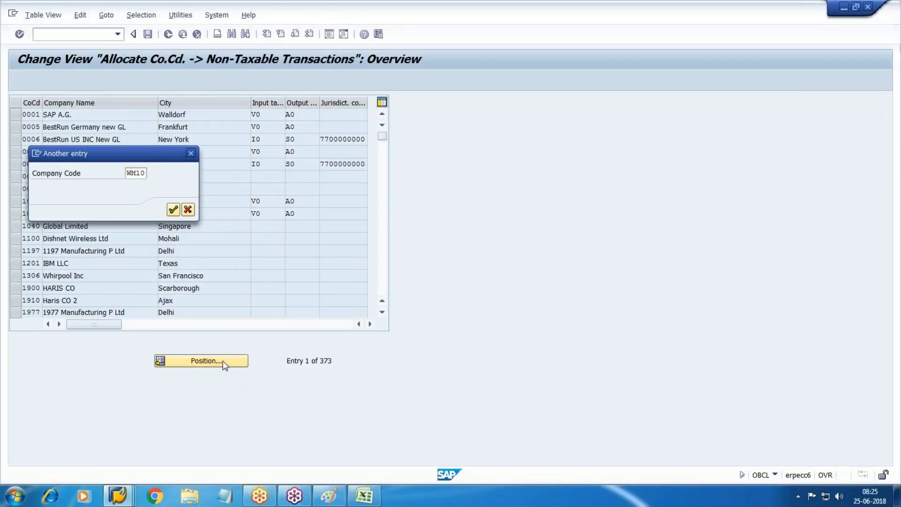
key(Return)
Step: Set input tax code W0 and output tax code W2 for WM10 and save
key(F4)
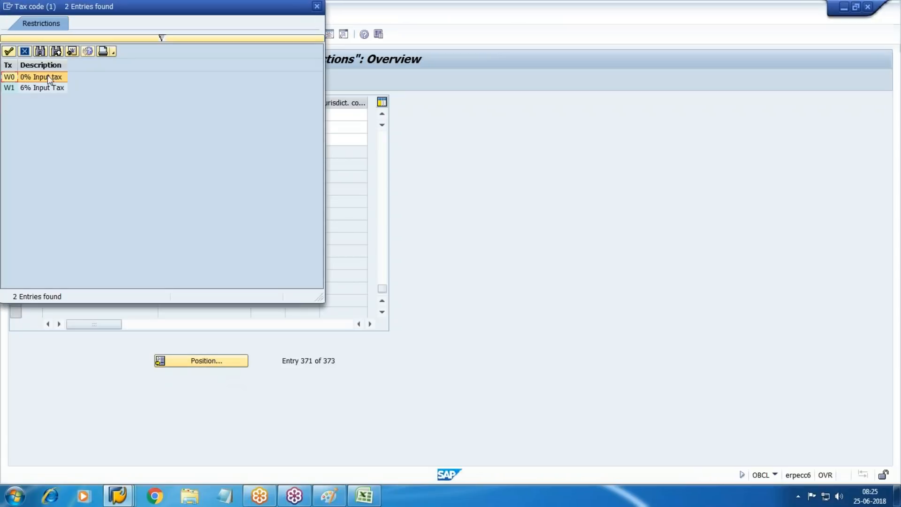
double_click(47, 77)
key(Tab)
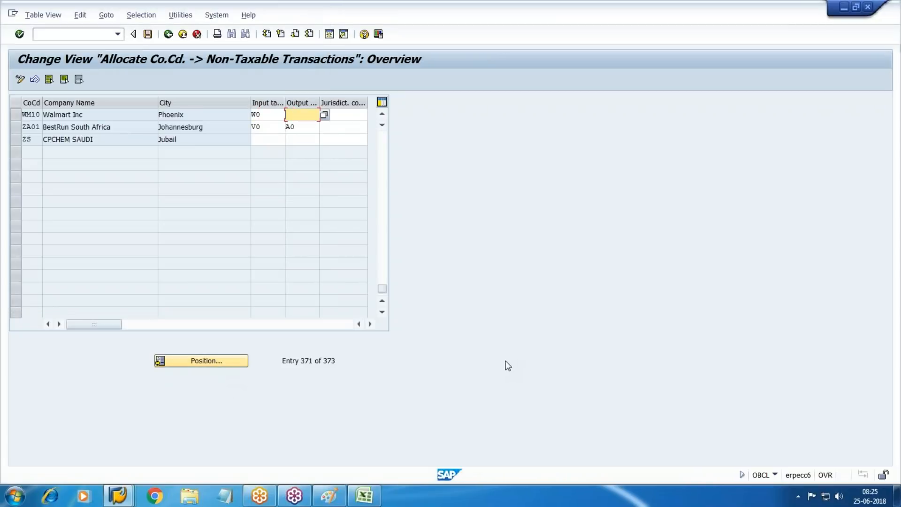
key(F4)
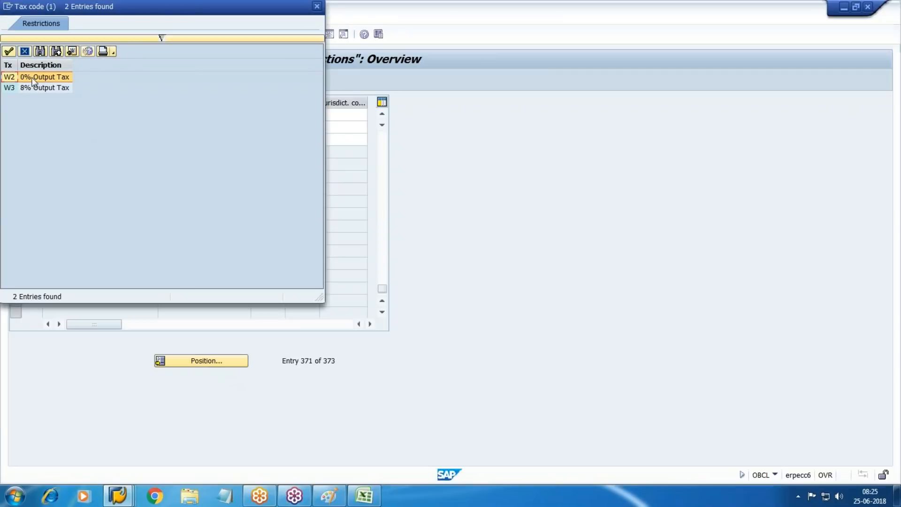
key(Return)
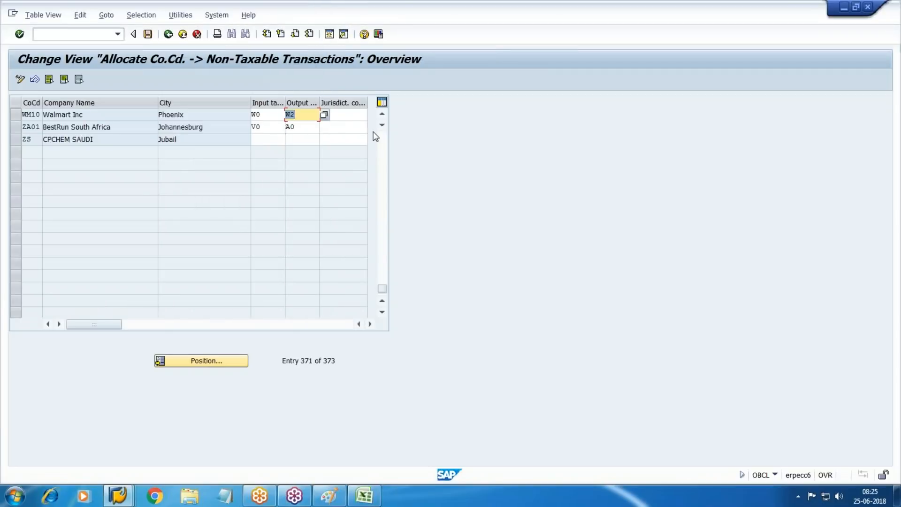
key(ctrl+s)
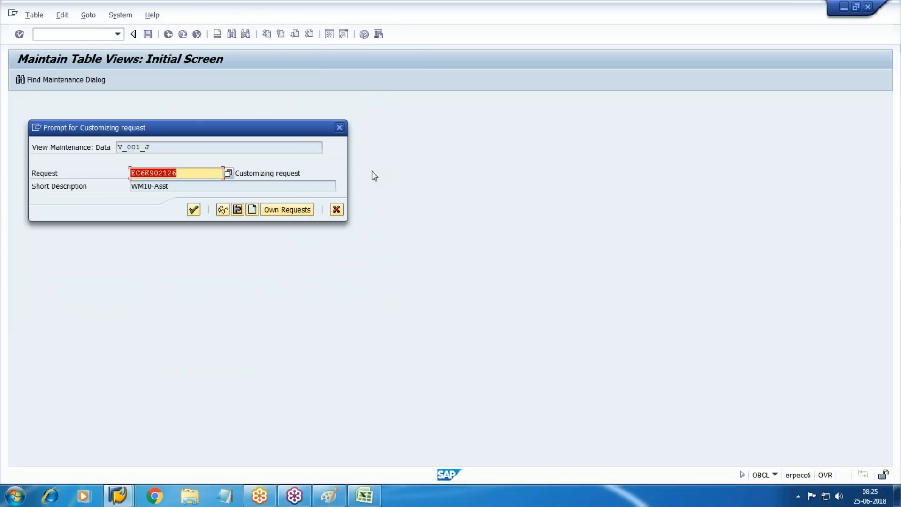
key(Return)
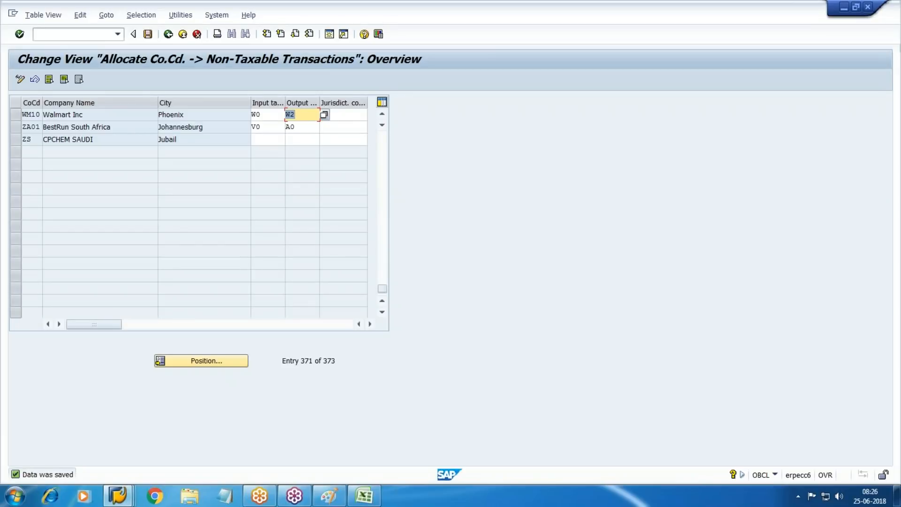
click(183, 34)
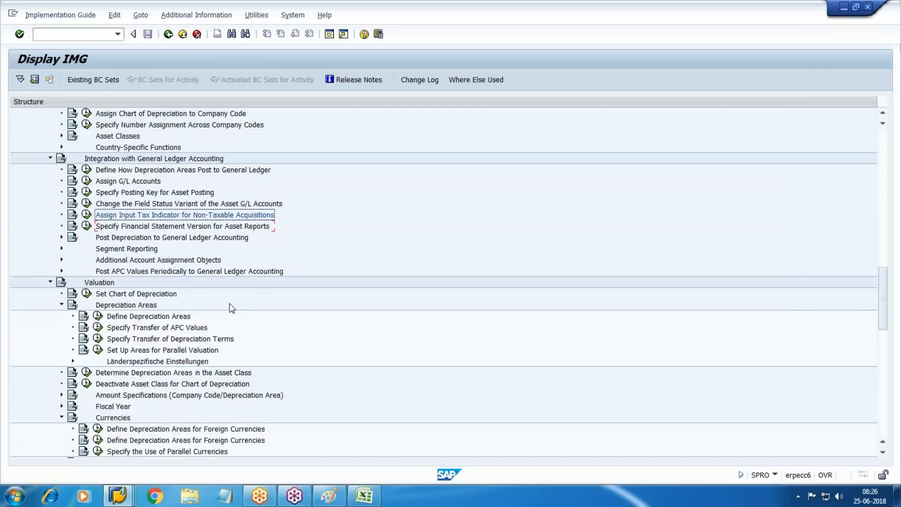
scroll(231, 308, up, 3)
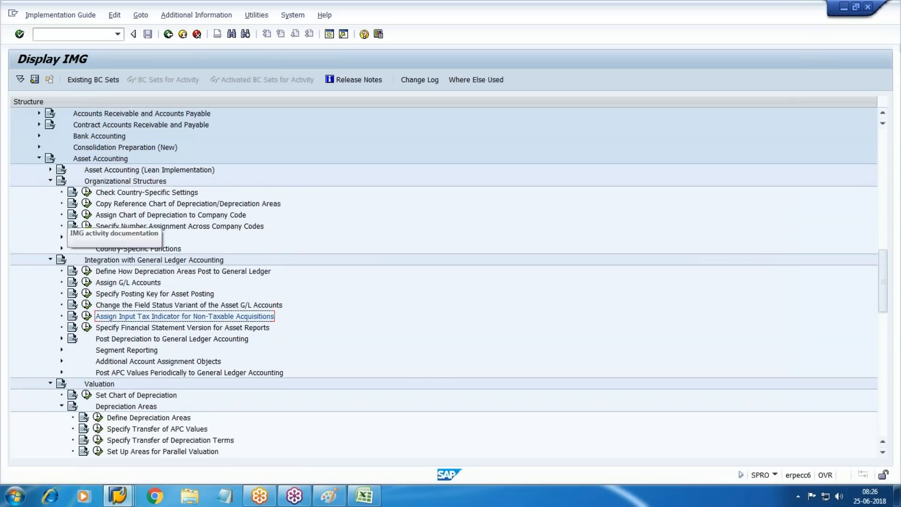
Step: Position to company code WM10 and save its chart of depreciation WM10 assignment
click(87, 215)
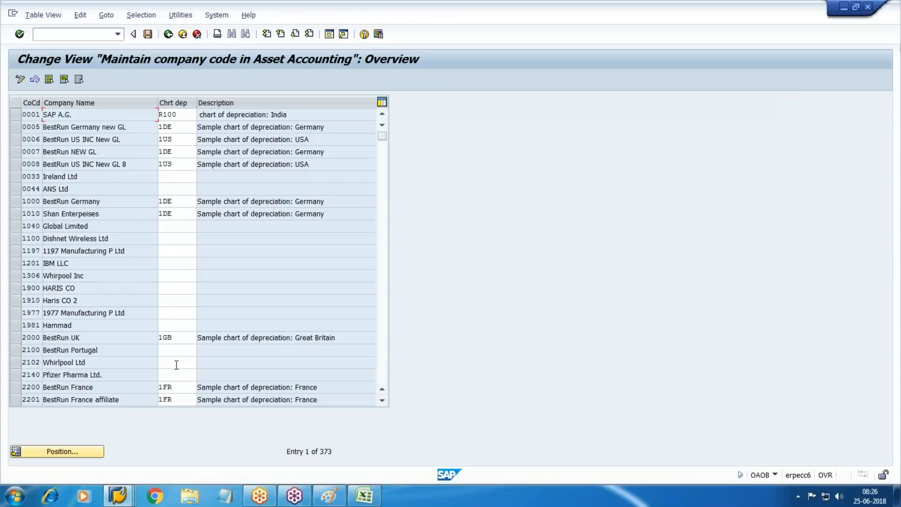
click(63, 452)
text(WM10)
key(Return)
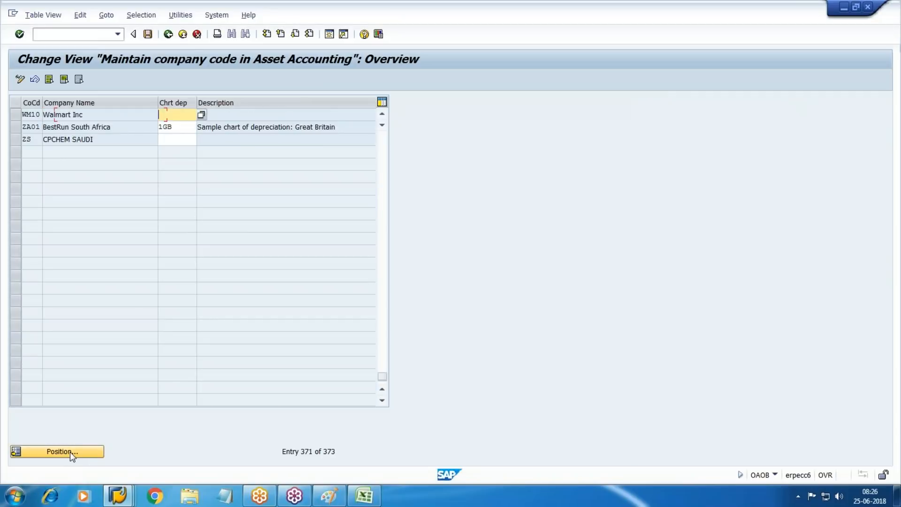
text(WM10)
click(148, 34)
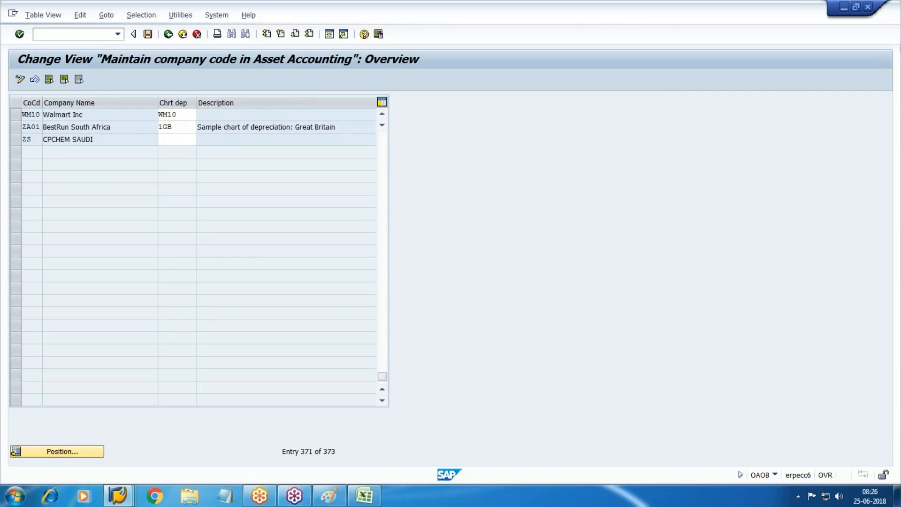
click(194, 209)
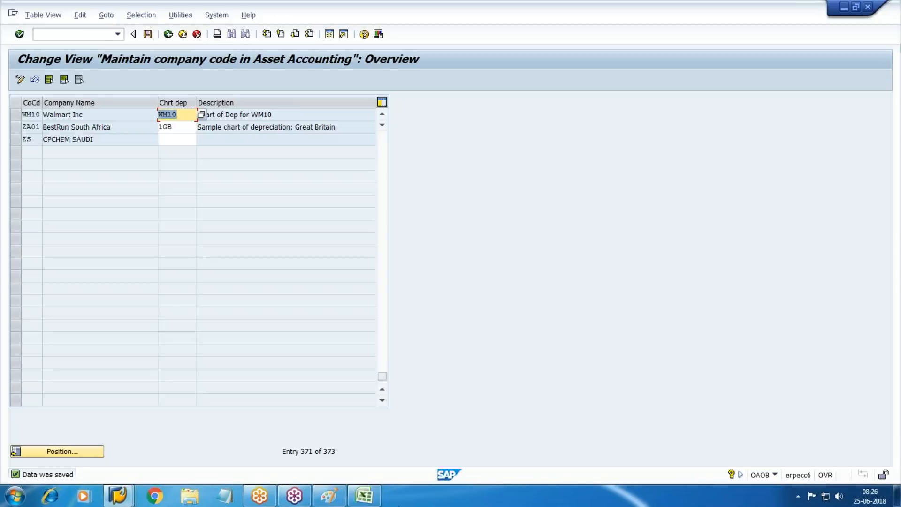
Step: Expand the Asset Classes branch in the IMG, then bring up Paint with the Rectangle tool
click(183, 33)
scroll(257, 306, down, 2)
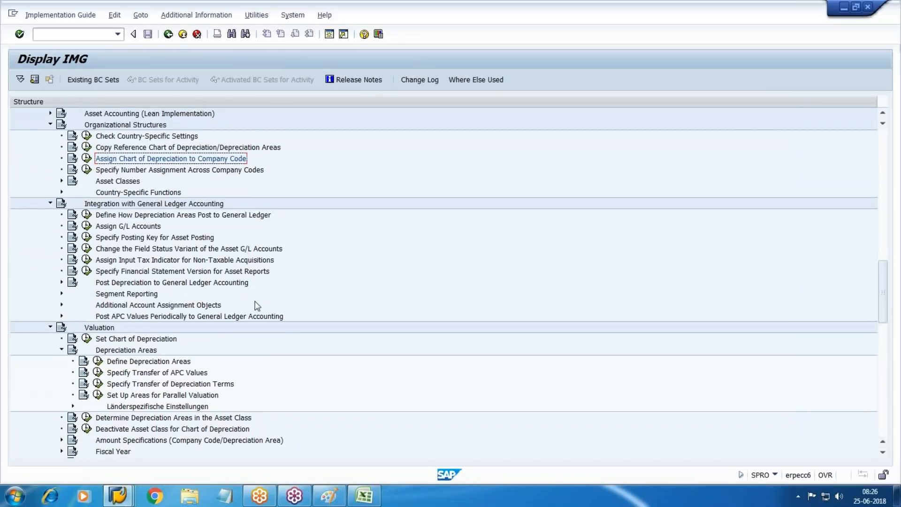
click(61, 181)
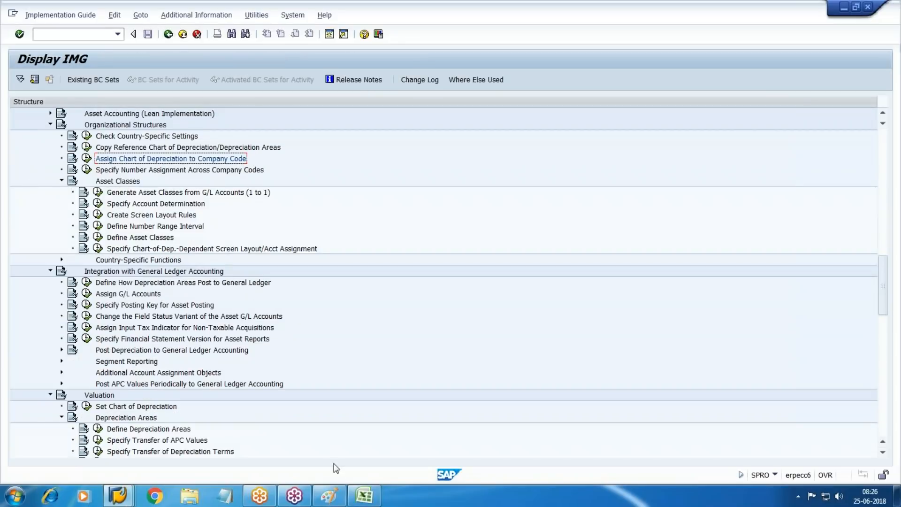
click(330, 496)
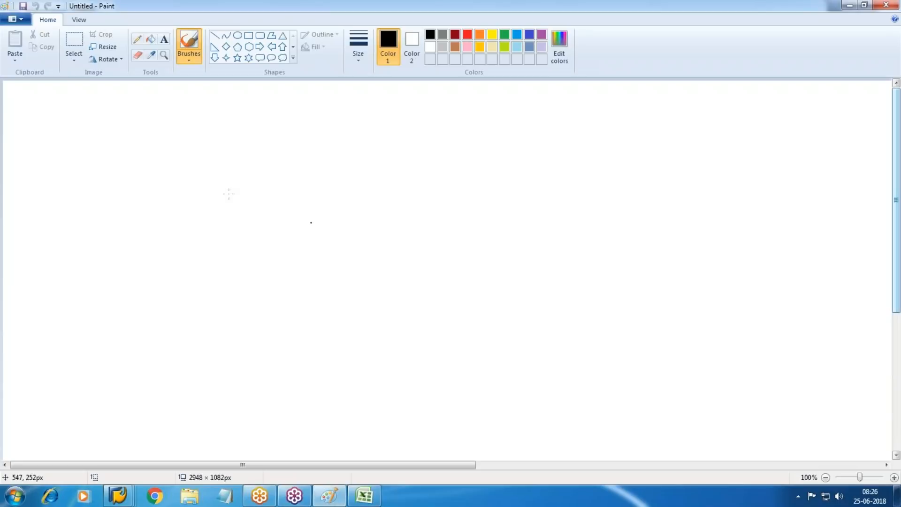
click(248, 38)
Step: Draw a rectangle near the top centre and type 'Asst Class' in a text box inside it
drag(415, 94, 643, 150)
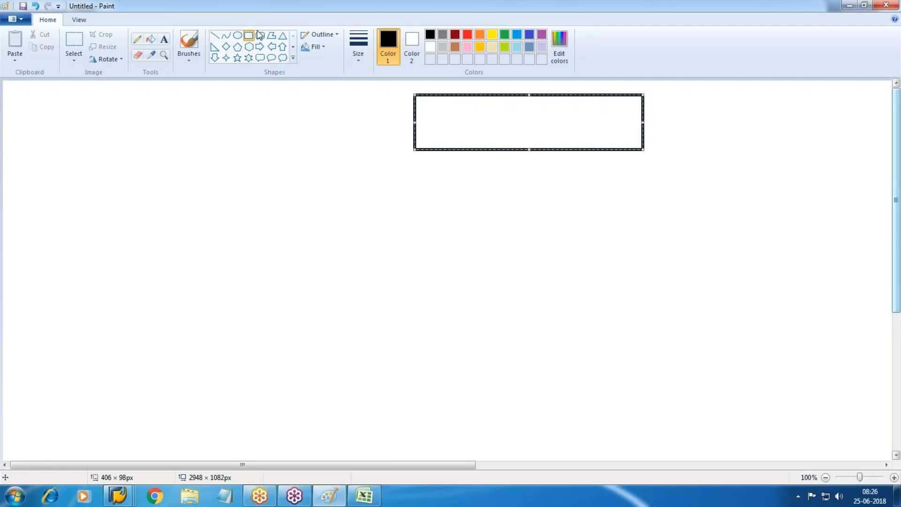
click(164, 39)
drag(427, 103, 625, 141)
text(Asst )
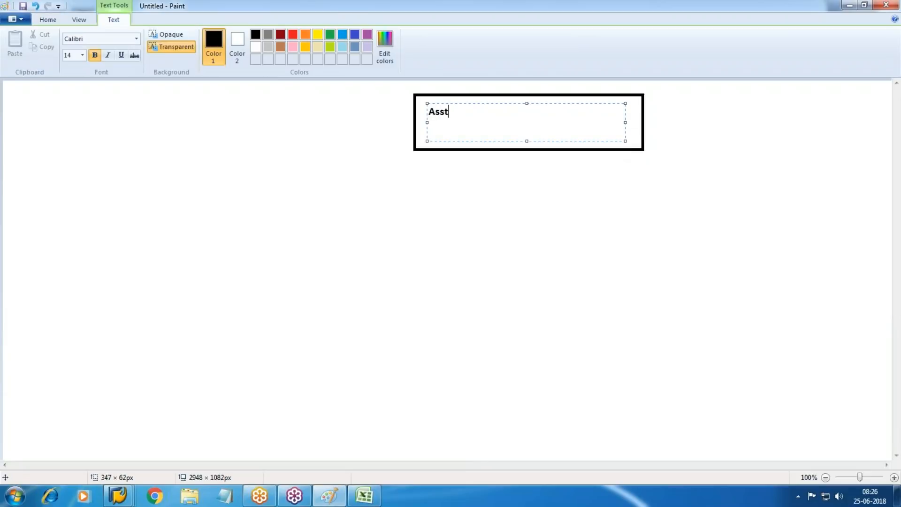
text(Class)
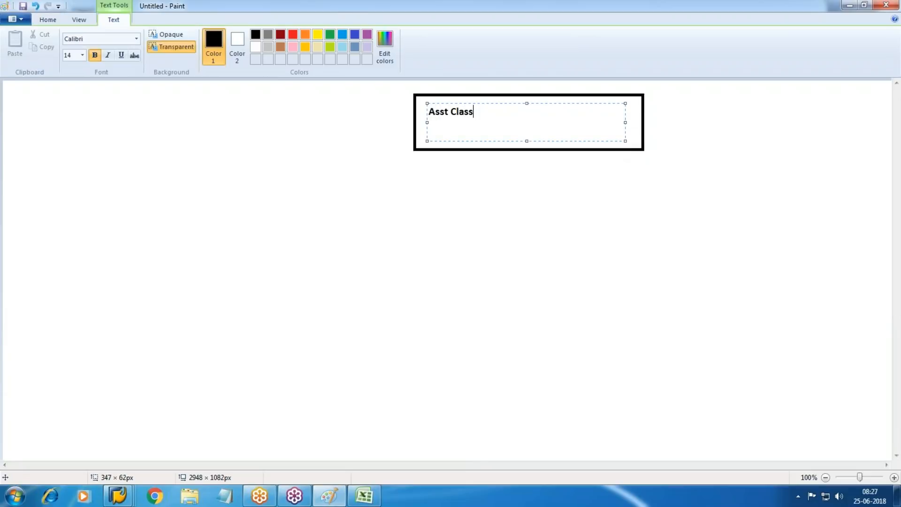
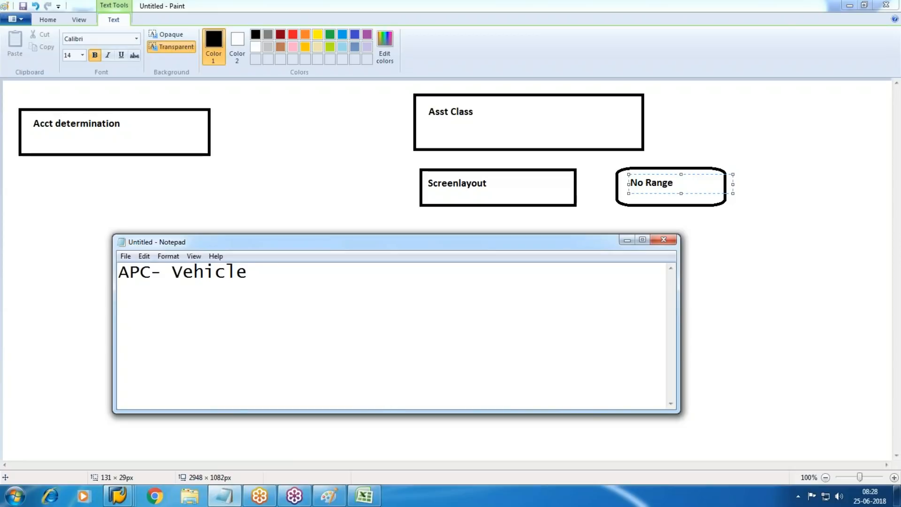
Step: Under APC- Vehicle in Notepad, list Accum dep, Rev clg and Loss on sale on separate lines
key(Return)
key(BackSpace)
key(BackSpace)
key(BackSpace)
key(BackSpace)
key(BackSpace)
text(Accum dep)
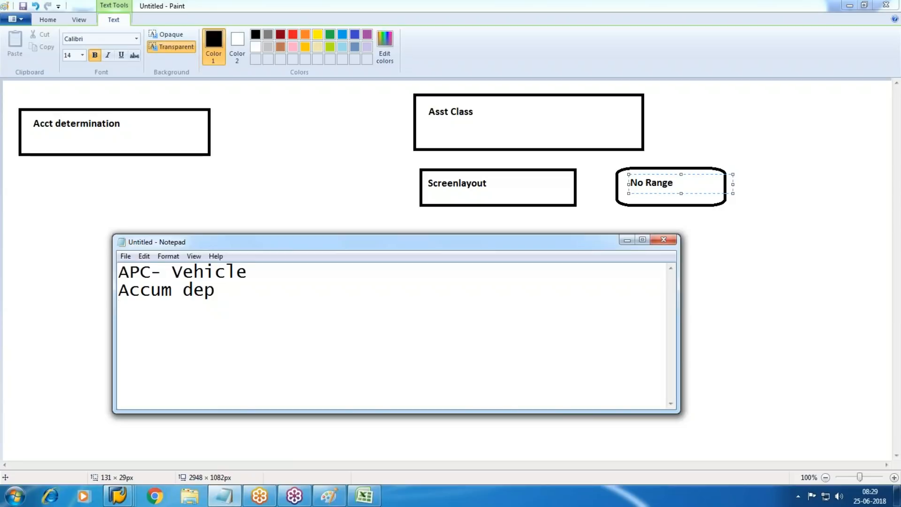
text(Rev clg)
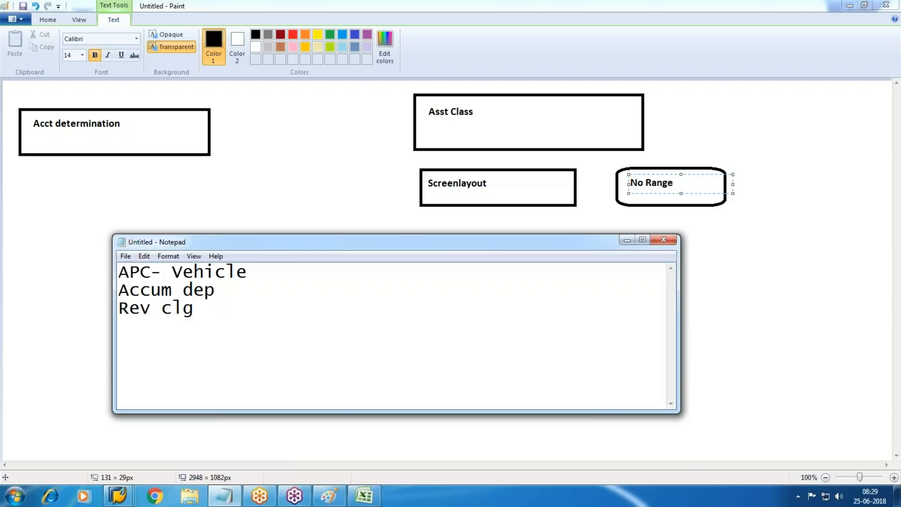
key(Return)
text(Loss on sale)
Step: Insert profit on sale, add Dep and Scrapping of asst, then select the whole list
click(204, 309)
key(Return)
text(p)
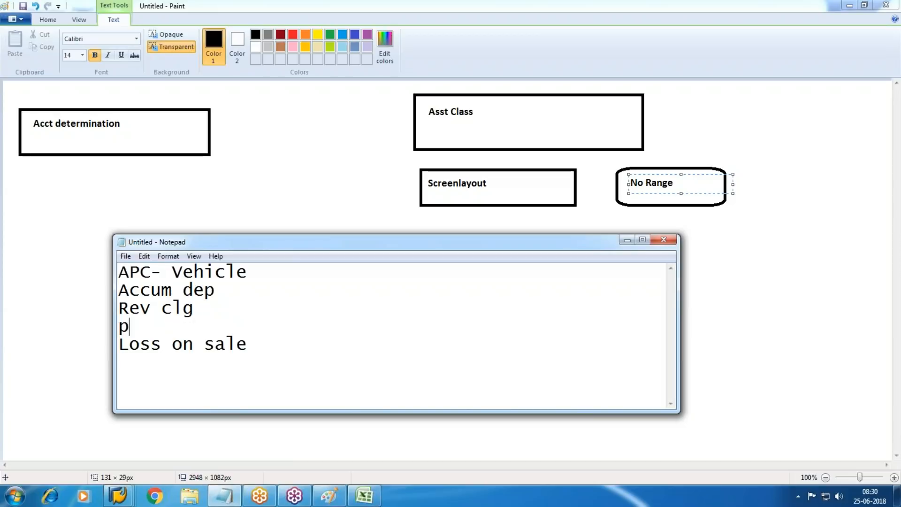
text(rofit on sale Loss)
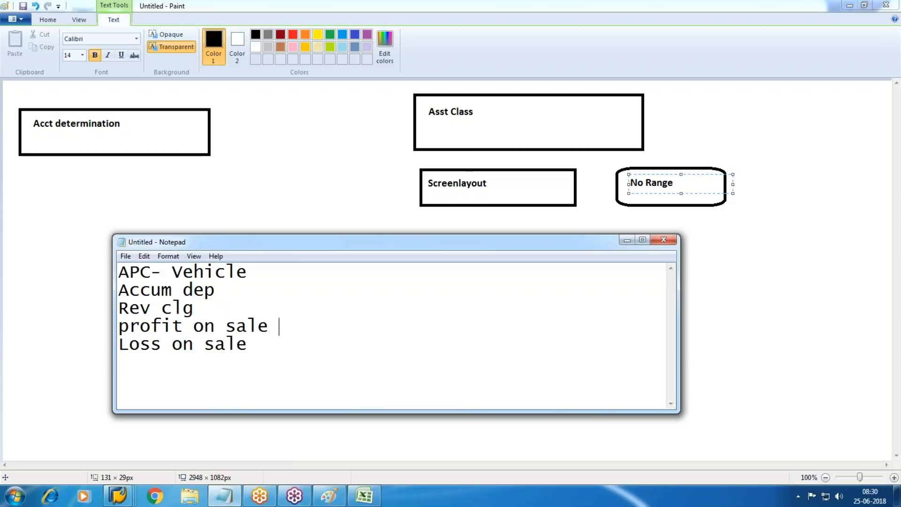
key(Down)
key(Return)
text(Dep )
text(Scra)
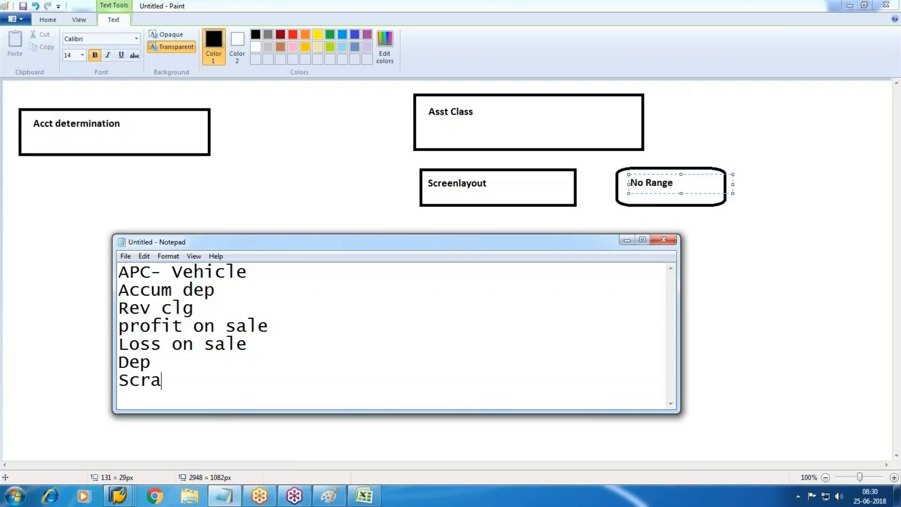
text(pping of )
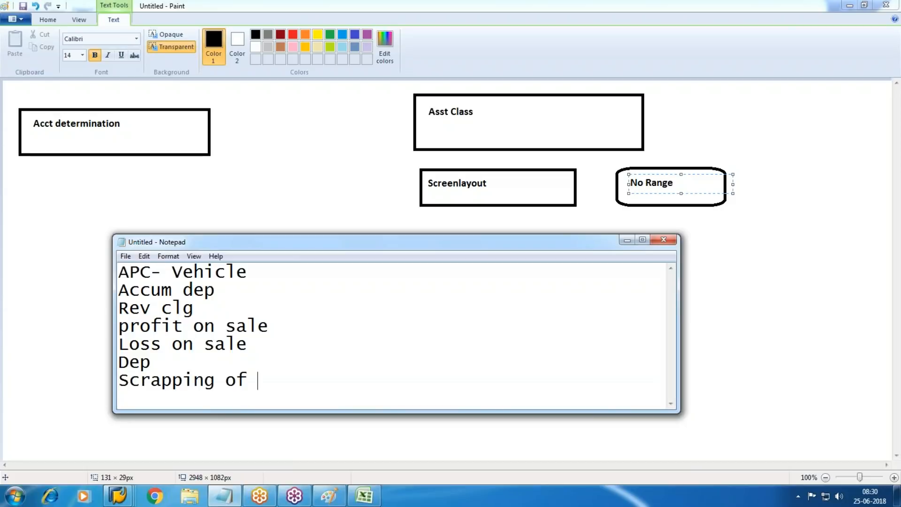
text(asst)
drag(125, 274, 375, 384)
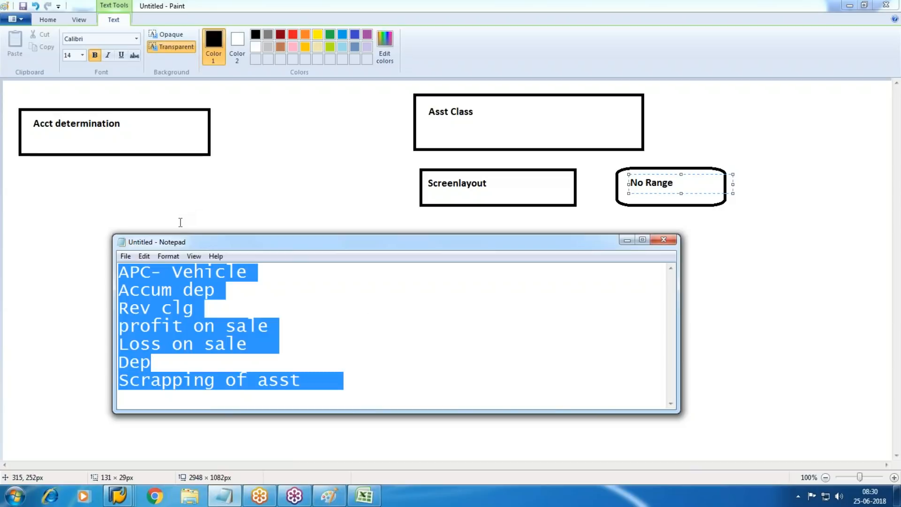
Step: In Paint, draw a line from the Acct determination box toward Asst Class
click(301, 140)
click(214, 35)
drag(221, 127, 390, 120)
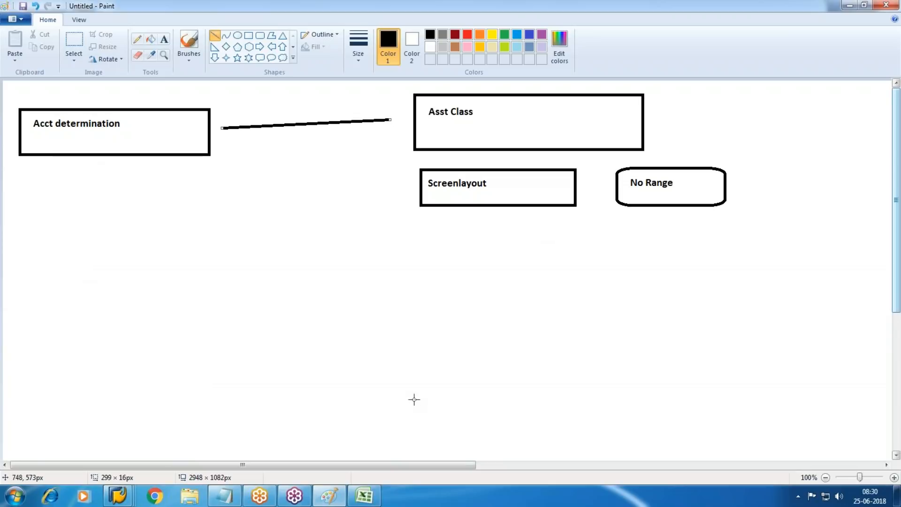
Step: Execute Specify Account Determination under Asset Classes and open a blank New Entries table
mouse_move(118, 495)
click(226, 406)
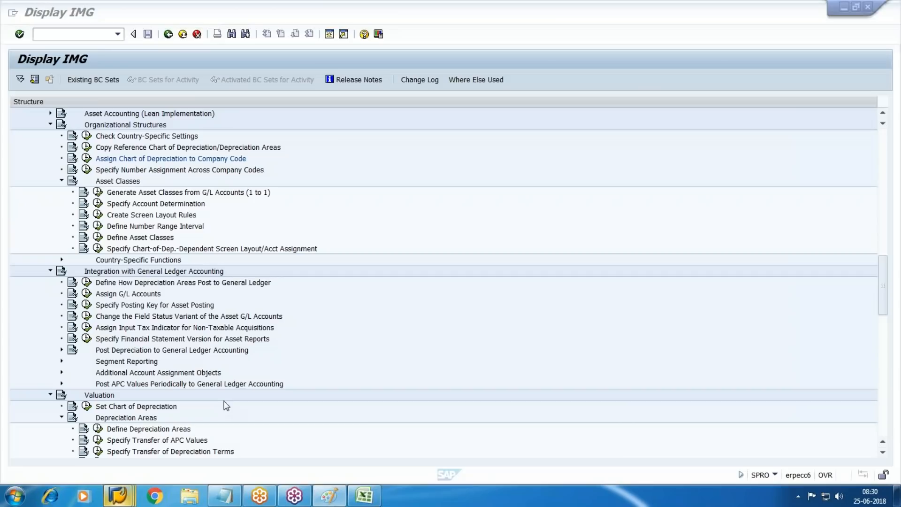
click(129, 206)
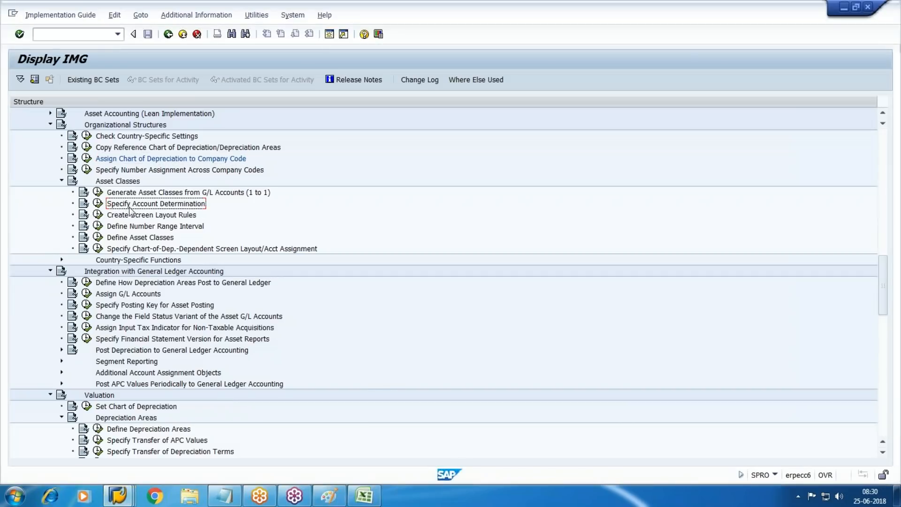
click(97, 204)
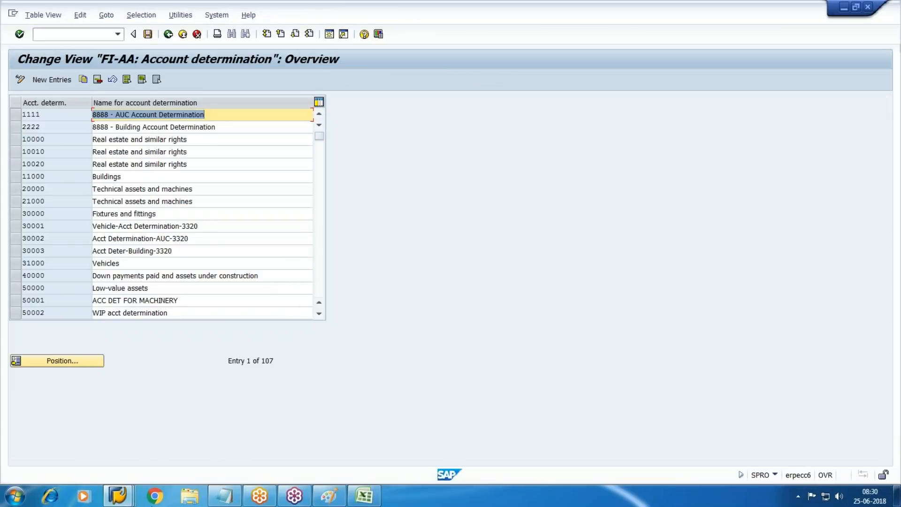
click(52, 80)
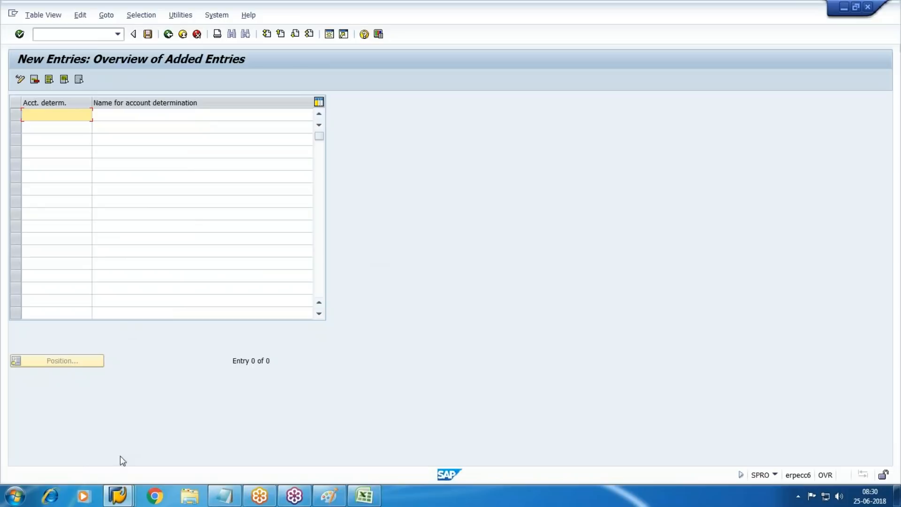
click(155, 496)
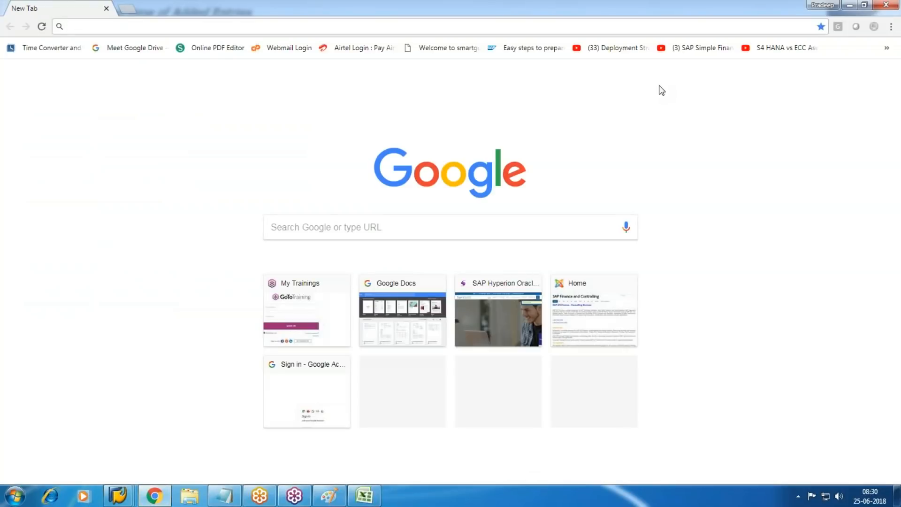
Step: Open Google Docs from the Google apps menu
click(834, 75)
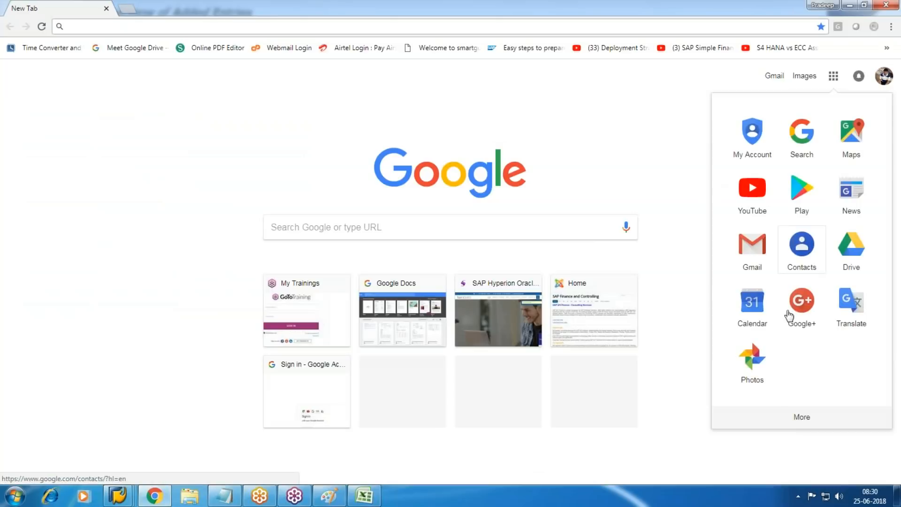
click(801, 417)
click(751, 298)
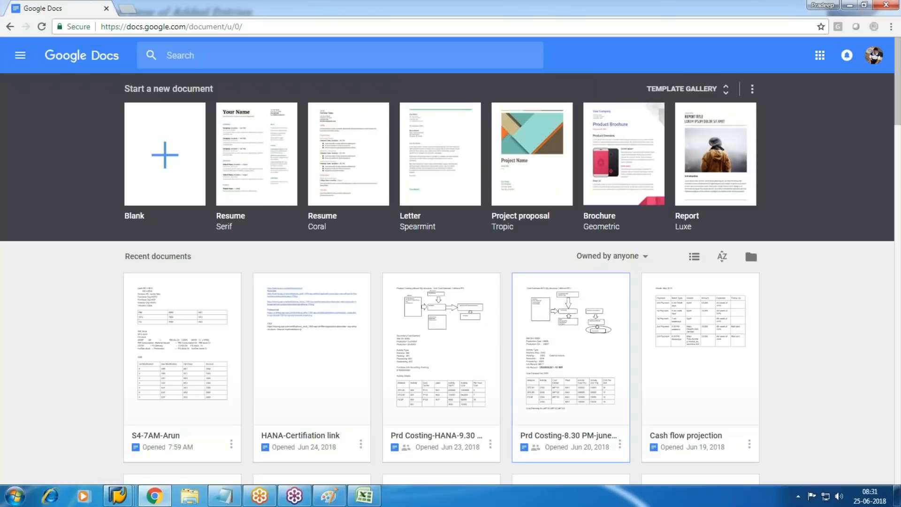
scroll(571, 357, down, 7)
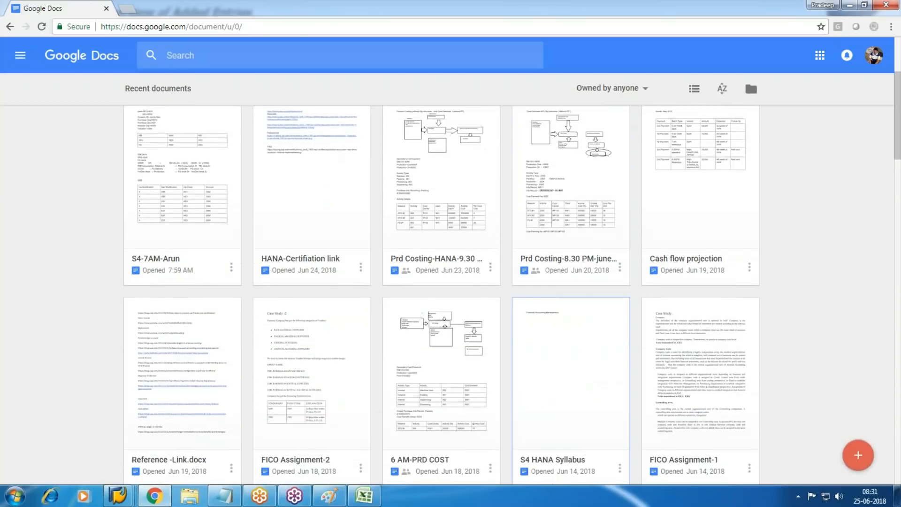
scroll(539, 333, up, 7)
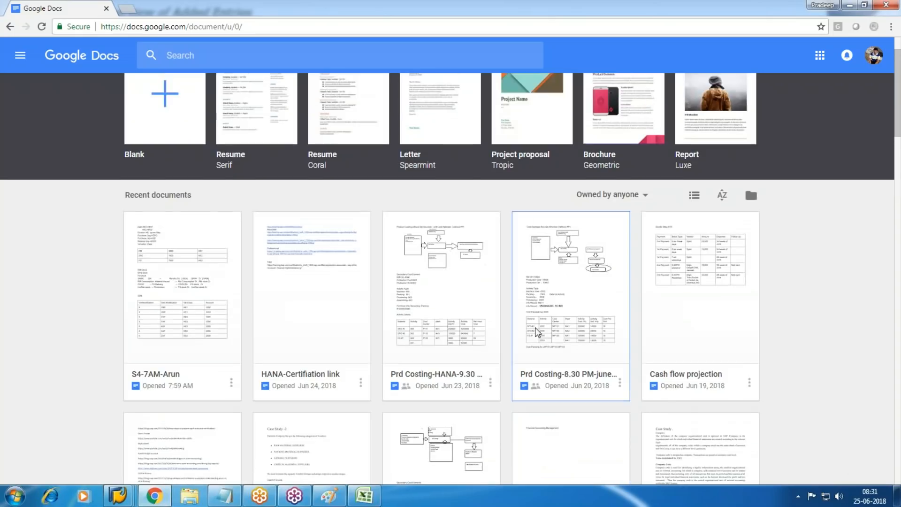
scroll(538, 333, down, 7)
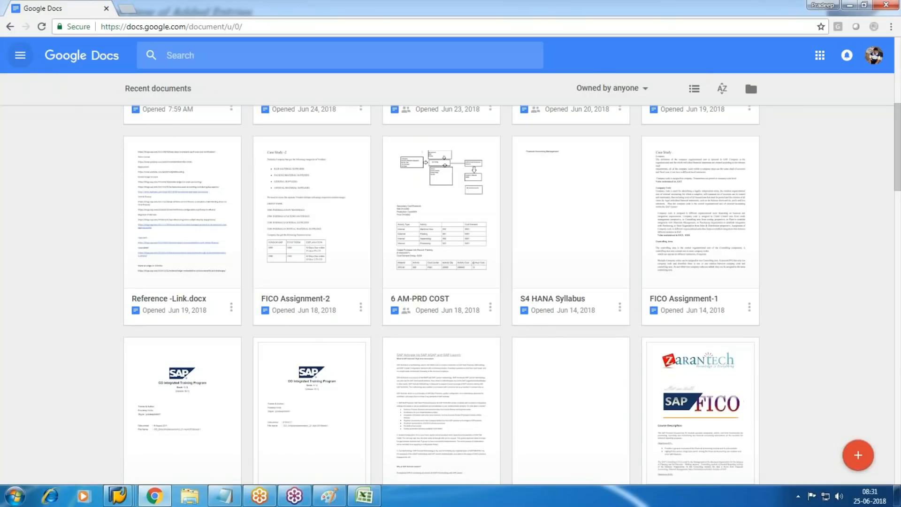
click(21, 56)
click(64, 100)
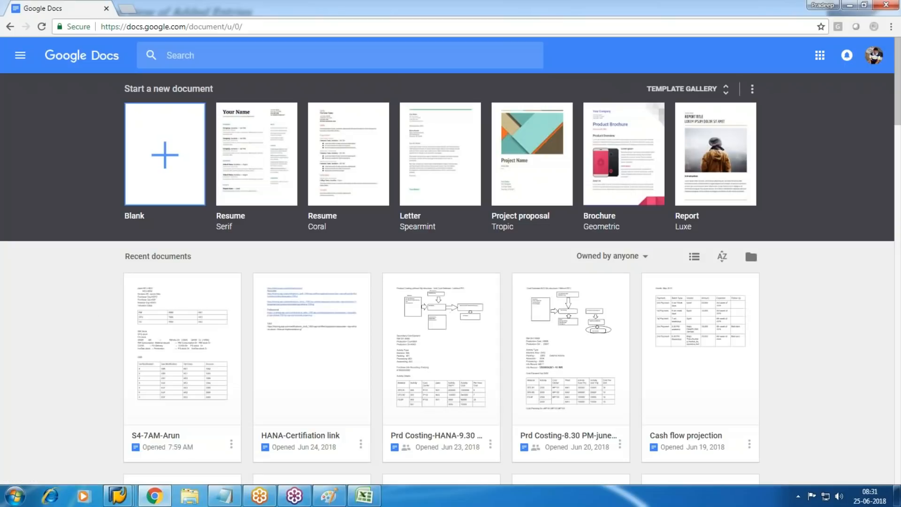
Step: Create a blank document with the heading 'Account Determination for Vehicle - 50001'
click(252, 329)
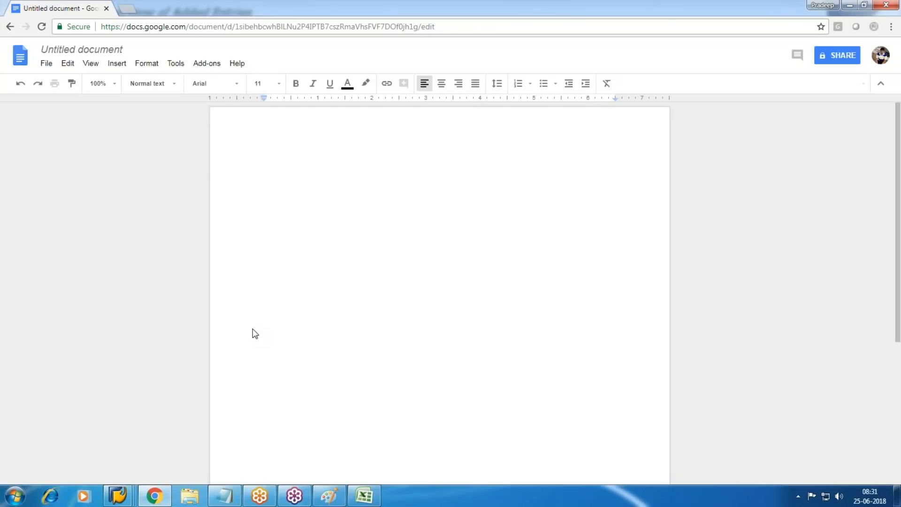
text(Account Determination)
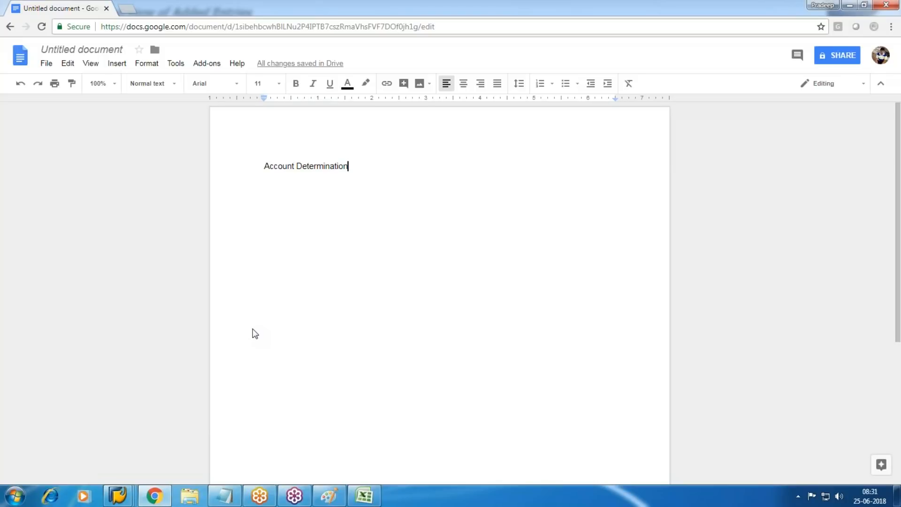
text(- )
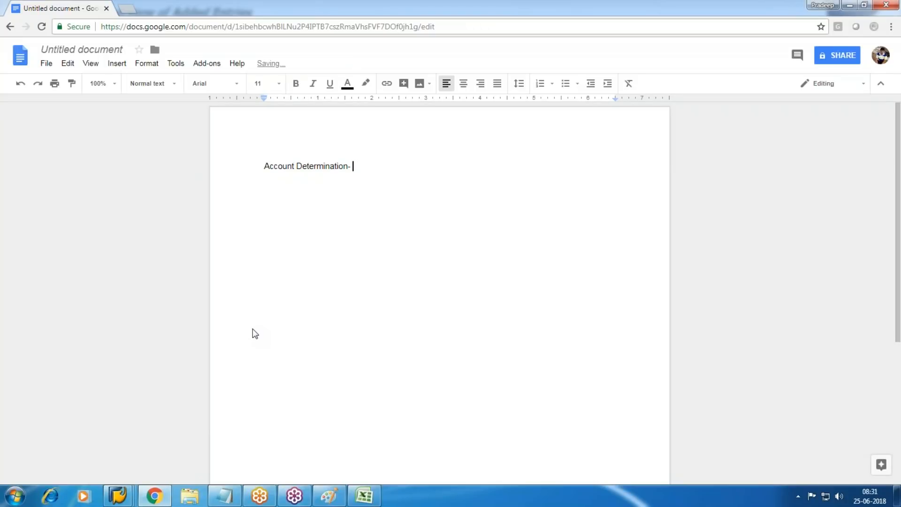
text(50001)
key(Left)
key(Left)
key(Left)
key(Left)
key(Left)
key(Left)
key(Left)
key(Left)
text(for Vehicle)
click(441, 162)
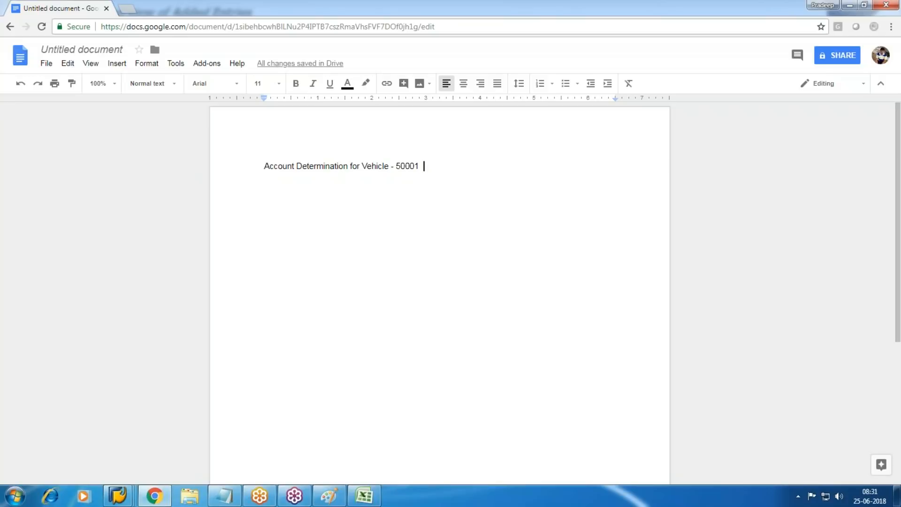
Step: Enter account determination 50001 named WM10-Acct Determination Vehicle and try to save it
mouse_move(118, 497)
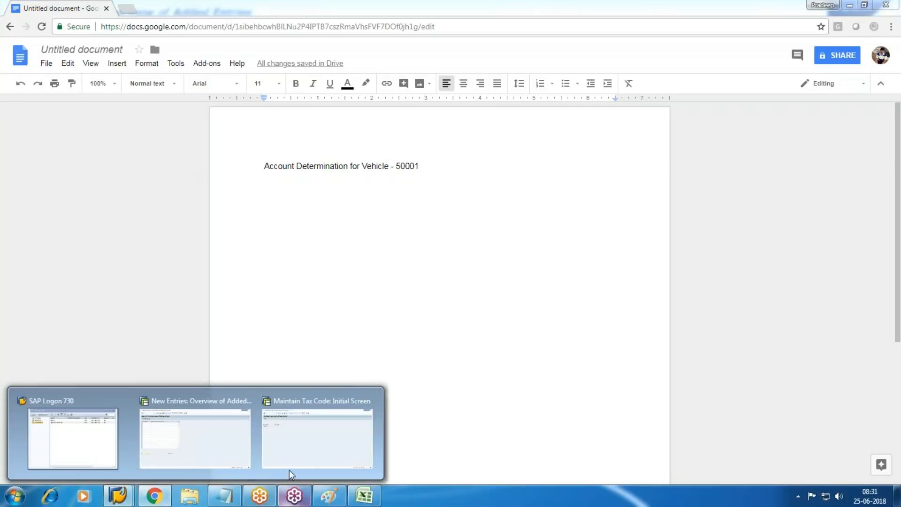
click(233, 464)
text(50001)
key(Tab)
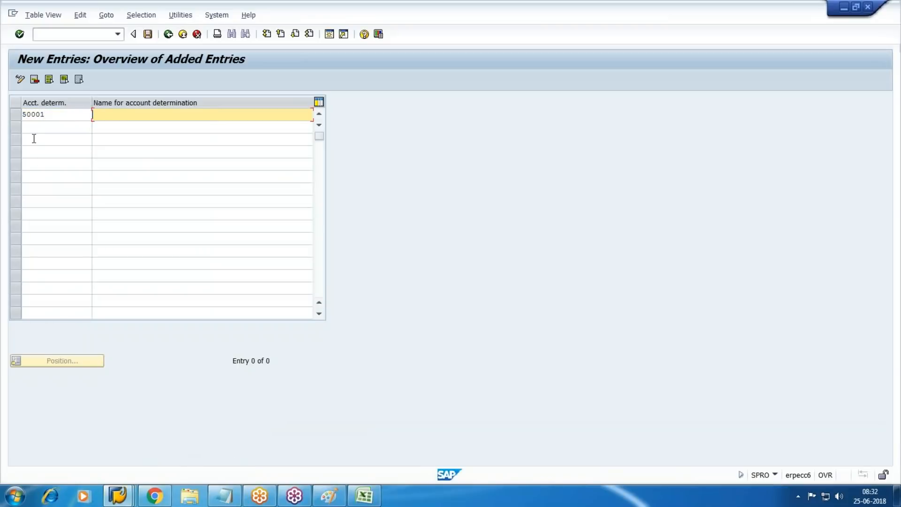
text(WM10-)
text(Z)
text(Acct )
text(Determi)
text(nation)
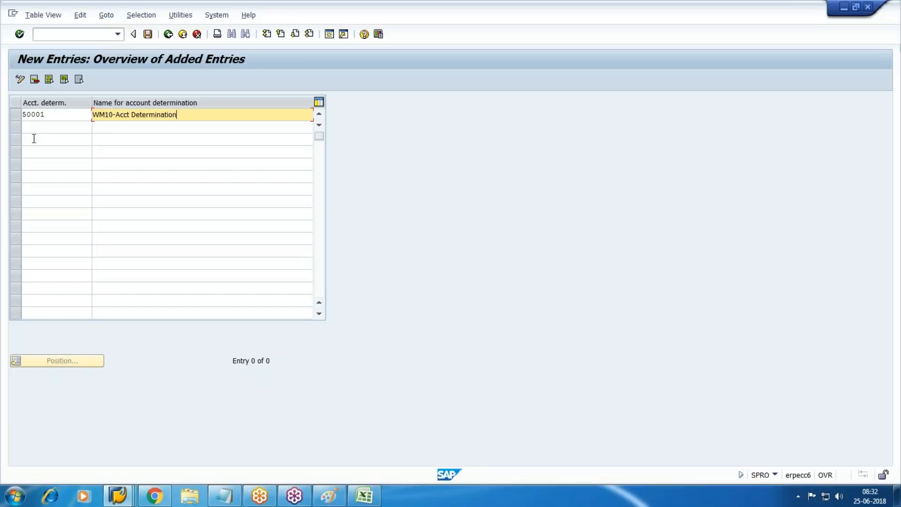
text( Vehicle)
click(148, 33)
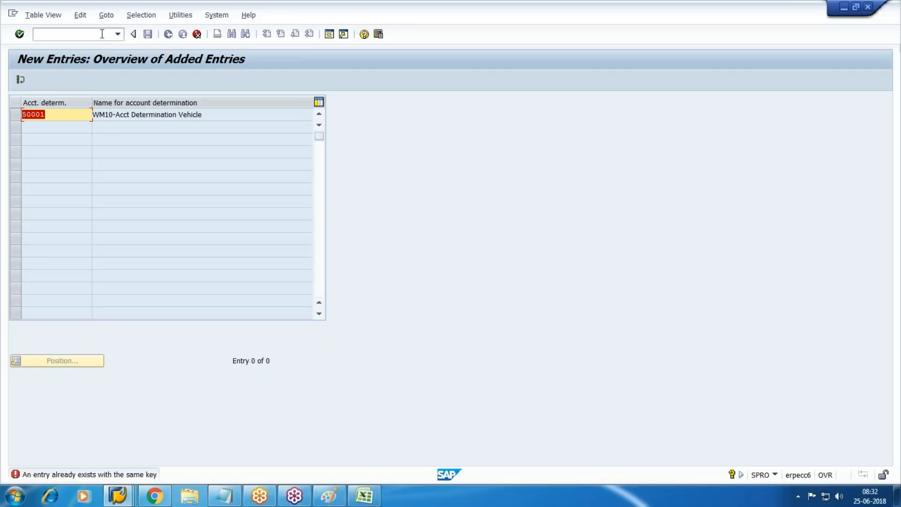
Step: Replace the duplicate 50001 key with W1000 and confirm saving the entry
key(BackSpace)
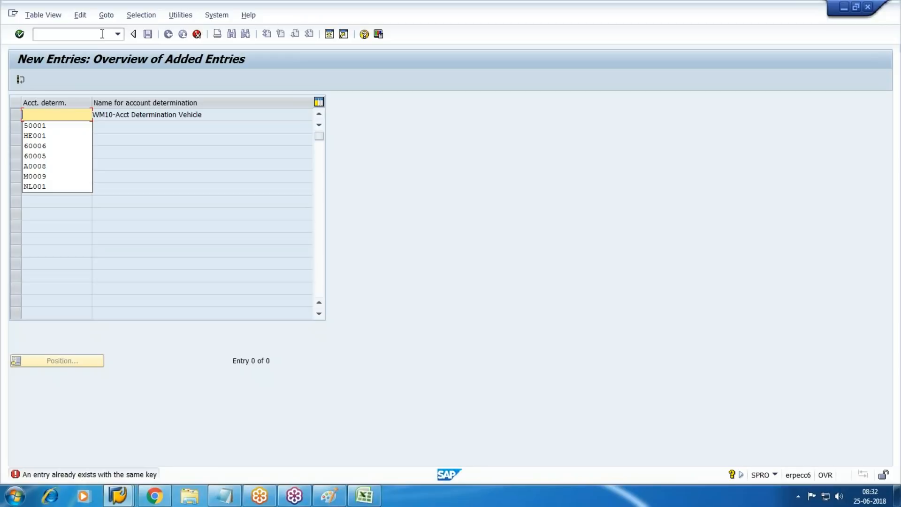
text(W)
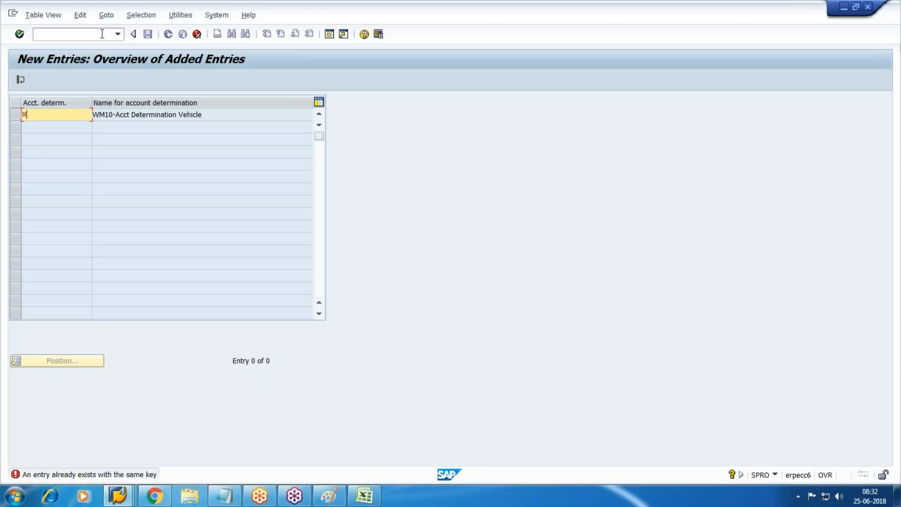
text(1000)
key(Return)
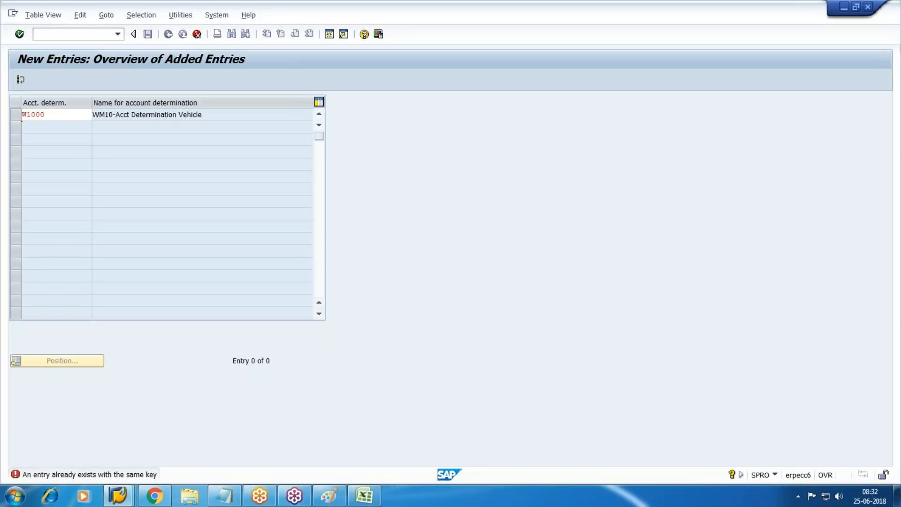
key(Return)
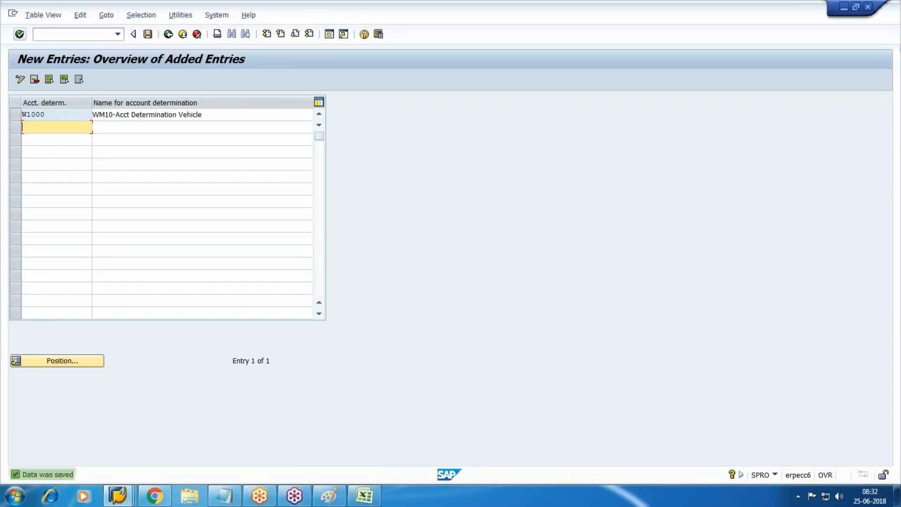
click(154, 496)
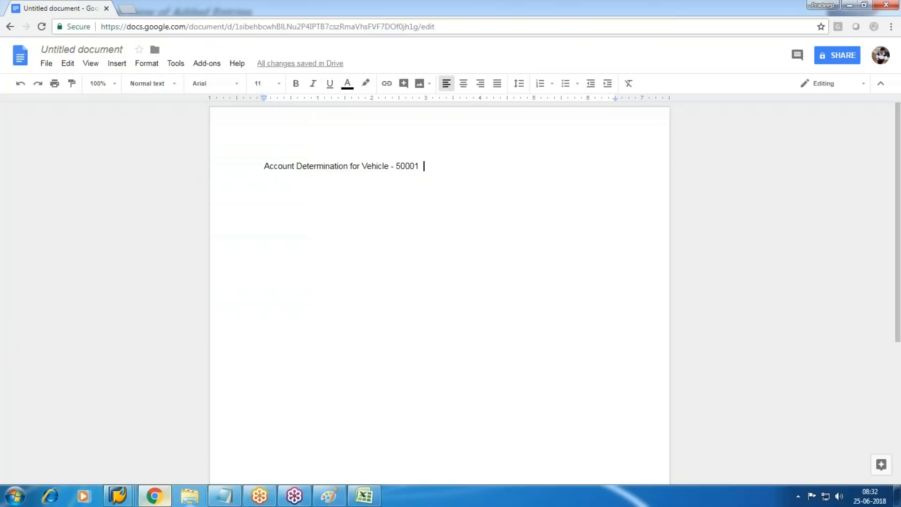
Step: Edit the Docs heading to read 'Account Determination for Vehicle - W1000'
key(BackSpace)
key(BackSpace)
key(BackSpace)
key(BackSpace)
key(BackSpace)
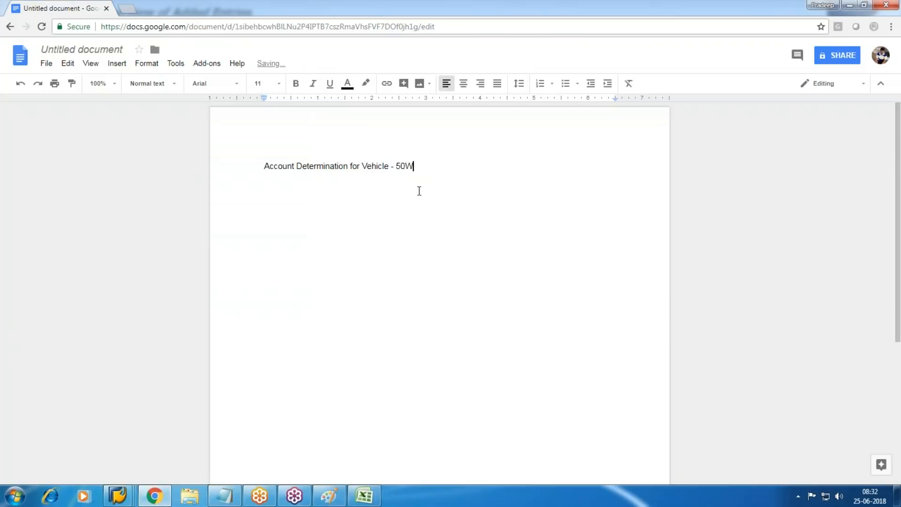
text(W)
key(BackSpace)
key(BackSpace)
text(WM)
key(alt+Tab)
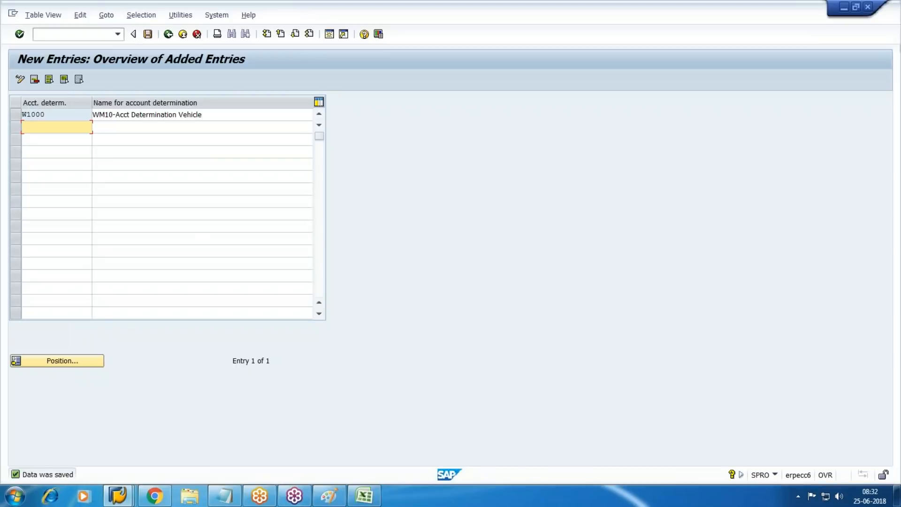
key(alt+Tab)
key(BackSpace)
text(1000)
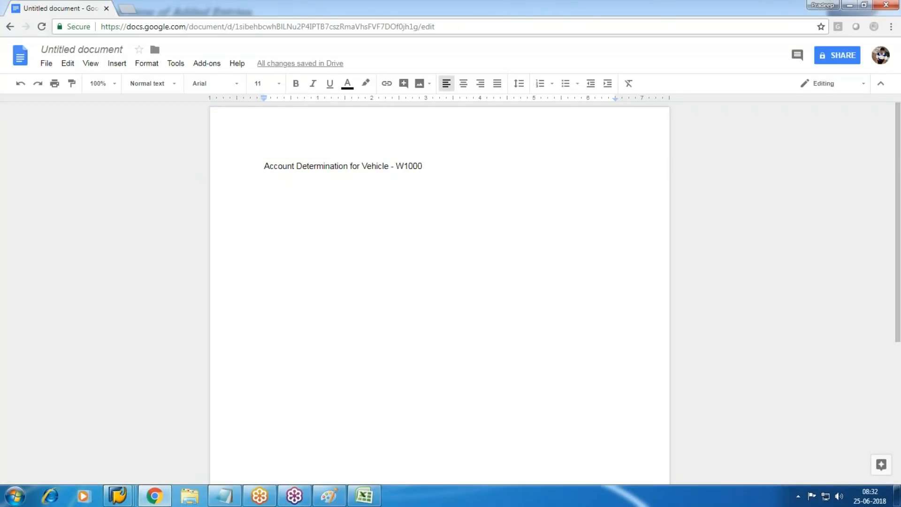
key(alt+Tab)
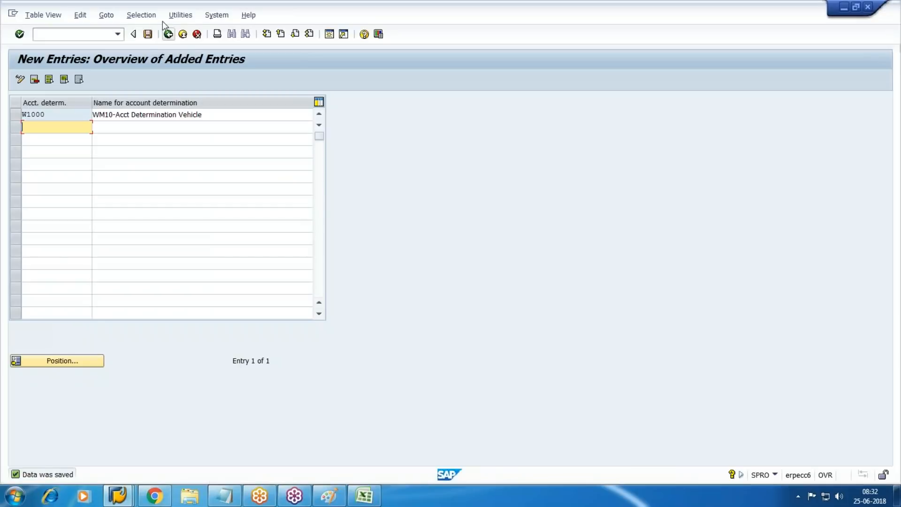
Step: Go back to the IMG and execute Create Screen Layout Rules under Asset Classes
click(168, 34)
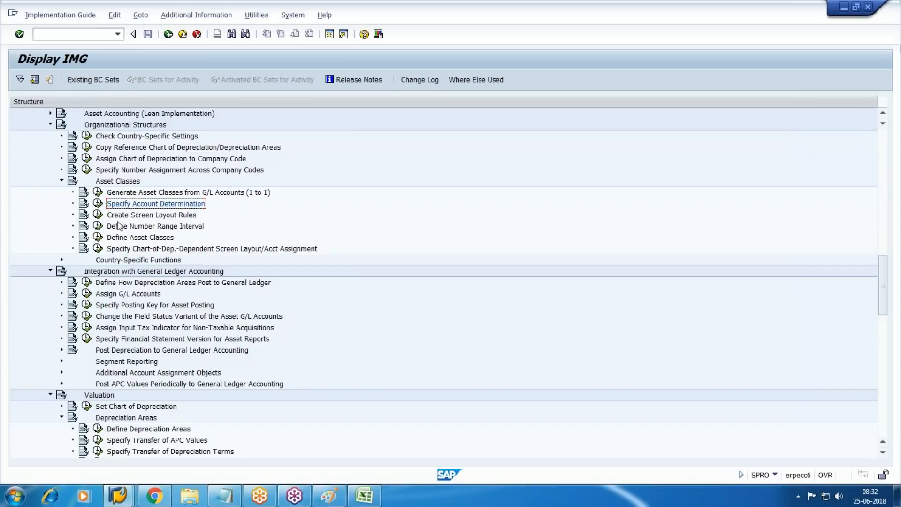
click(160, 215)
click(97, 215)
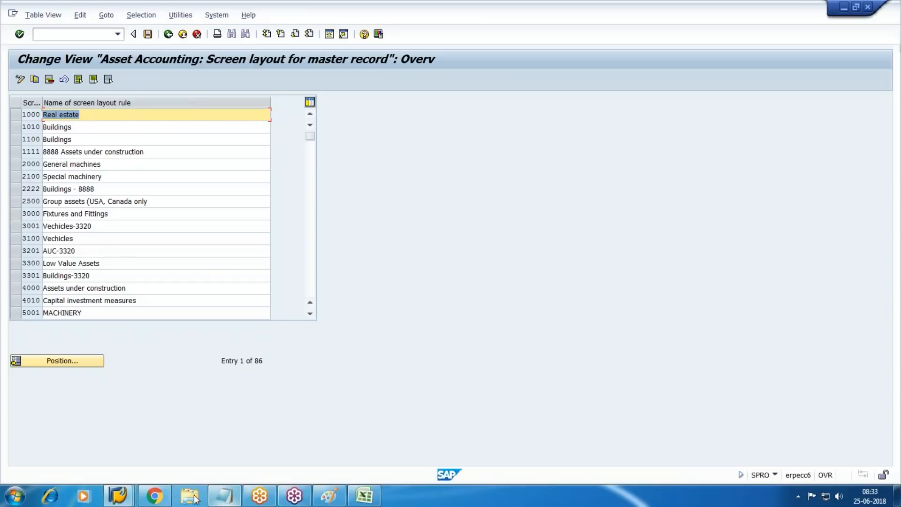
click(154, 496)
Step: Add notes 'Note : Create link between Asset Class & Ledgers' and 'Screen layout-W100'
key(Return)
text(Note )
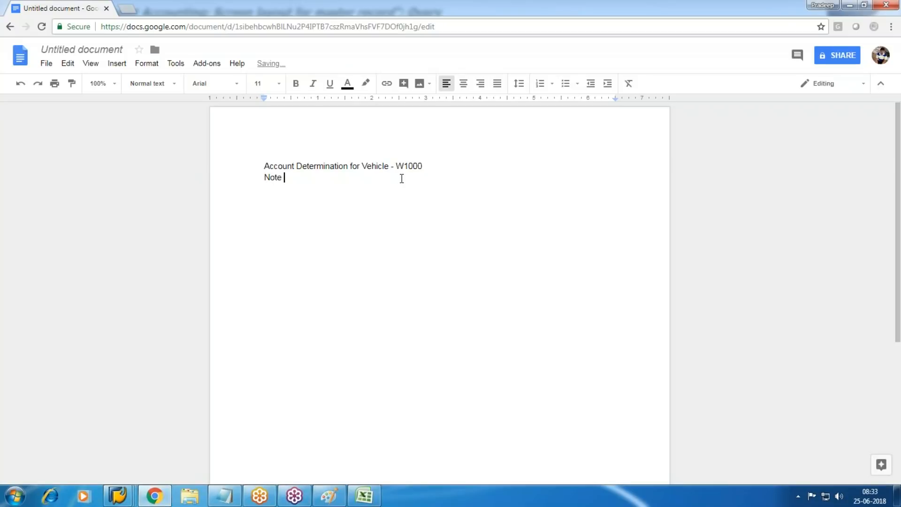
text(: Create link between Aset)
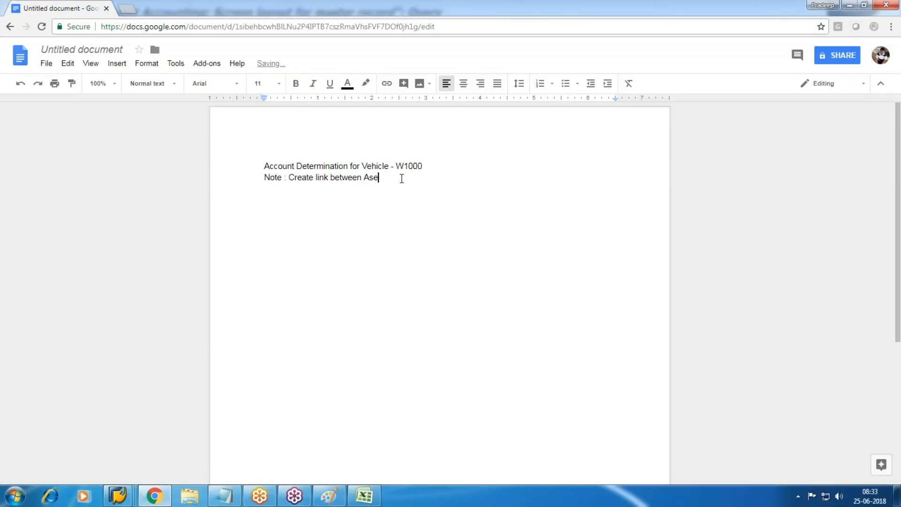
key(BackSpace)
key(BackSpace)
key(BackSpace)
text(set Class & Ledgers)
key(Return)
text(S)
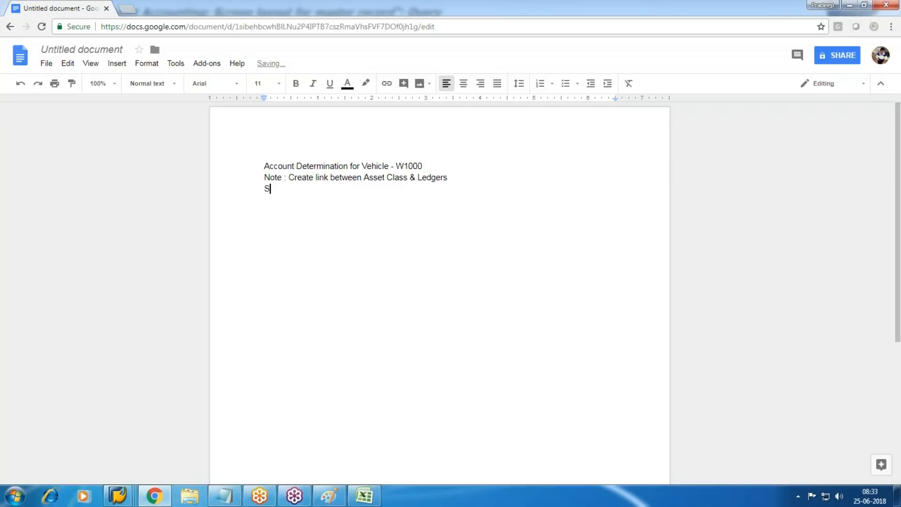
text(creen layout-W100)
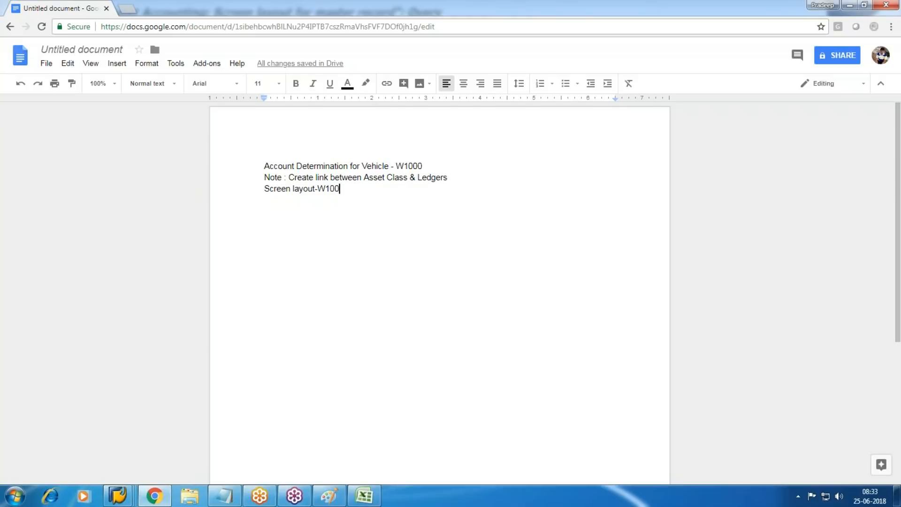
Step: Add the note 'Note : Field settings controls for Asset Master'
key(Return)
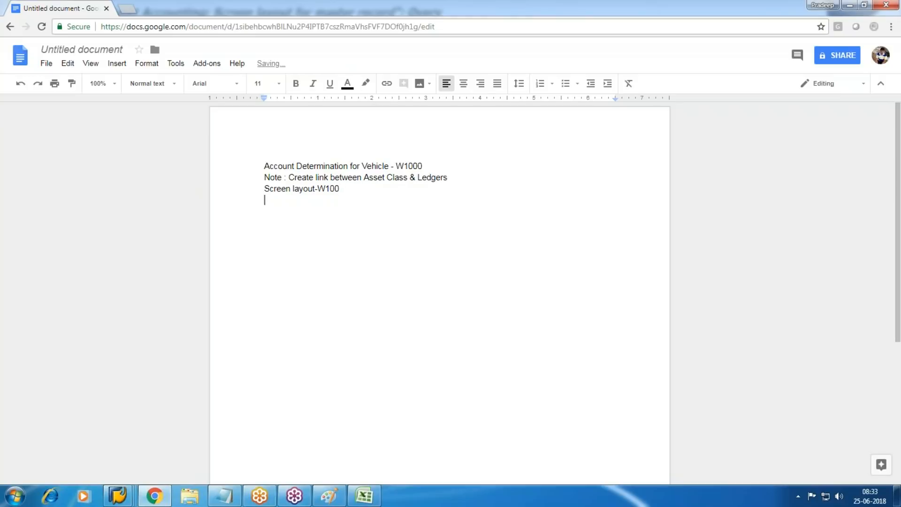
text(Note)
key(BackSpace)
key(BackSpace)
key(BackSpace)
text(ote : Field settings )
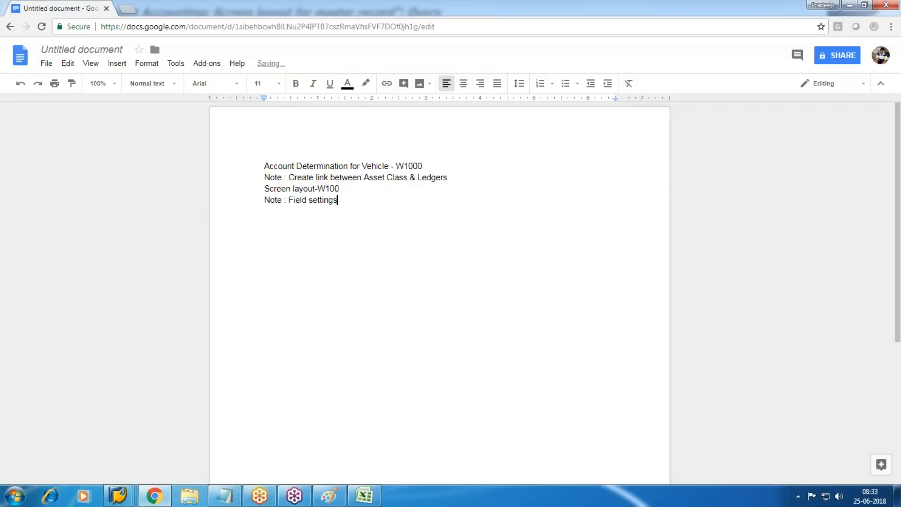
text(controls for Asset Maset)
key(BackSpace)
key(BackSpace)
key(BackSpace)
key(BackSpace)
Step: Finish the Master note, then copy layout rule 3100 Vechicles as new rule W100
text(ter)
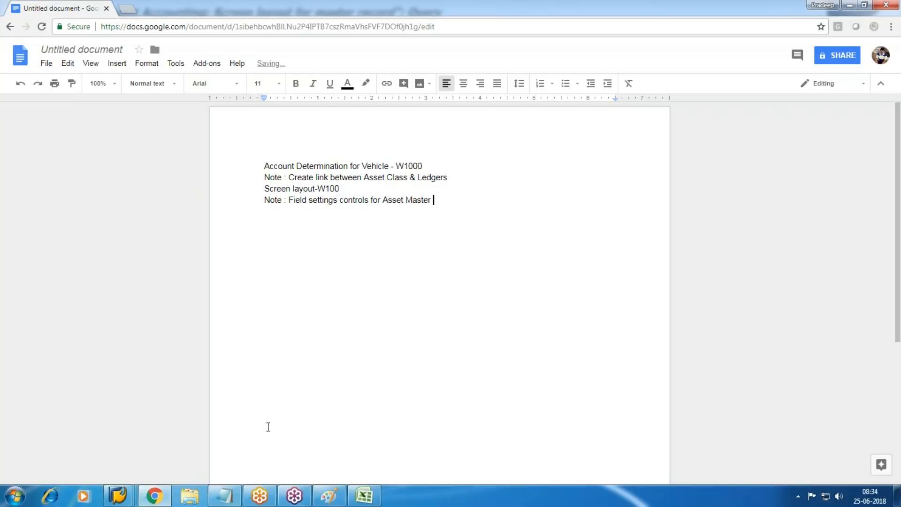
mouse_move(118, 496)
click(221, 458)
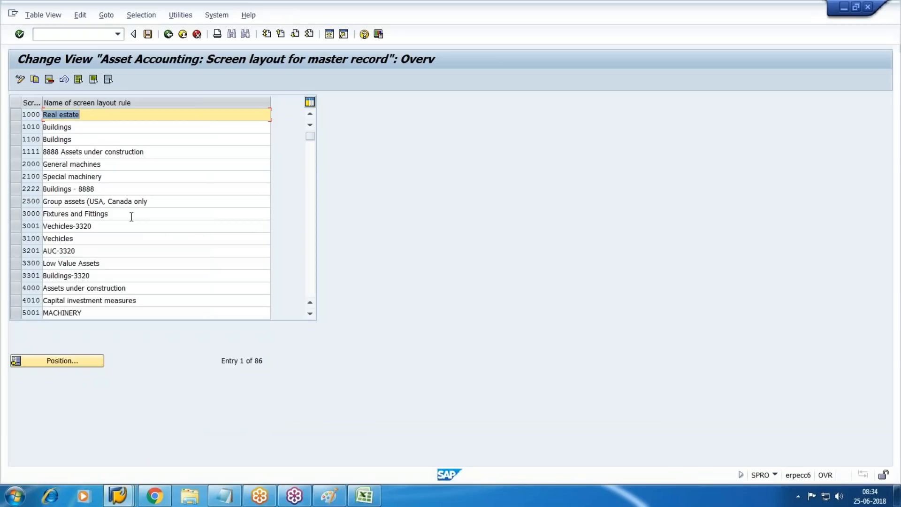
click(29, 238)
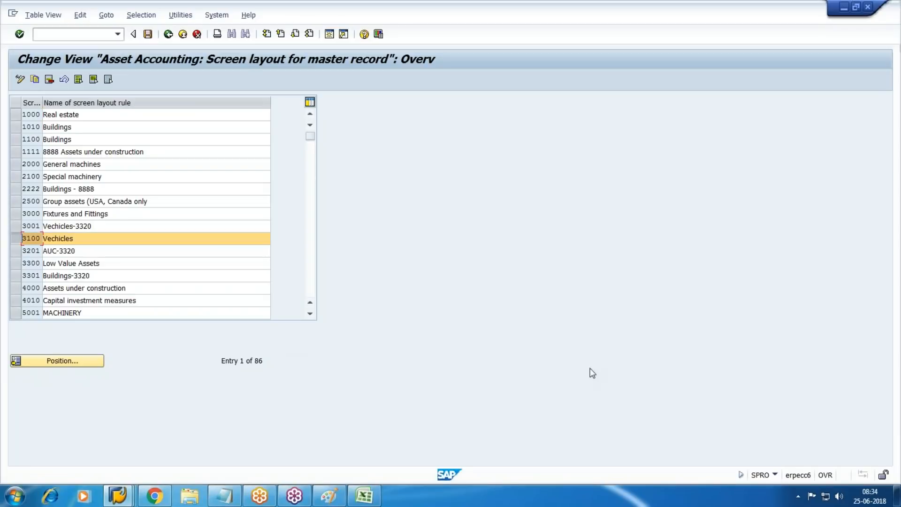
click(38, 80)
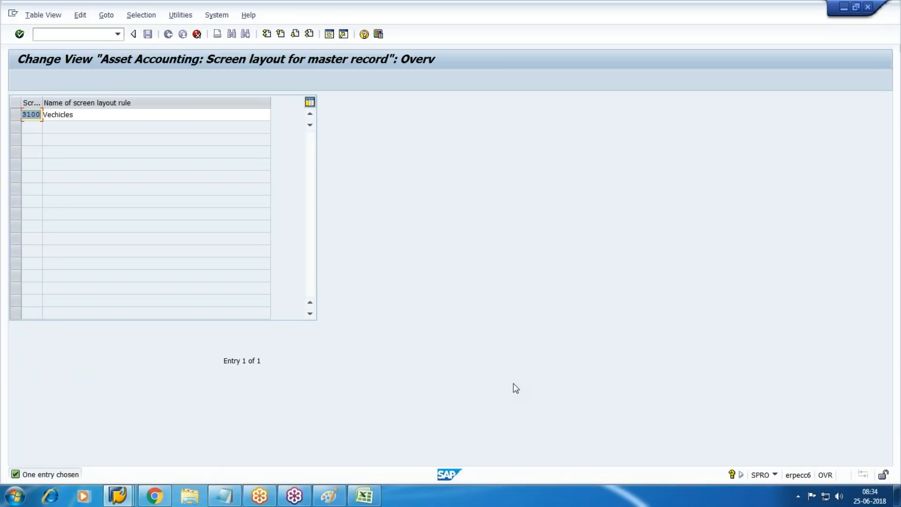
key(Delete)
key(Delete)
key(Delete)
key(Delete)
text(W100)
key(Tab)
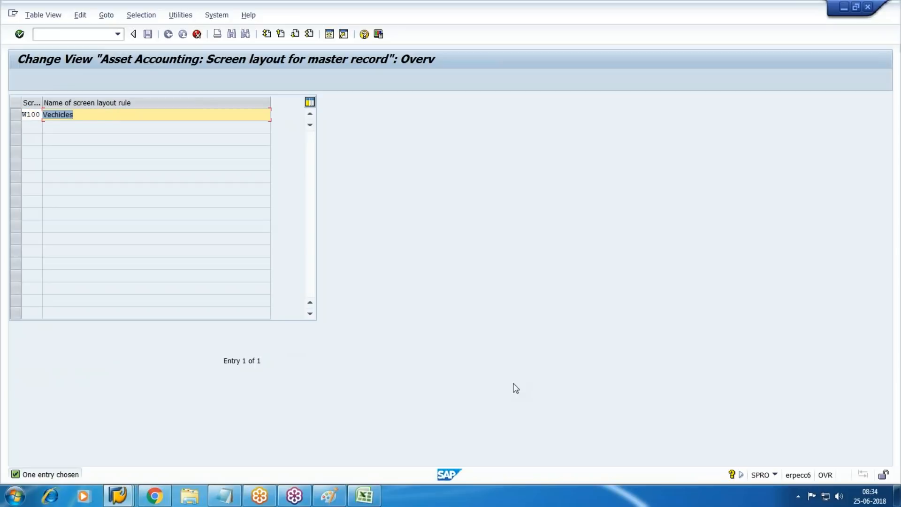
Step: Name rule W100 'Vechicles-WM10', confirm it and save under the customizing request
click(75, 114)
text(-W1)
key(BackSpace)
text(MS)
key(BackSpace)
key(BackSpace)
text(M10)
key(Return)
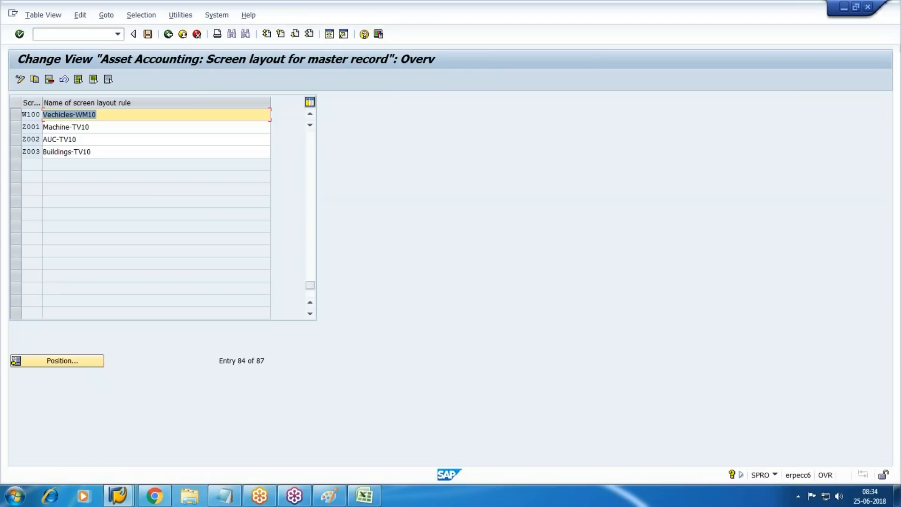
key(ctrl+s)
Step: Reopen Create Screen Layout Rules and position the list at rule W100
key(F3)
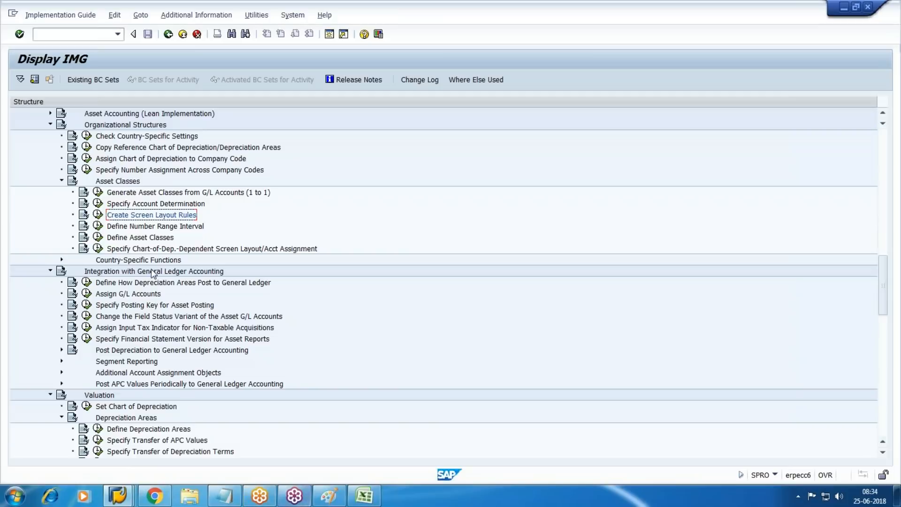
click(98, 215)
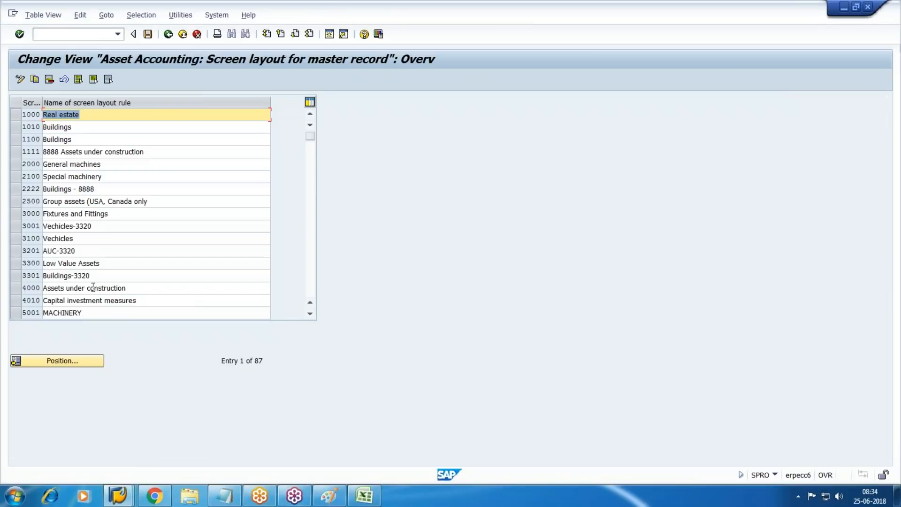
click(79, 362)
text(W100)
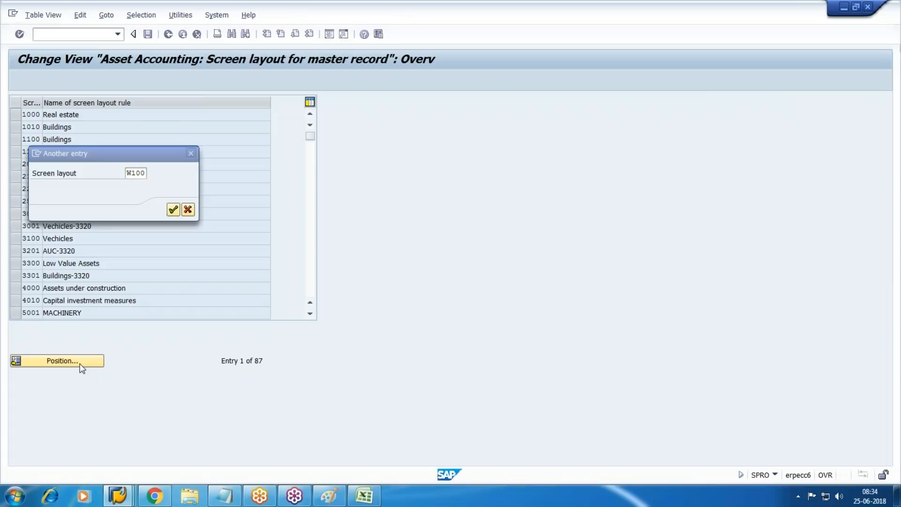
key(Return)
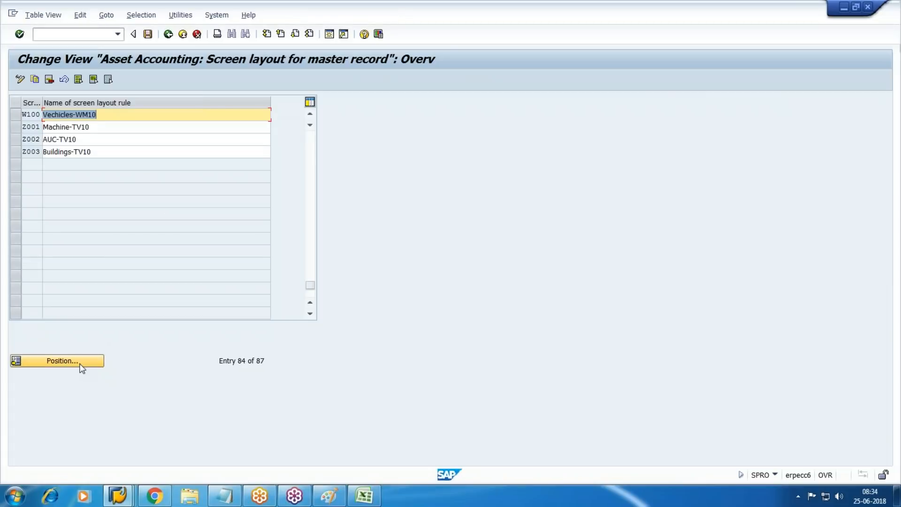
Step: Label the Paint diagram: W1000 by Acct determination, W100 by Screenlayout, 01 in No Range
click(330, 496)
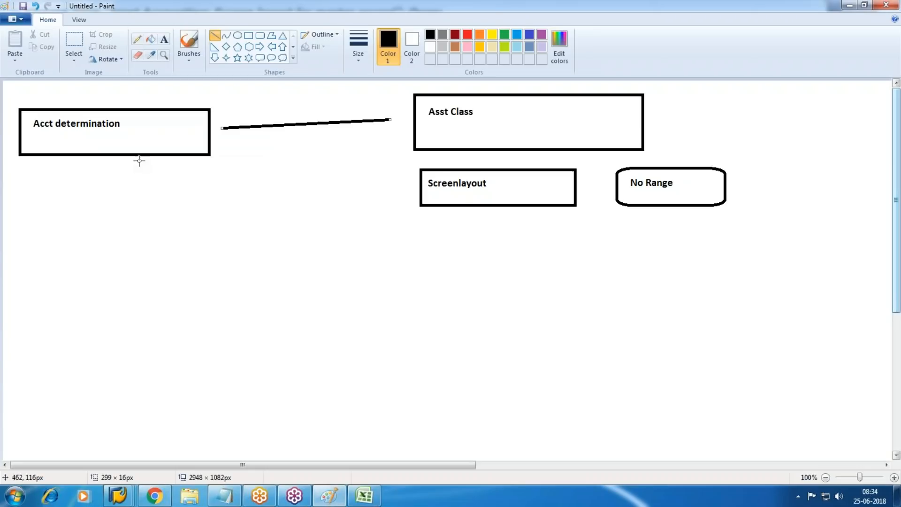
click(163, 40)
drag(136, 121, 189, 141)
text(W1000)
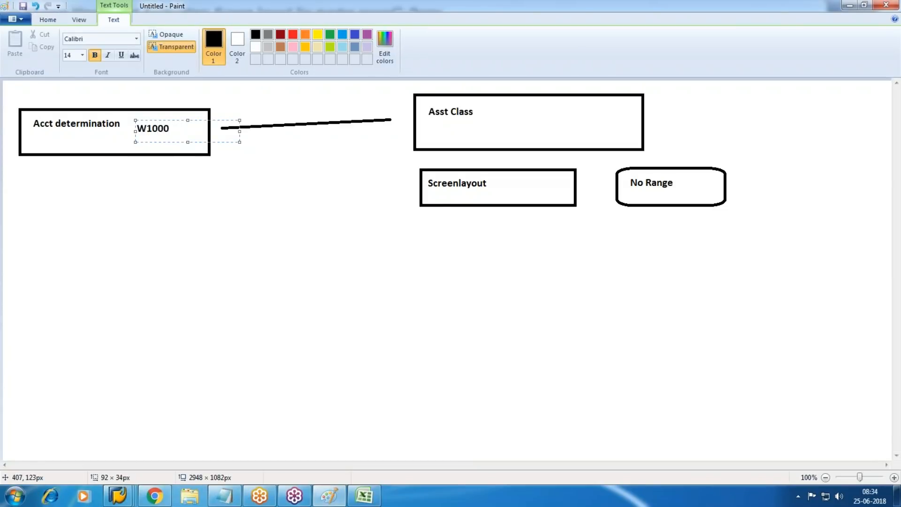
drag(499, 178, 603, 198)
text(W100)
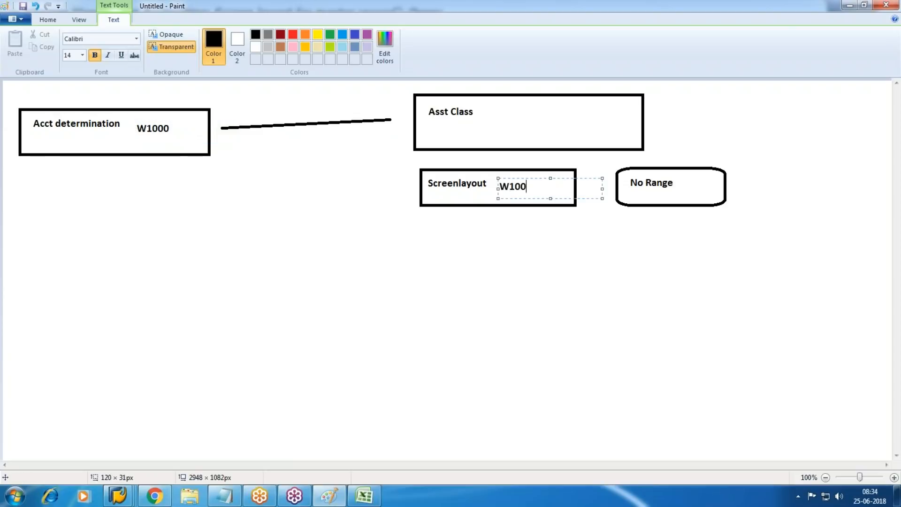
click(799, 327)
drag(681, 181, 716, 196)
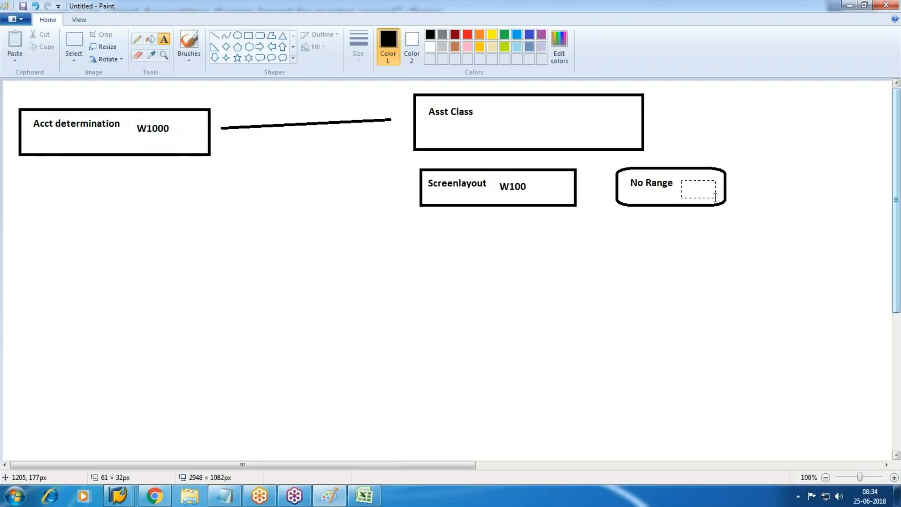
text(01)
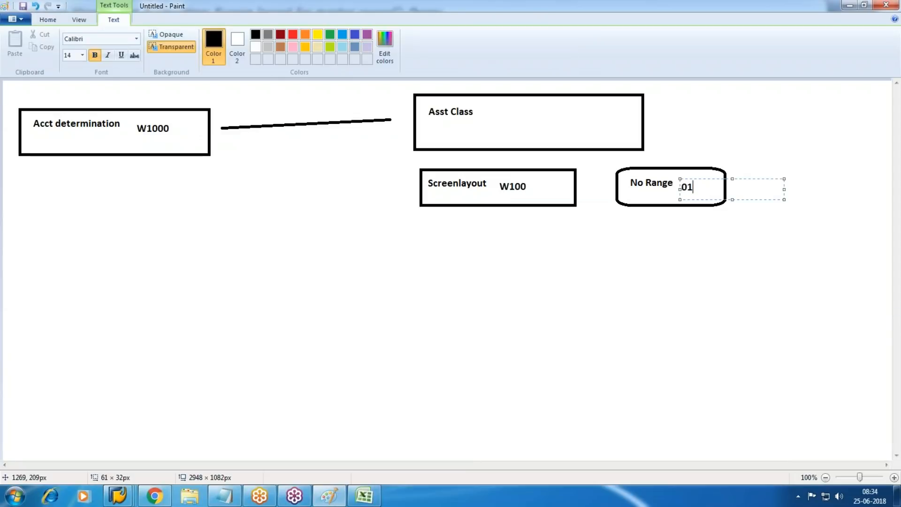
mouse_move(118, 496)
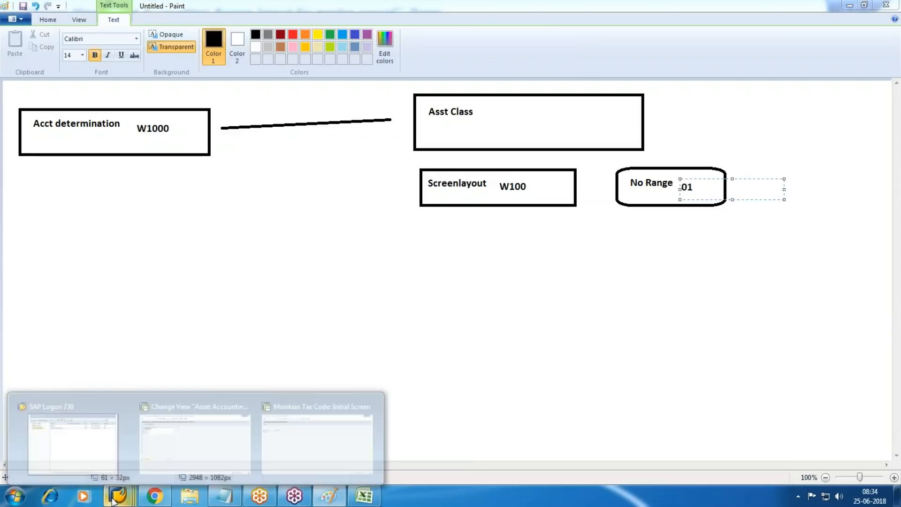
click(224, 427)
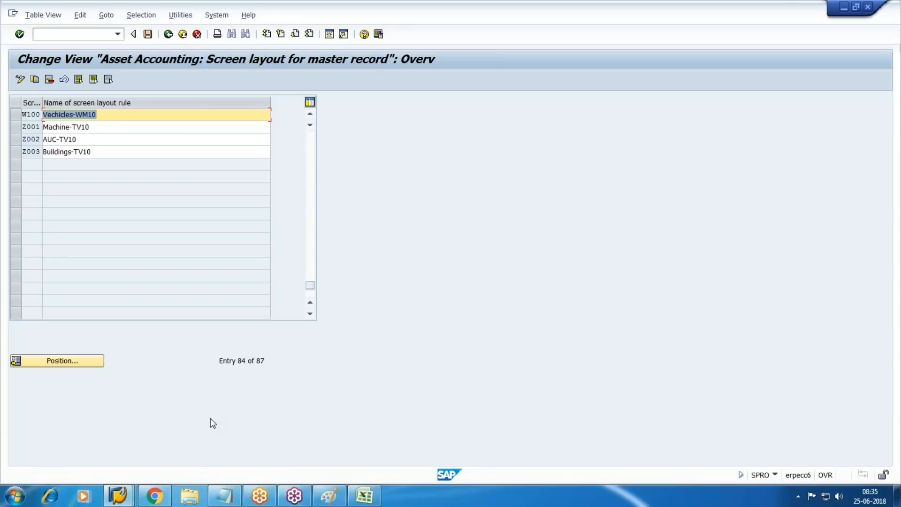
Step: Open the asset number range intervals for company code WM10 in change mode
click(168, 34)
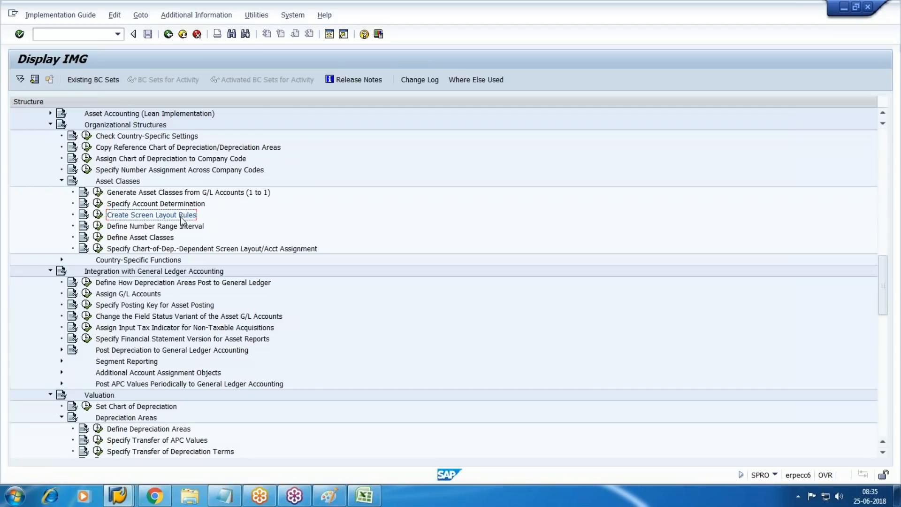
double_click(118, 228)
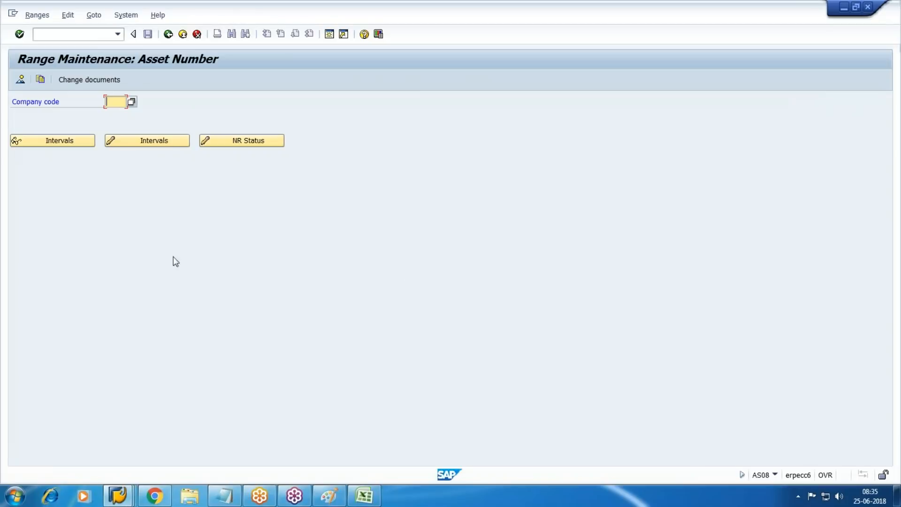
text(WM10)
click(133, 141)
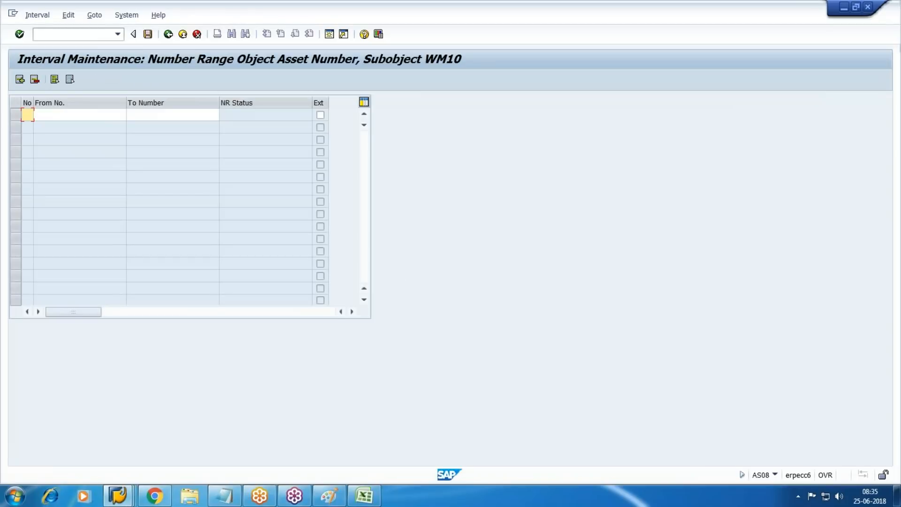
text(01)
key(Tab)
text(1)
key(Tab)
text(9999)
key(Return)
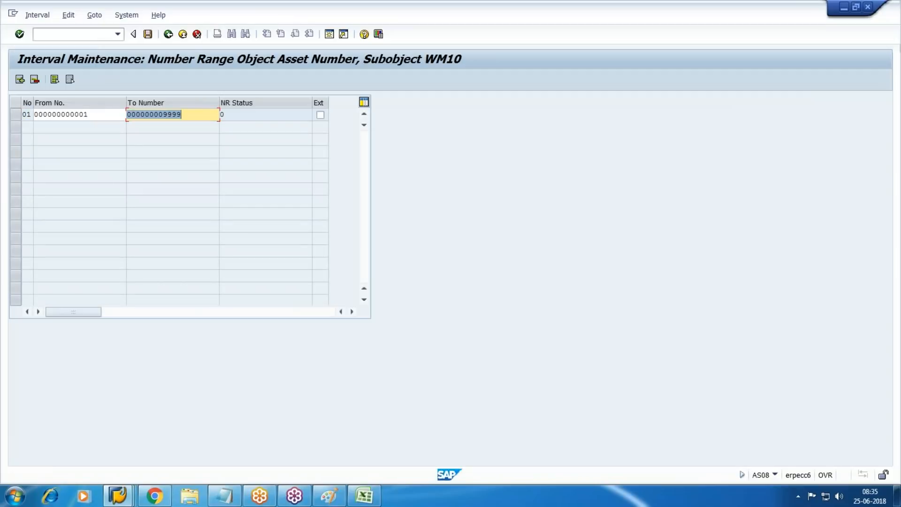
click(148, 34)
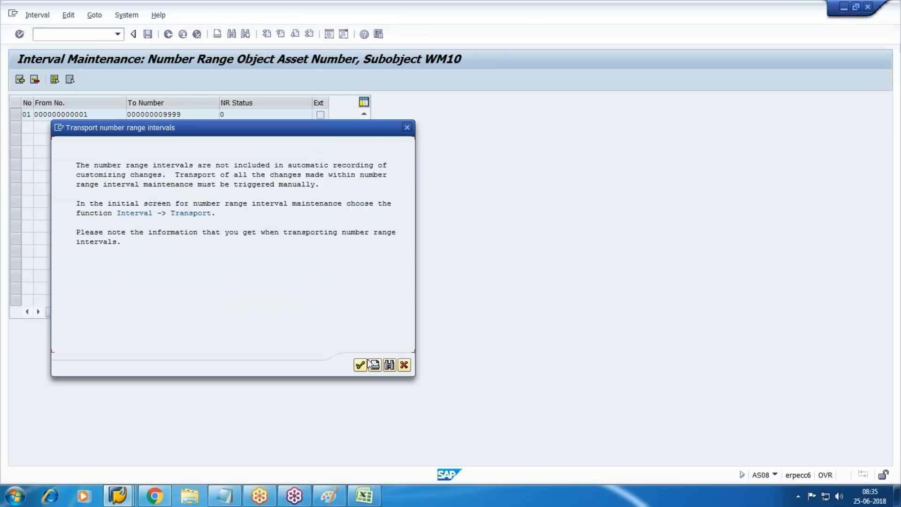
click(360, 365)
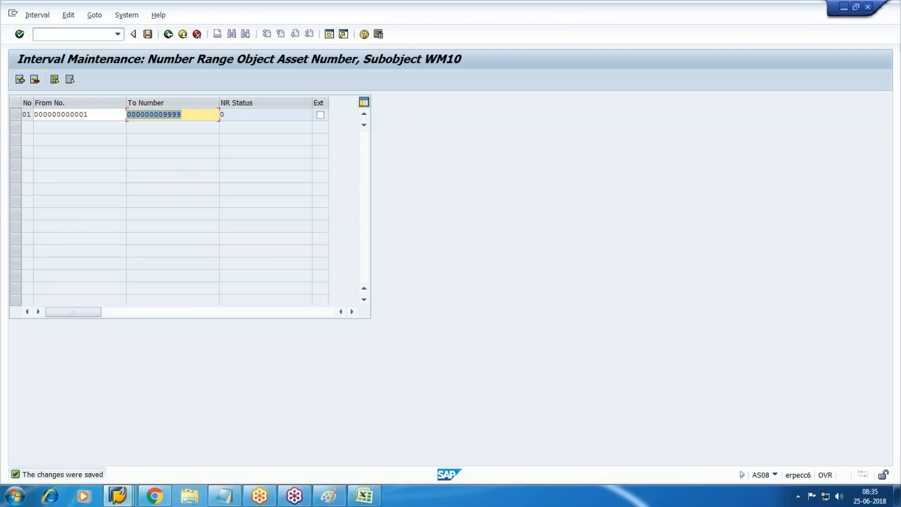
key(F3)
key(F3)
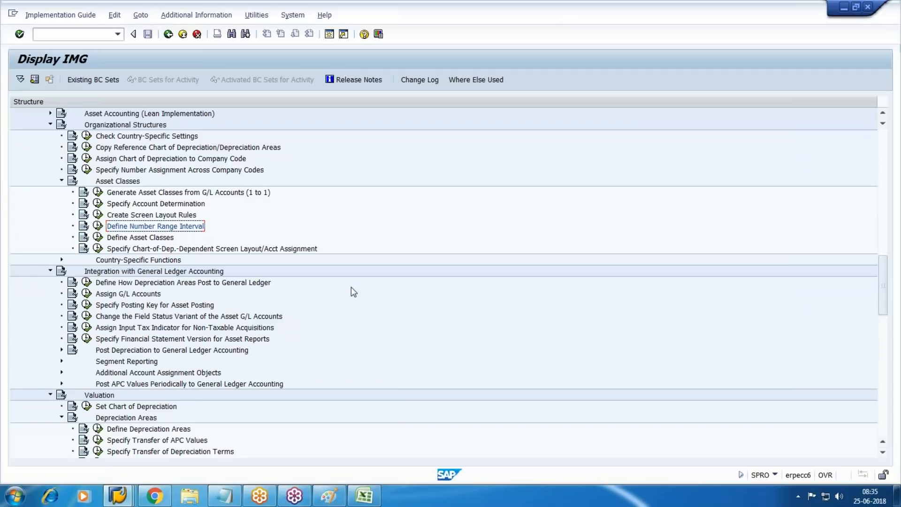
click(97, 238)
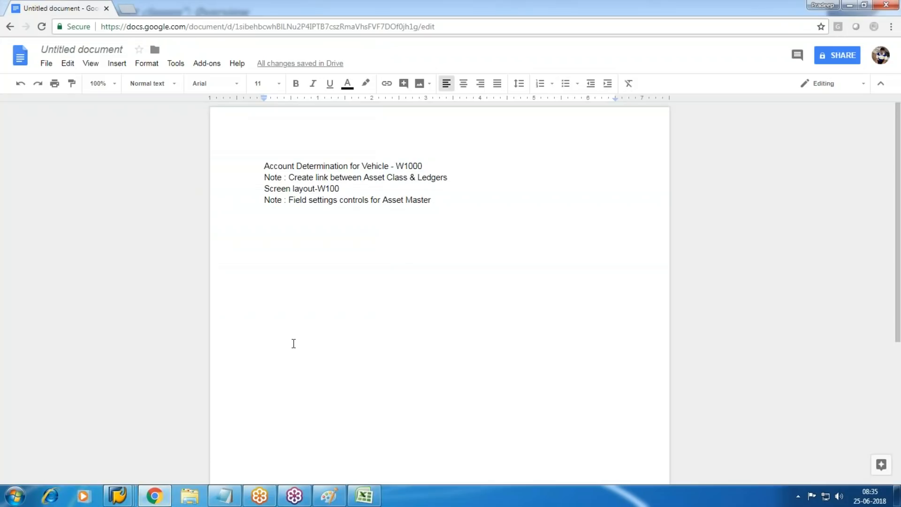
Step: Type a new 'Asset Class-W10' line under the screen layout notes in Google Docs
key(Return)
text(A)
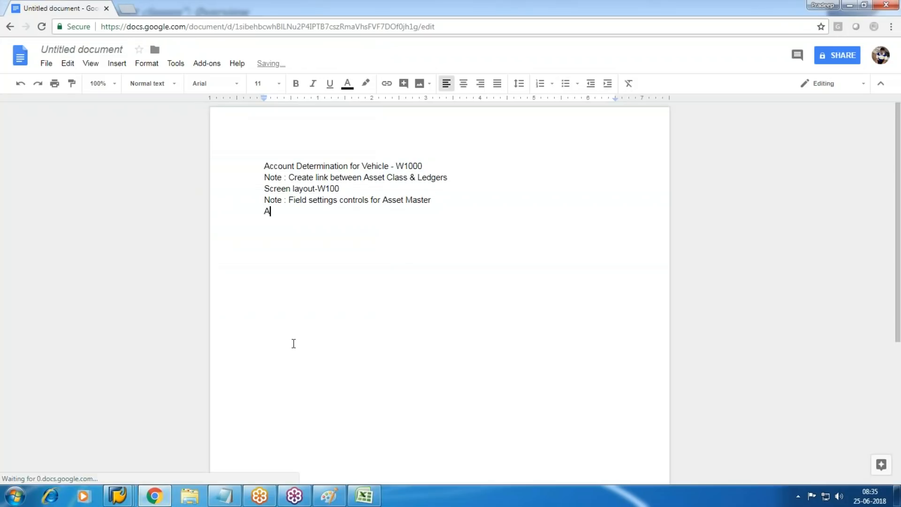
text(sset Class-W10)
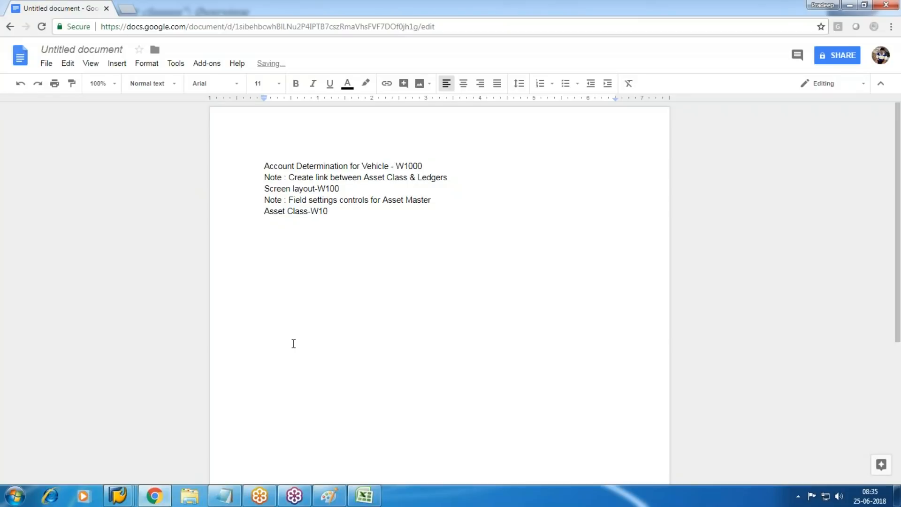
key(alt+Tab)
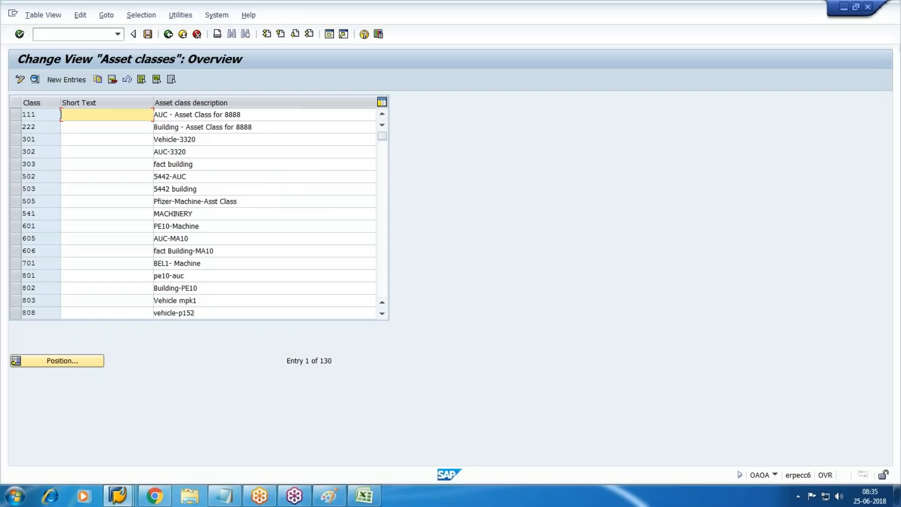
Step: Add a new asset class W10 with the description 'WM10-Vehicle'
click(68, 78)
text(W10)
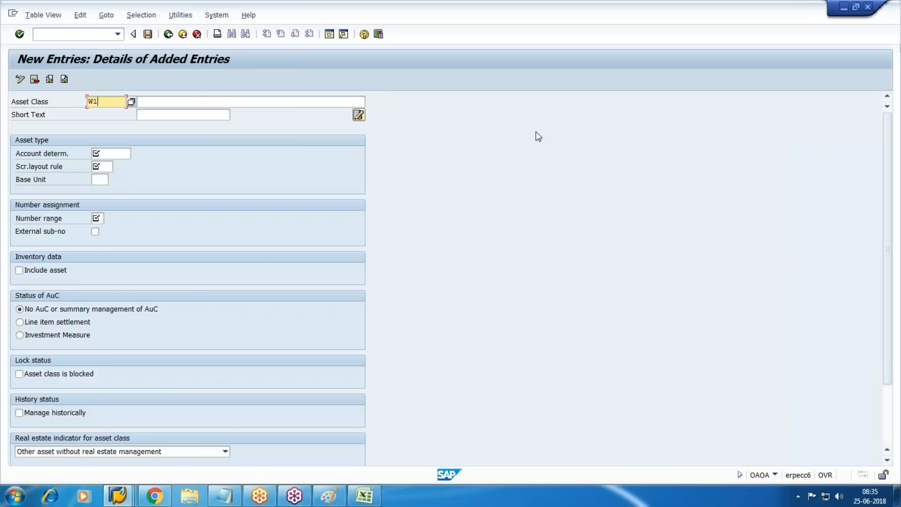
key(Tab)
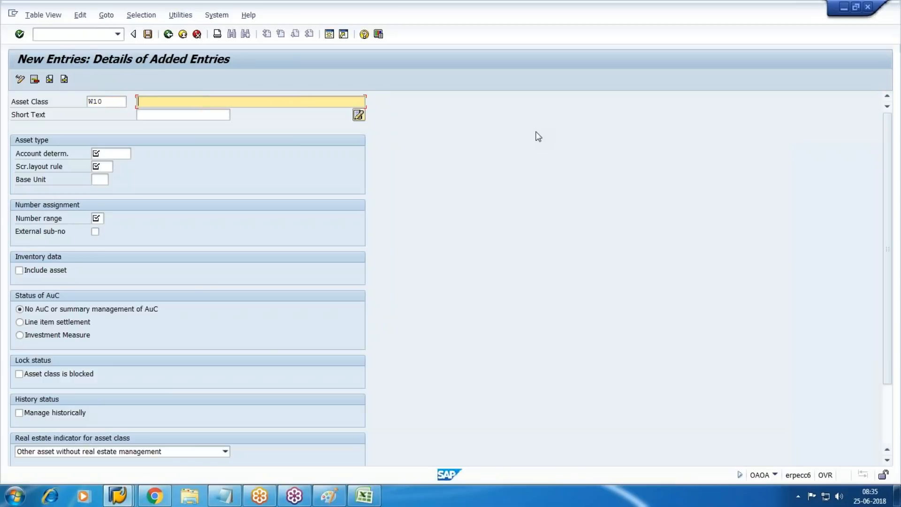
text(WM10-Vehicle)
key(Return)
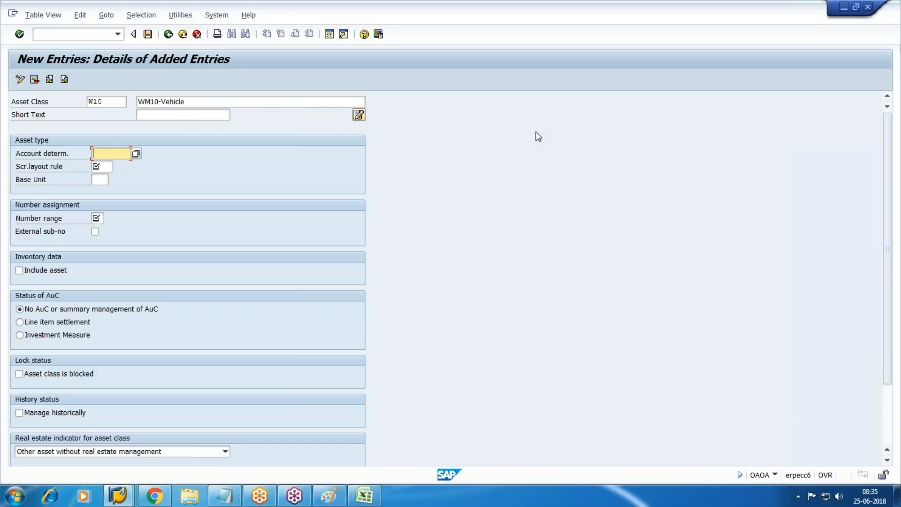
Step: Set account determination W1000, screen layout rule W100, number range 01, and tick Include asset
text(w1000)
key(Tab)
text(w100)
key(Tab)
key(Return)
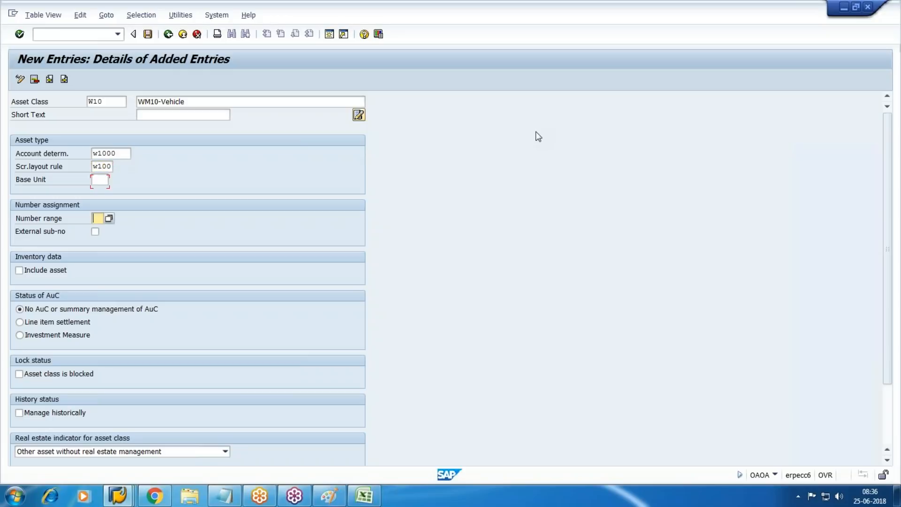
text(01)
key(Tab)
click(888, 148)
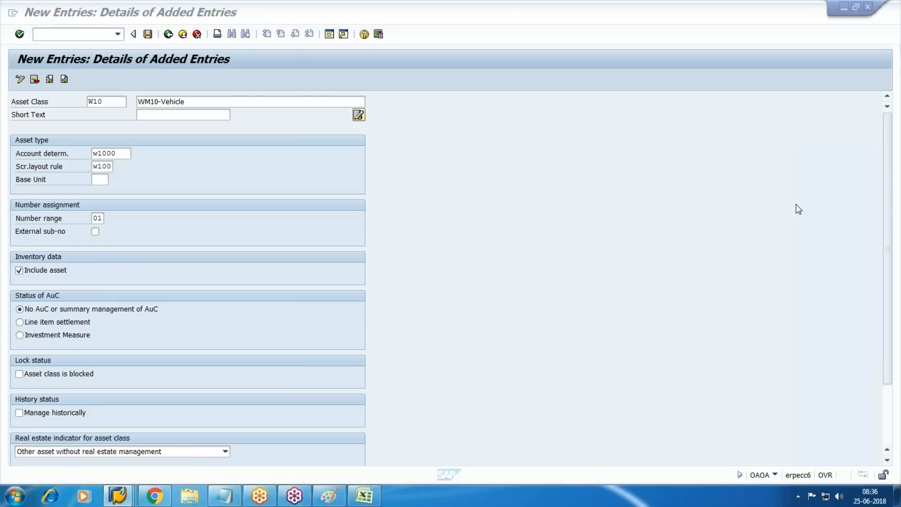
click(810, 170)
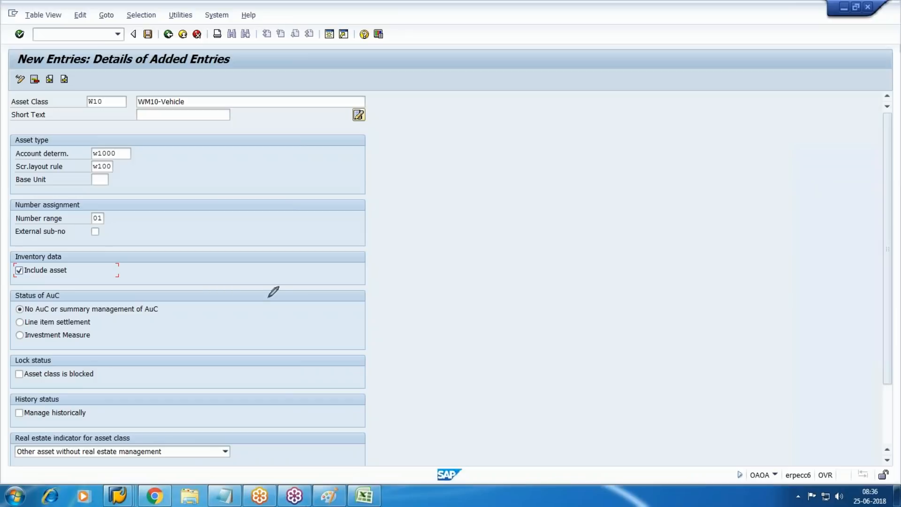
Step: Mark up the Status of AuC options with red annotations, then clear them
mouse_move(180, 335)
mouse_down()
mouse_move(4, 345)
mouse_move(39, 285)
mouse_move(193, 323)
mouse_move(161, 347)
mouse_up()
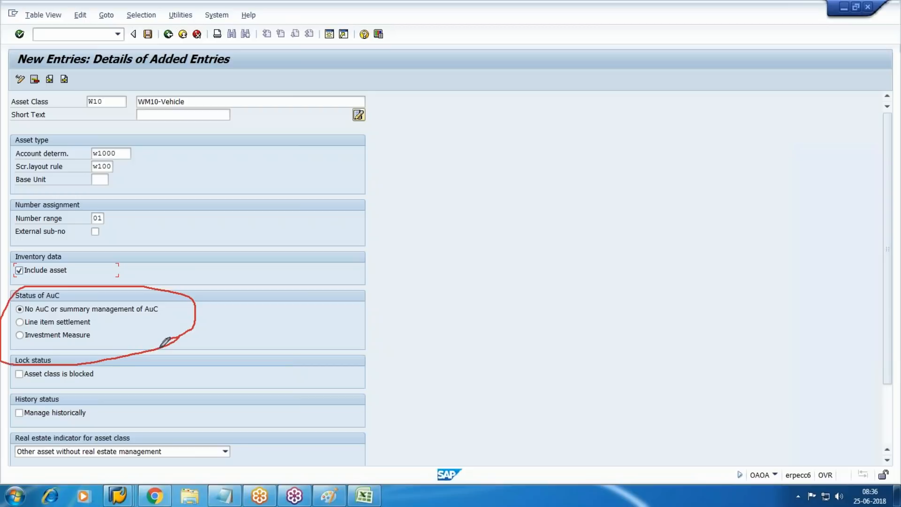
drag(41, 292, 103, 335)
drag(92, 296, 7, 341)
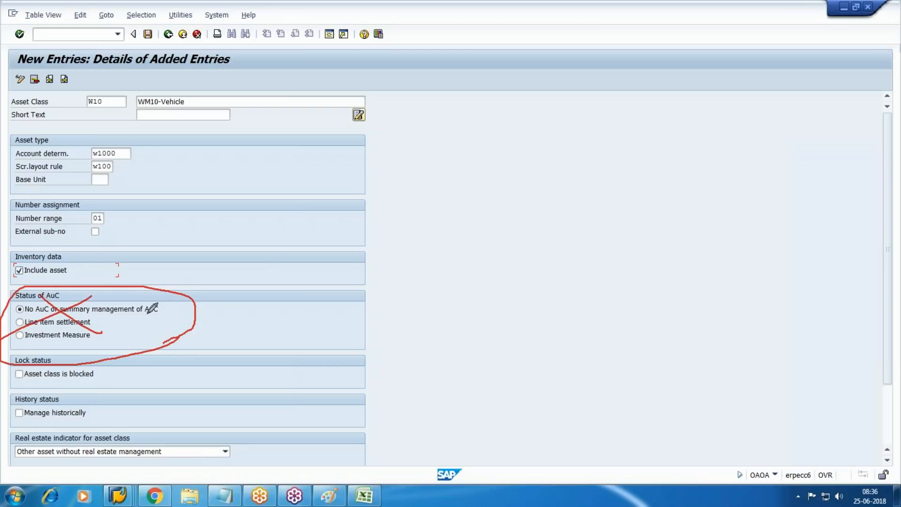
click(805, 218)
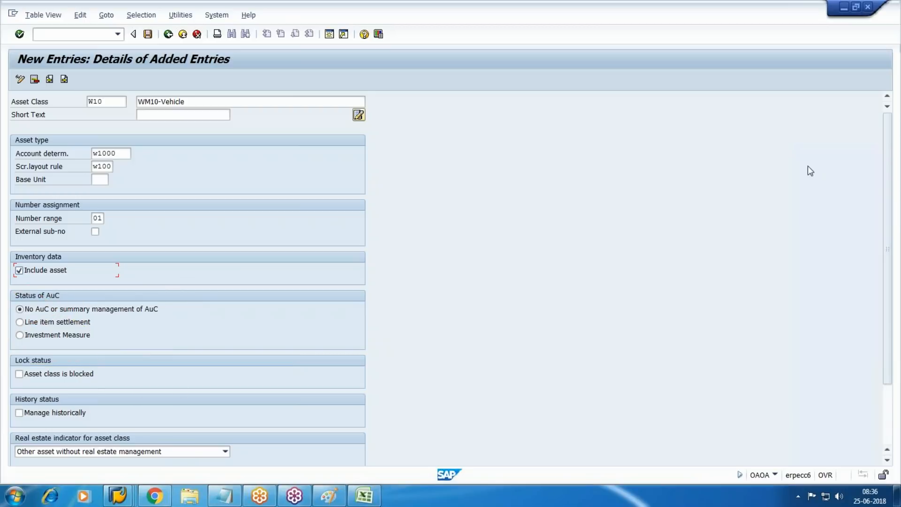
Step: Save asset class W10 under the customizing request, then enter 01 in Paint's No Range box
click(148, 34)
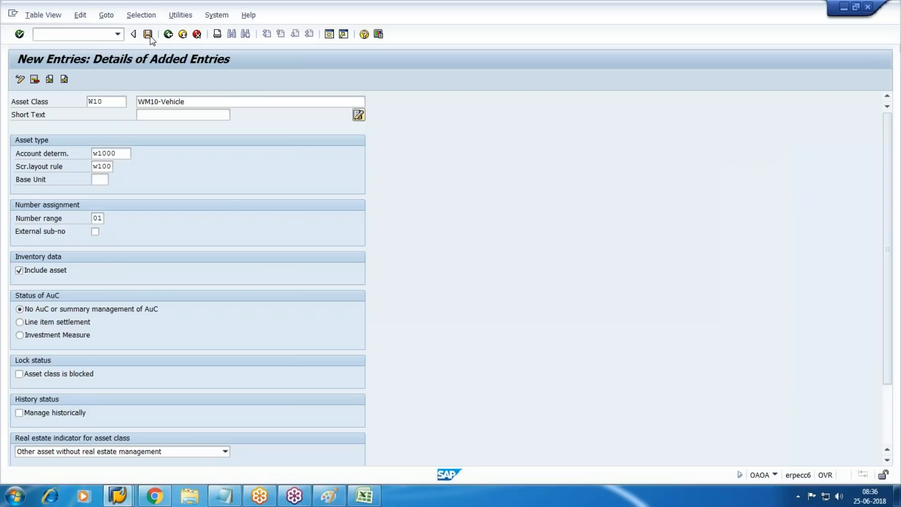
click(197, 211)
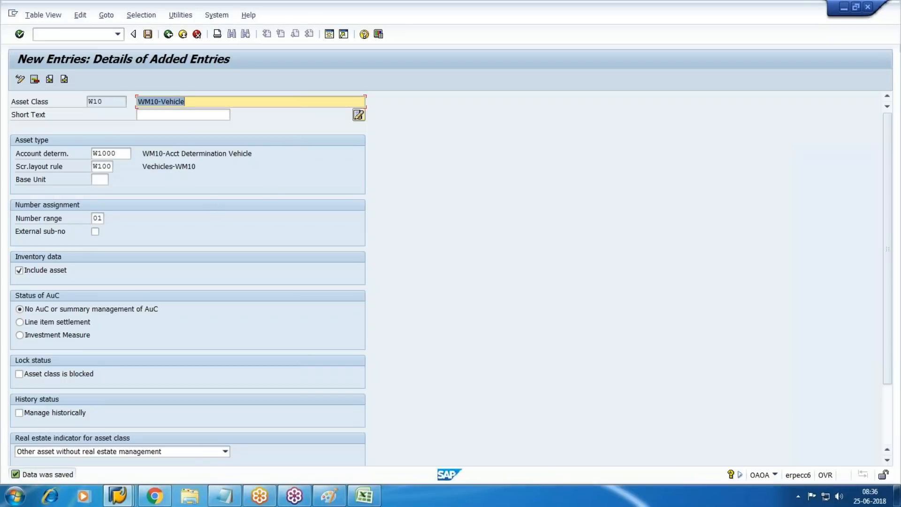
click(329, 495)
text(01)
click(568, 224)
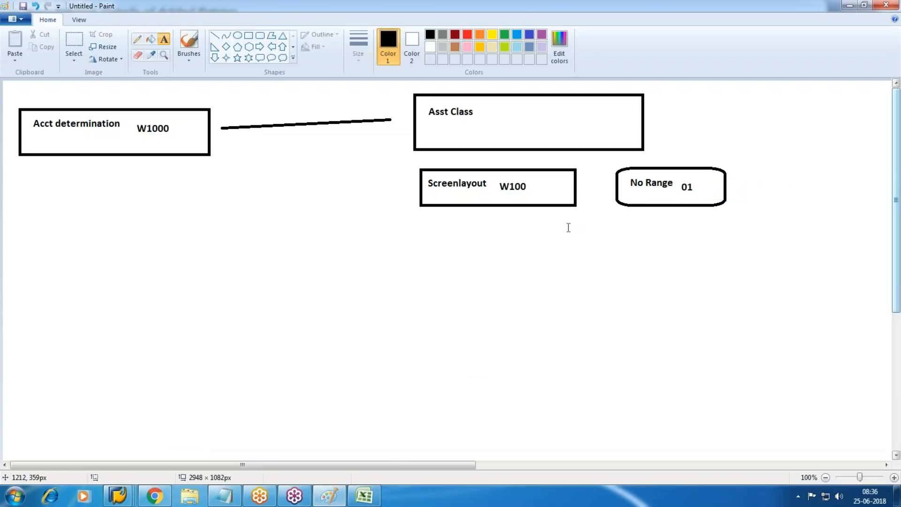
Step: Draw a rectangle under the Screenlayout box and label it 'Base Method -'
drag(426, 234, 700, 276)
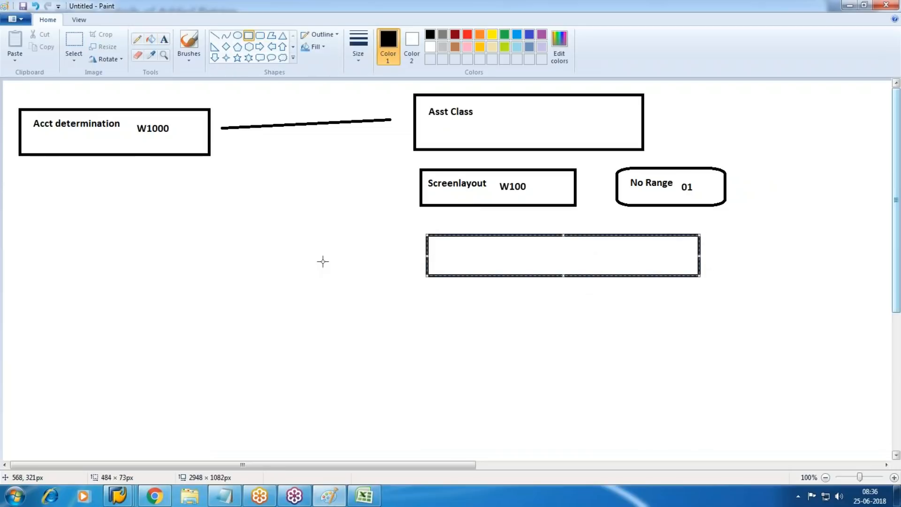
click(164, 39)
drag(463, 239, 640, 266)
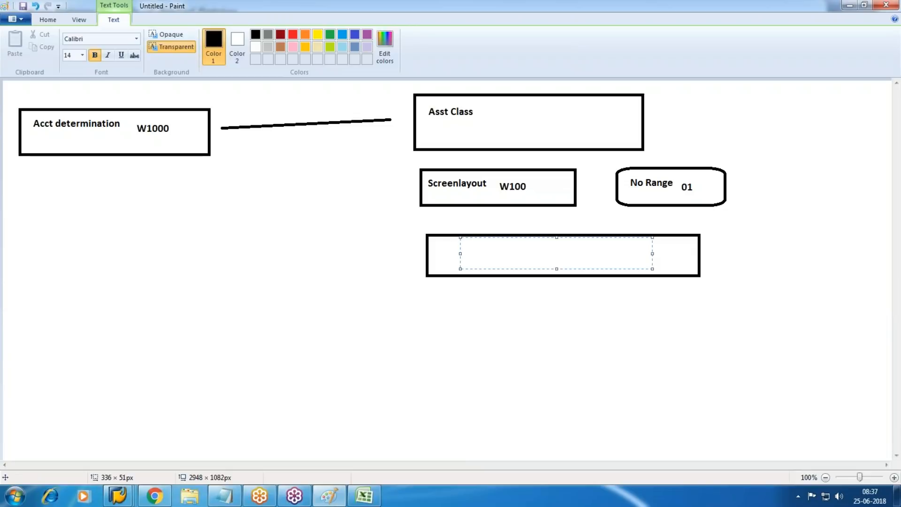
text(Base Method -)
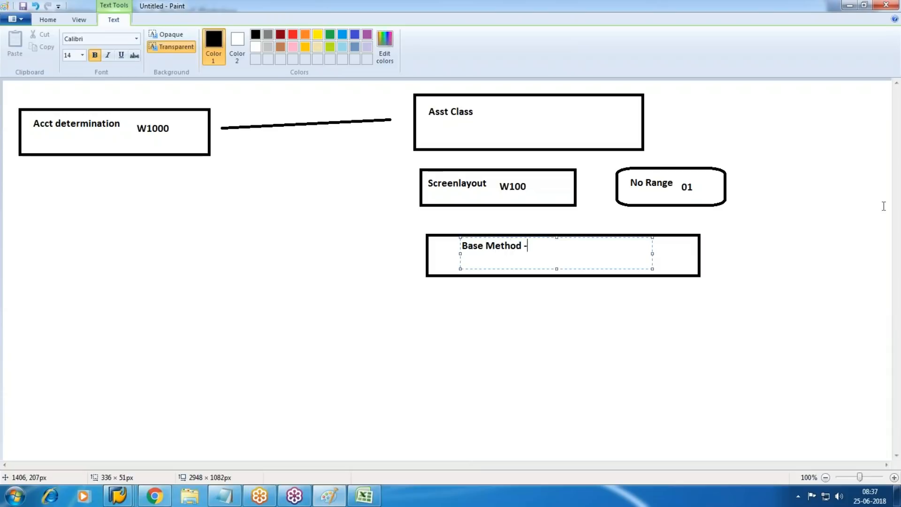
click(827, 295)
Step: Draw two side-by-side boxes low on the canvas and label them SLM and WDV
scroll(482, 225, down, 2)
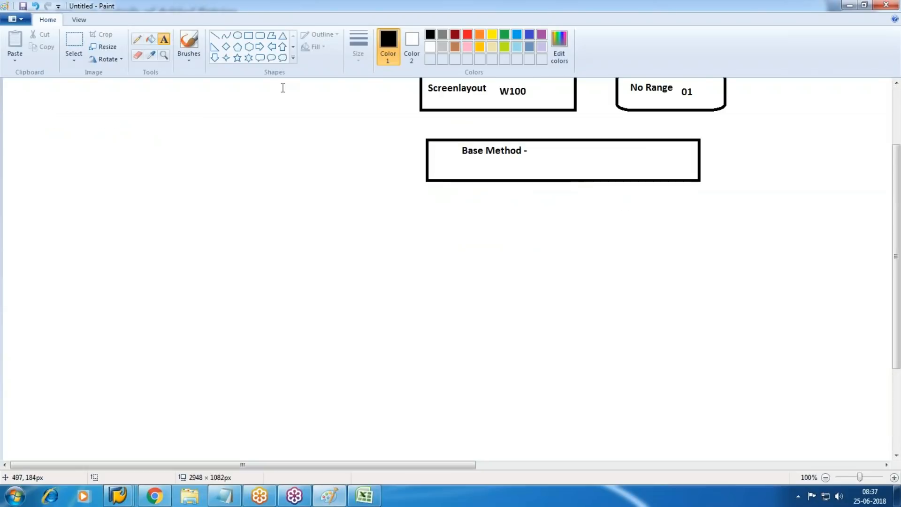
click(249, 36)
mouse_move(439, 369)
mouse_down()
mouse_move(511, 399)
mouse_move(577, 409)
mouse_up()
drag(638, 373, 760, 405)
click(165, 40)
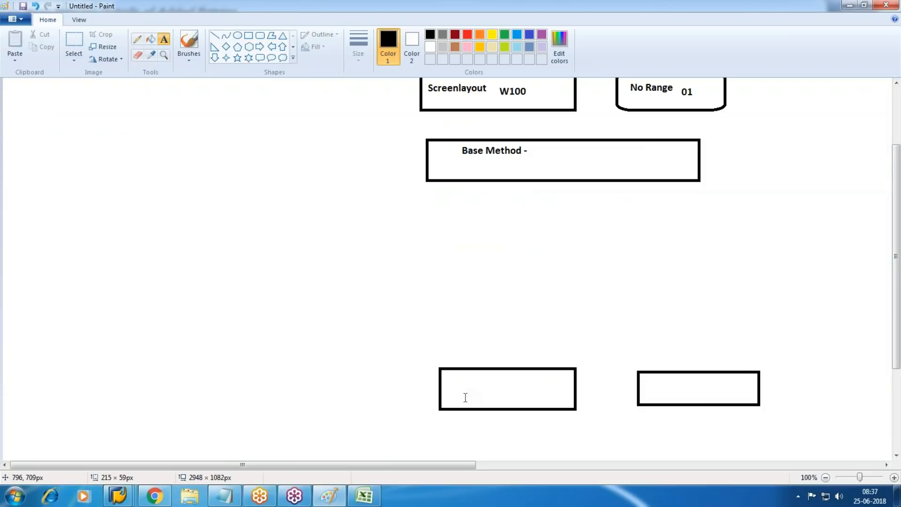
drag(452, 379, 562, 397)
text(SLM)
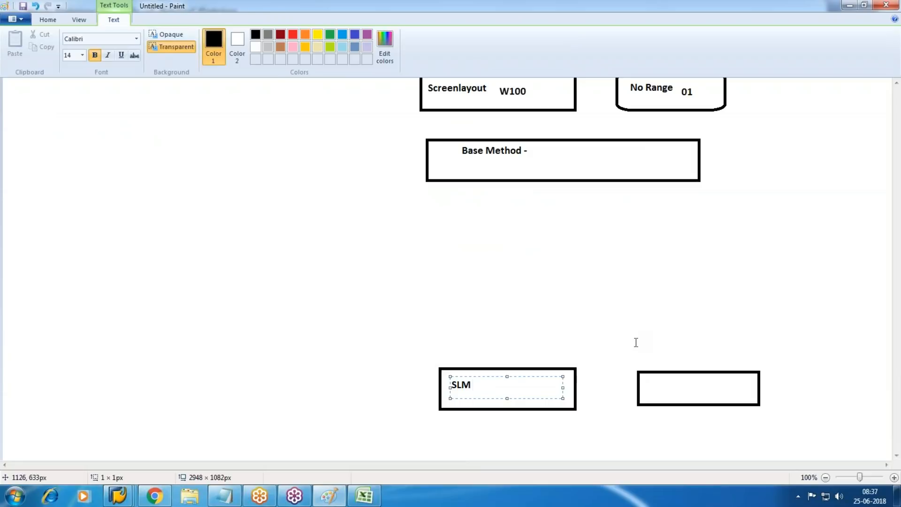
click(642, 386)
drag(650, 380, 728, 395)
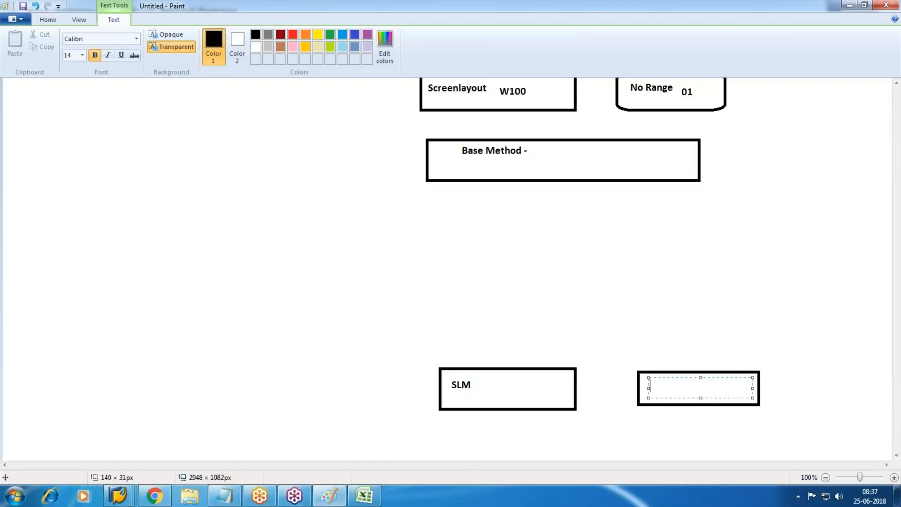
text(WDV)
Step: Write 'Multi Level method' beneath WDV and draw an ellipse below Base Method
drag(627, 413, 763, 434)
text(Multi)
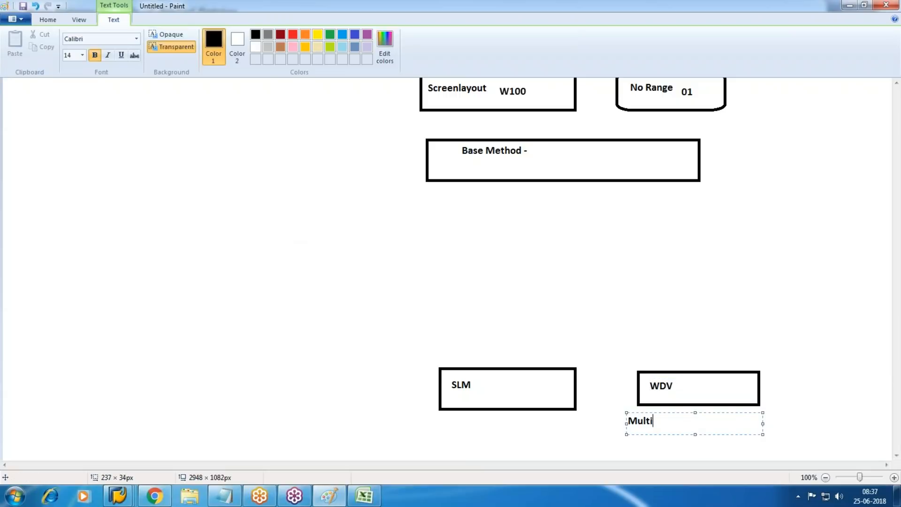
text( Level method)
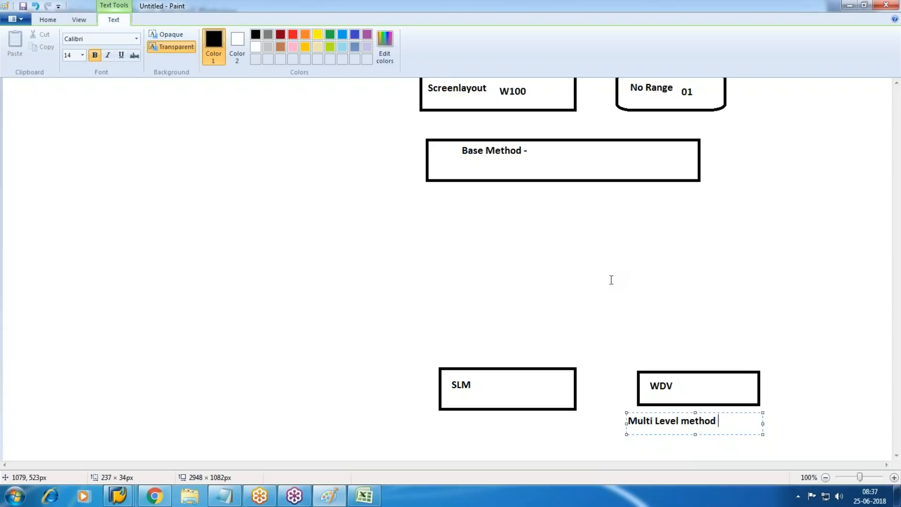
click(796, 250)
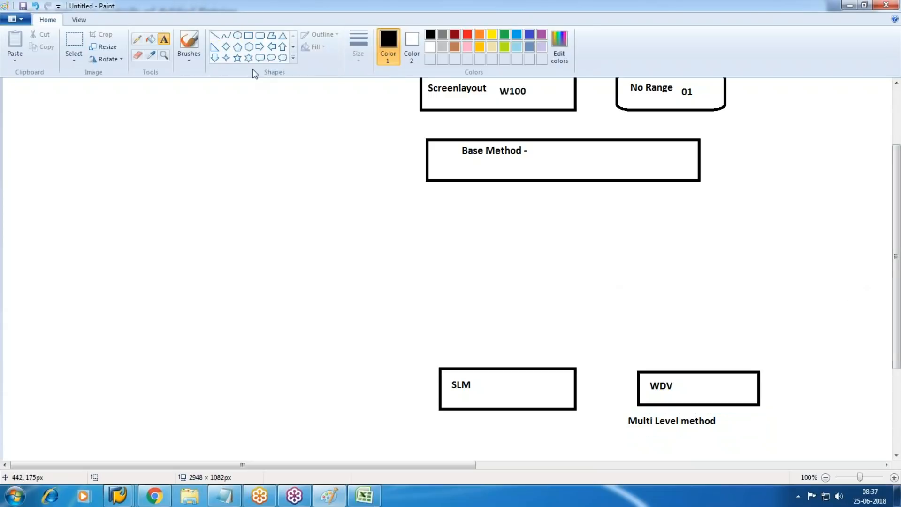
click(238, 36)
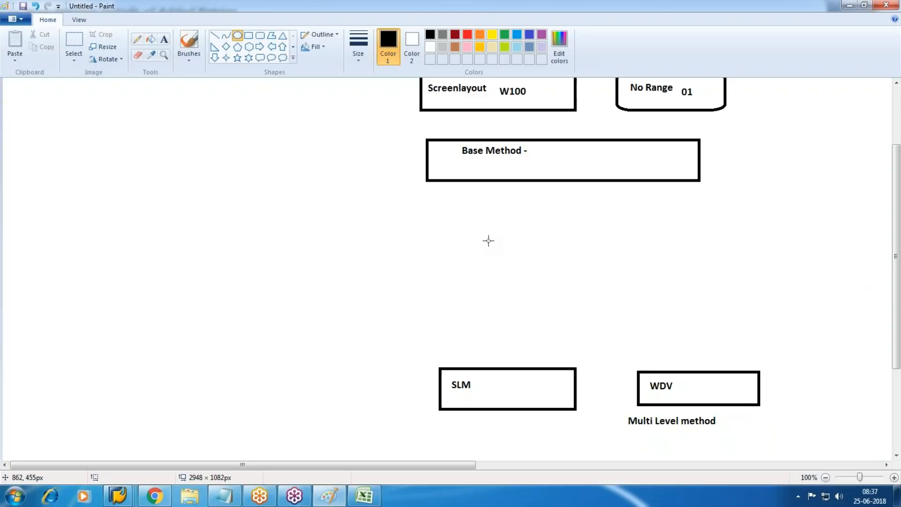
drag(487, 240, 561, 280)
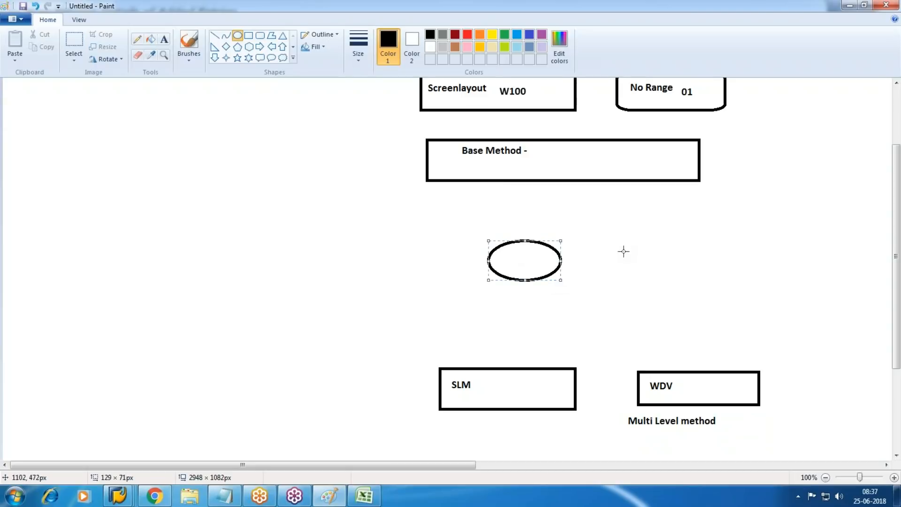
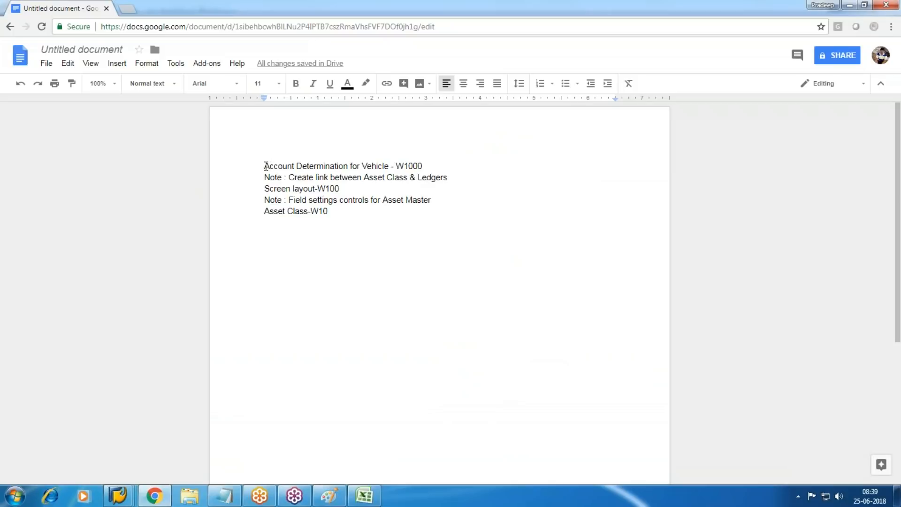
Step: Add a blank line above the Google Docs notes, paste then undo the diagram, and return to Paint
key(Return)
key(Return)
key(Return)
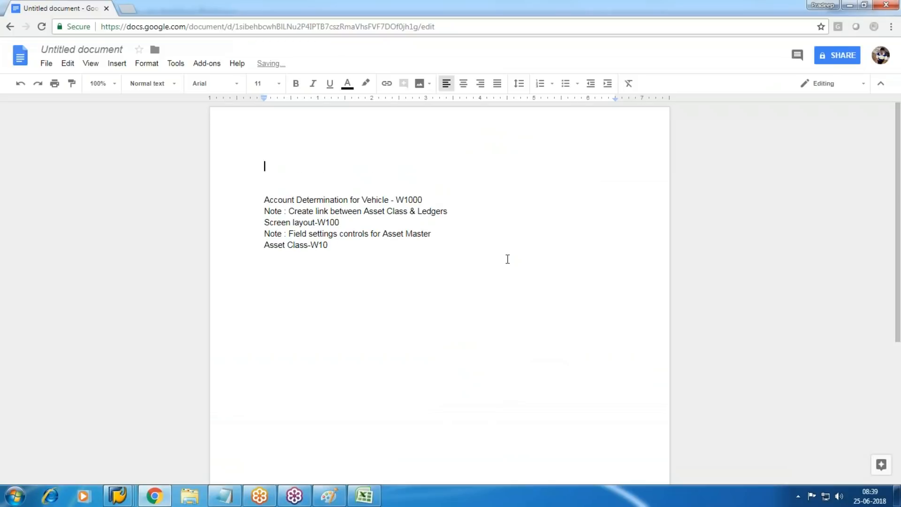
key(ctrl+v)
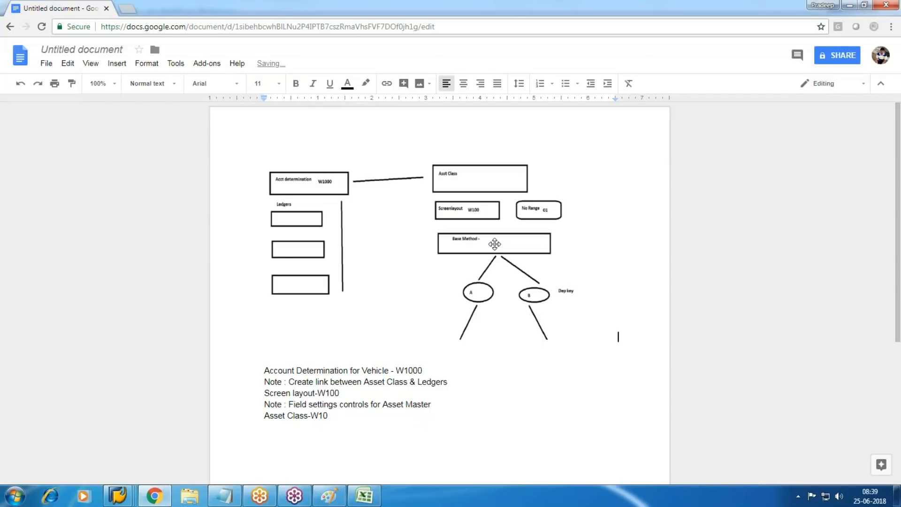
key(ctrl+z)
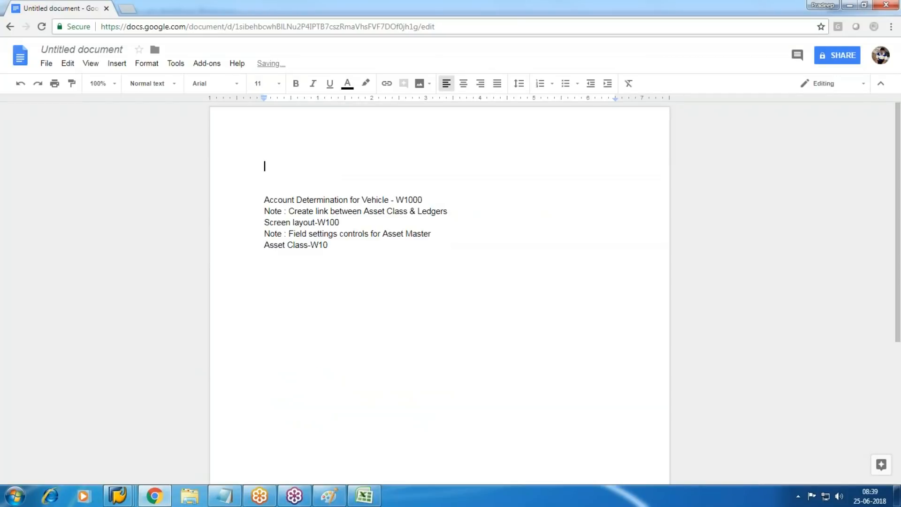
key(alt+Tab)
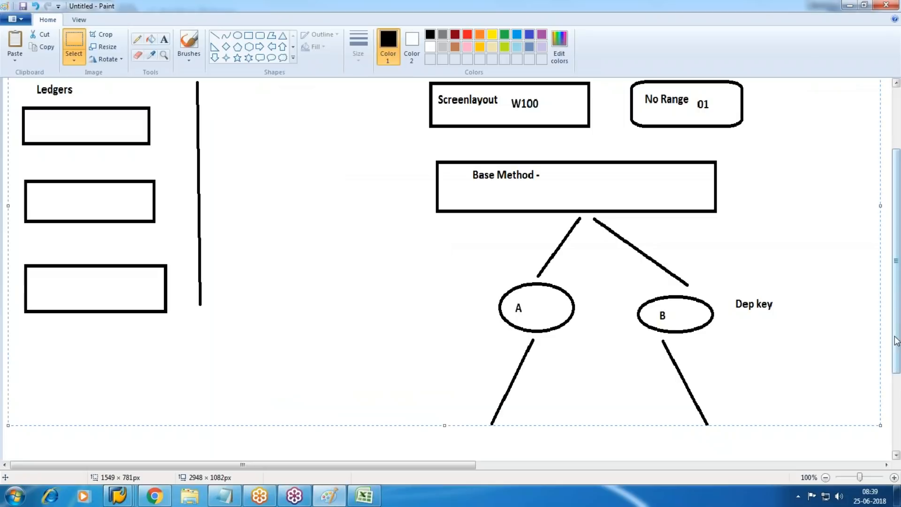
Step: Resize the current Paint canvas selection and click away to deselect it
drag(897, 303, 883, 409)
scroll(898, 371, down, 3)
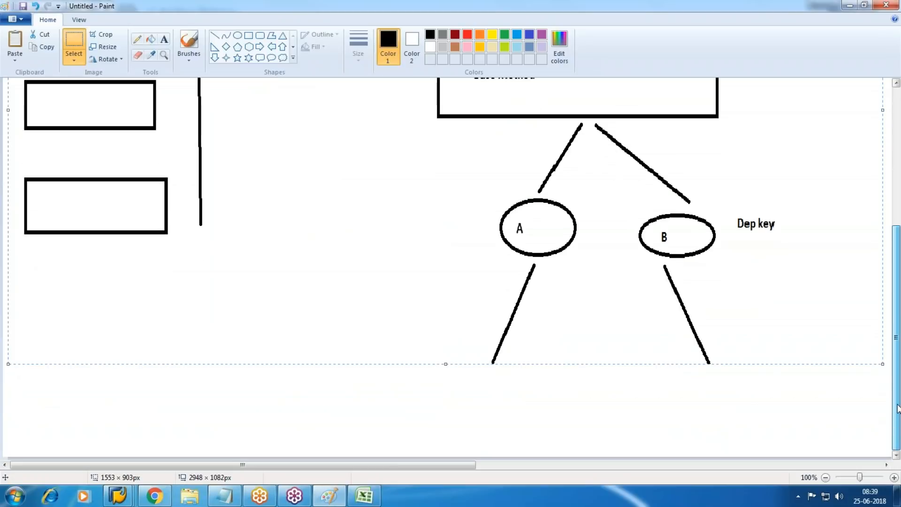
click(852, 364)
scroll(759, 349, up, 10)
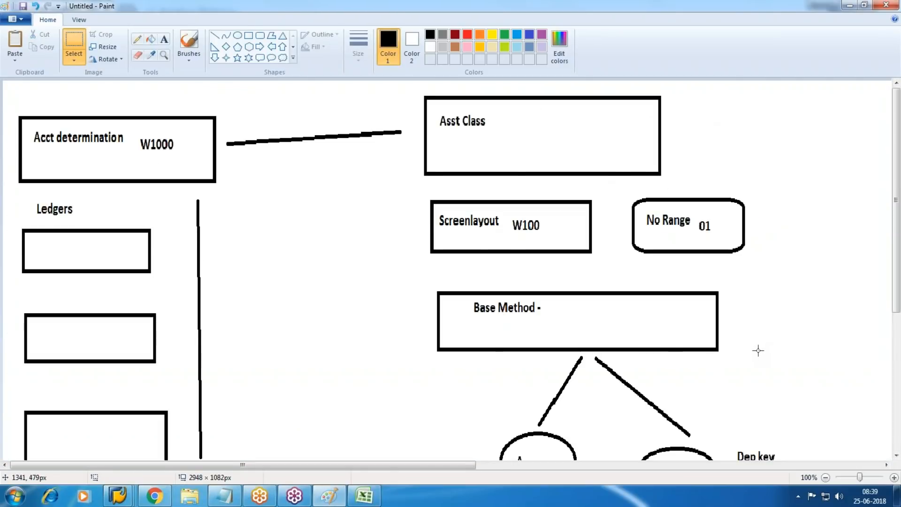
scroll(757, 338, down, 10)
scroll(754, 334, up, 10)
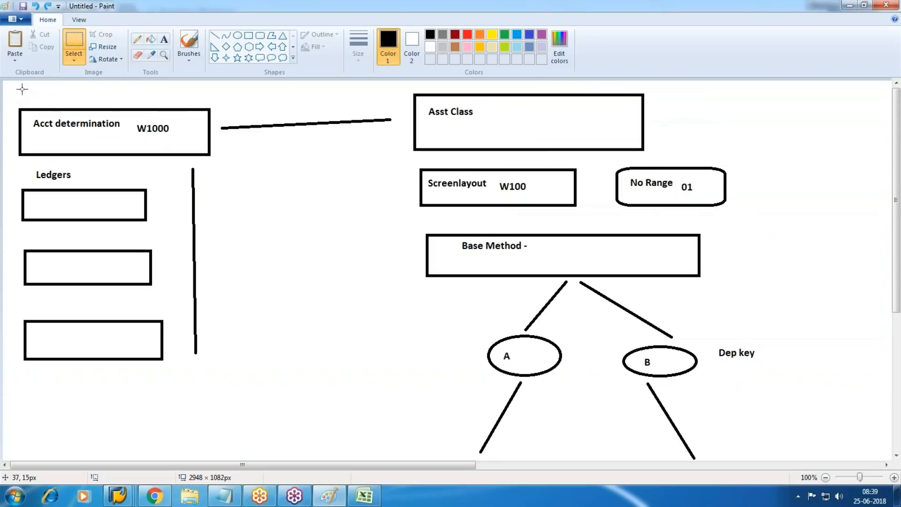
Step: Select the whole diagram, stretch it taller, then undo the stretch to restore its proportions
drag(5, 85, 848, 450)
scroll(745, 322, down, 2)
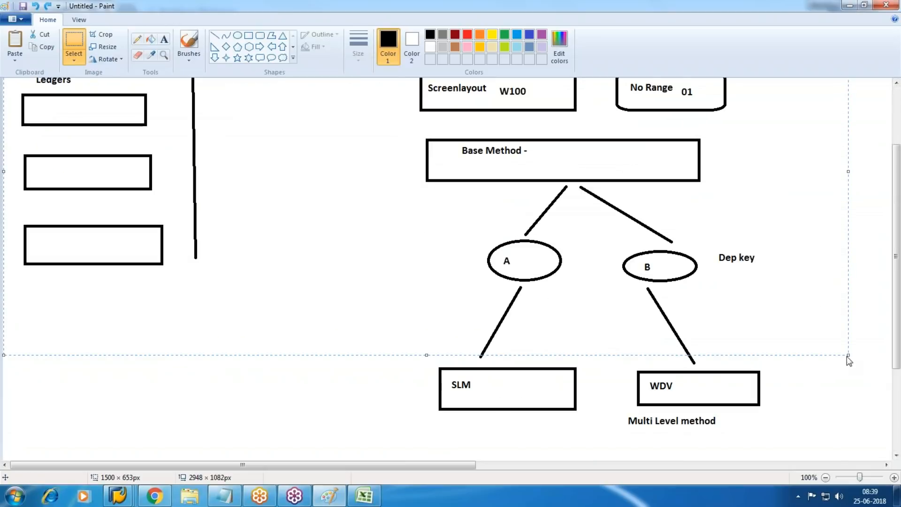
drag(850, 358, 852, 430)
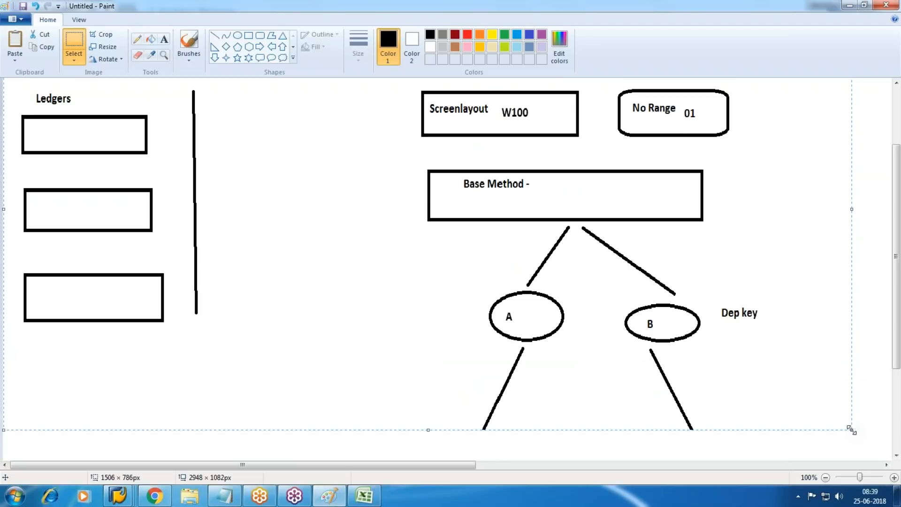
drag(897, 342, 899, 401)
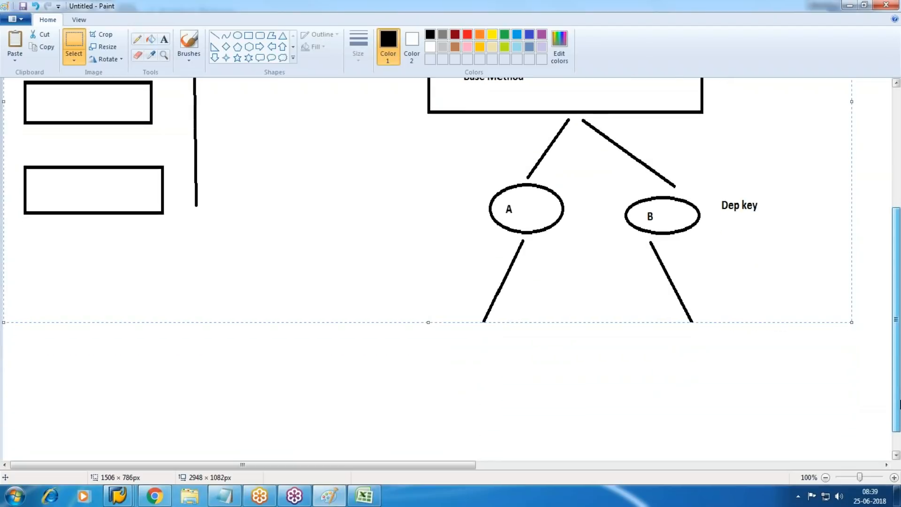
mouse_move(853, 322)
mouse_down()
mouse_move(861, 327)
mouse_move(869, 392)
mouse_up()
scroll(801, 324, down, 1)
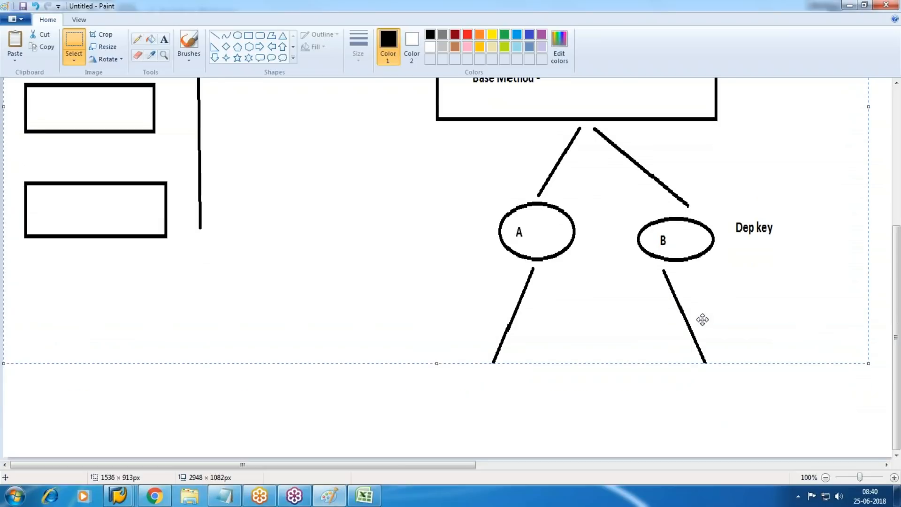
click(657, 390)
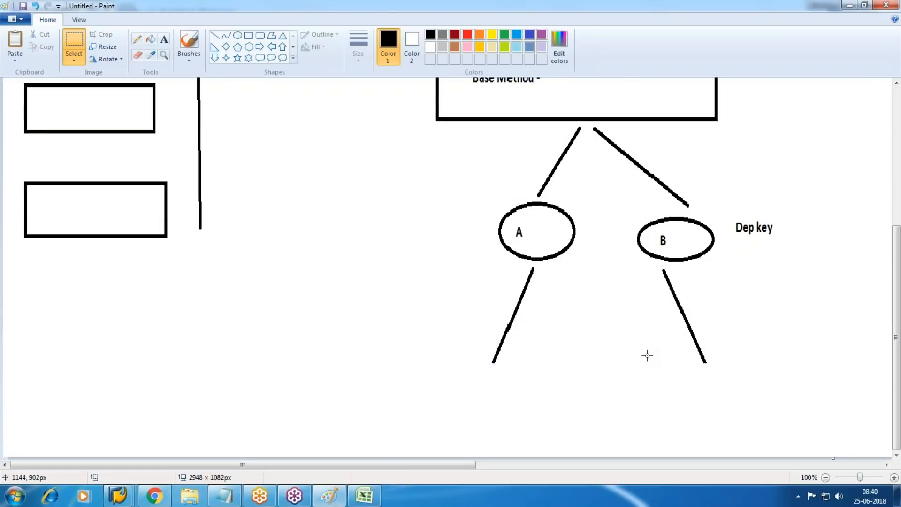
key(ctrl+z)
Step: Switch to the SAP New Entries window for the asset class
scroll(649, 336, up, 4)
scroll(658, 334, down, 2)
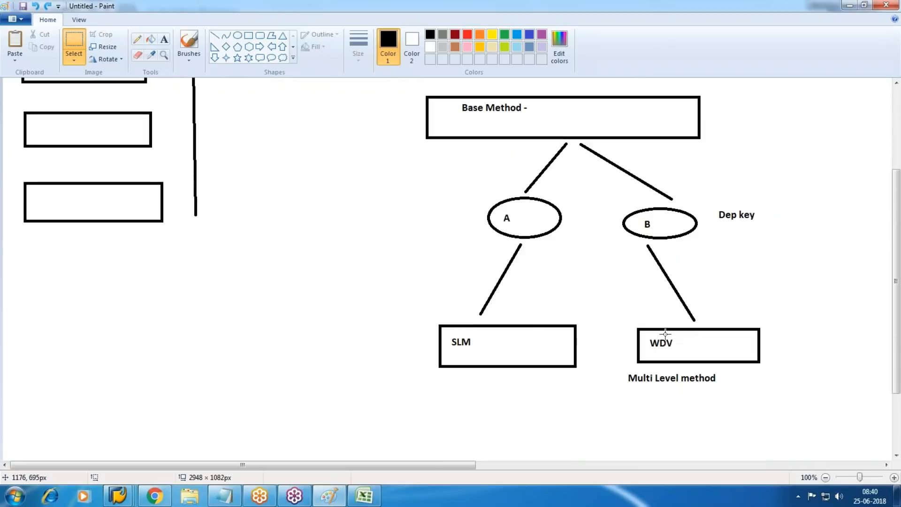
scroll(666, 333, up, 3)
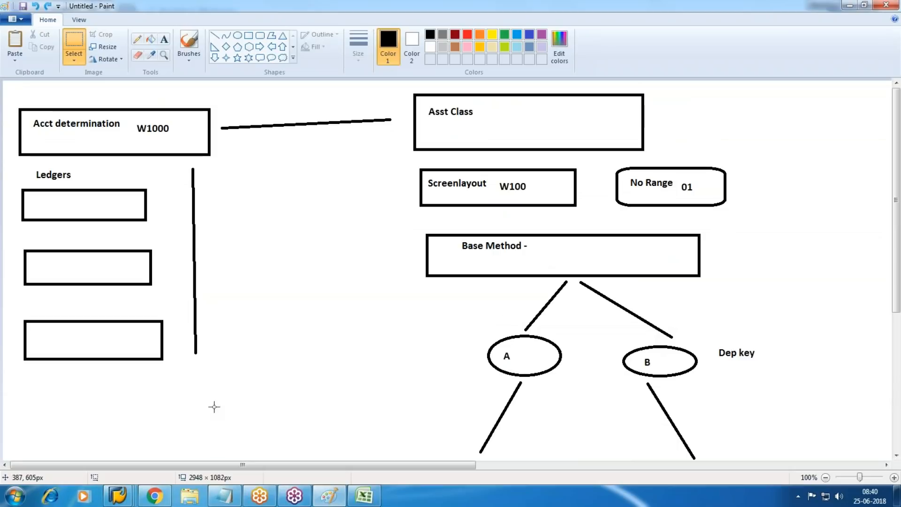
mouse_move(117, 496)
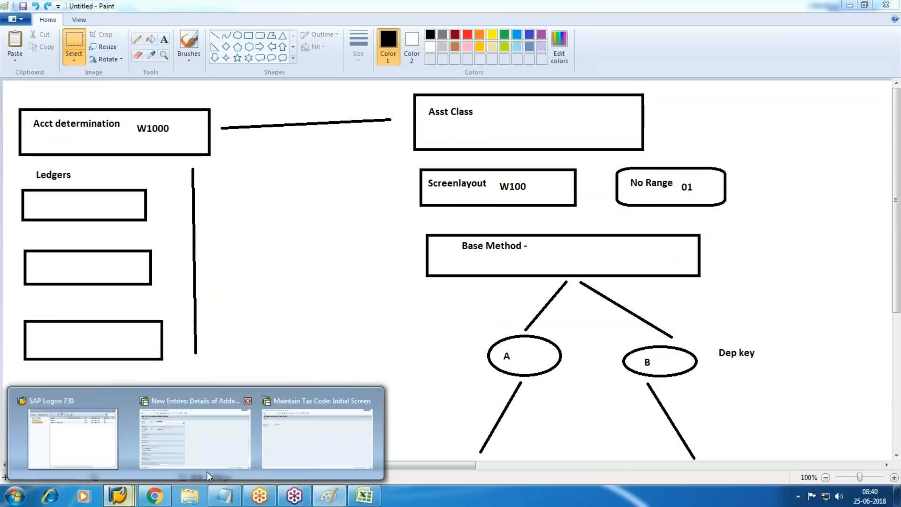
click(199, 435)
Step: Save the W10 asset class and go back to the IMG tree
click(148, 34)
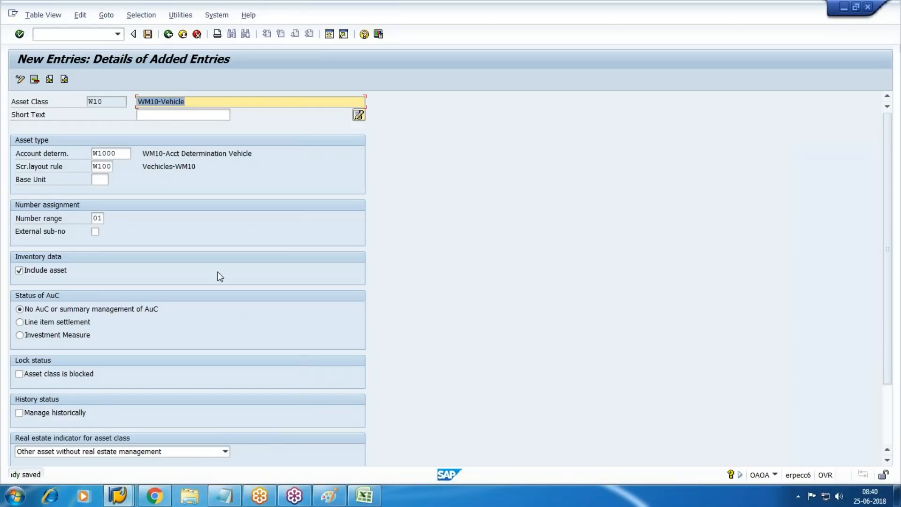
key(F3)
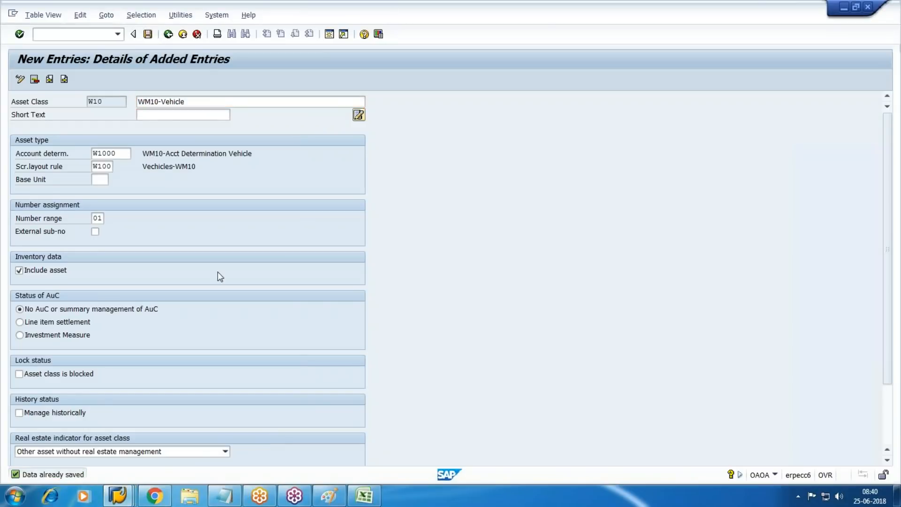
key(F3)
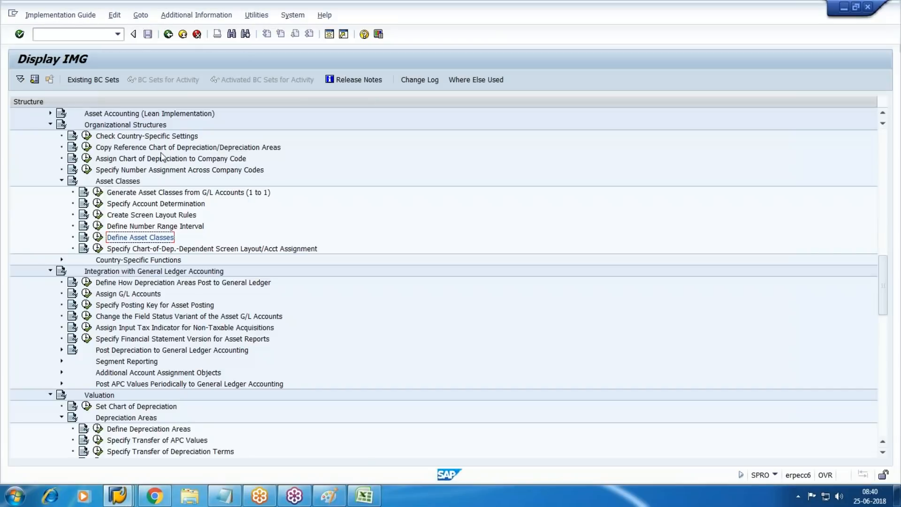
Step: Collapse Asset Classes and run Define How Depreciation Areas Post to General Ledger
scroll(128, 270, down, 1)
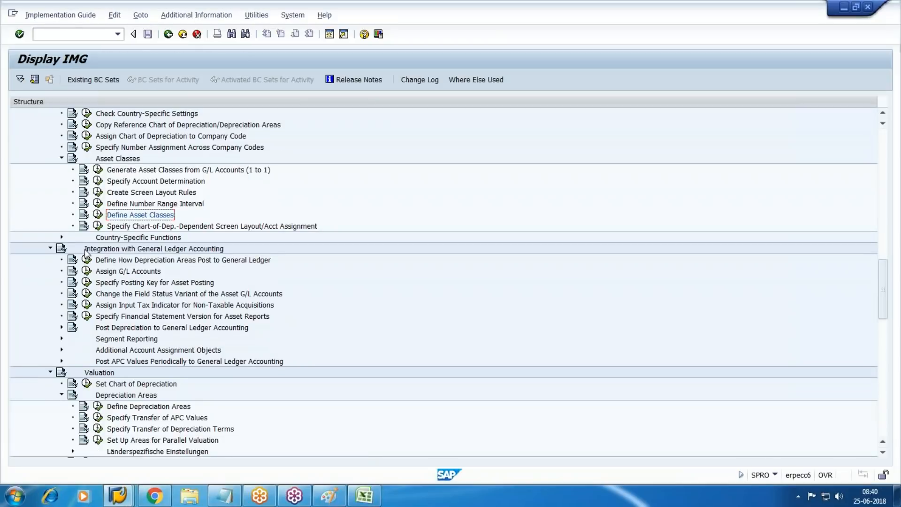
click(62, 159)
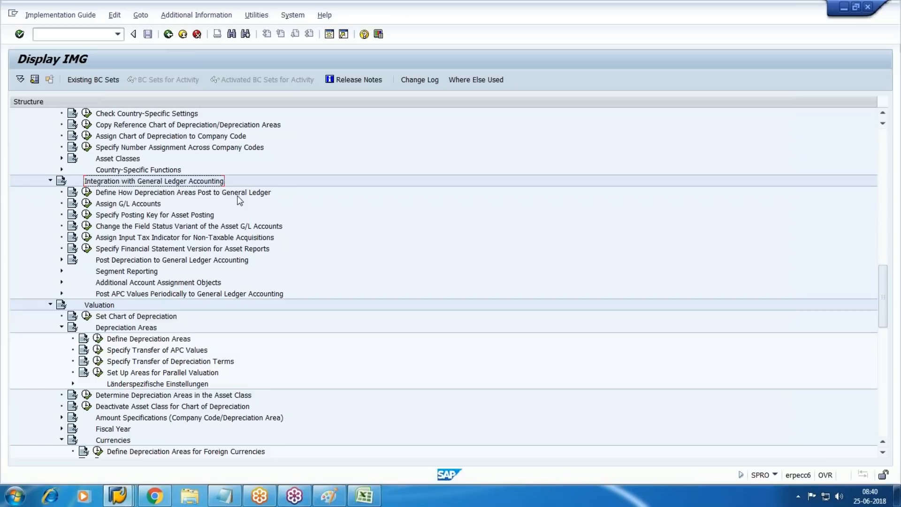
click(86, 192)
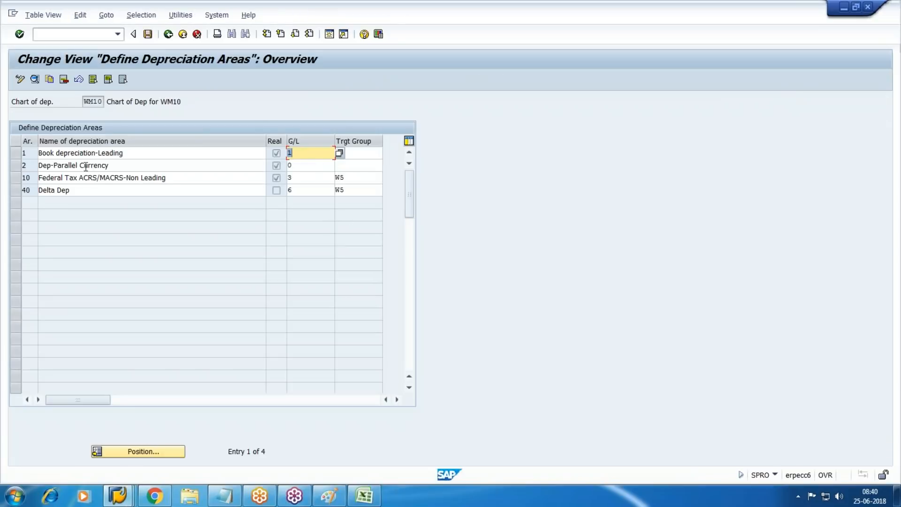
Step: Enter target group 0L for book depreciation area 1 and go back to the IMG
click(370, 151)
text(0L)
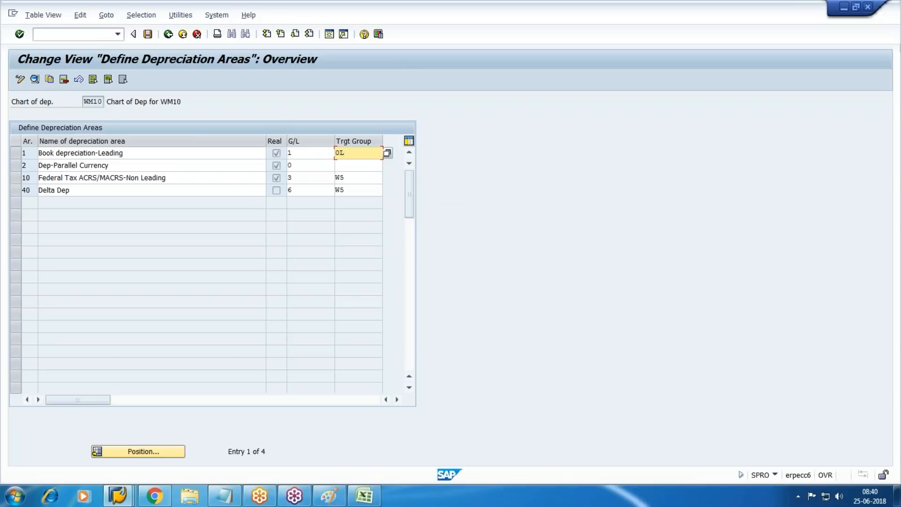
click(168, 34)
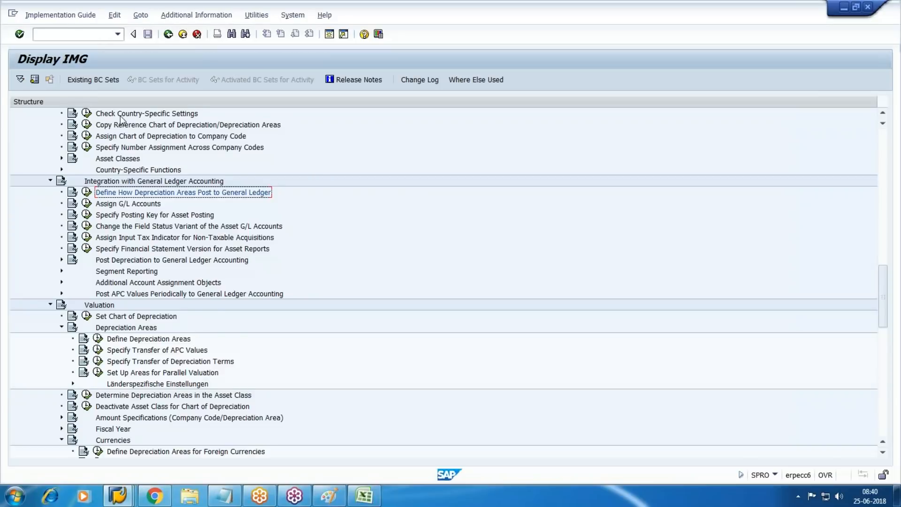
Step: Open FS00 central G/L account editing in the Maintain Tax Code session
scroll(121, 120, down, 2)
click(121, 500)
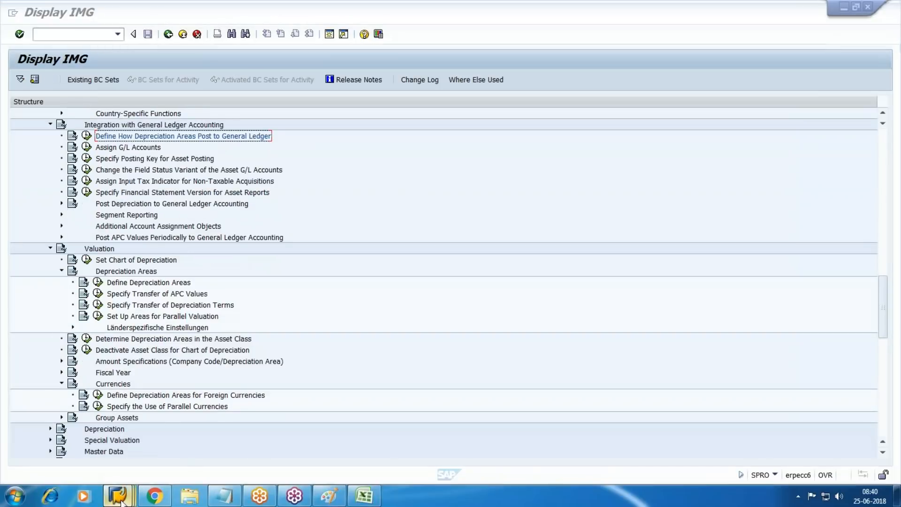
click(318, 446)
click(80, 32)
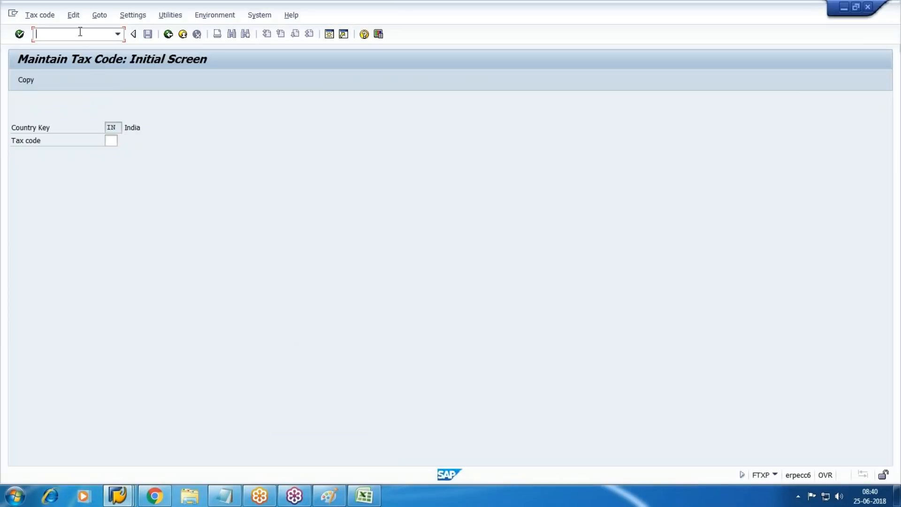
text(/nfs00)
key(Return)
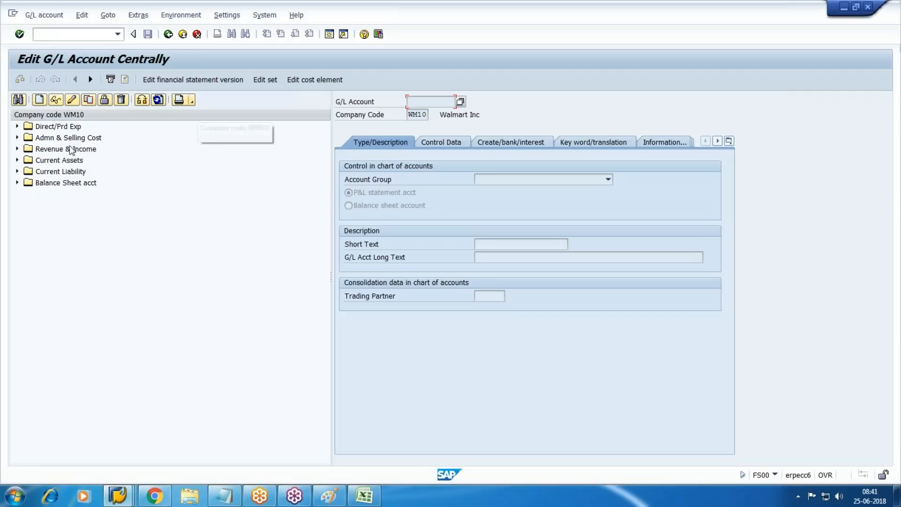
Step: In a new session, position the account groups list at WM10 and check the Fixed Assets range
click(329, 34)
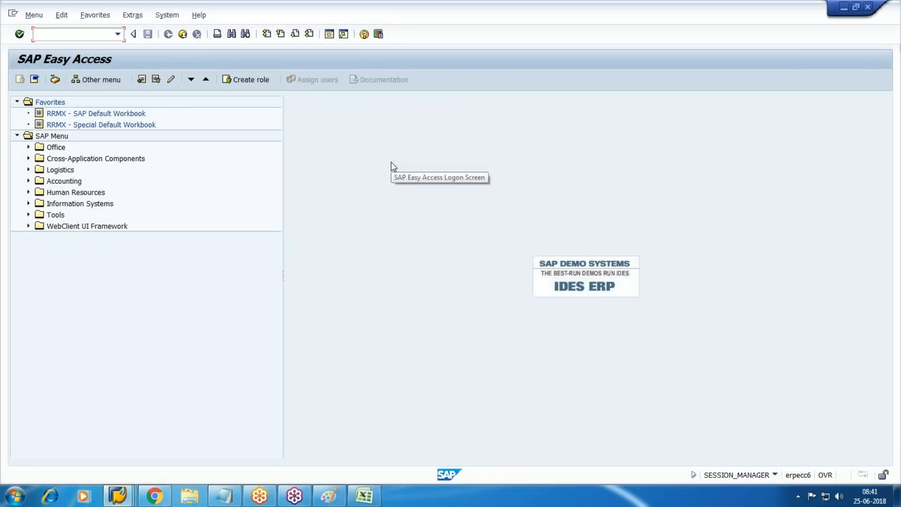
key(Return)
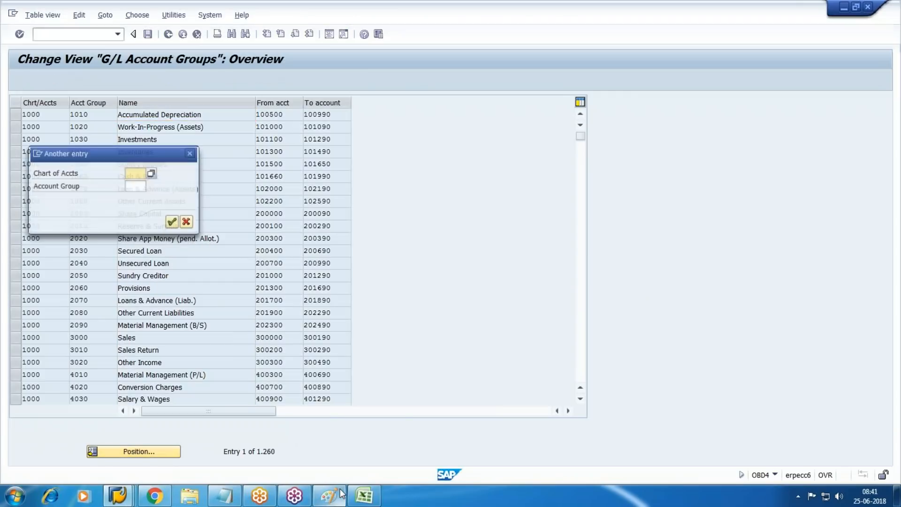
mouse_move(341, 493)
text(wm10)
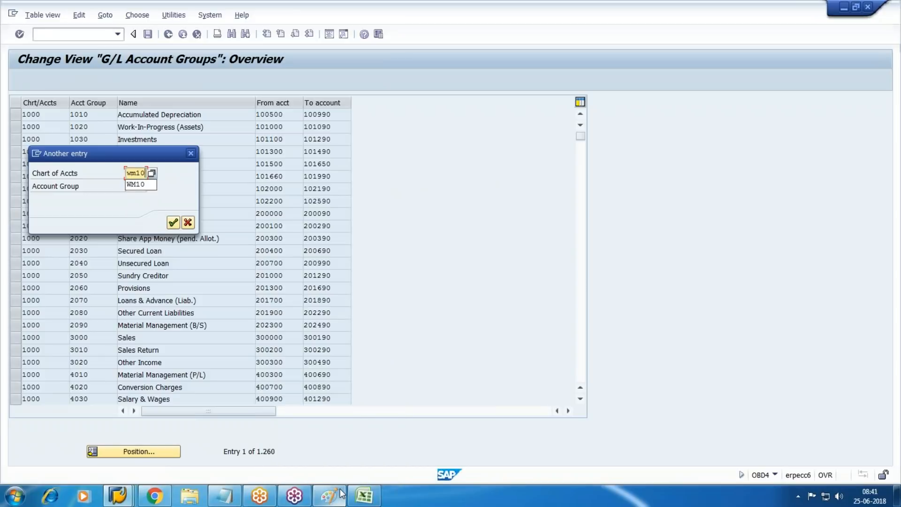
key(Return)
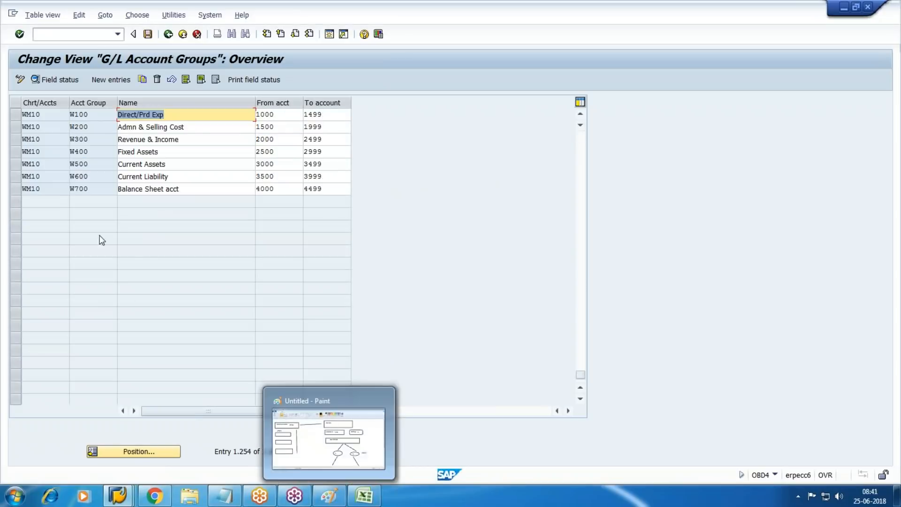
click(14, 151)
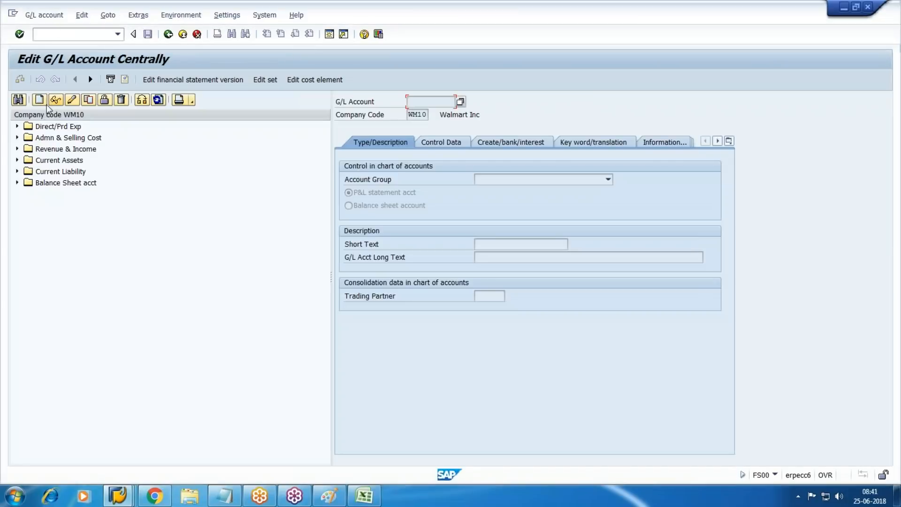
Step: Create G/L account 2500 as a balance sheet account in the Fixed Assets group
click(44, 103)
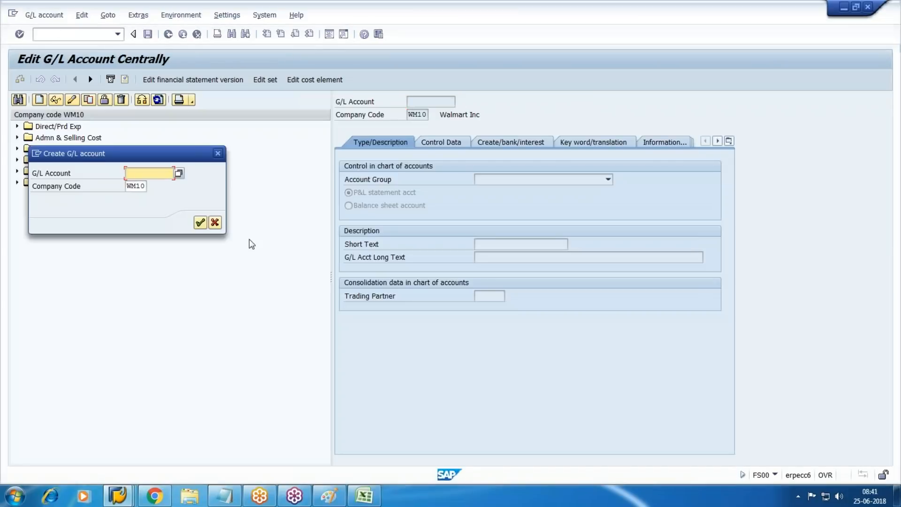
text(2500)
key(Return)
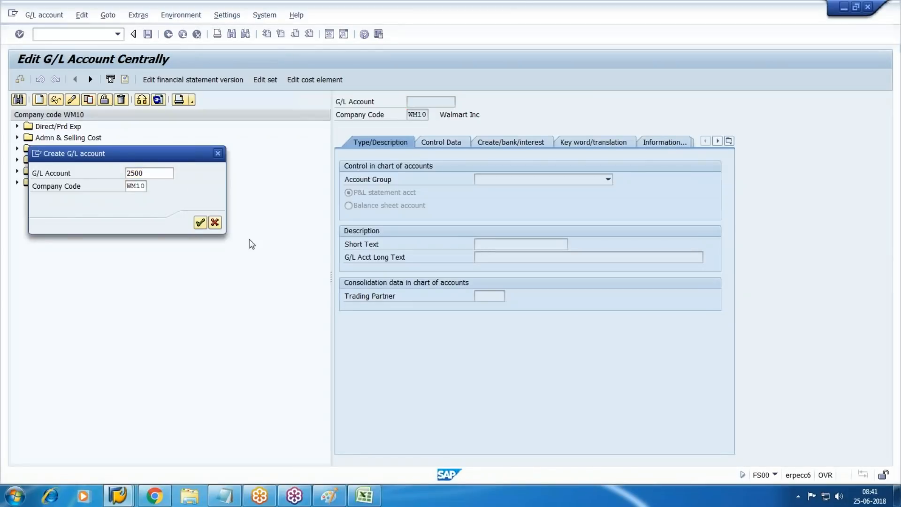
click(576, 180)
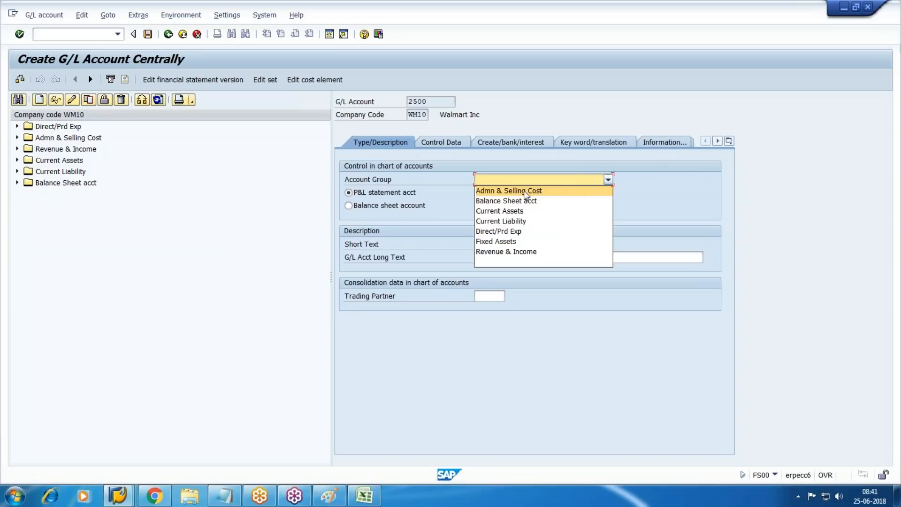
click(489, 241)
click(376, 206)
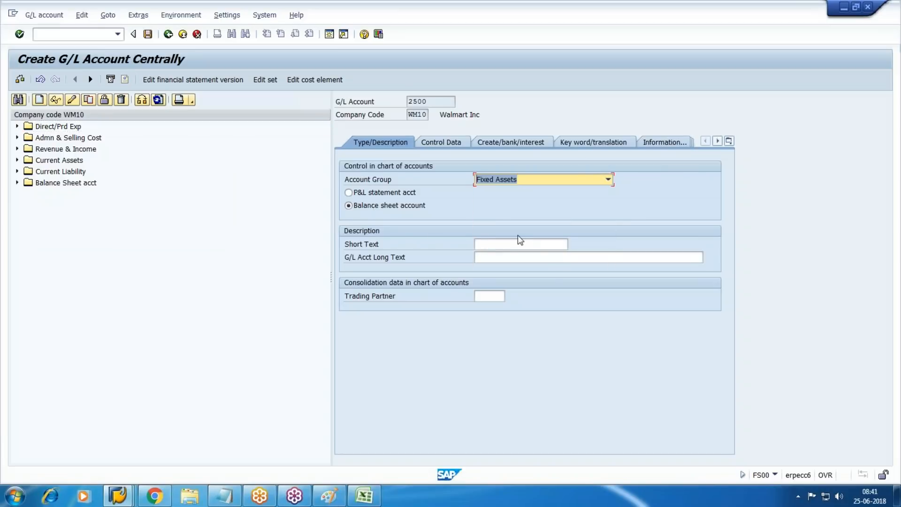
Step: Enter APC-Vehicle as both the short and long text
click(510, 246)
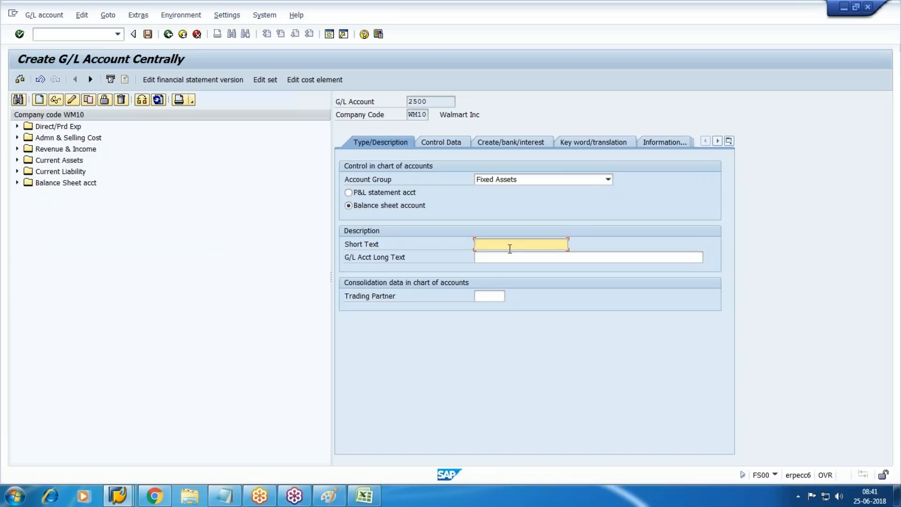
text(APC-Vehicle)
key(Tab)
key(shift+Tab)
key(Tab)
text(APC-Vehicle)
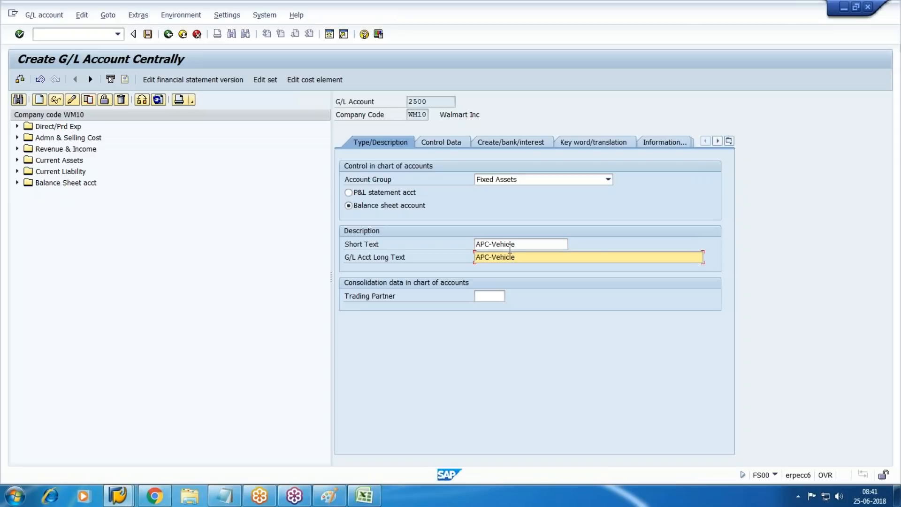
Step: In control data, set reconciliation type Assets, line item display on, and sort key 018
click(442, 142)
key(Tab)
key(Tab)
key(Tab)
key(Tab)
key(Tab)
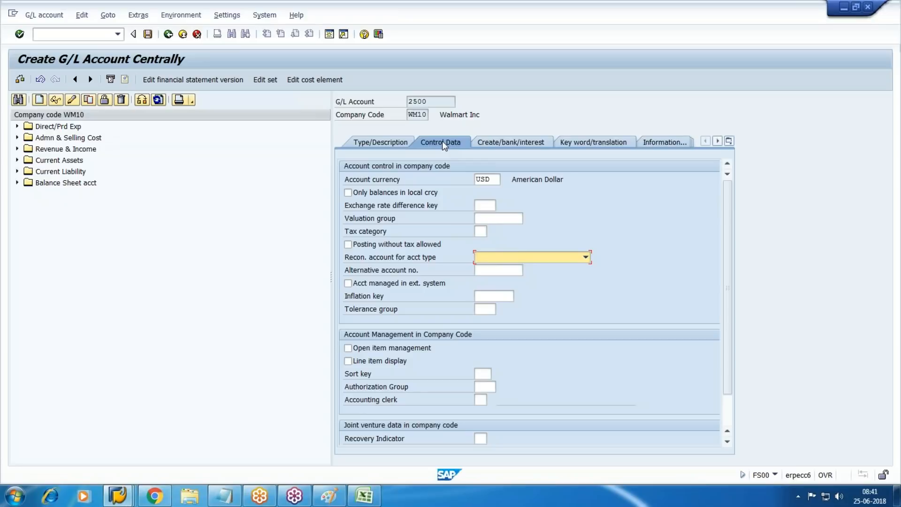
key(Down)
key(Tab)
key(Tab)
key(shift+Tab)
key(shift+Tab)
key(Up)
key(Tab)
key(Tab)
key(Tab)
key(Tab)
key(Tab)
key(Tab)
key(Tab)
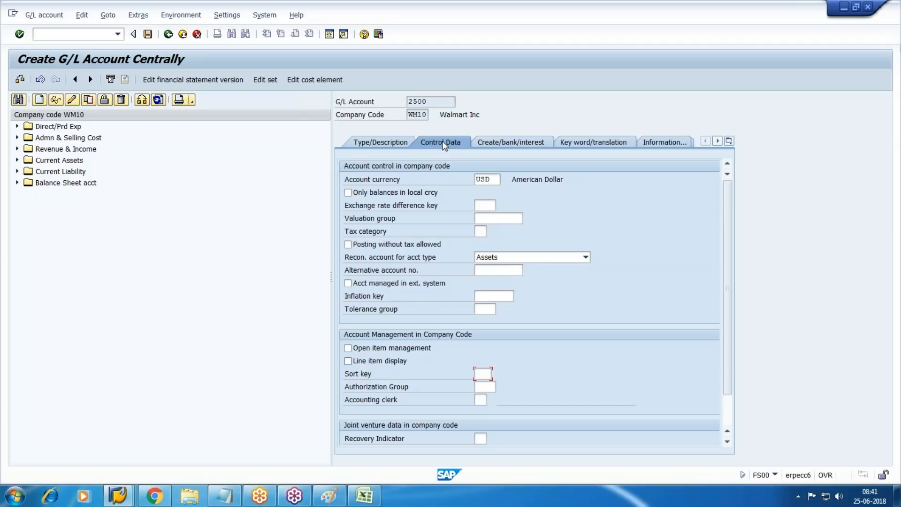
key(space)
key(Tab)
key(F4)
key(Down)
key(Down)
key(Down)
key(Down)
key(Down)
key(Down)
key(Down)
key(Down)
key(Down)
key(Down)
key(Down)
key(Down)
key(Down)
key(Down)
key(Return)
Step: Set field status group G067 Reconciliation accounts and save account 2500
click(512, 141)
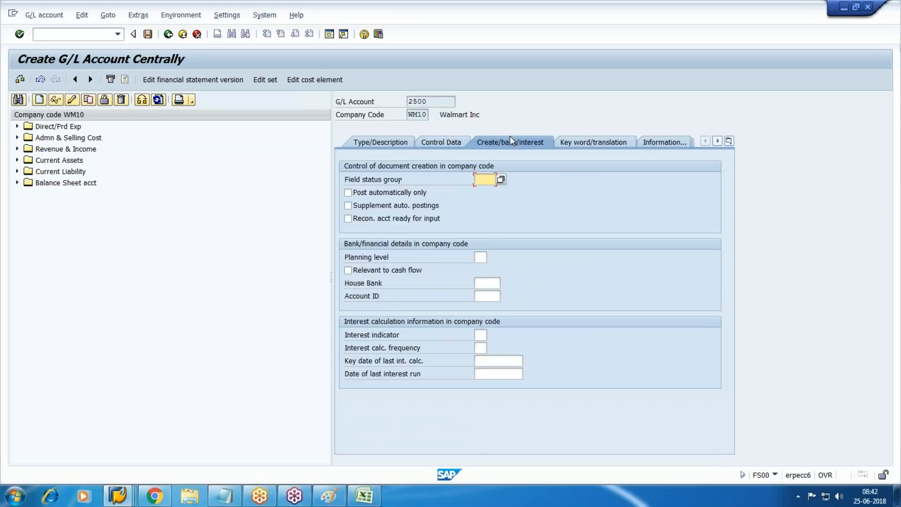
click(502, 178)
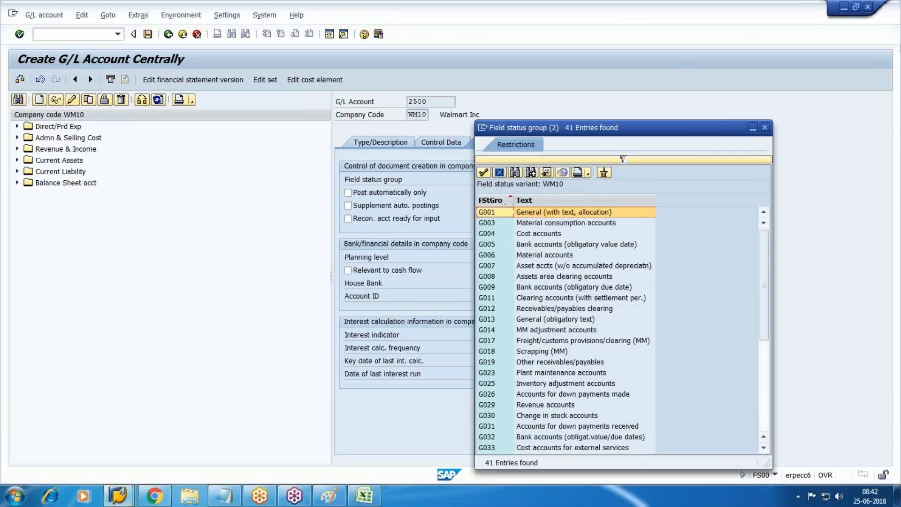
scroll(541, 337, down, 6)
click(549, 395)
double_click(548, 393)
key(ctrl+s)
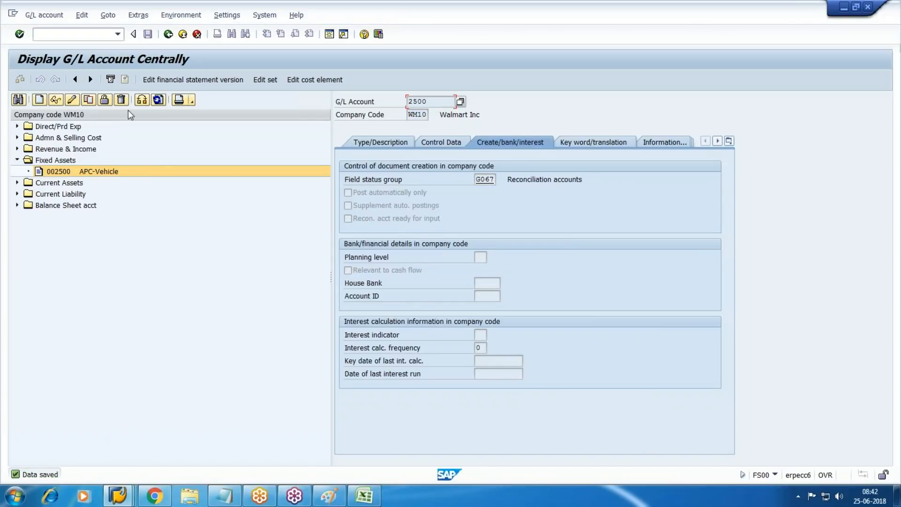
Step: Copy account 2500 to new G/L account number 2501
click(89, 102)
drag(150, 152, 328, 260)
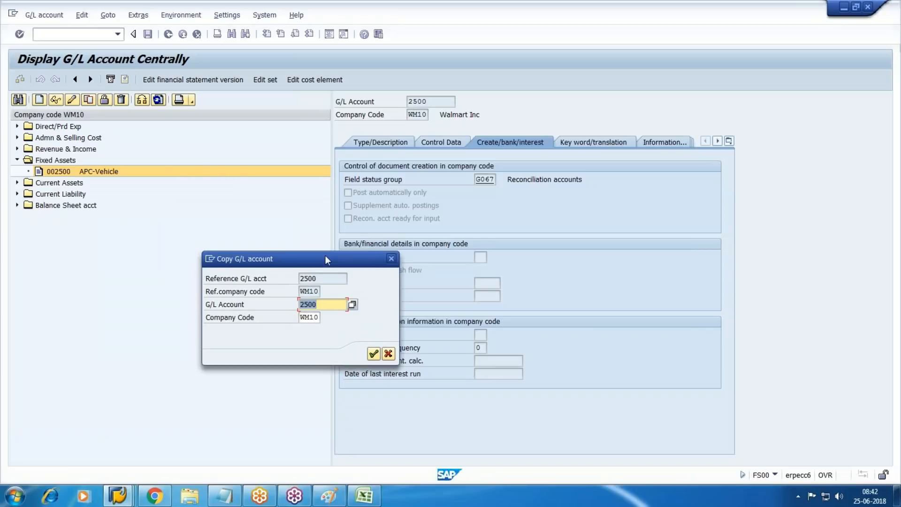
text(2501)
key(Return)
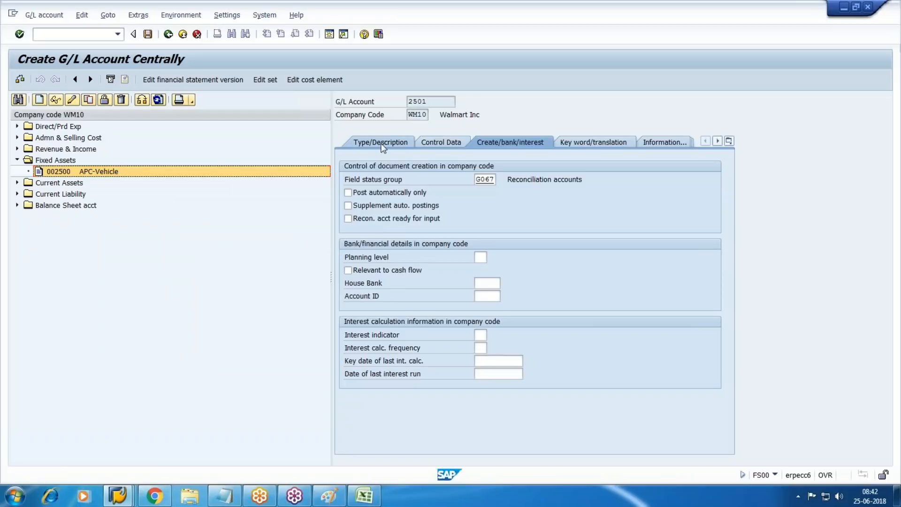
Step: Change the short and long text to Accum Dep-Vehicle
click(384, 145)
click(540, 245)
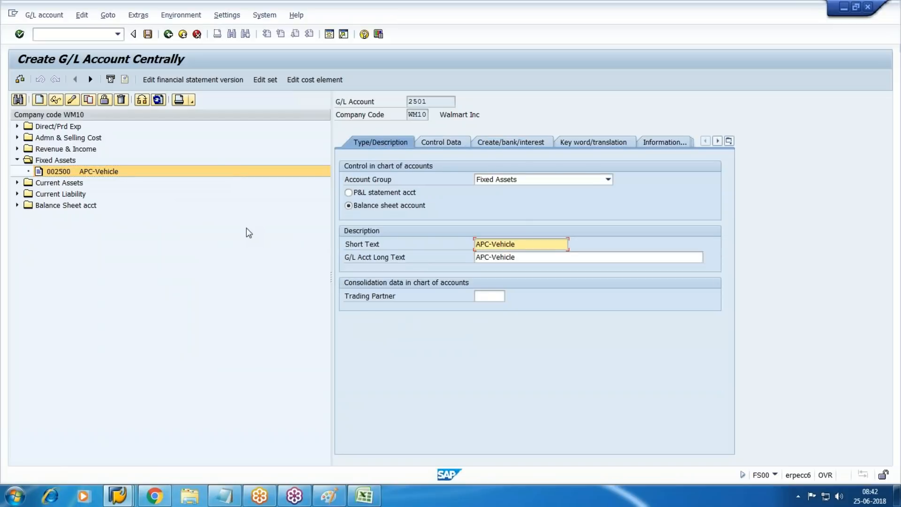
key(Delete)
key(Delete)
key(Delete)
key(Delete)
key(Delete)
key(Delete)
key(Delete)
key(Delete)
key(Delete)
key(Delete)
text(Accum)
key(BackSpace)
key(BackSpace)
key(BackSpace)
key(BackSpace)
key(Tab)
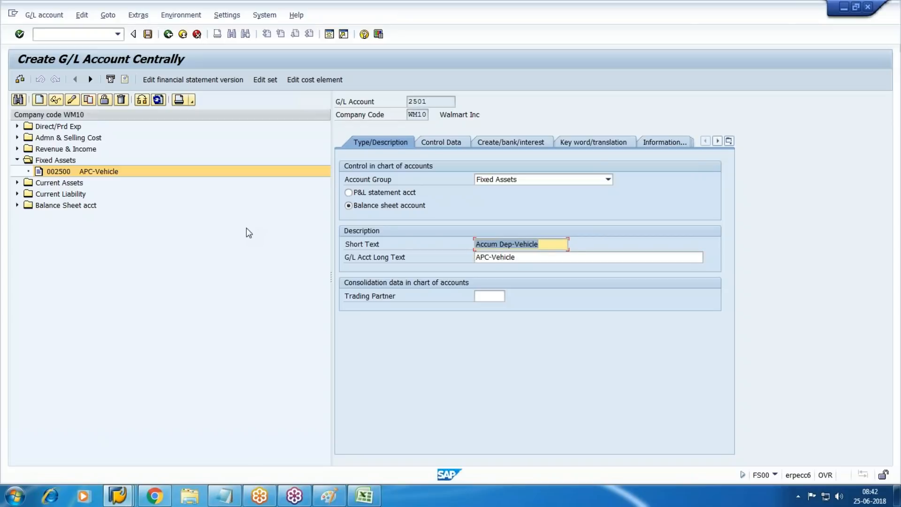
key(Tab)
key(ctrl+v)
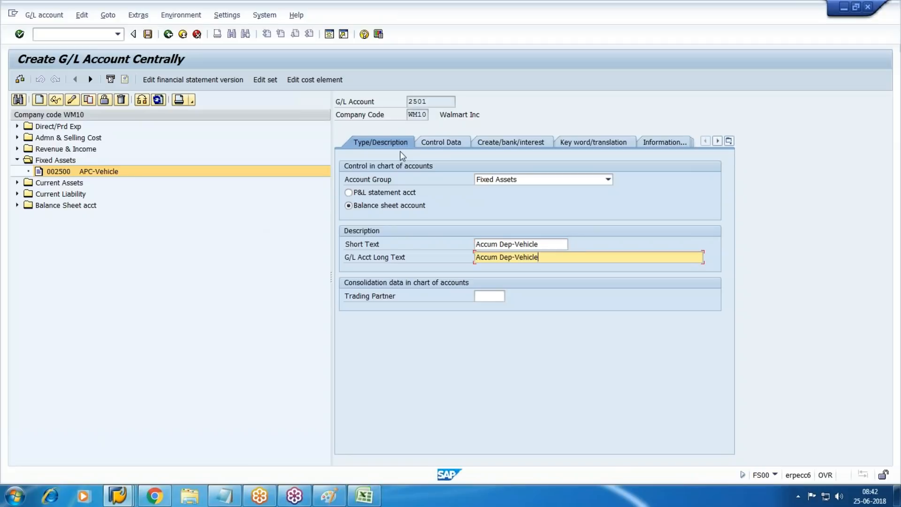
Step: Review the control data and field status tabs, then save account 2501
click(464, 141)
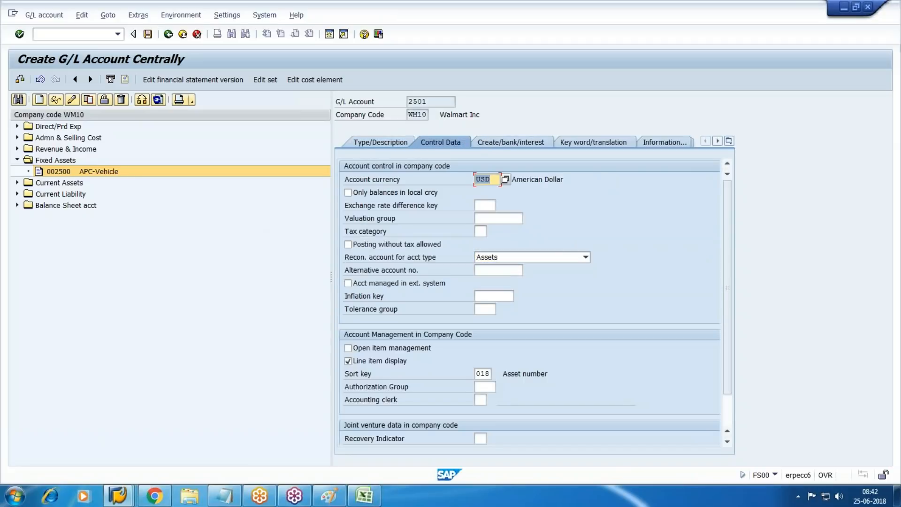
click(494, 143)
key(ctrl+s)
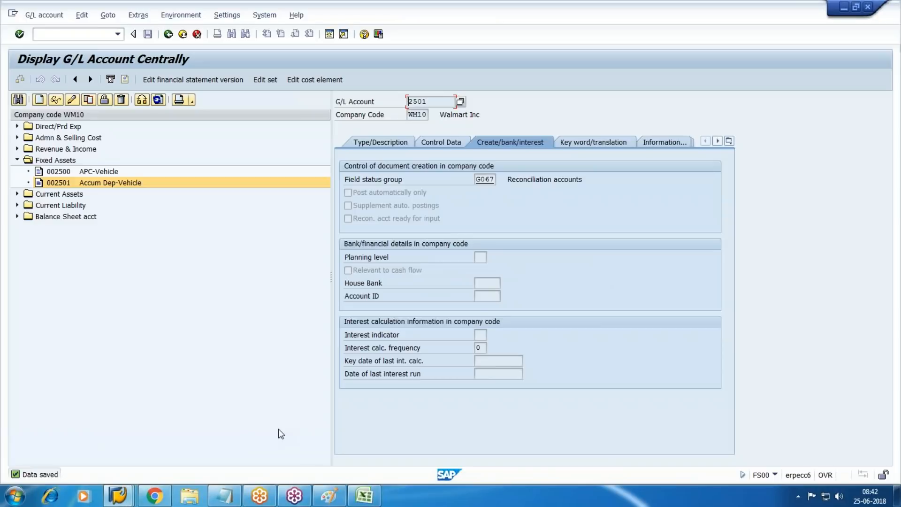
Step: Check the notes for the revenue clearing account and expand the Revenue & Income accounts
click(16, 160)
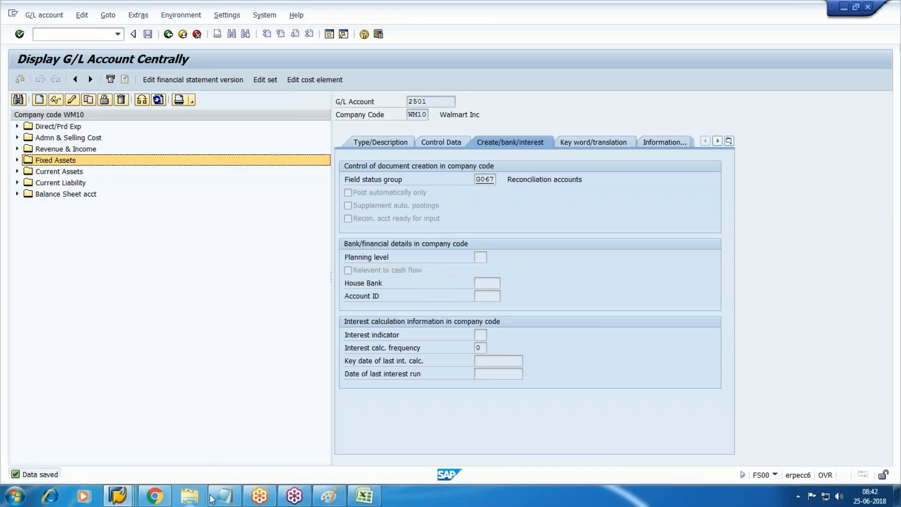
click(211, 498)
drag(139, 308, 332, 313)
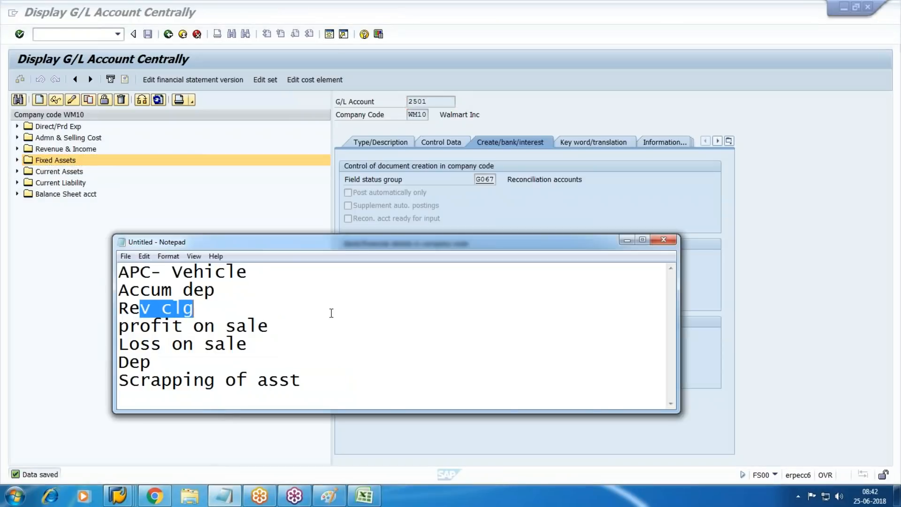
click(660, 194)
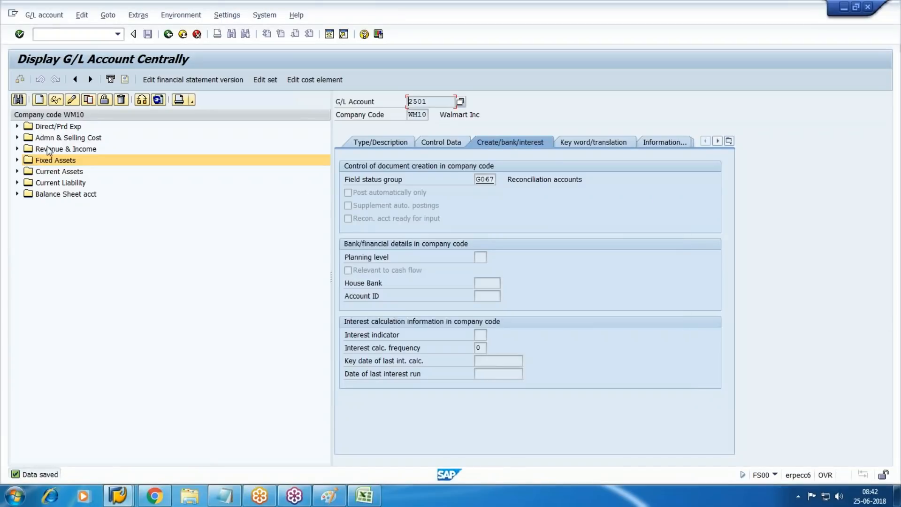
click(18, 149)
Step: Create G/L account 2005 in the Revenue & Income account group
click(39, 99)
drag(133, 156, 289, 207)
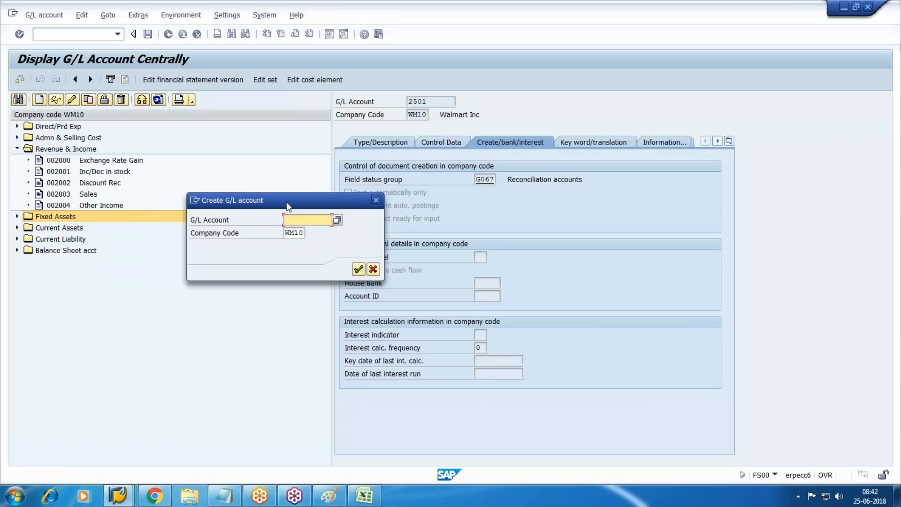
text(2005)
key(Return)
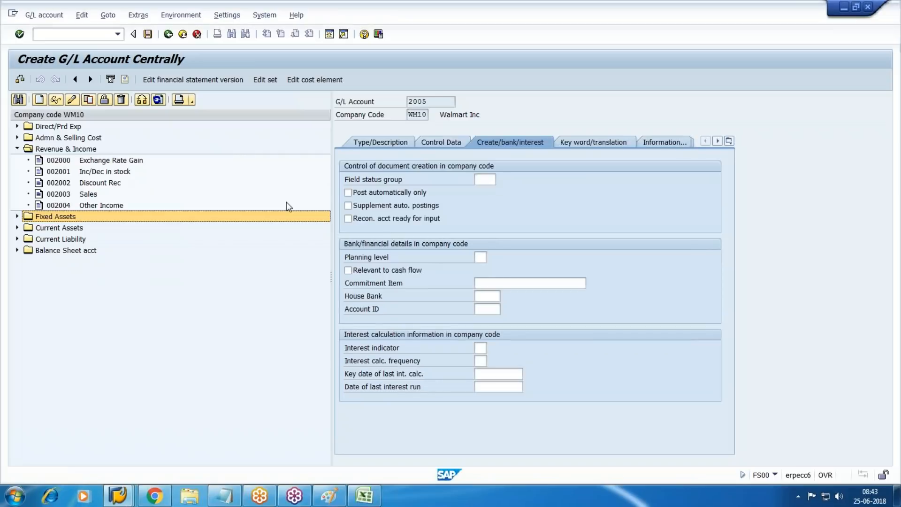
click(380, 142)
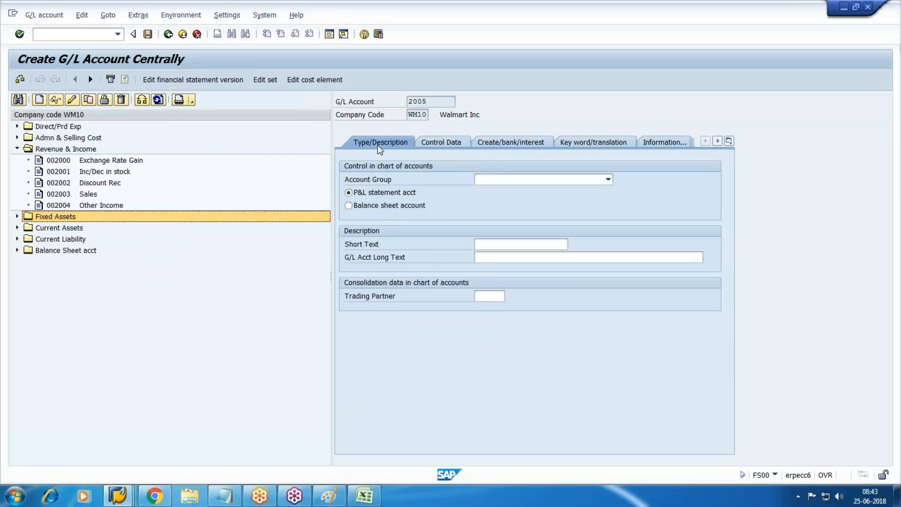
click(573, 180)
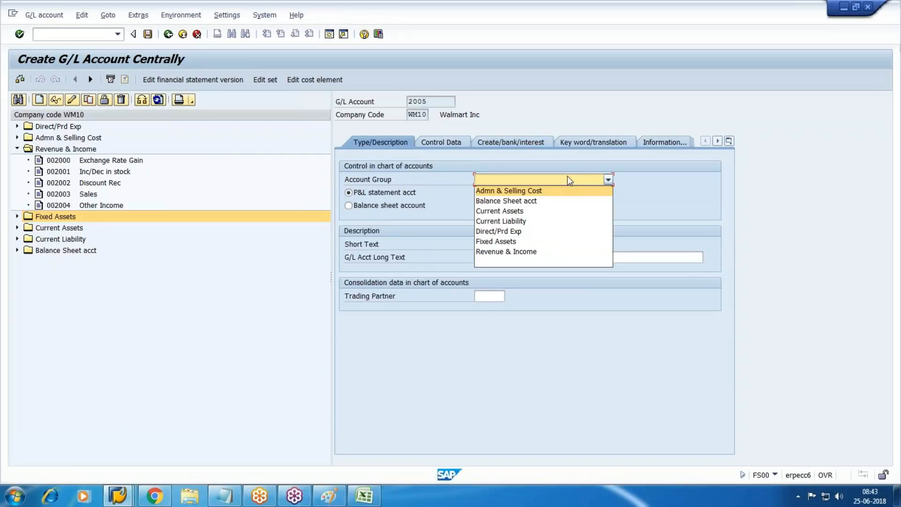
click(506, 252)
Step: Enter Rev Clrg as both the short and long text
click(529, 243)
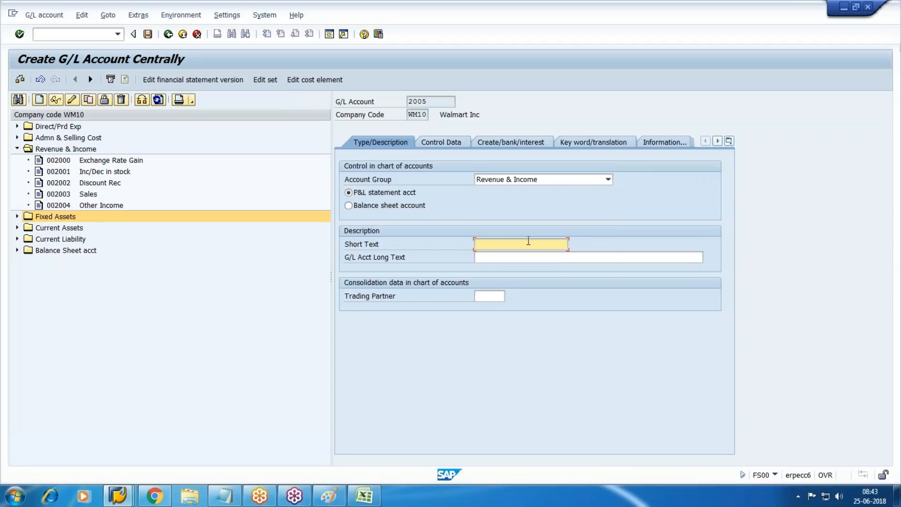
text(Rev Clrg)
key(Tab)
key(shift+Tab)
key(ctrl+c)
key(Tab)
key(ctrl+v)
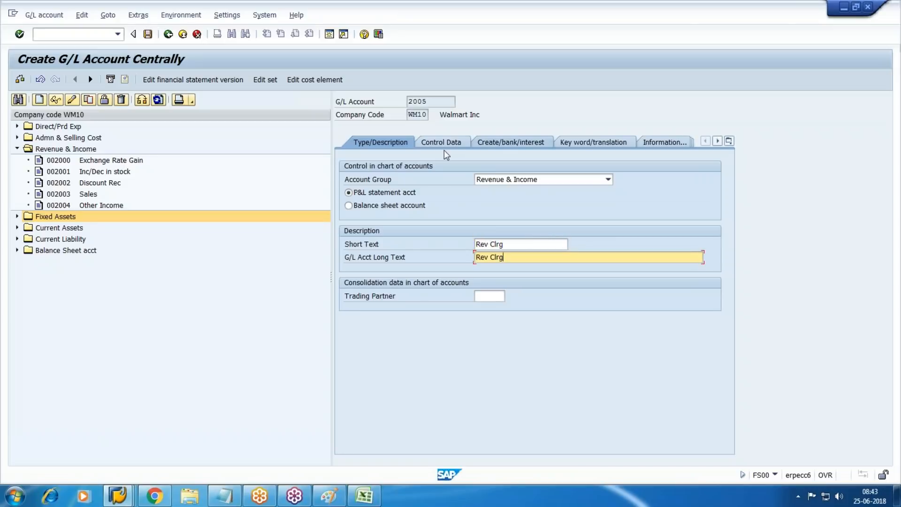
Step: In control data, keep balances in local currency only, enable line item display, sort key 001
click(428, 143)
key(Tab)
key(space)
key(Tab)
key(Tab)
key(Tab)
key(Tab)
key(Tab)
key(Tab)
key(Tab)
key(Tab)
key(Tab)
key(Tab)
key(Tab)
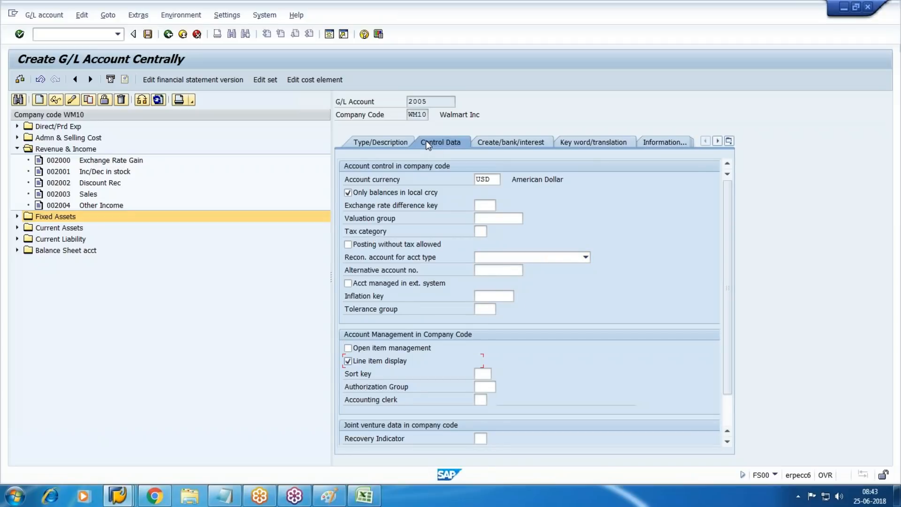
key(Tab)
text(0)
key(Down)
key(Down)
key(Return)
Step: Set field status group G052 and save account 2005
click(523, 140)
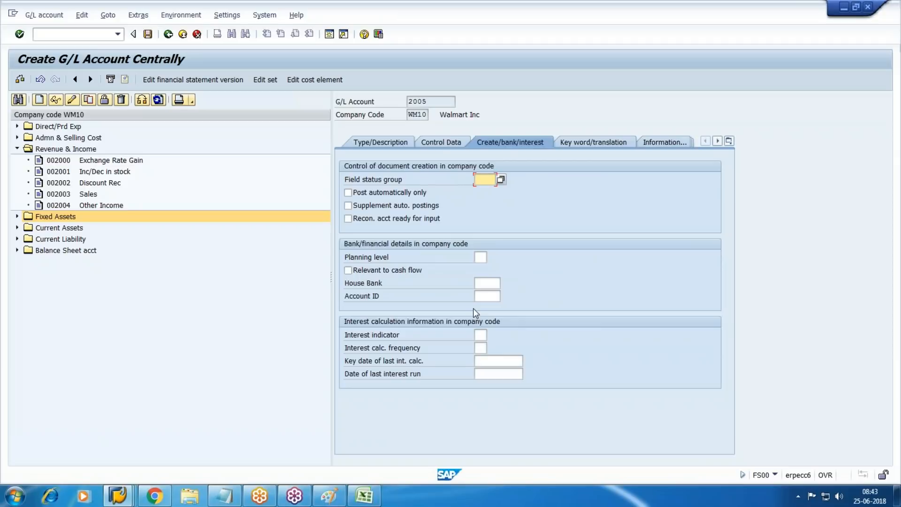
click(507, 179)
click(492, 181)
click(500, 178)
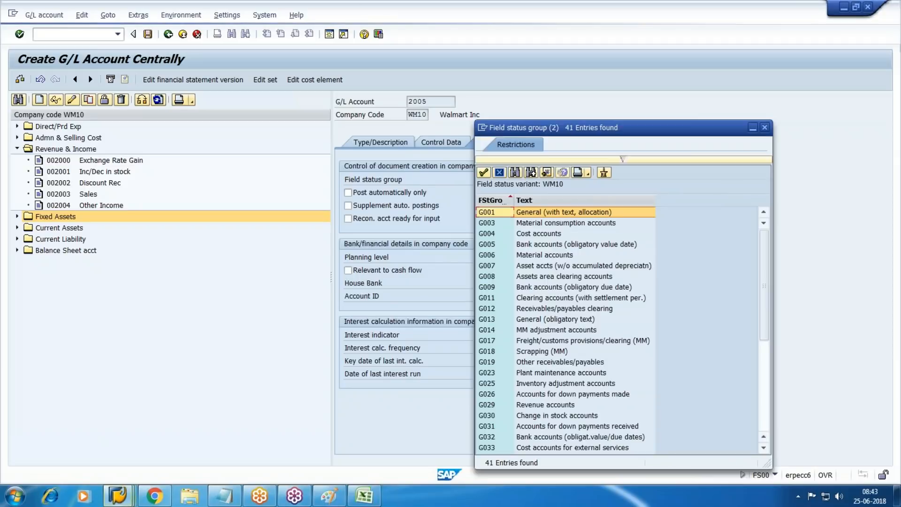
click(537, 407)
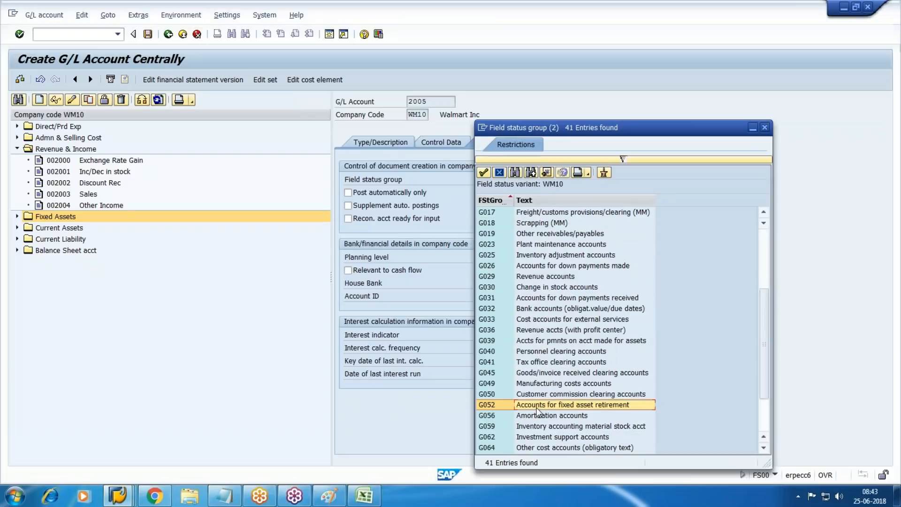
double_click(537, 407)
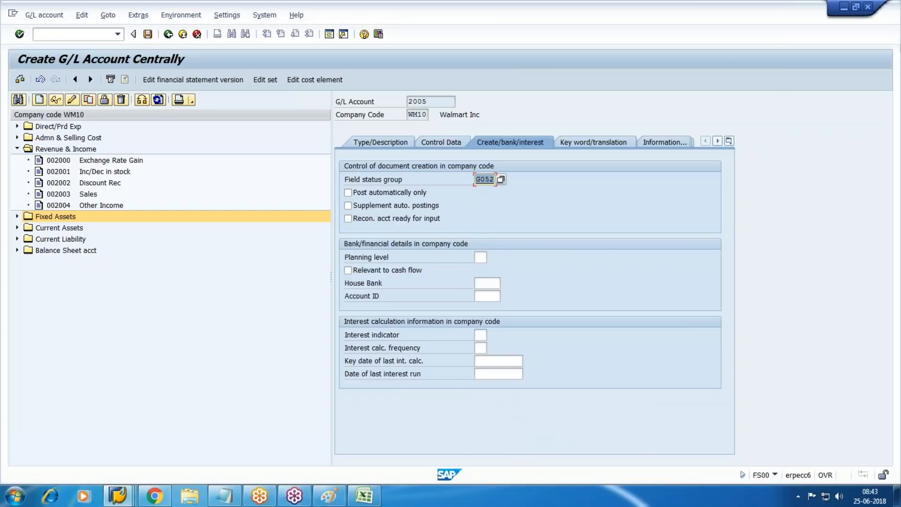
key(ctrl+s)
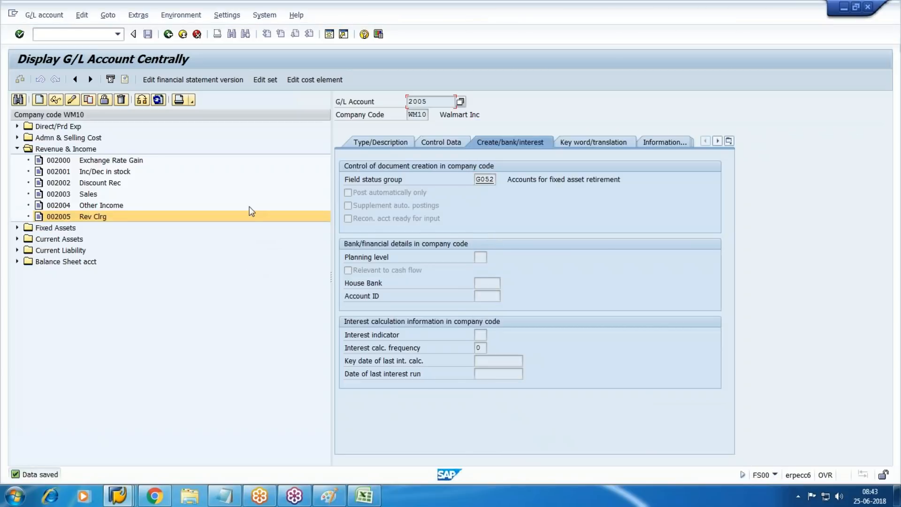
Step: Start creating new G/L account 2006 in chart of accounts WM10
click(17, 150)
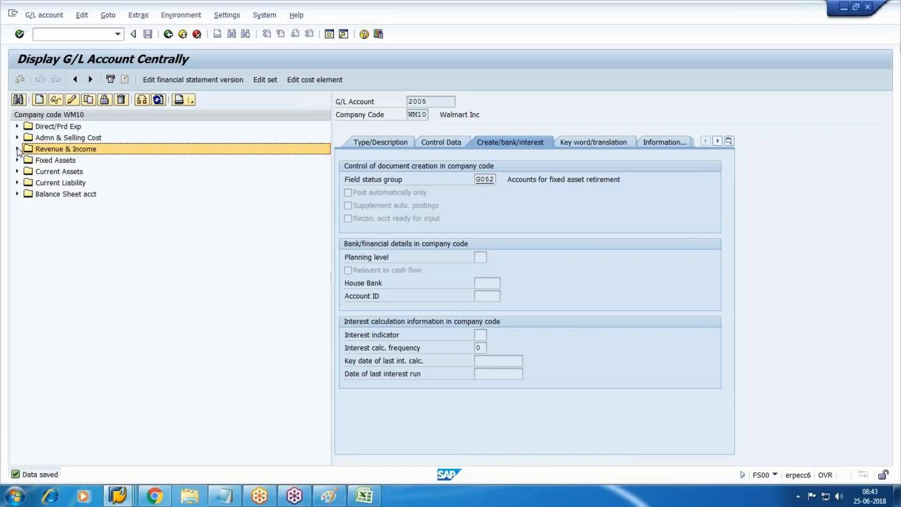
click(18, 149)
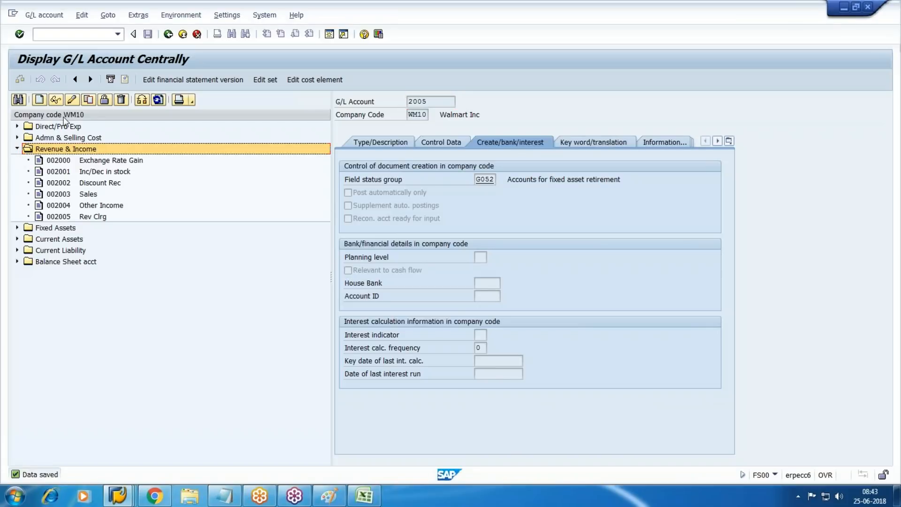
click(39, 99)
drag(139, 157, 331, 262)
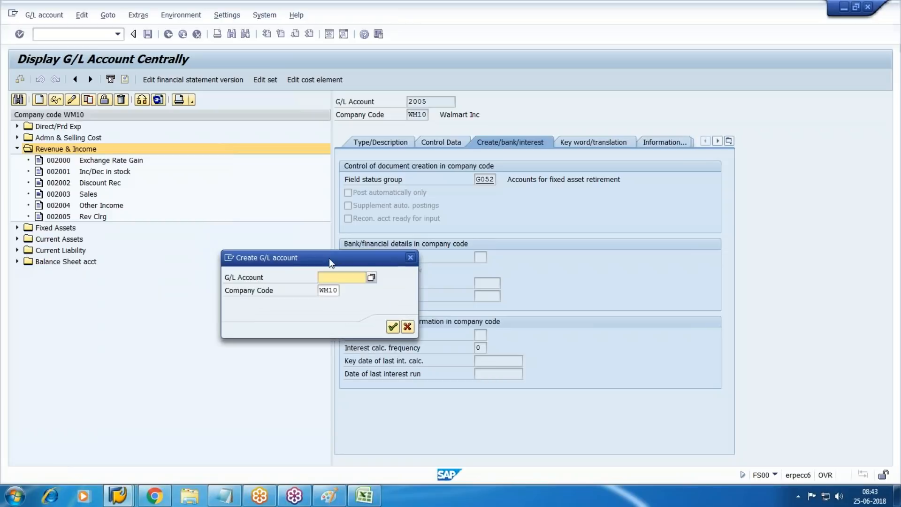
text(2006)
key(Return)
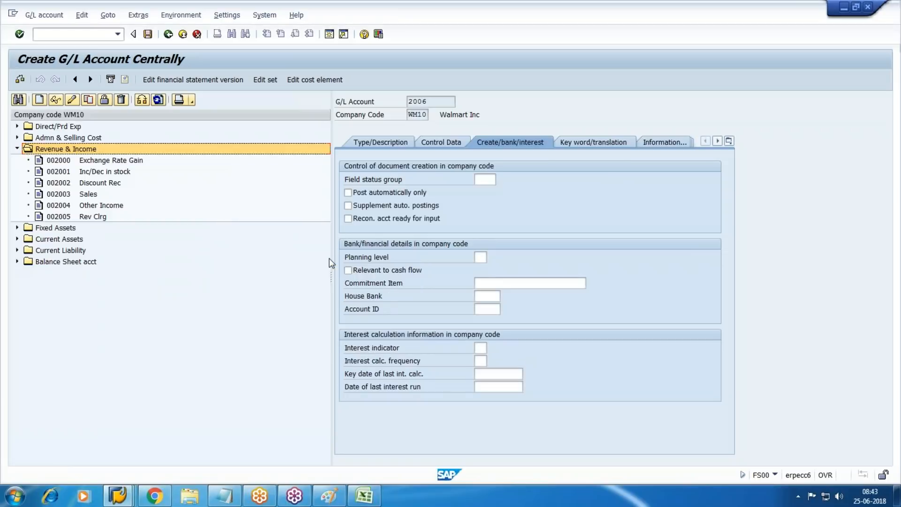
Step: Assign account group Revenue & Income, short text 'Profit on Sale' and long text 'Profit on Sale--Asst'
click(391, 143)
click(608, 179)
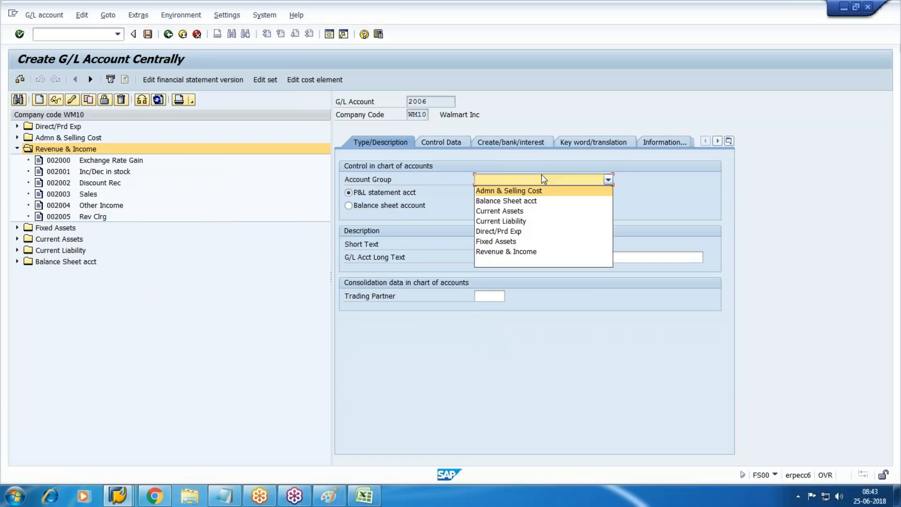
click(517, 252)
click(517, 244)
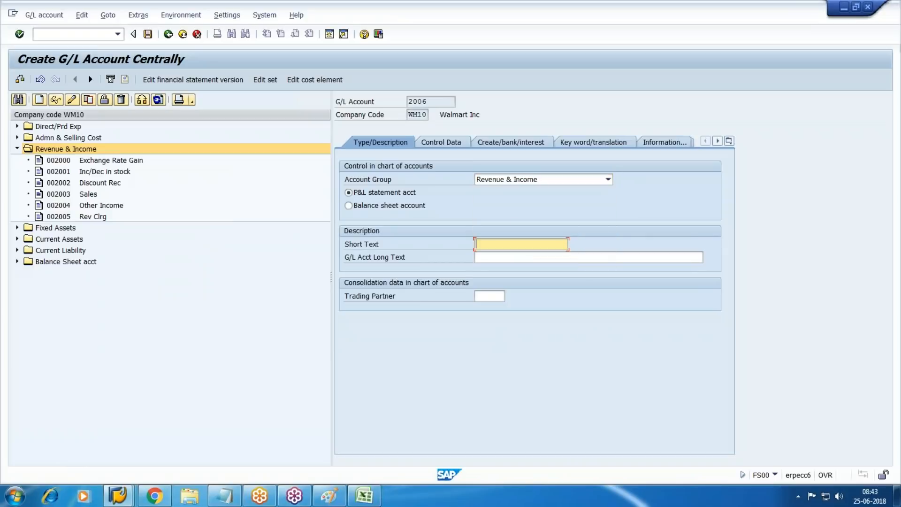
text(Profit on Sale)
key(Tab)
key(shift+Tab)
key(ctrl+c)
key(Tab)
key(ctrl+v)
text(--)
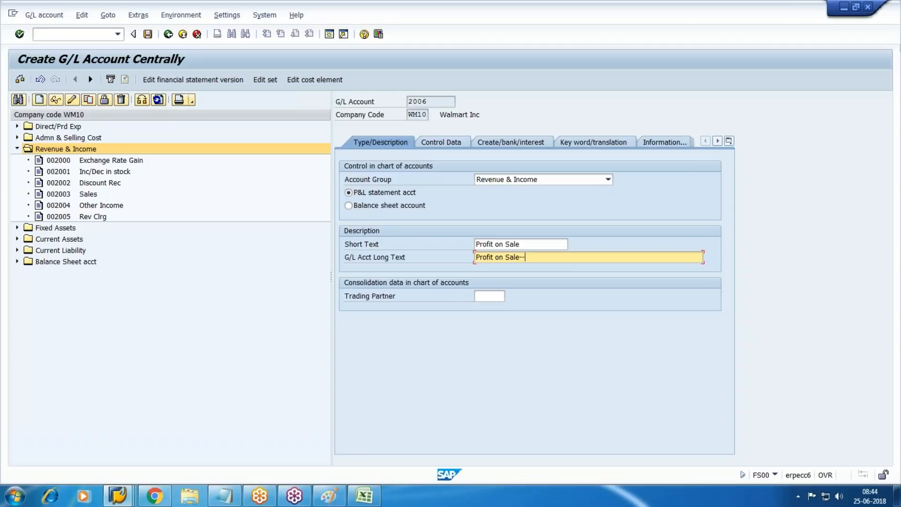
text(Asst)
Step: Enable line item display, set sort key 001 and field status group G001, then save 2006
click(441, 143)
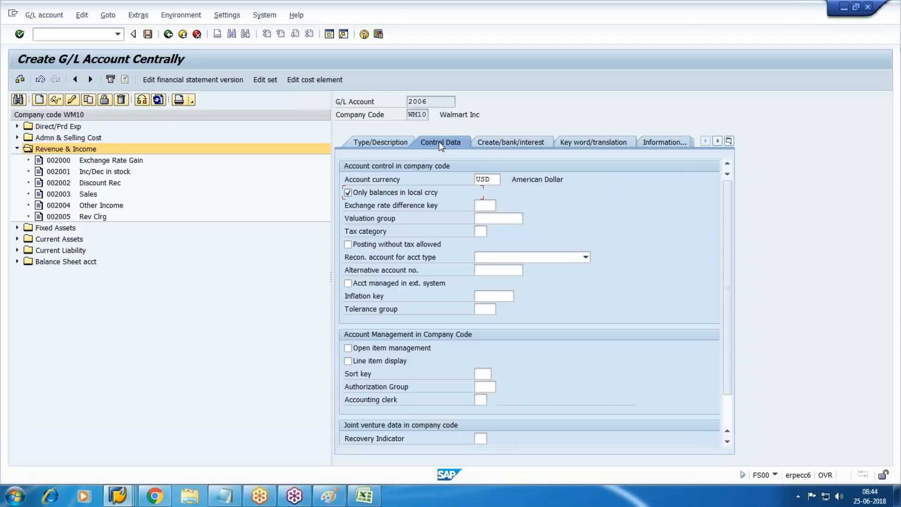
key(Tab)
key(Tab)
key(Tab)
key(Tab)
key(Tab)
key(Tab)
key(Tab)
key(Tab)
key(Tab)
text(0)
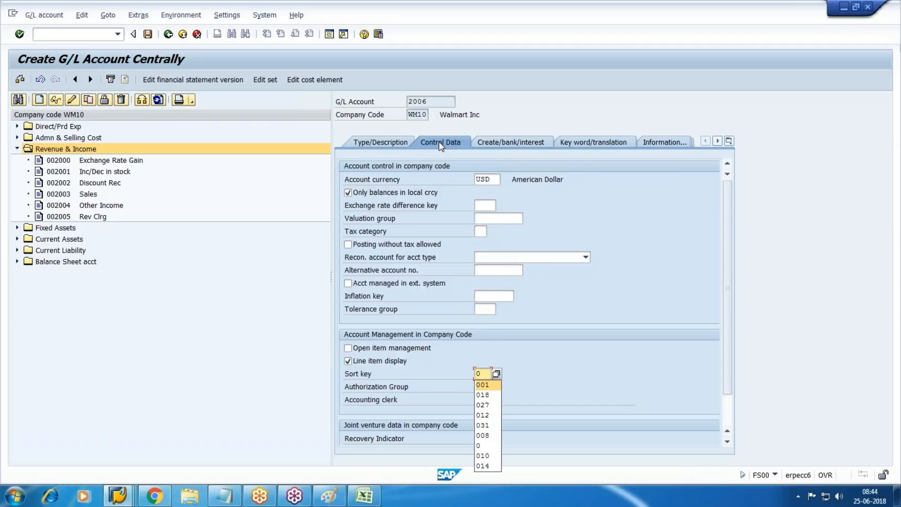
key(Return)
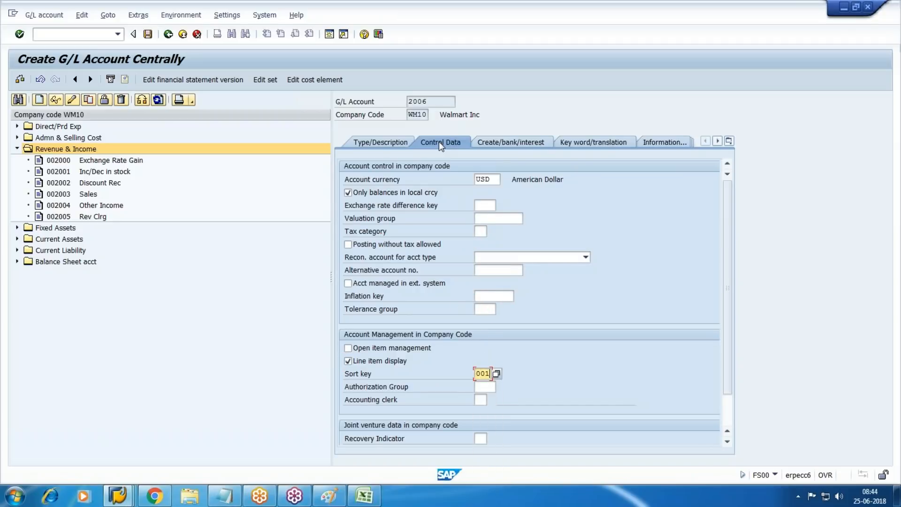
click(540, 141)
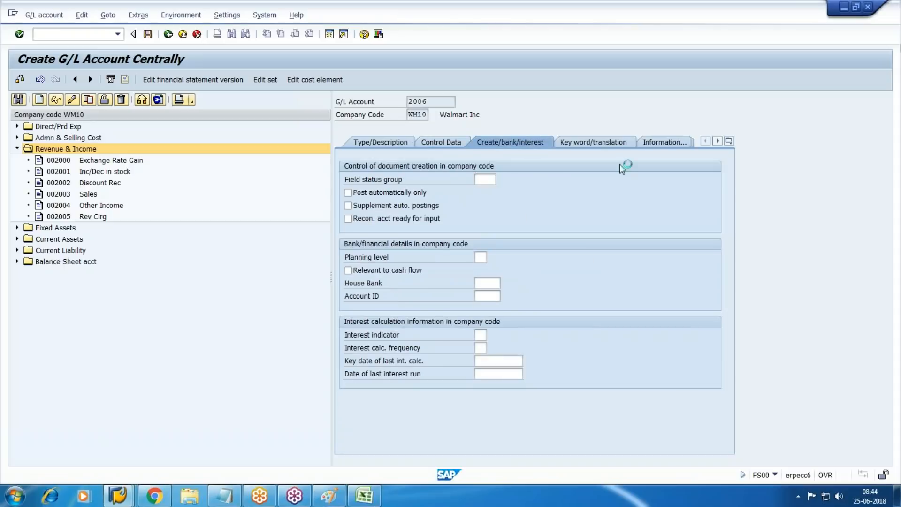
key(F4)
double_click(545, 212)
key(Return)
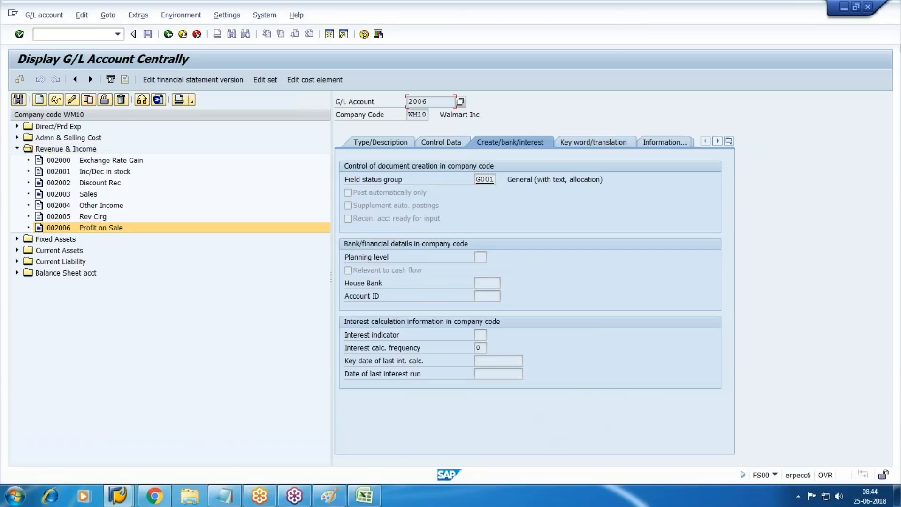
click(17, 149)
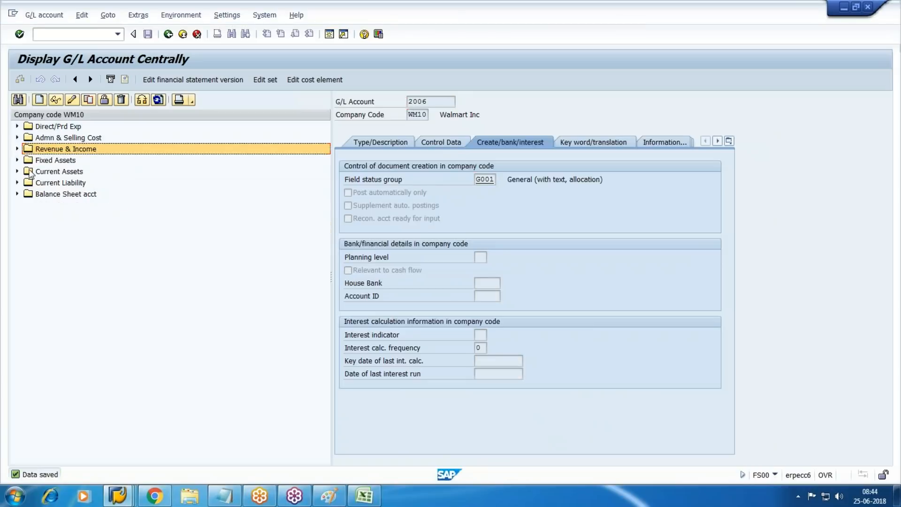
Step: Expand the Admn & Selling Cost accounts and start creating account 1514
click(37, 129)
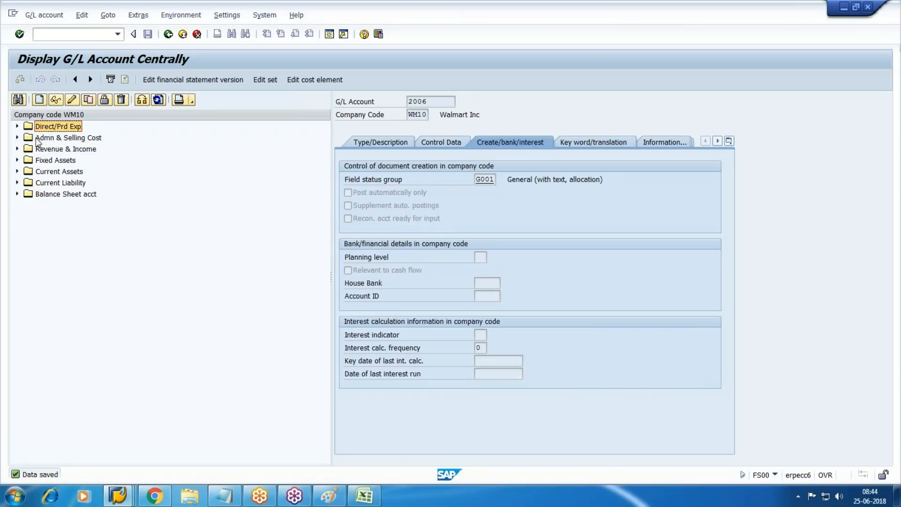
double_click(37, 139)
click(39, 100)
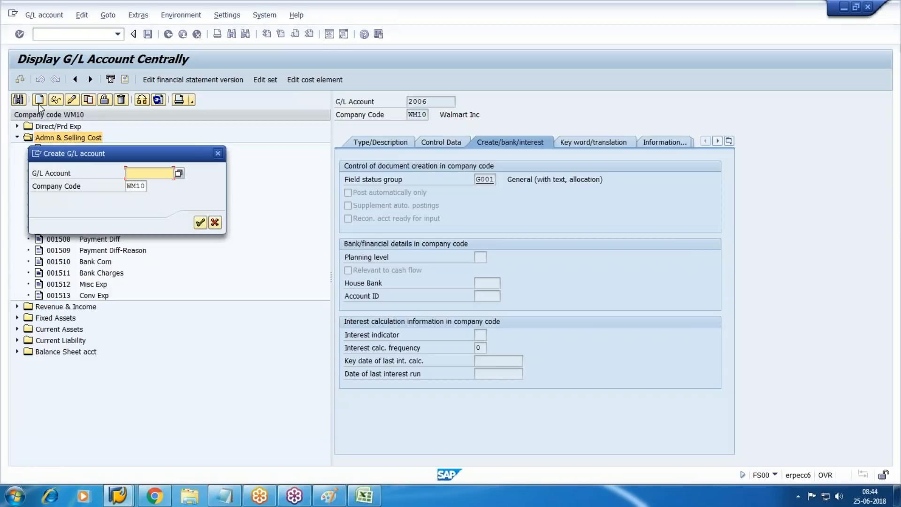
text(1514)
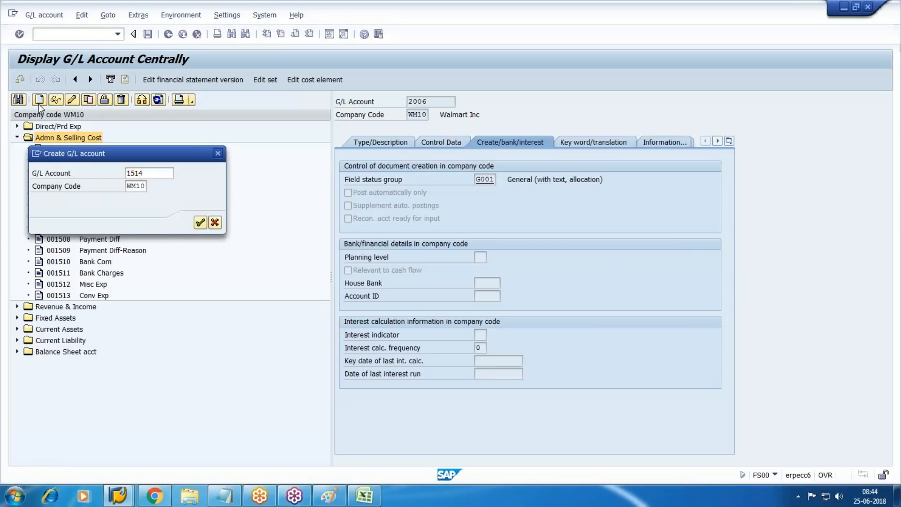
key(Return)
Step: Assign group Admn & Selling Cost, short text 'Loss on sale' and long text 'Loss on sale-Ass'
click(379, 143)
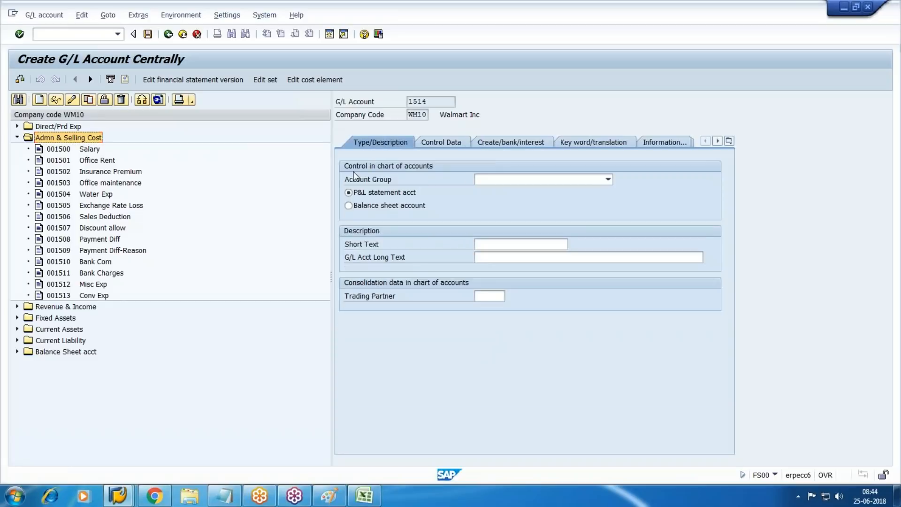
click(547, 182)
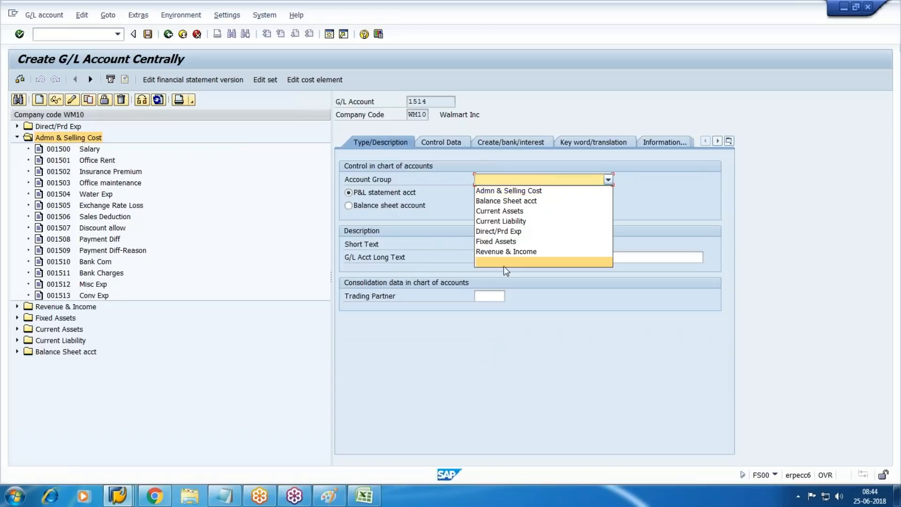
click(492, 191)
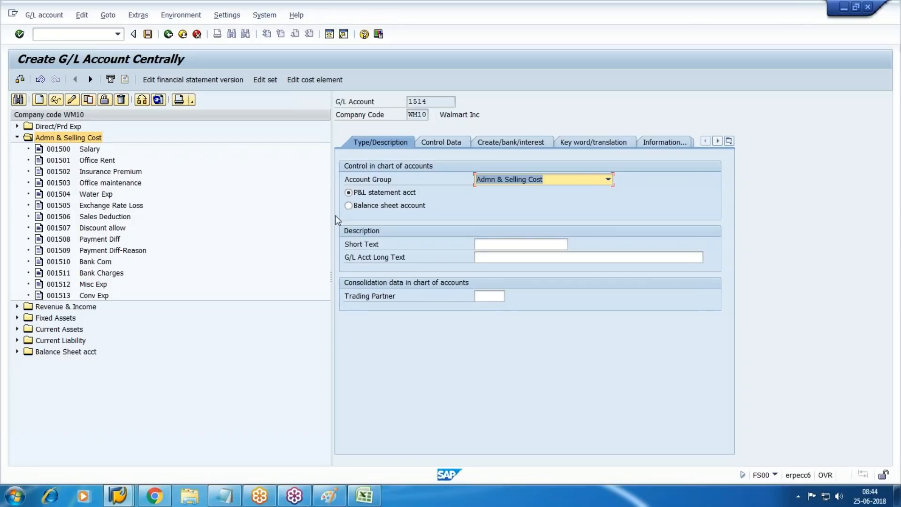
click(543, 241)
text(Loss on sale)
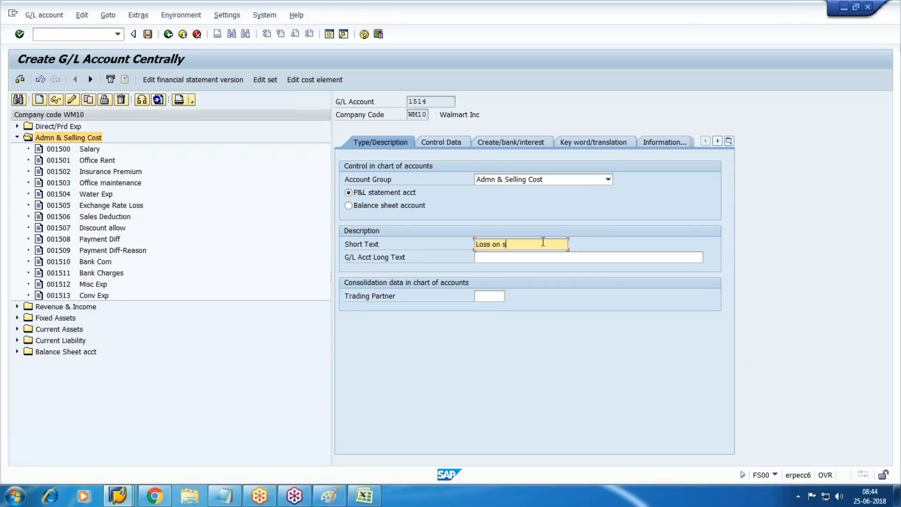
key(Tab)
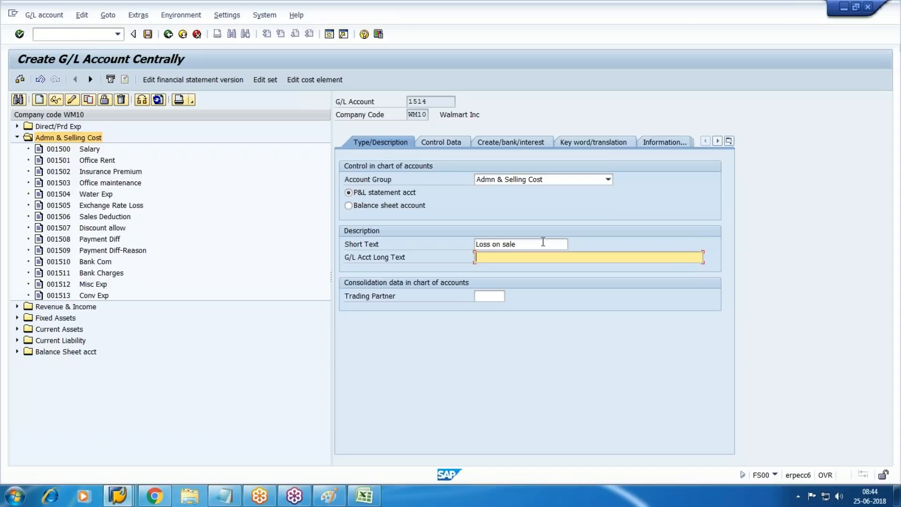
triple_click(544, 241)
key(ctrl+c)
key(Tab)
key(ctrl+v)
text(-Ass)
Step: Turn on line item display, set sort key 001 and field status group G001, and save 1514
click(453, 137)
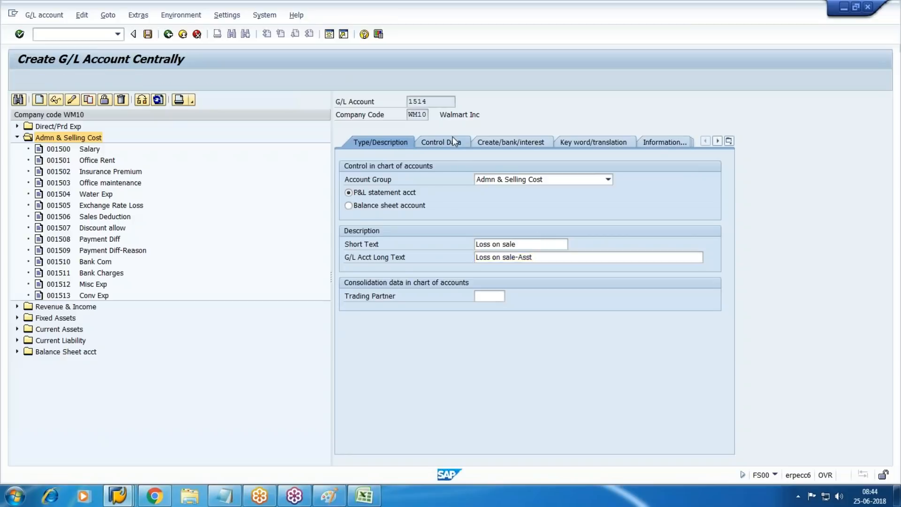
key(Tab)
key(Tab)
key(Tab)
key(Tab)
key(Tab)
key(Tab)
key(Tab)
key(Tab)
key(Tab)
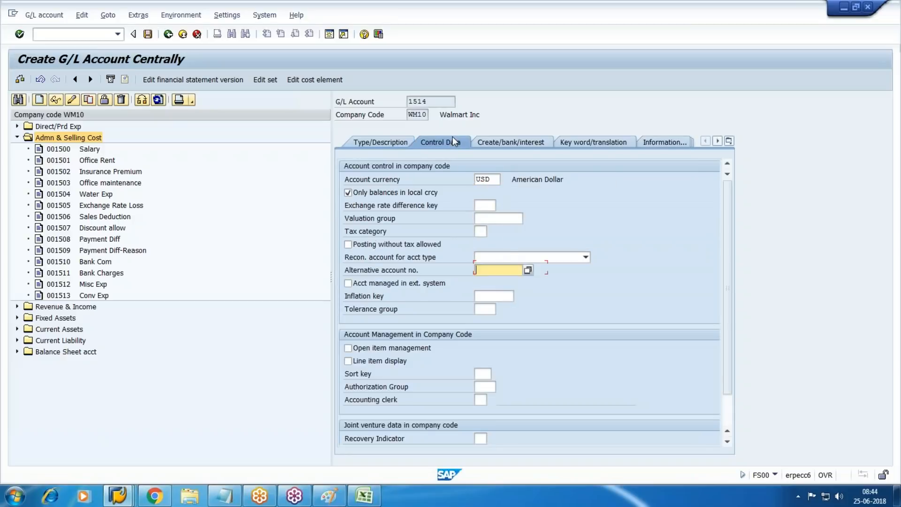
key(space)
key(Tab)
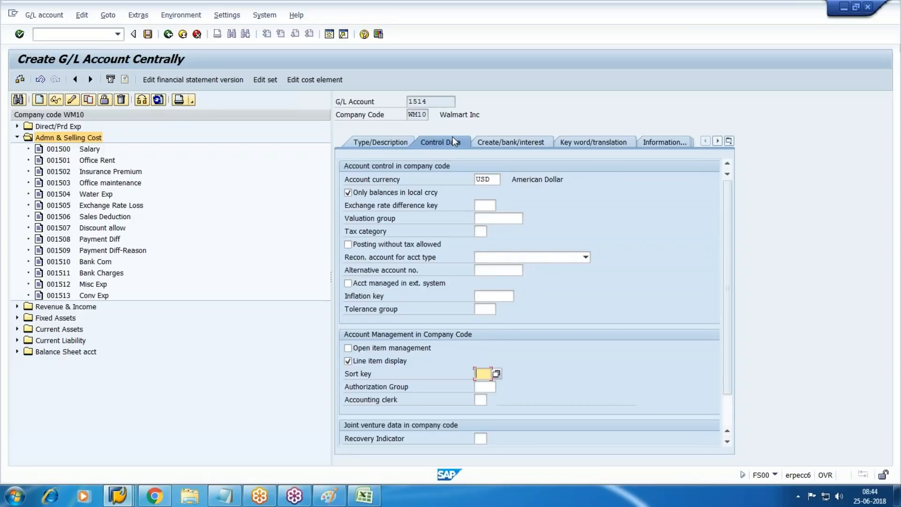
text(0)
key(Down)
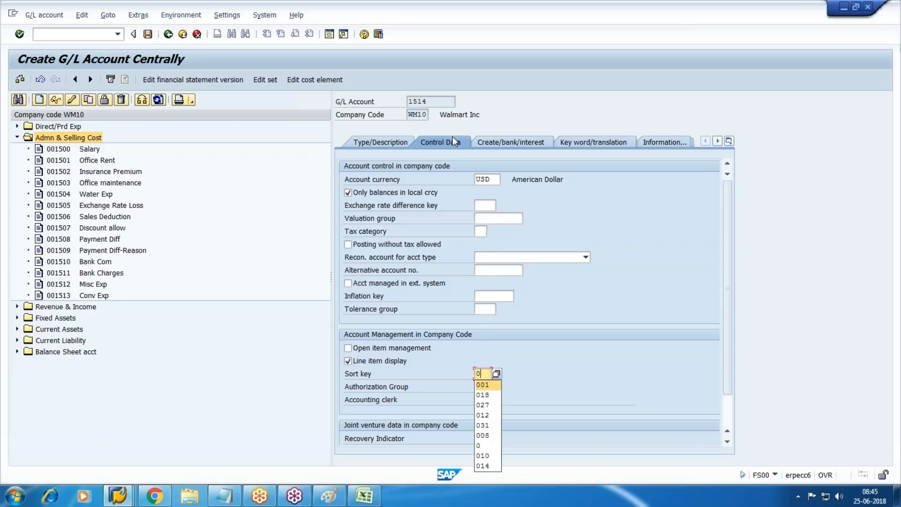
key(Return)
click(518, 139)
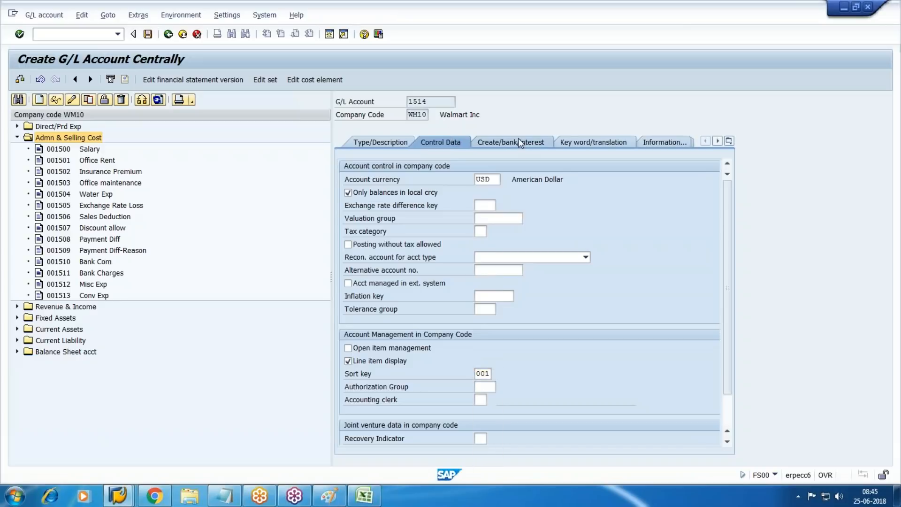
text(G)
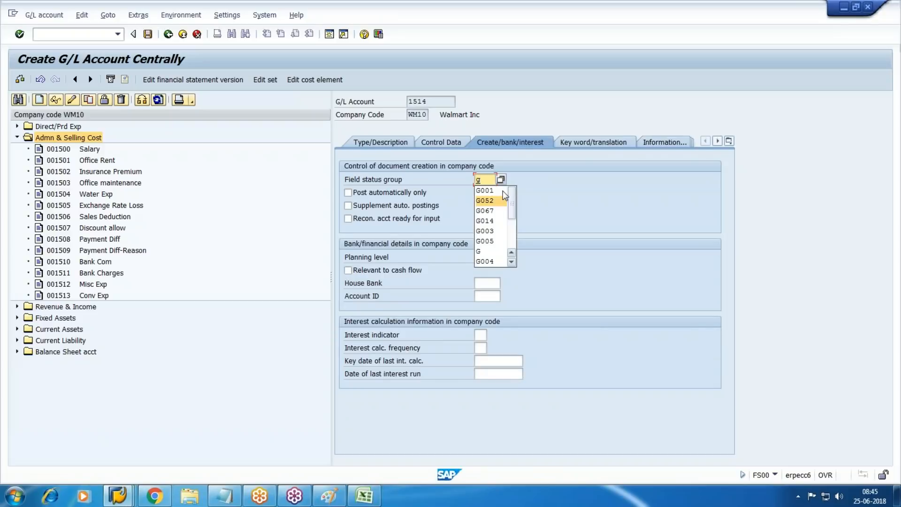
click(503, 190)
key(ctrl+s)
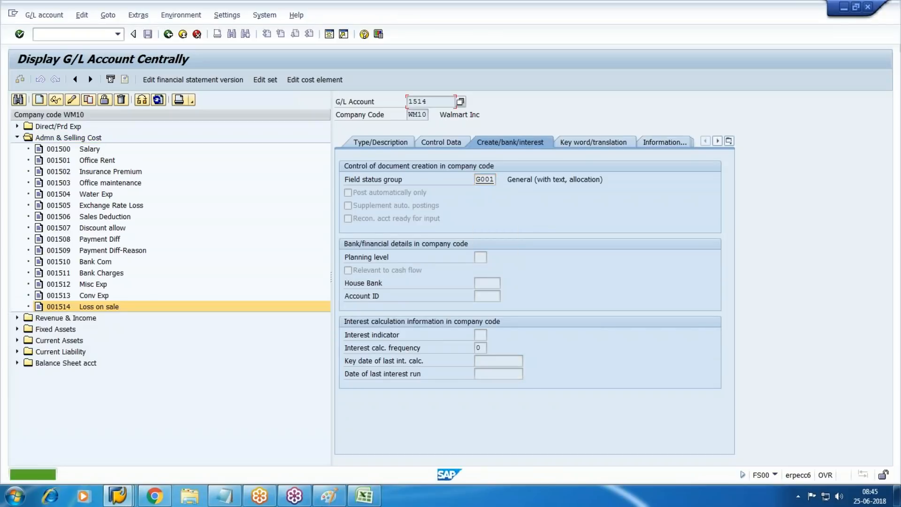
click(224, 496)
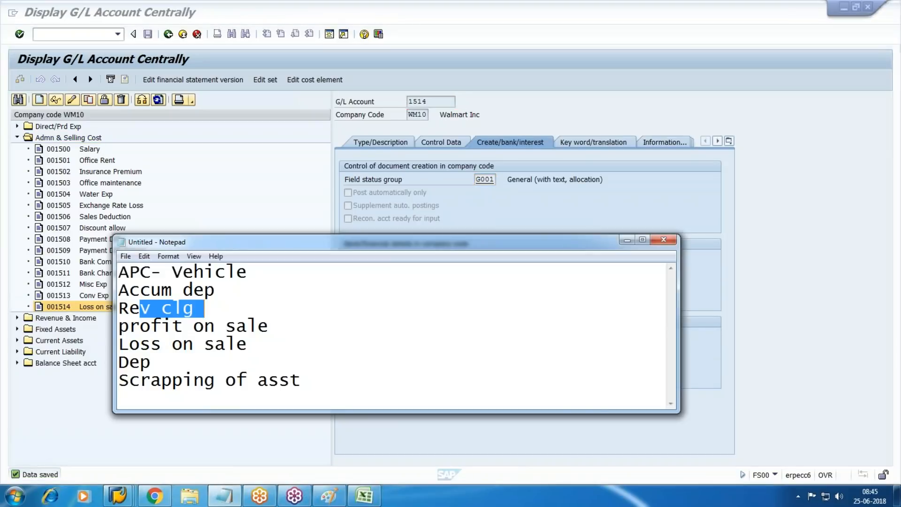
drag(248, 271, 118, 272)
Step: Pick the next accounts from the notepad list and start creating account 1515
shift+click(224, 294)
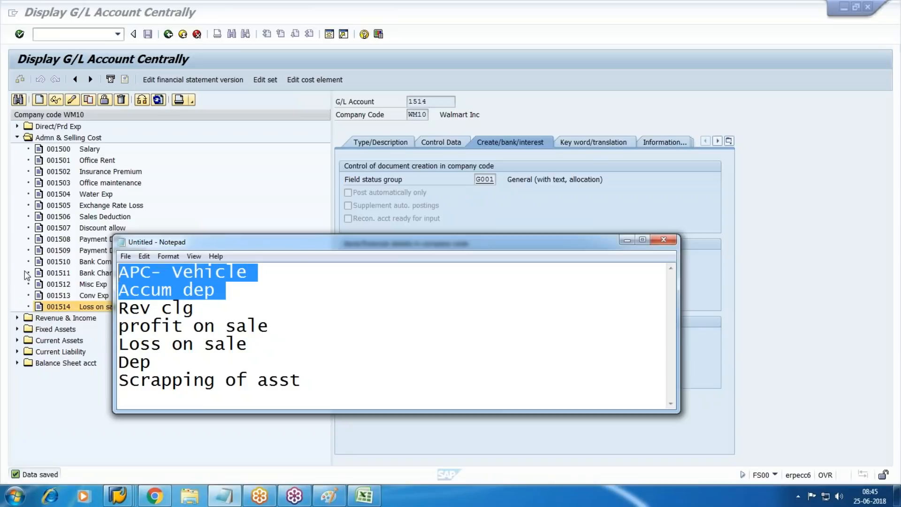
click(759, 347)
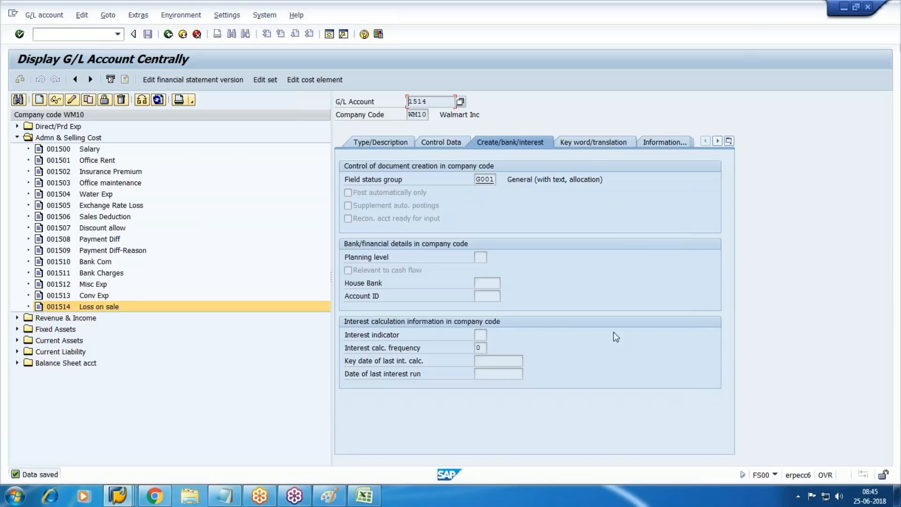
click(39, 100)
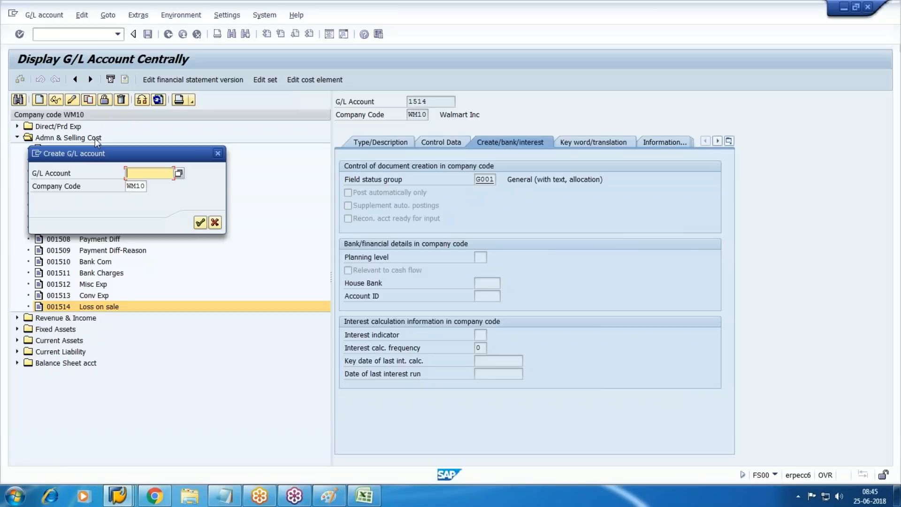
text(5)
key(BackSpace)
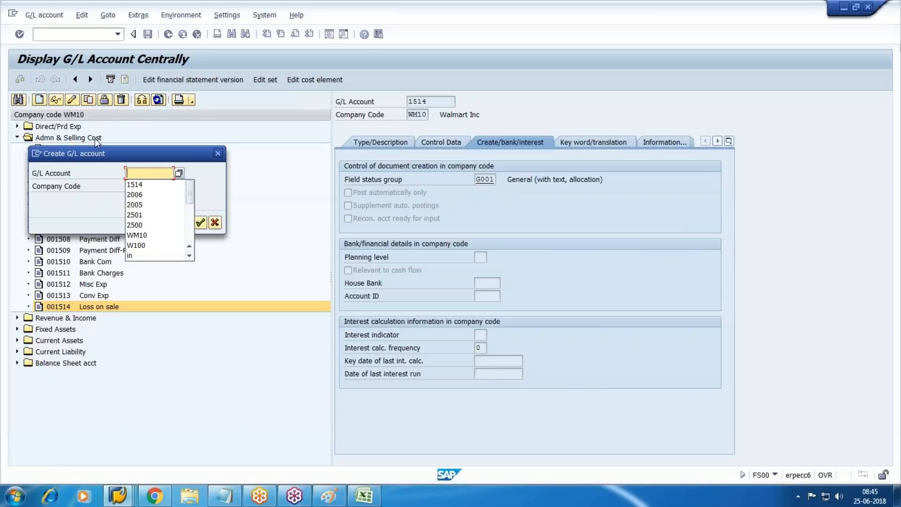
text(1515)
key(Return)
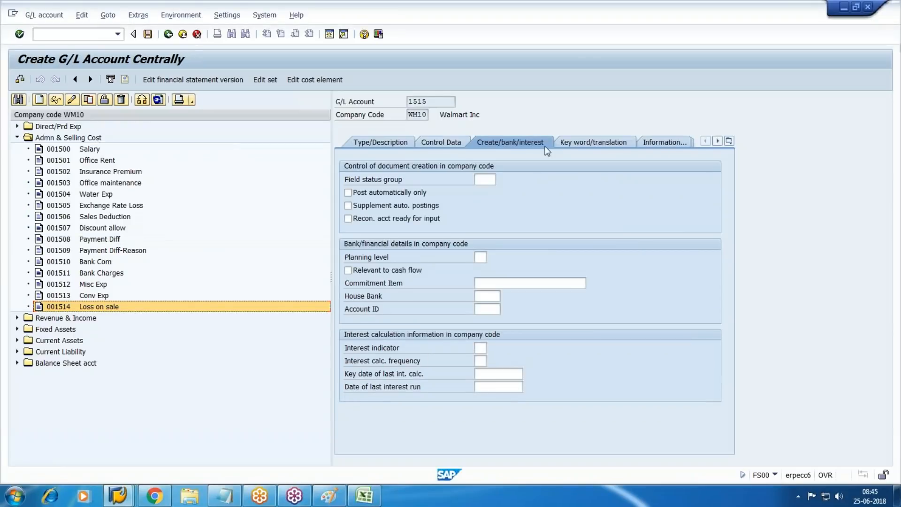
Step: Assign group Admn & Selling Cost with short and long text 'Dep-Vehicle'
click(382, 142)
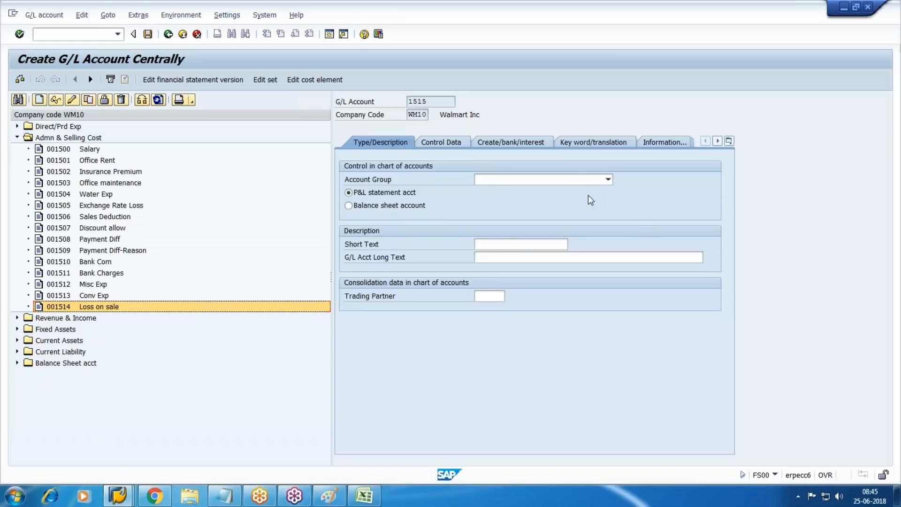
click(582, 182)
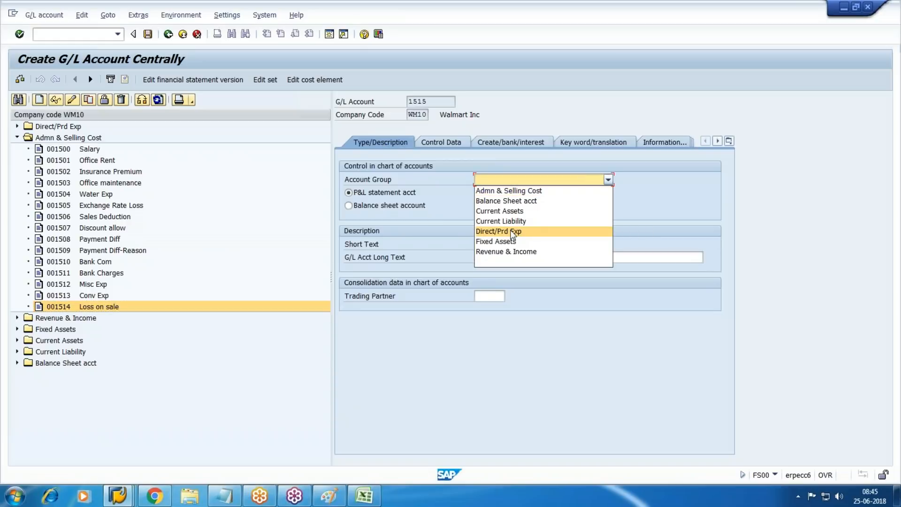
click(510, 191)
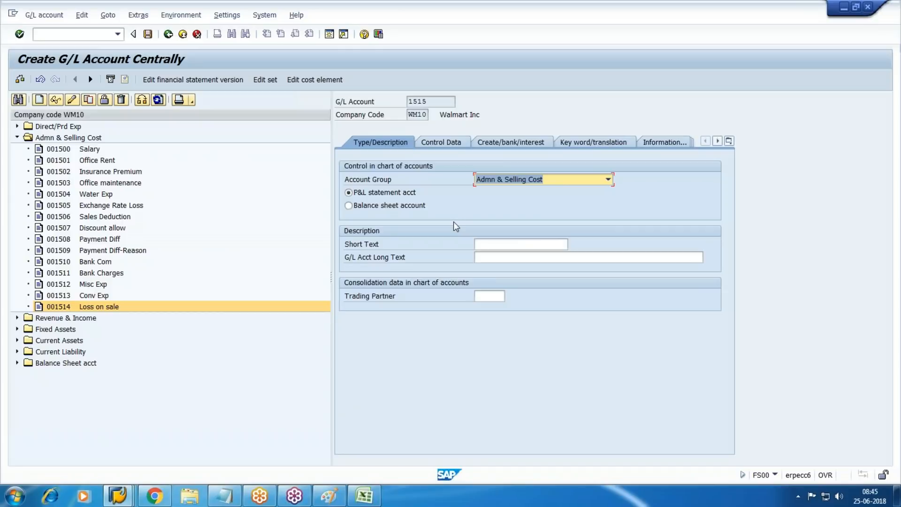
click(510, 245)
text(Dep-Vehicle)
key(Tab)
key(shift+Tab)
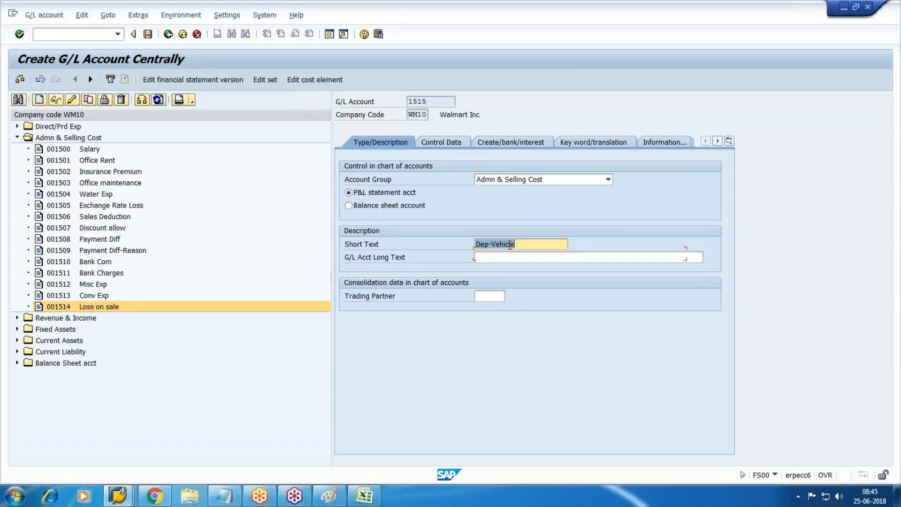
key(ctrl+c)
key(Tab)
key(ctrl+v)
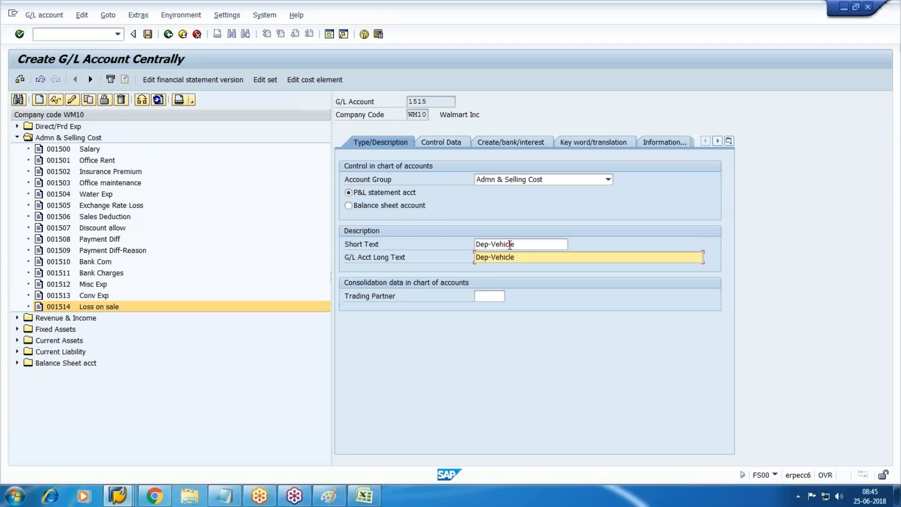
Step: Enable line item display, set sort key 001 and field status group G001, and save 1515
click(447, 142)
key(Tab)
key(Tab)
key(Tab)
key(Tab)
key(Tab)
key(Tab)
key(Tab)
key(Tab)
key(Tab)
key(space)
key(Tab)
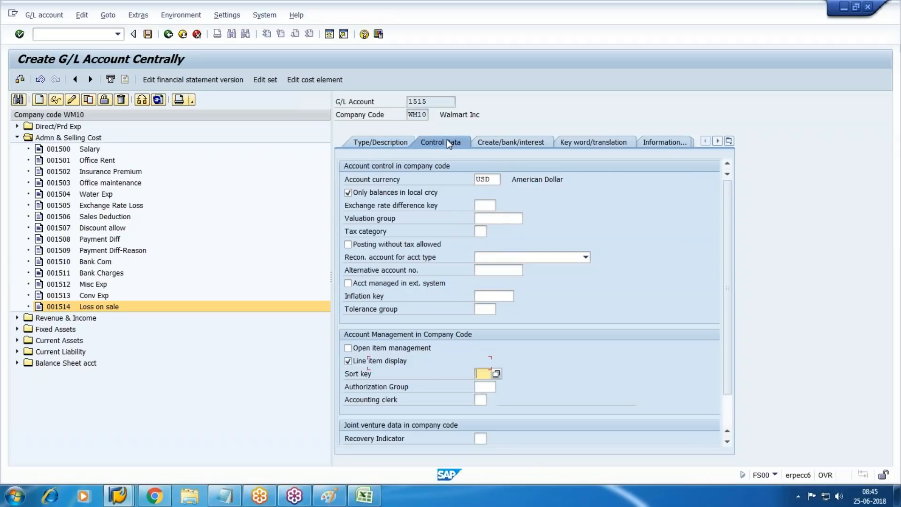
text(0)
key(Down)
key(Return)
click(512, 143)
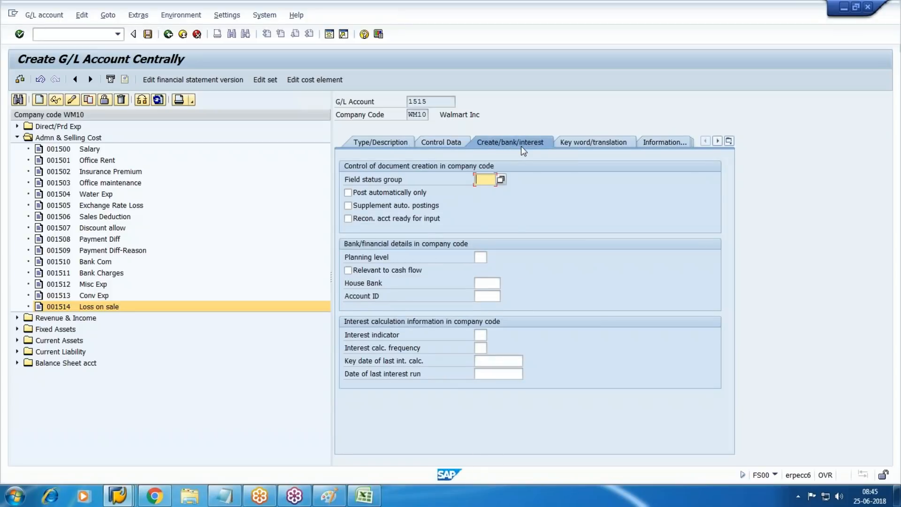
text(g)
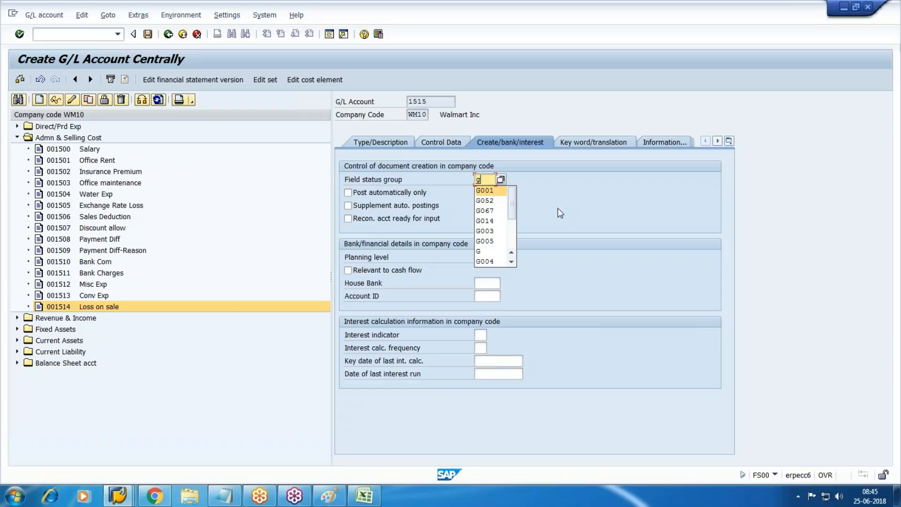
click(493, 191)
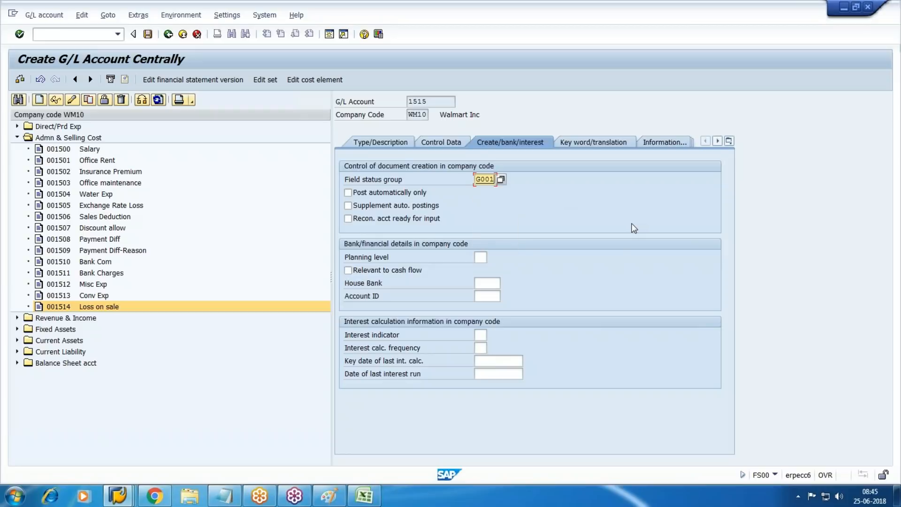
key(ctrl+s)
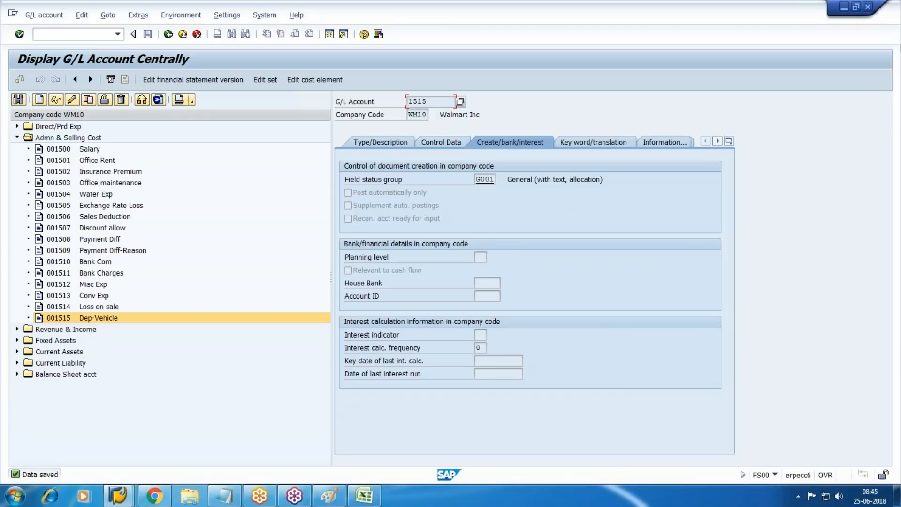
key(alt+Tab)
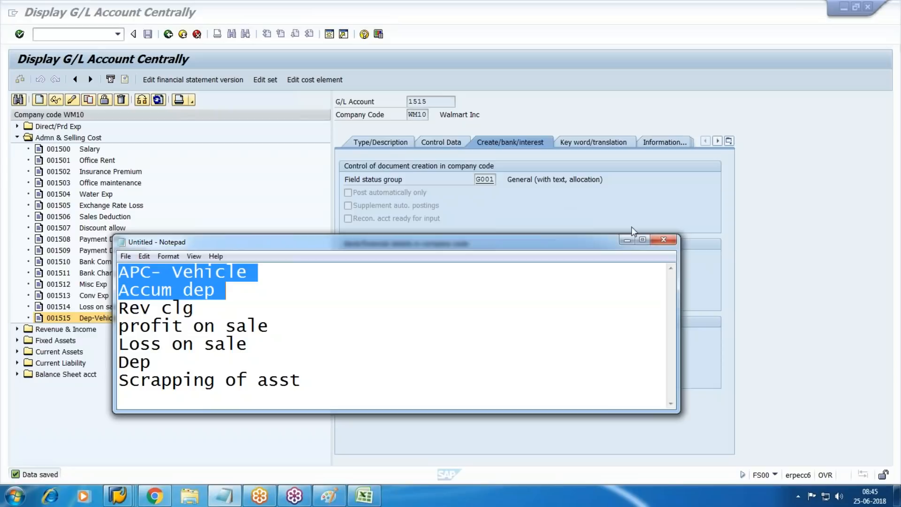
Step: Create account 1516 as a copy of account 1515
click(811, 202)
click(89, 100)
text(1516)
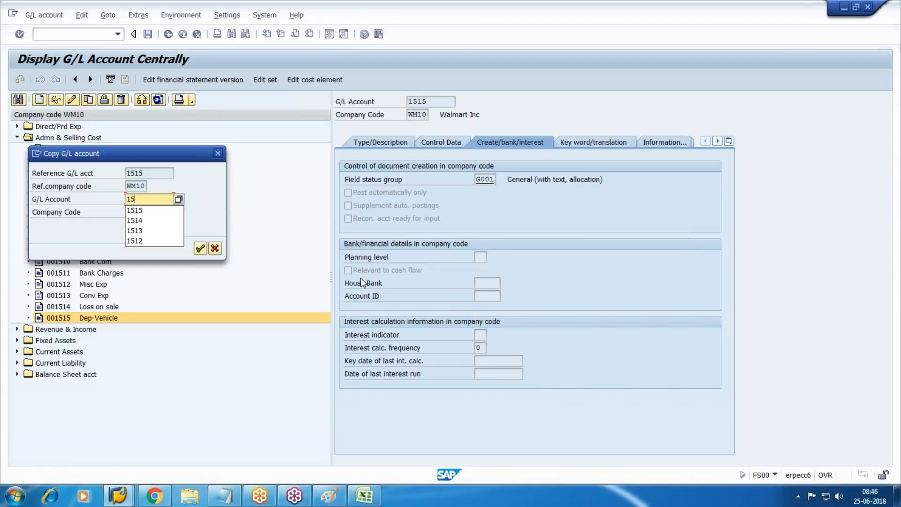
key(Return)
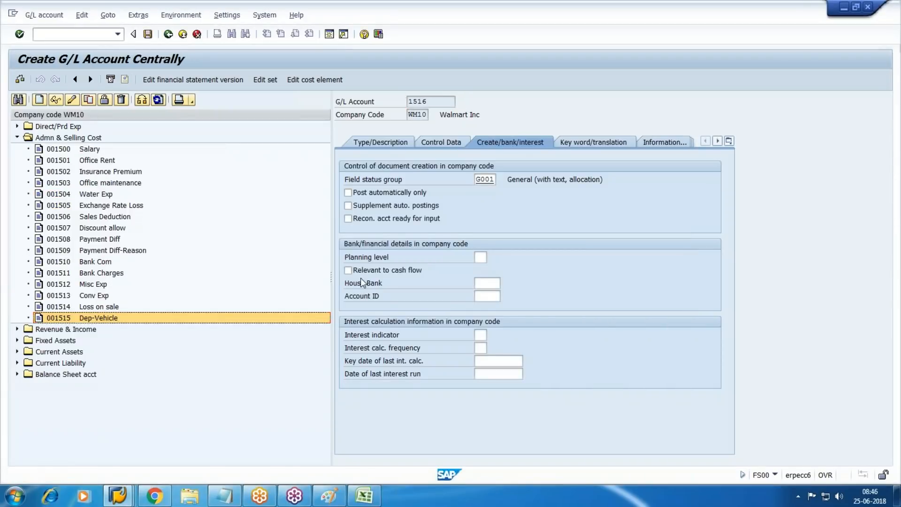
Step: Replace short and long texts with 'Scrapping -Vehicle' and review the control and field status tabs
click(395, 140)
click(529, 242)
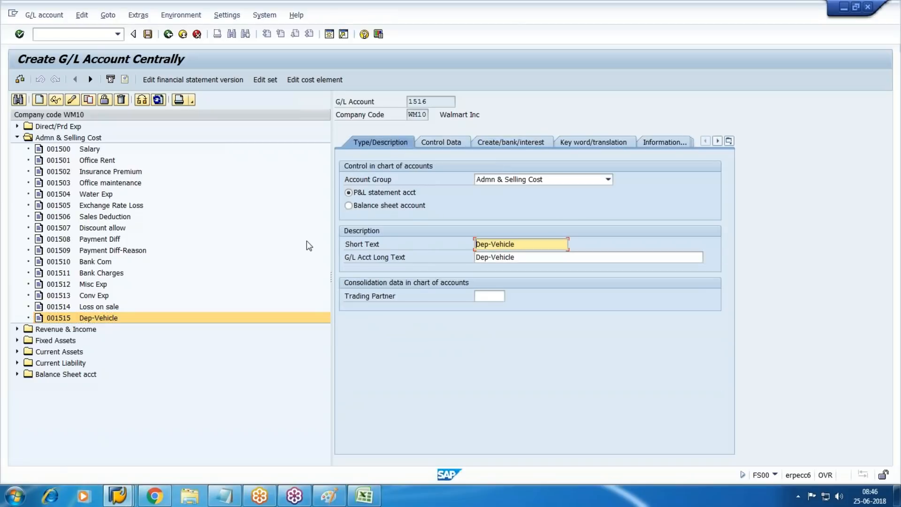
key(BackSpace)
key(BackSpace)
key(BackSpace)
key(BackSpace)
key(BackSpace)
key(BackSpace)
key(BackSpace)
key(BackSpace)
key(BackSpace)
key(BackSpace)
key(BackSpace)
text(Scrapping -Vehc)
key(BackSpace)
key(BackSpace)
key(BackSpace)
key(BackSpace)
text(icle)
key(Tab)
key(shift+Tab)
key(Tab)
text(Scrapping -Vehicle)
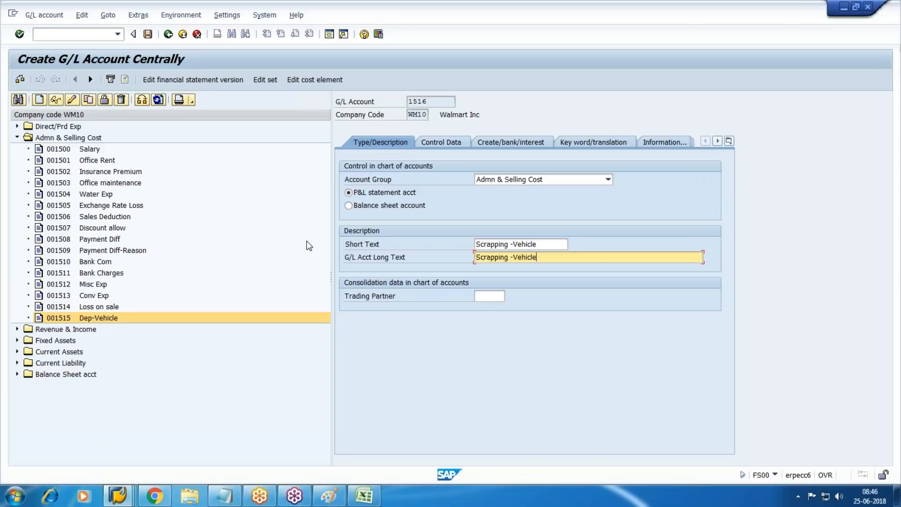
click(444, 139)
click(503, 138)
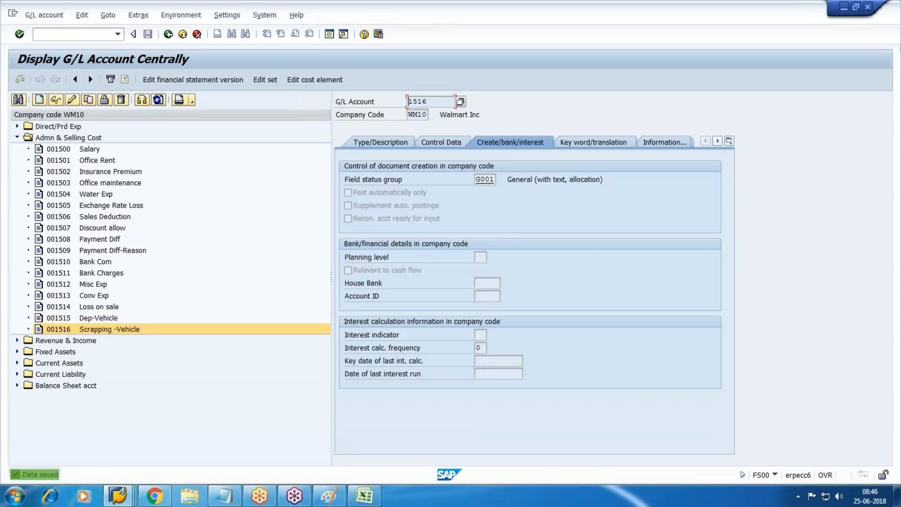
Step: Switch from the G/L account screen back to the Display IMG implementation guide window
click(225, 496)
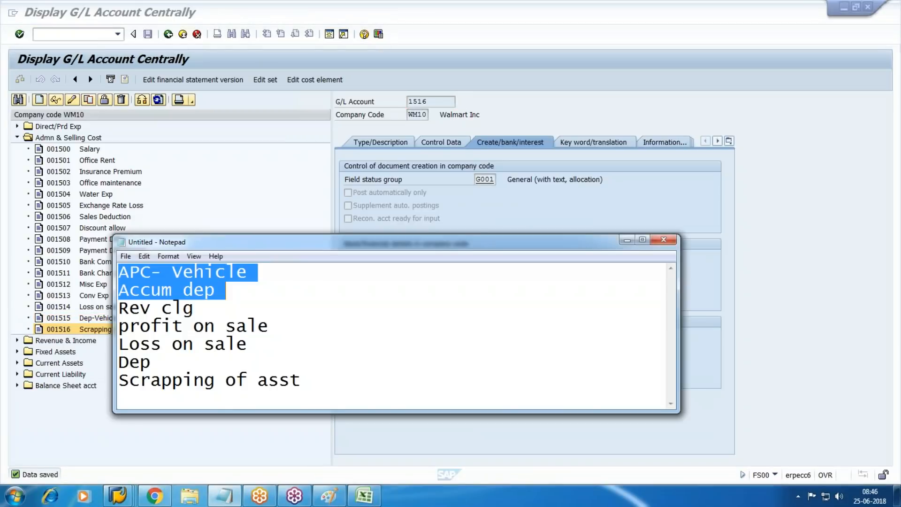
click(768, 413)
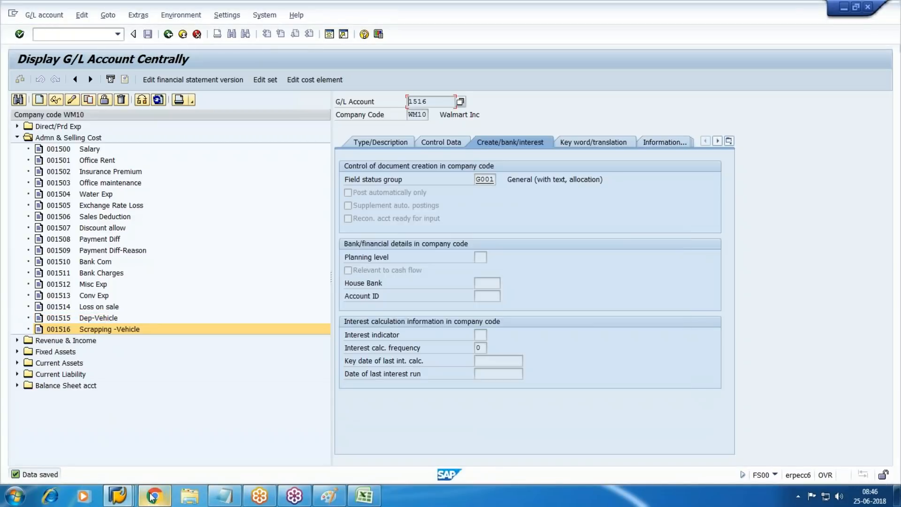
mouse_move(118, 495)
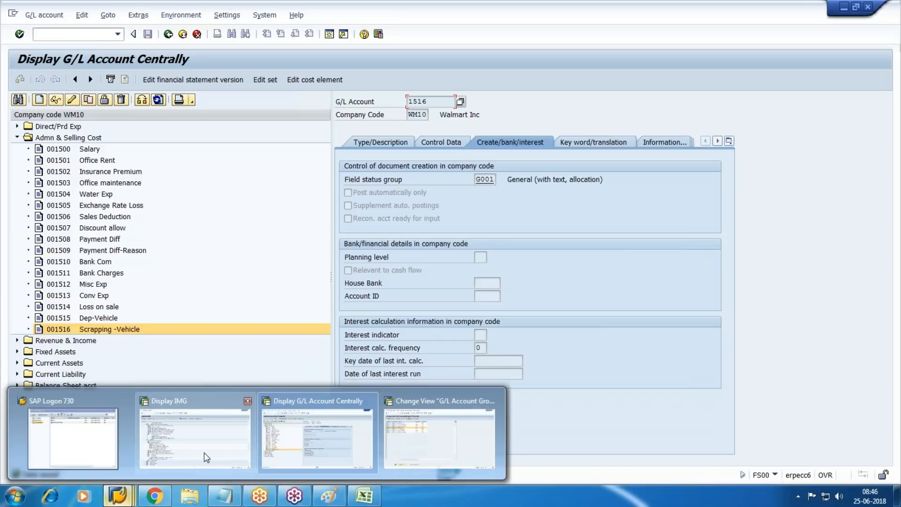
click(230, 399)
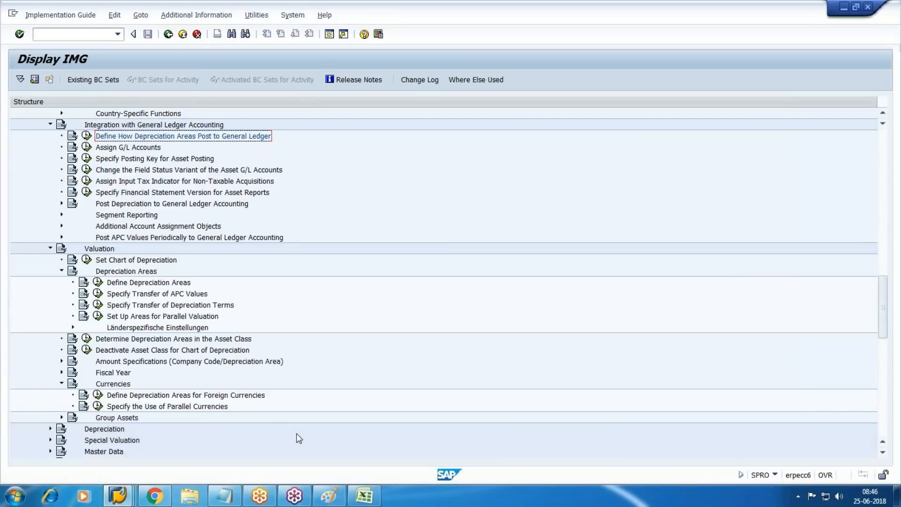
mouse_move(287, 496)
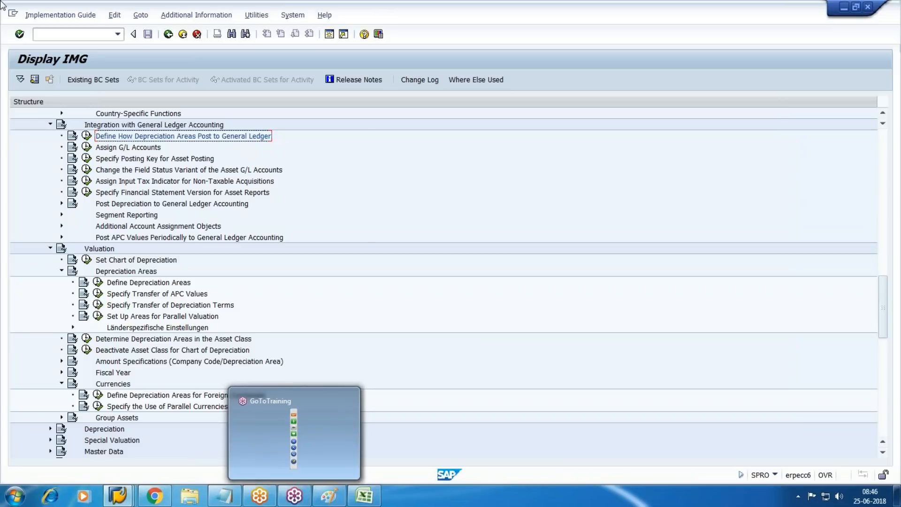
Step: Collapse the Currencies and Depreciation Areas branches and focus the Assign G/L Accounts activity
scroll(308, 343, down, 2)
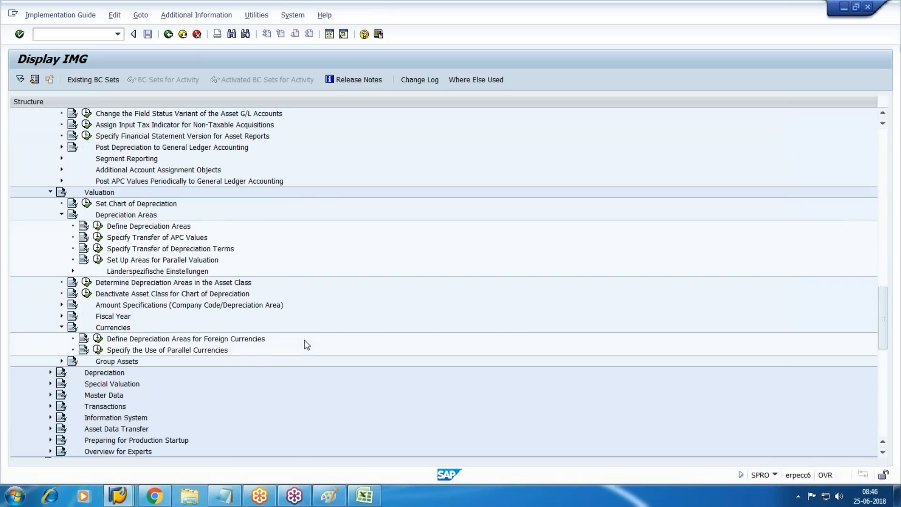
scroll(307, 345, down, 2)
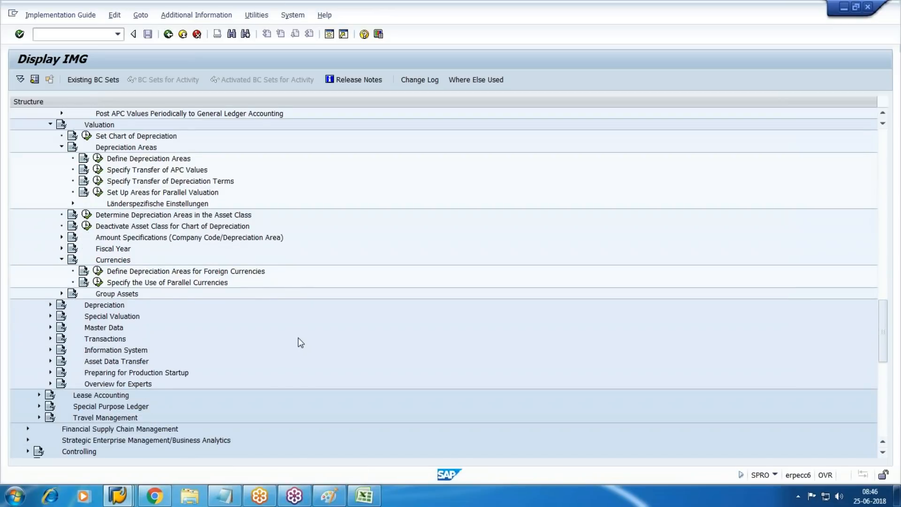
scroll(280, 324, down, 1)
scroll(263, 320, up, 1)
click(60, 259)
scroll(61, 193, up, 1)
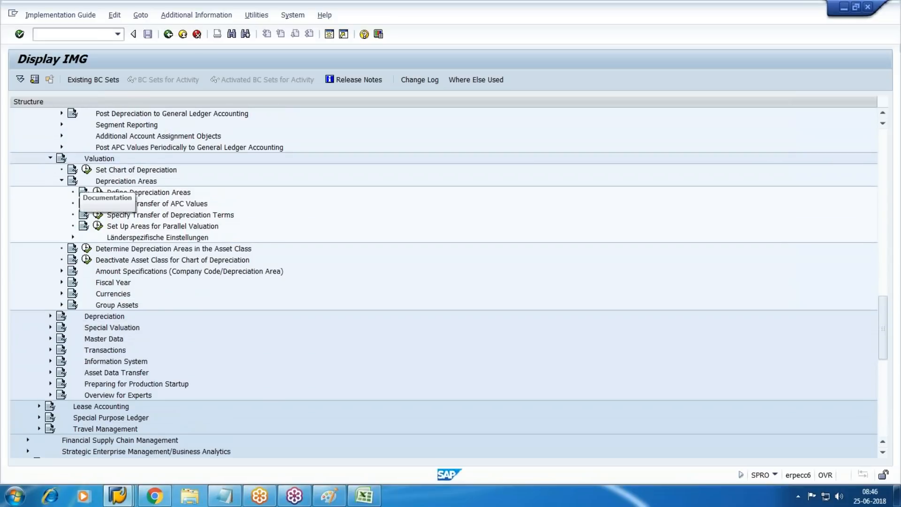
click(62, 181)
scroll(63, 186, up, 3)
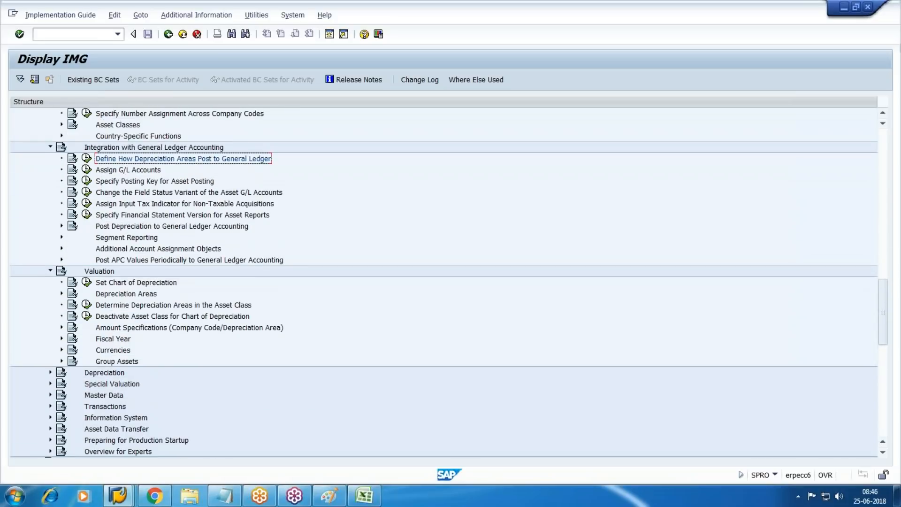
scroll(118, 193, up, 1)
key(Down)
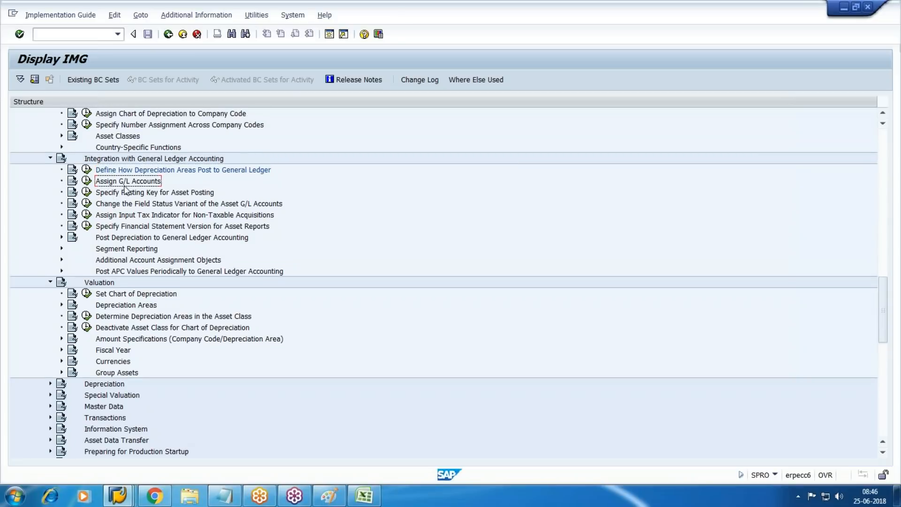
Step: Run Assign G/L Accounts and open the account determinations for chart WM10
click(87, 180)
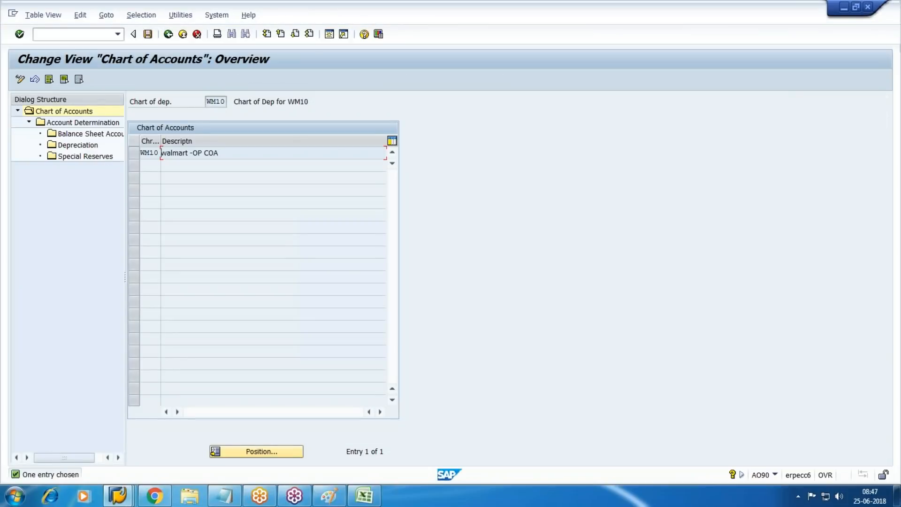
click(134, 153)
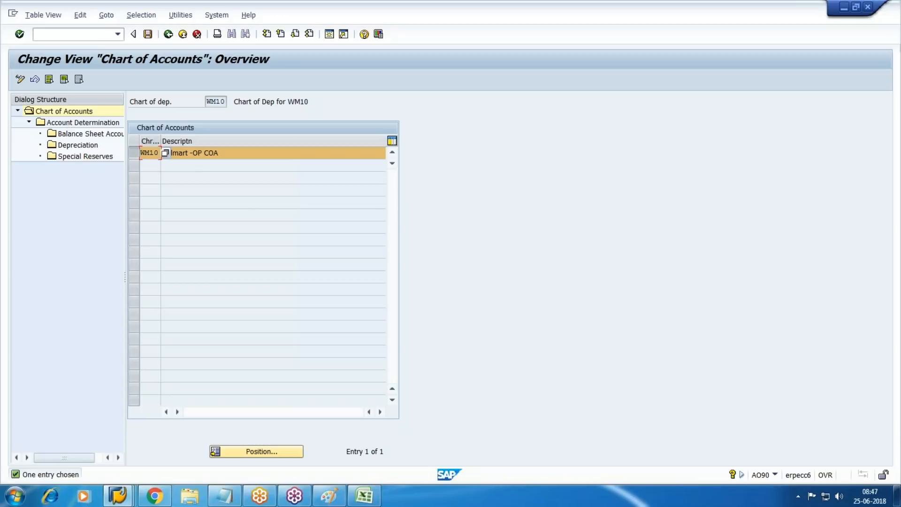
double_click(86, 123)
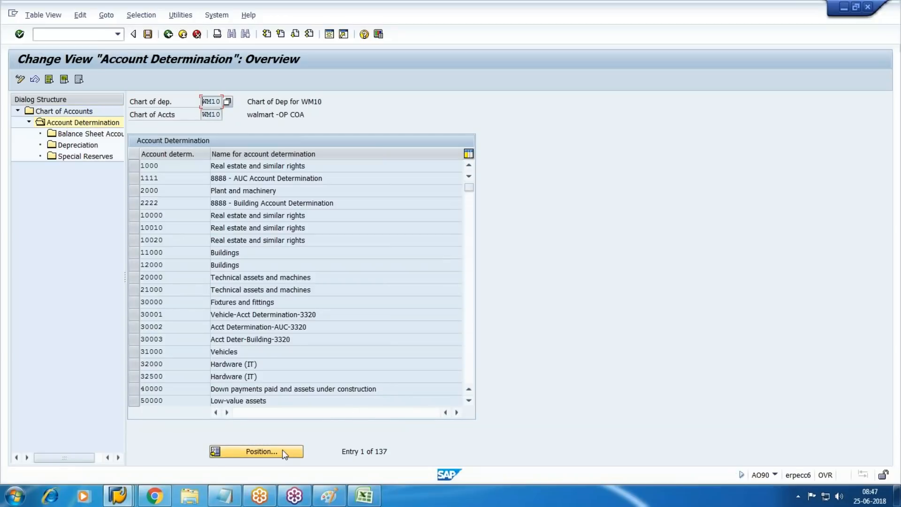
Step: Position the list on account determination W1000 and open its Balance Sheet Accounts
click(278, 452)
text(w1)
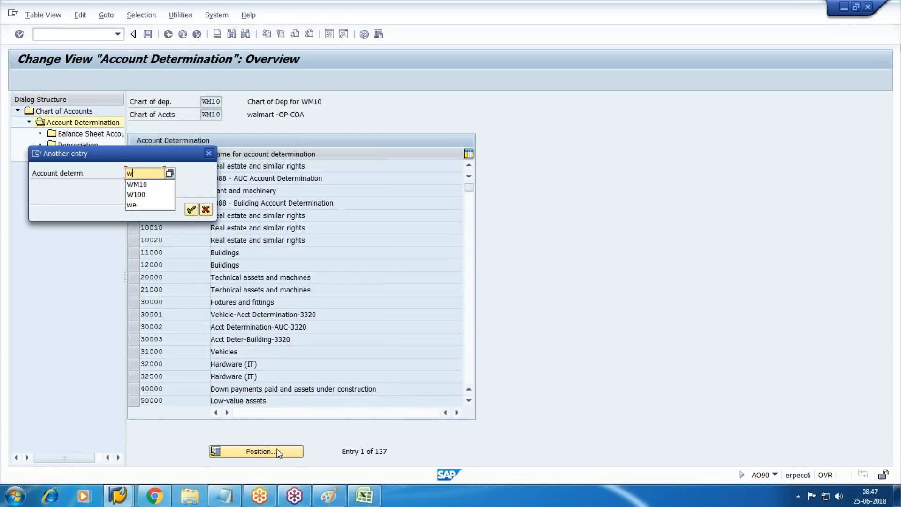
key(BackSpace)
text(1000)
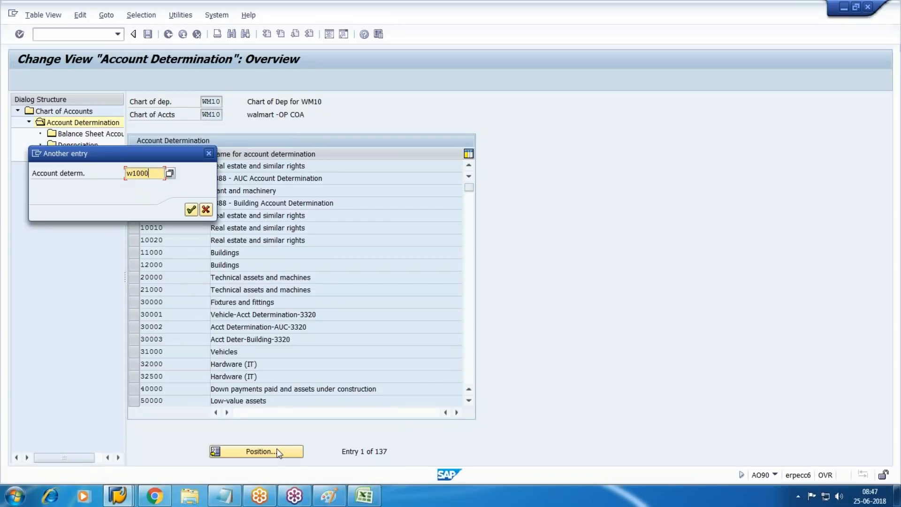
key(Return)
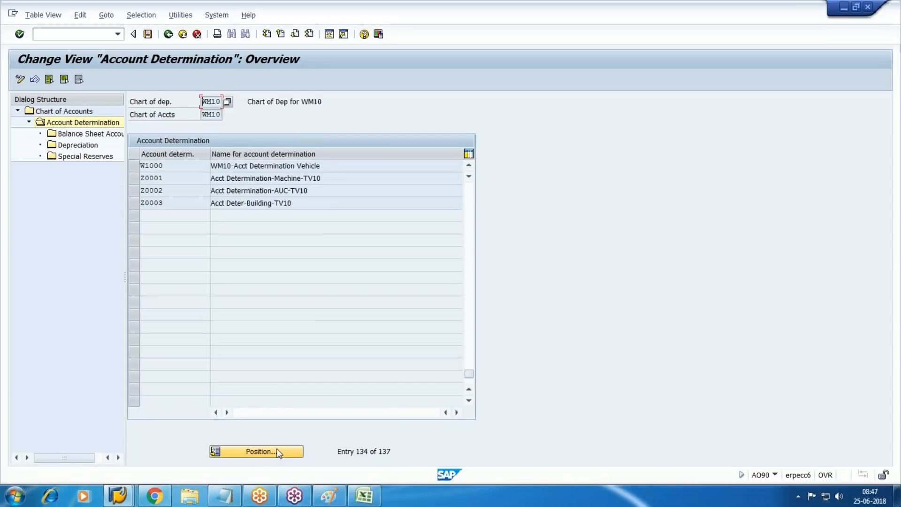
click(134, 166)
double_click(85, 134)
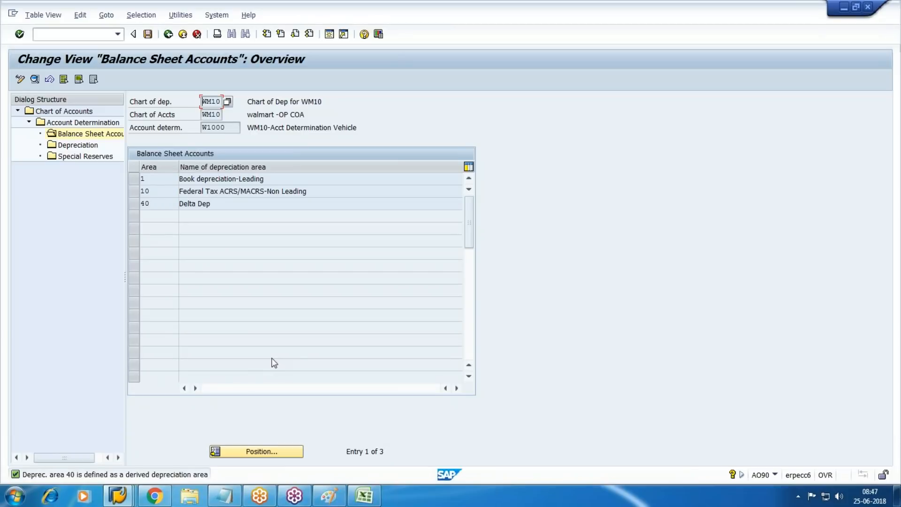
Step: Enter acquisition account 2500 in depreciation area 1's details after checking it in the G/L list
click(134, 179)
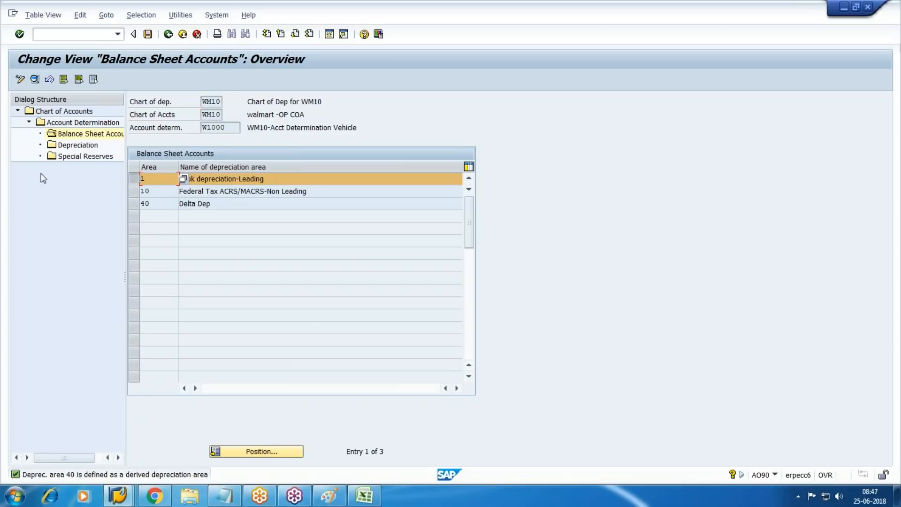
click(35, 79)
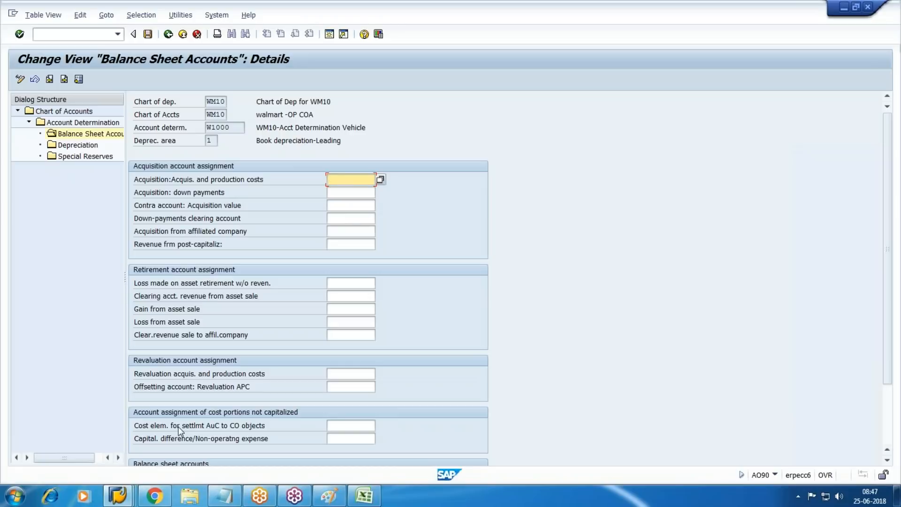
click(120, 497)
click(301, 439)
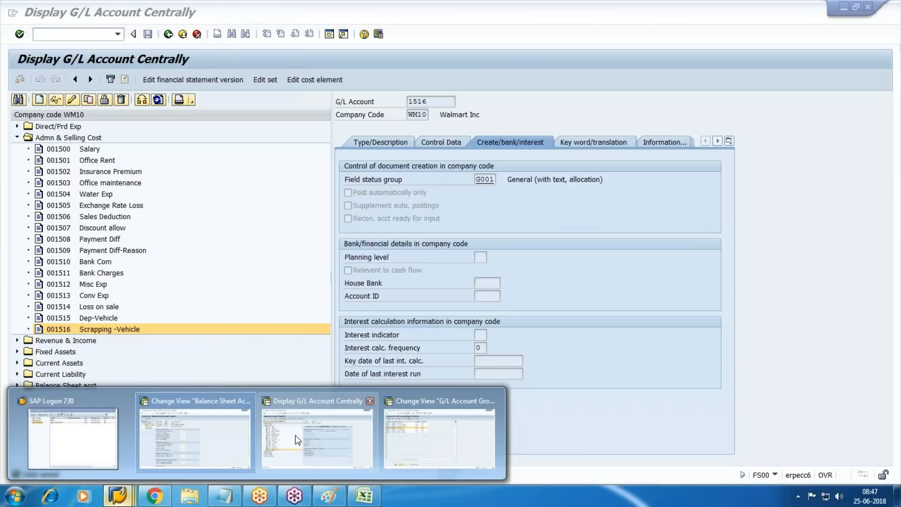
click(17, 138)
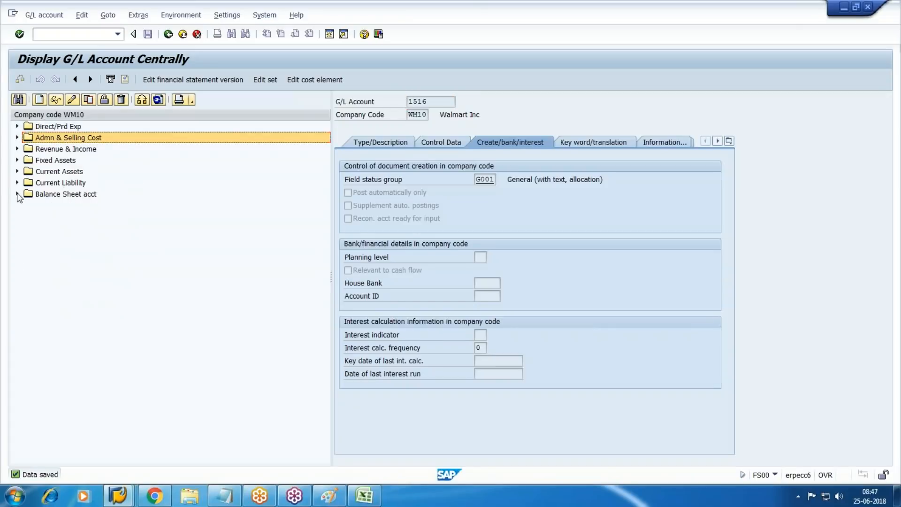
click(18, 160)
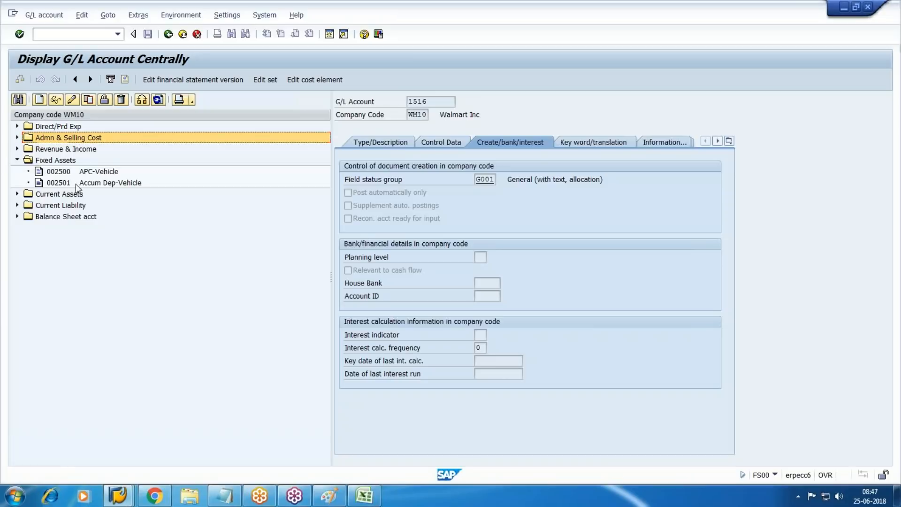
click(106, 172)
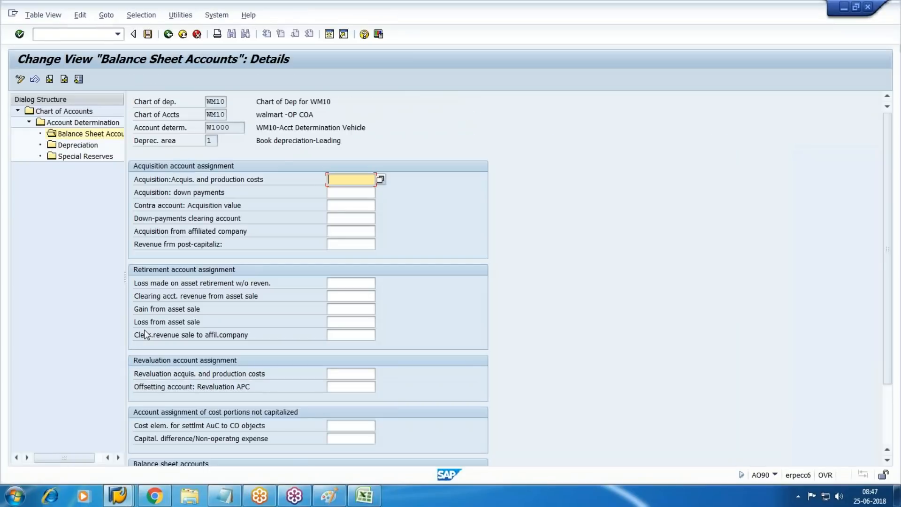
text(2500)
key(Tab)
key(Tab)
key(Tab)
key(Tab)
key(Tab)
key(Tab)
key(Tab)
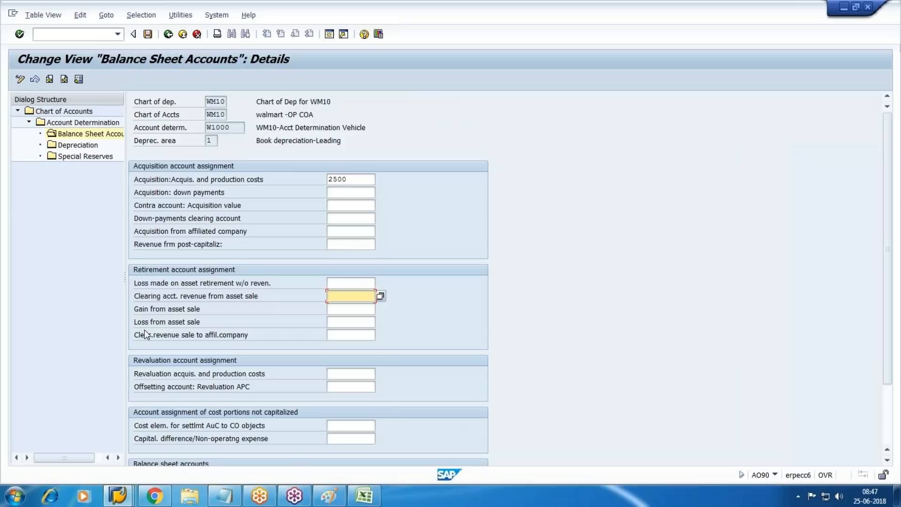
key(shift+Tab)
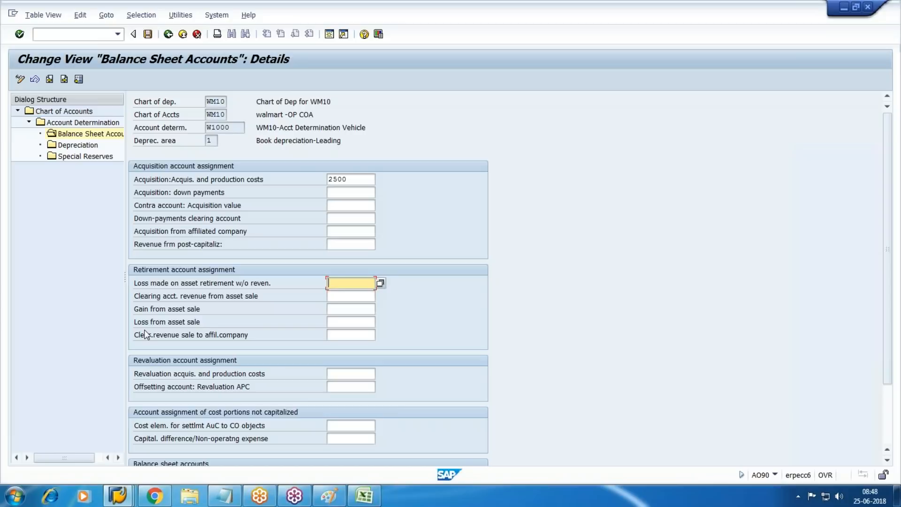
key(Tab)
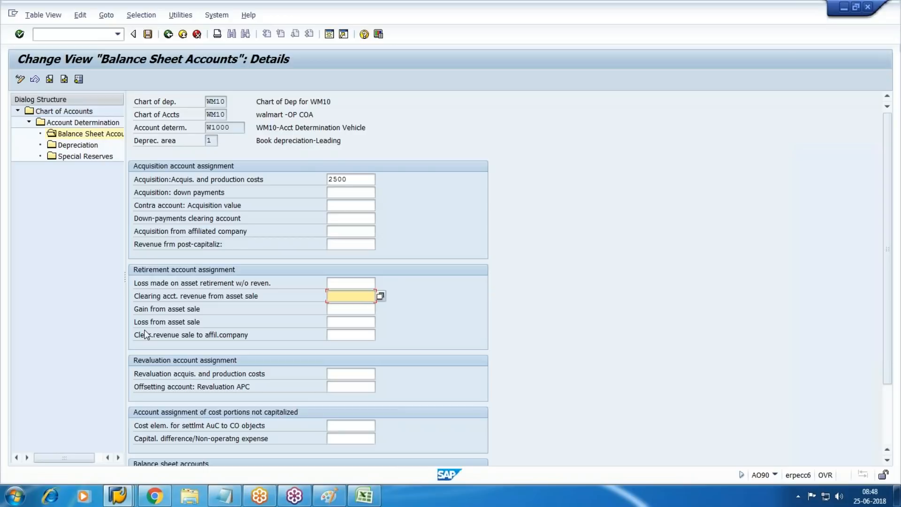
Step: Enter 2005 as the sale revenue clearing account and 2006 as the gain from asset sale
key(alt+Tab)
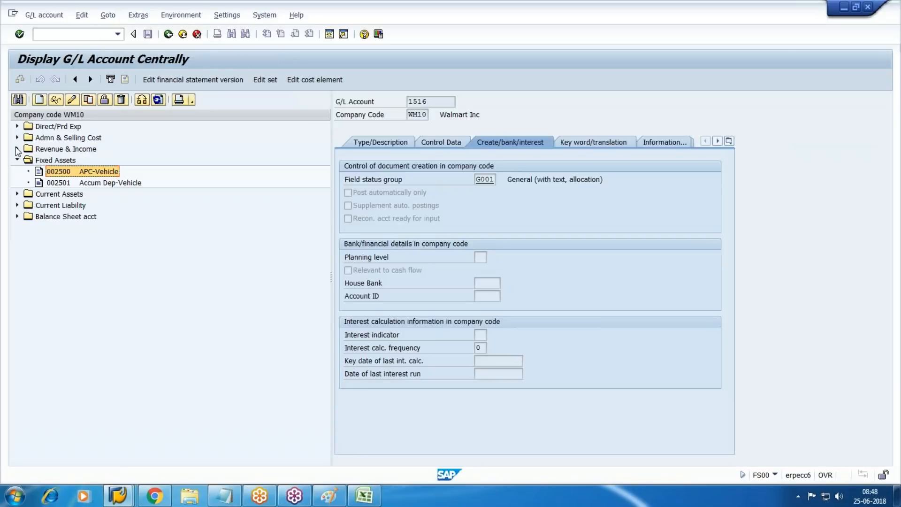
click(18, 150)
click(96, 228)
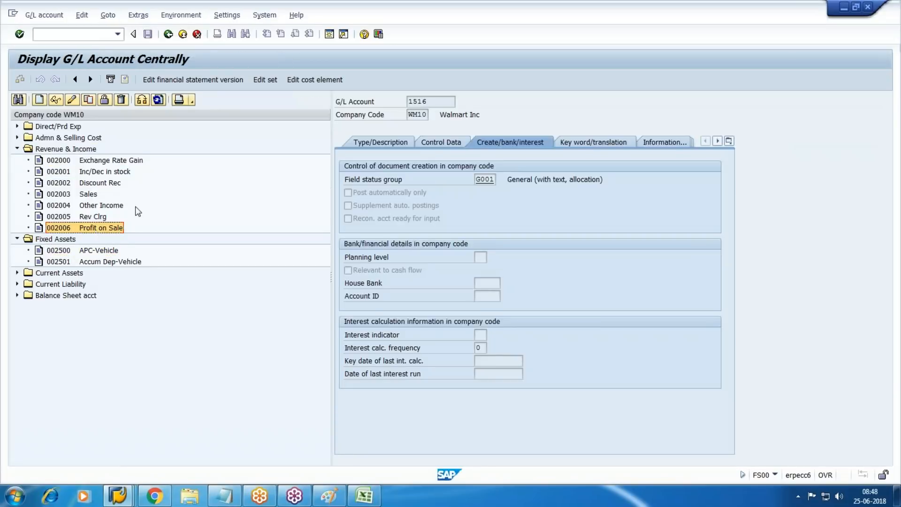
click(103, 217)
key(alt+Tab)
text(2005)
key(Tab)
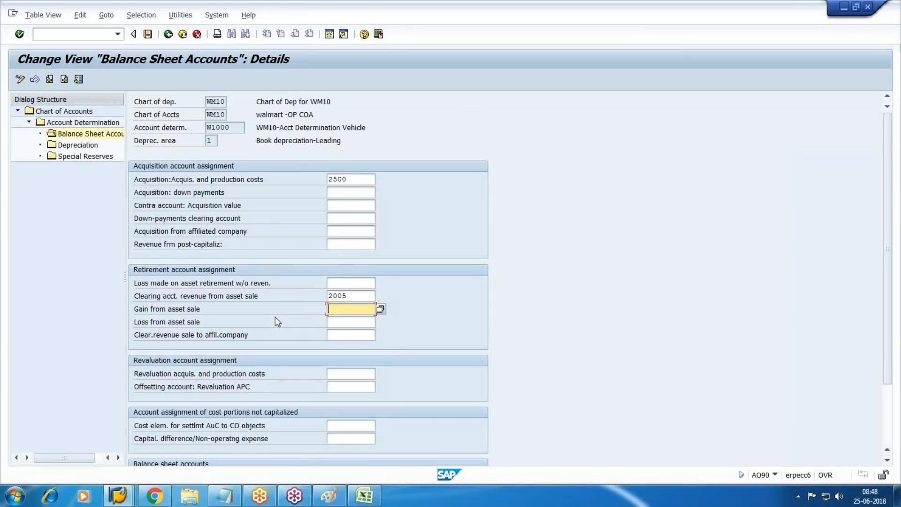
key(alt+Tab)
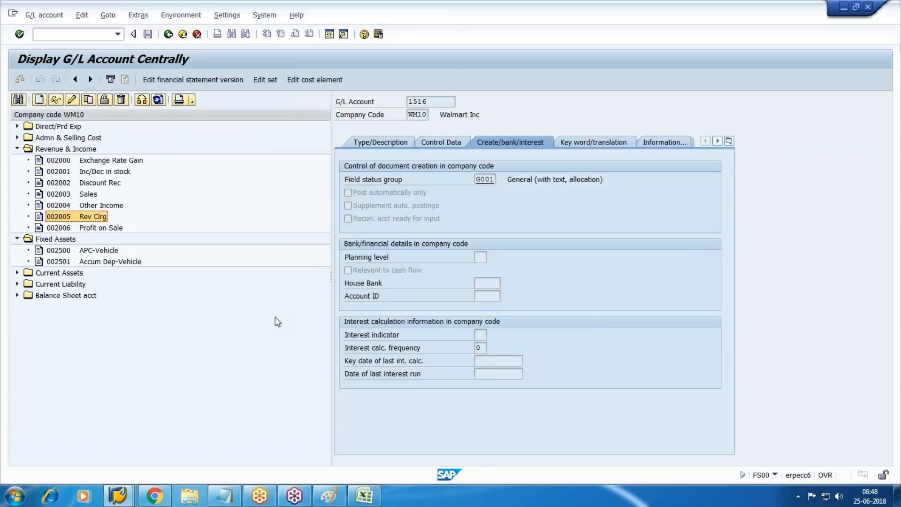
key(alt+Tab)
text(2006)
key(Tab)
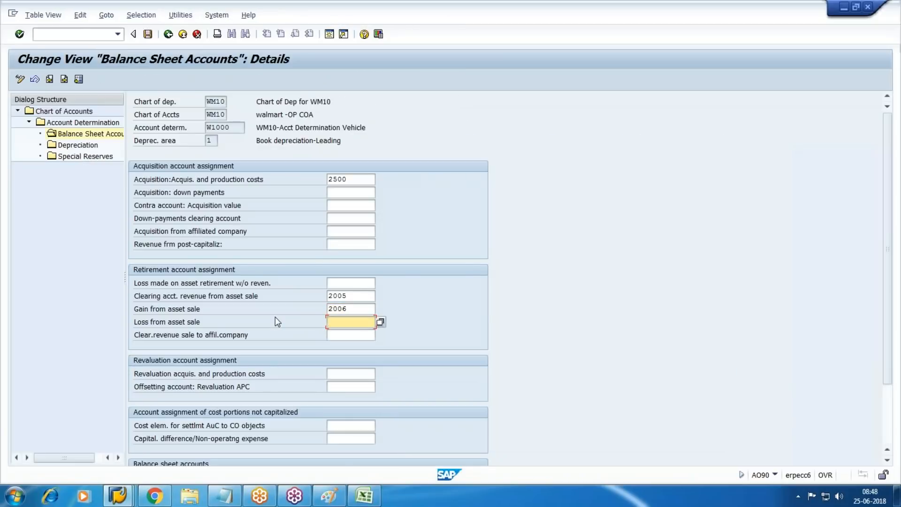
Step: Enter 1514 as the loss from asset sale account and save under the customizing request
key(alt+Tab)
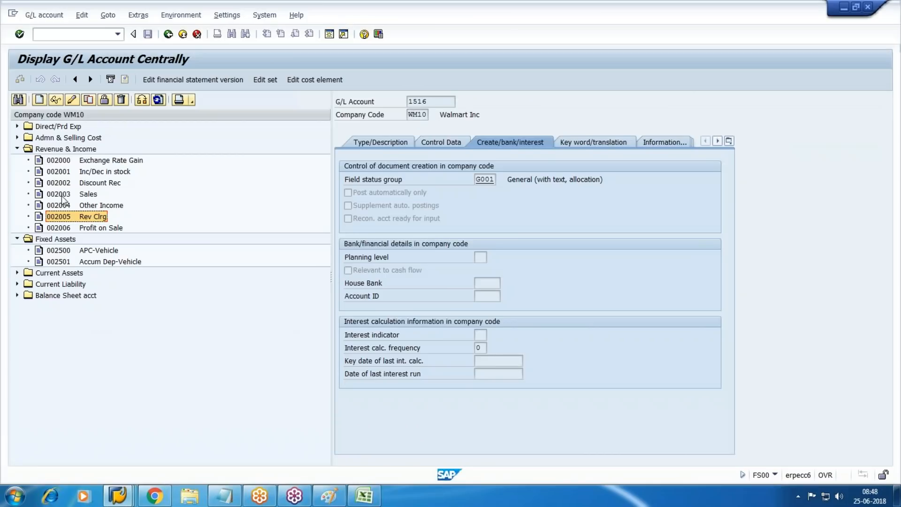
click(26, 141)
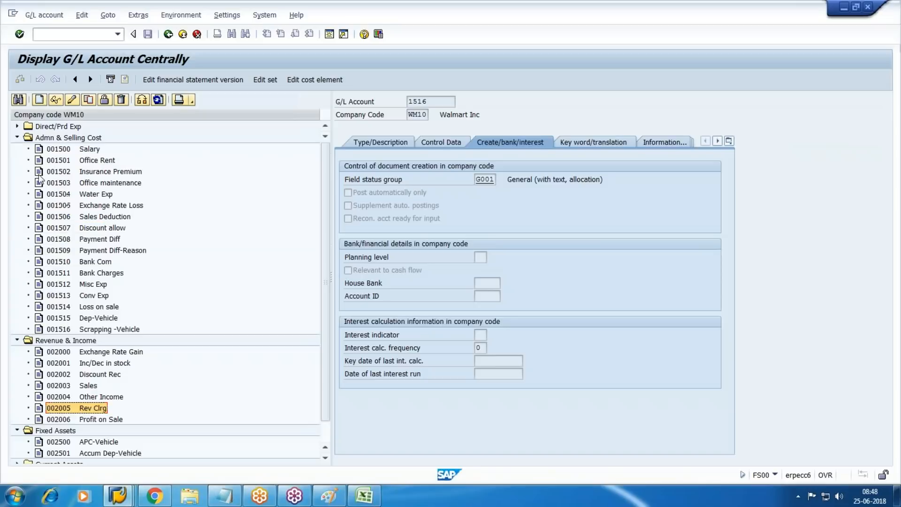
click(102, 320)
mouse_move(364, 496)
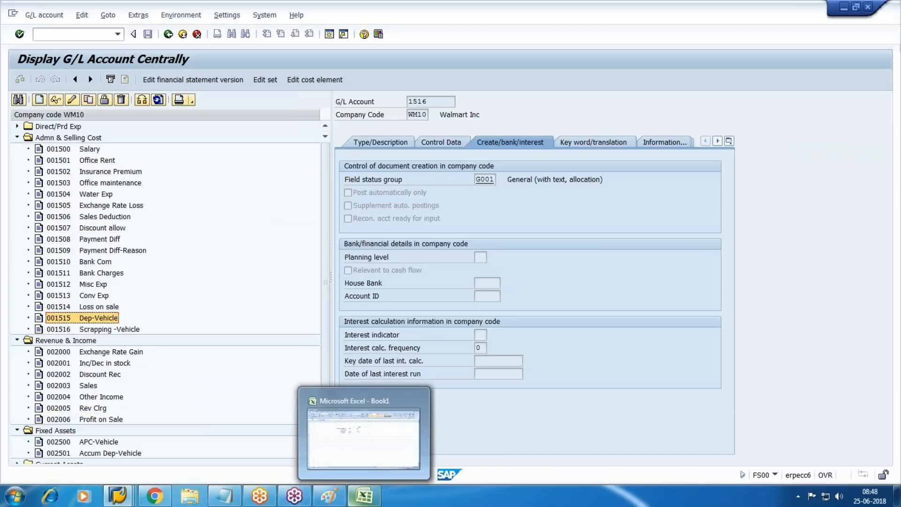
key(Up)
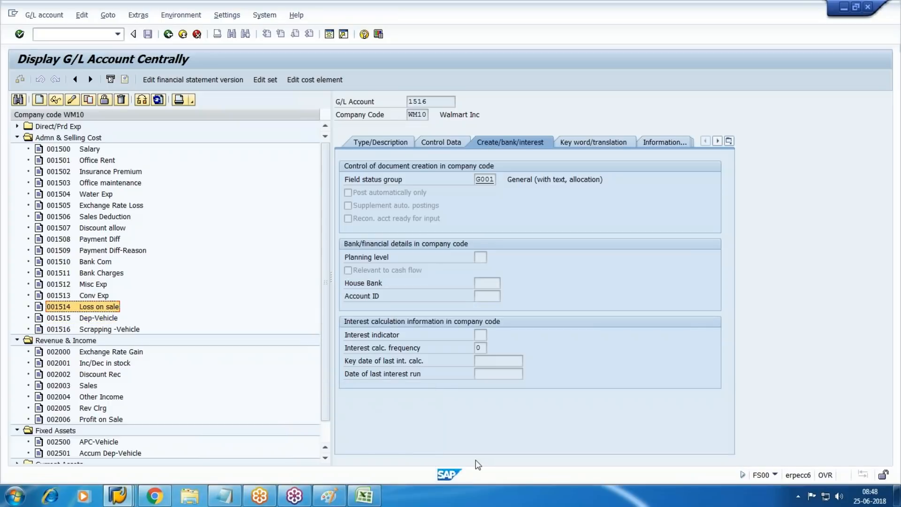
key(alt+Tab)
text(1514)
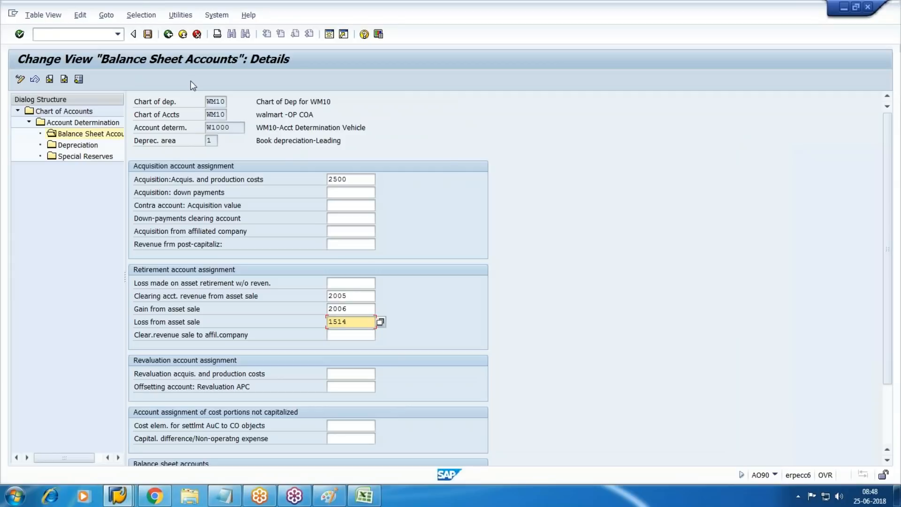
click(148, 34)
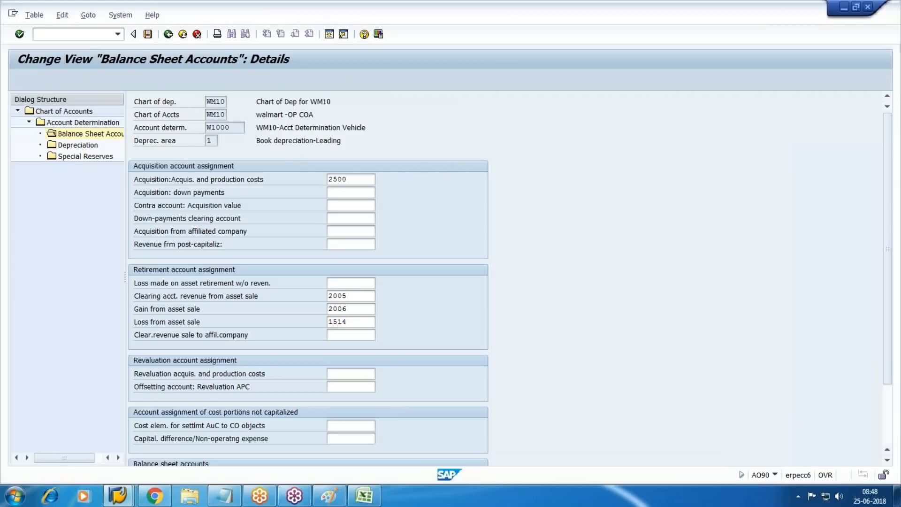
click(193, 208)
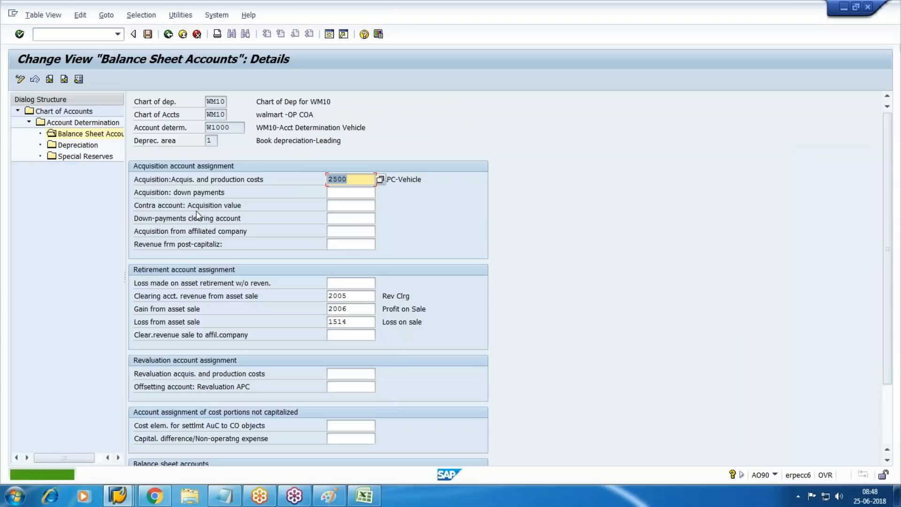
Step: Open depreciation area 10's account details and enter acquisition account 2500
click(169, 33)
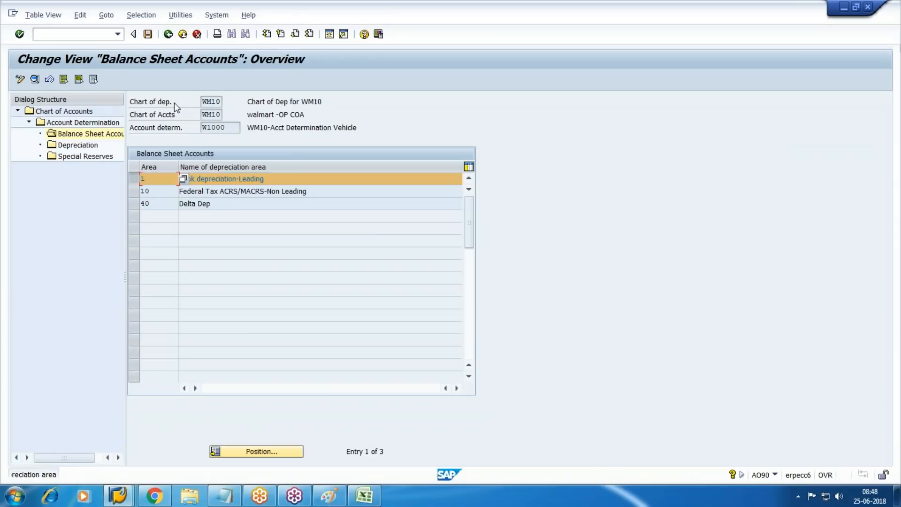
click(136, 194)
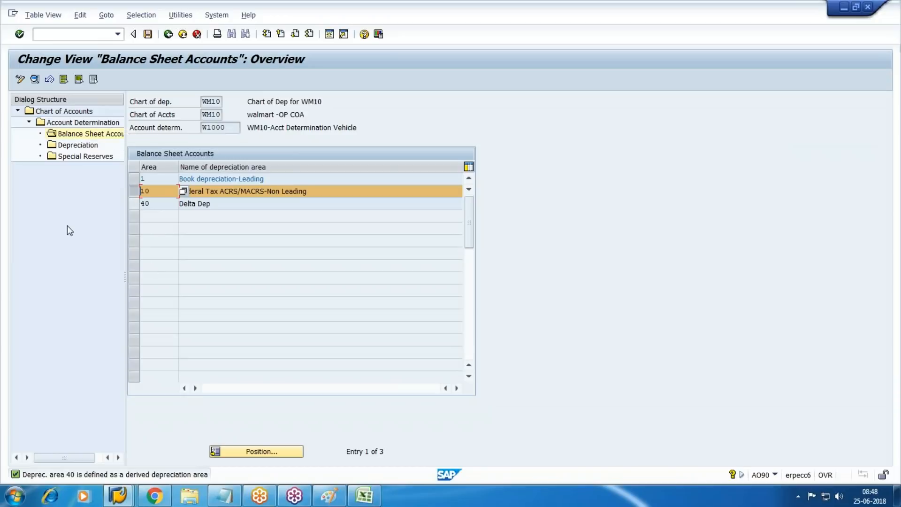
click(34, 80)
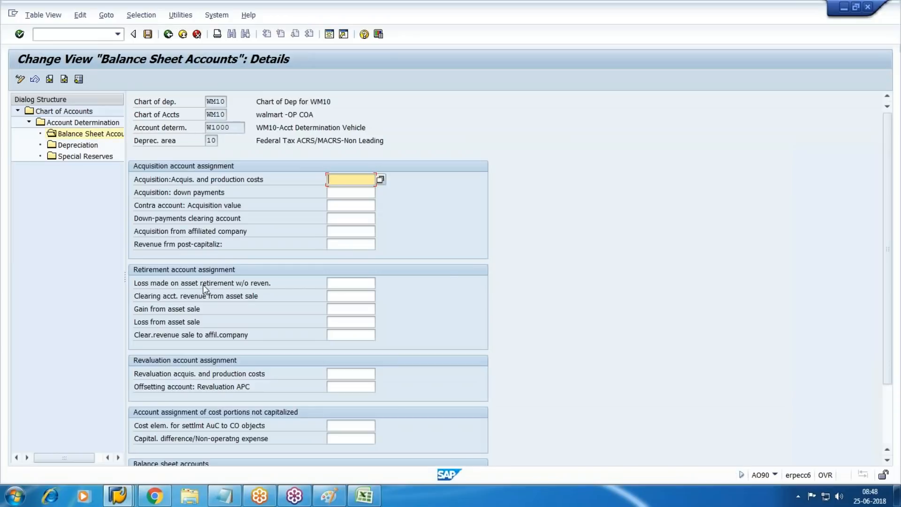
key(alt+Tab)
key(alt+Tab)
key(alt+Tab)
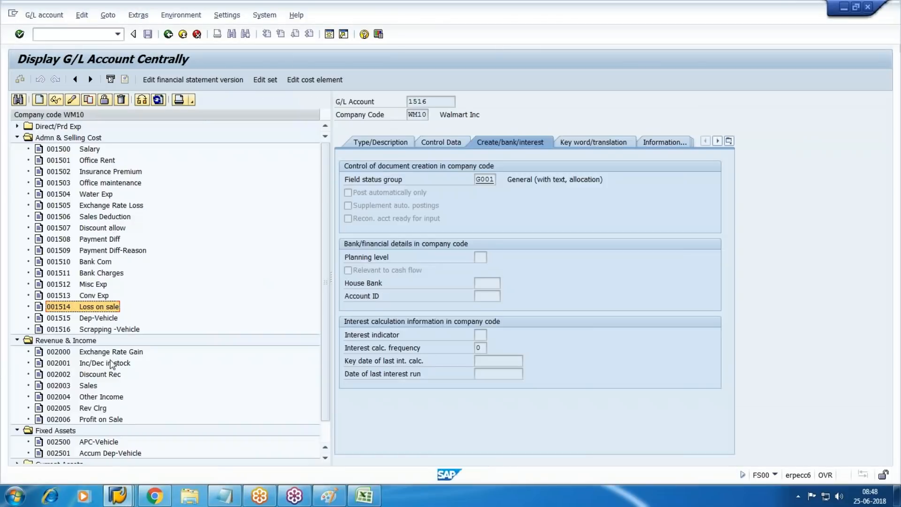
scroll(83, 420, down, 1)
click(101, 409)
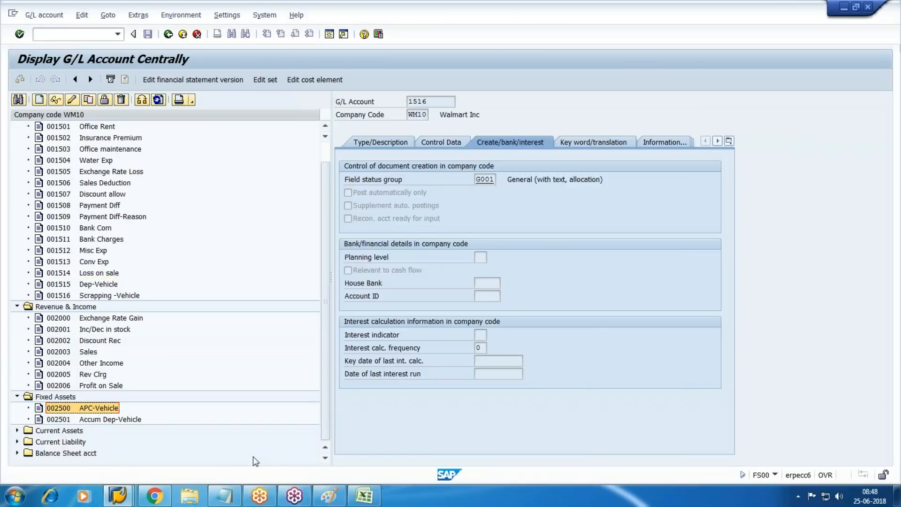
key(alt+Tab)
text(2500)
key(Tab)
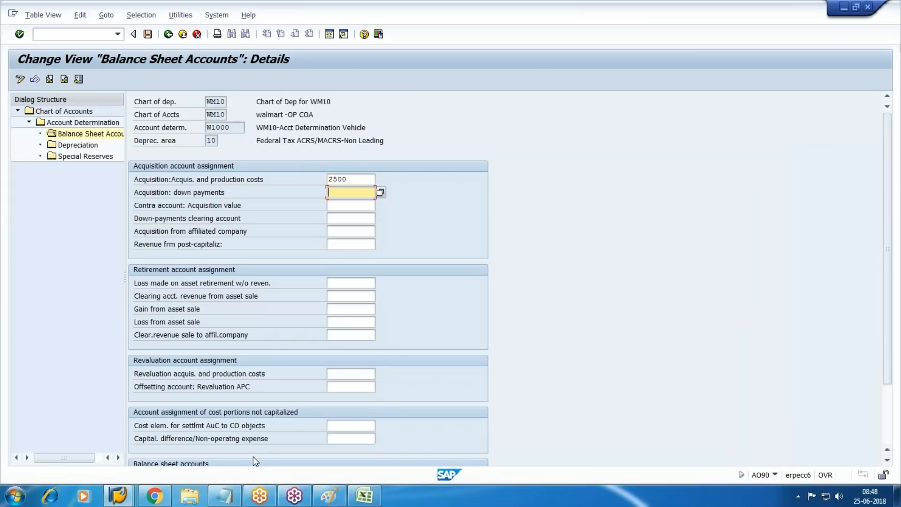
key(Tab)
key(Tab)
key(Tab)
key(Tab)
key(Tab)
key(Tab)
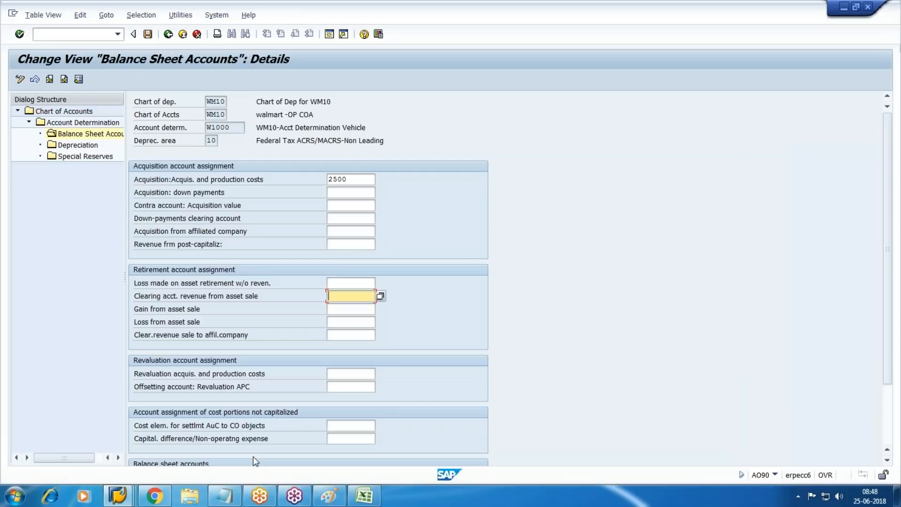
Step: Enter retirement accounts 2005 for sale revenue clearing and 2006 for gain on sale
key(alt+Tab)
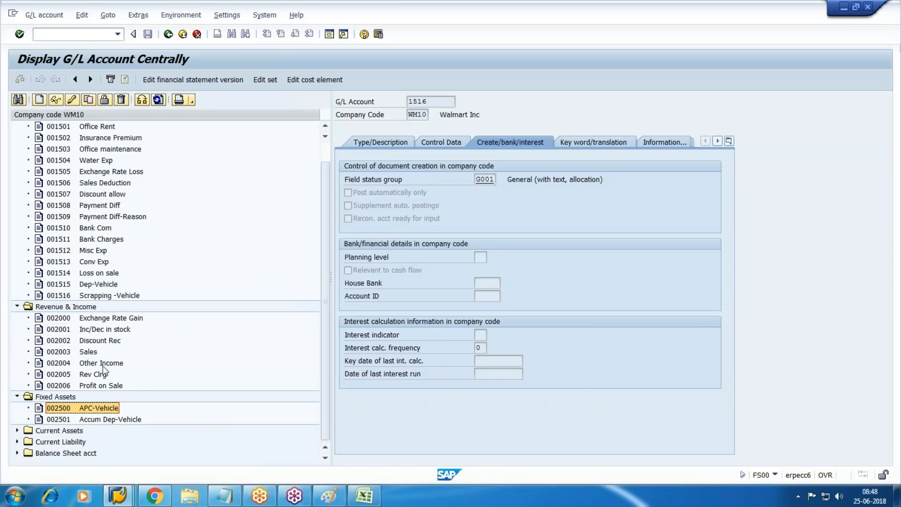
click(96, 378)
key(alt+Tab)
text(2005)
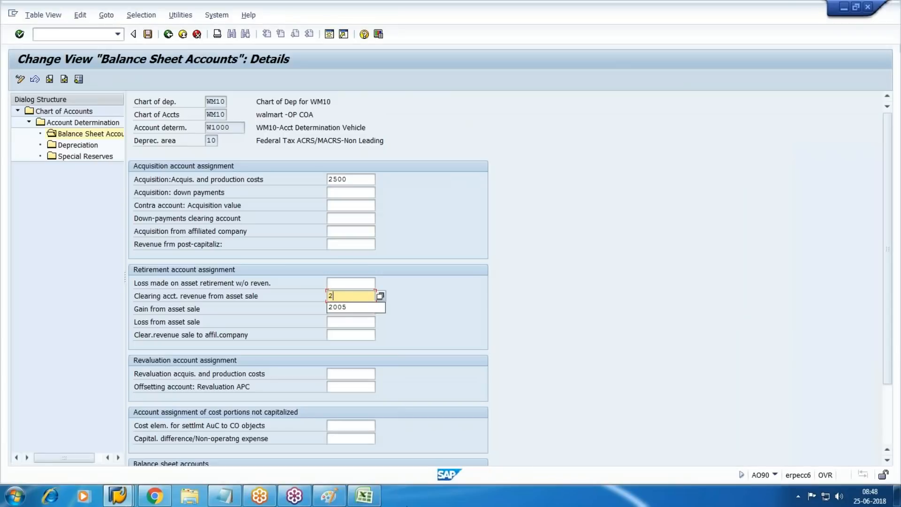
key(alt+Tab)
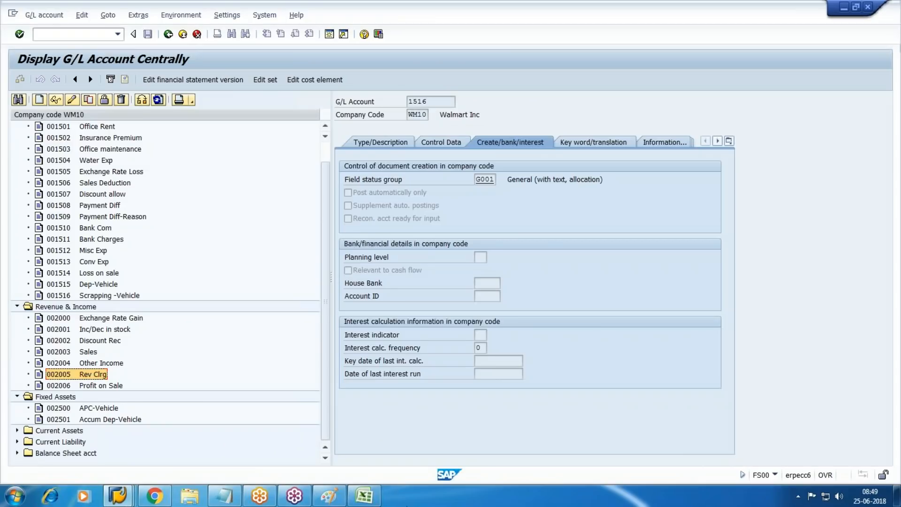
key(alt+Tab)
text(2006)
key(Tab)
Step: Enter 1514 as area 10's loss from asset sale account, check the entries and save
key(alt+Tab)
click(100, 274)
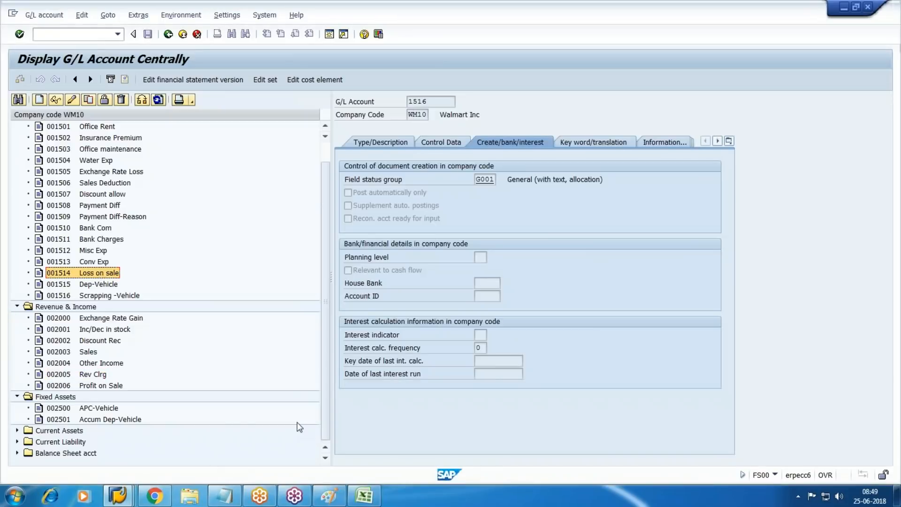
key(alt+Tab)
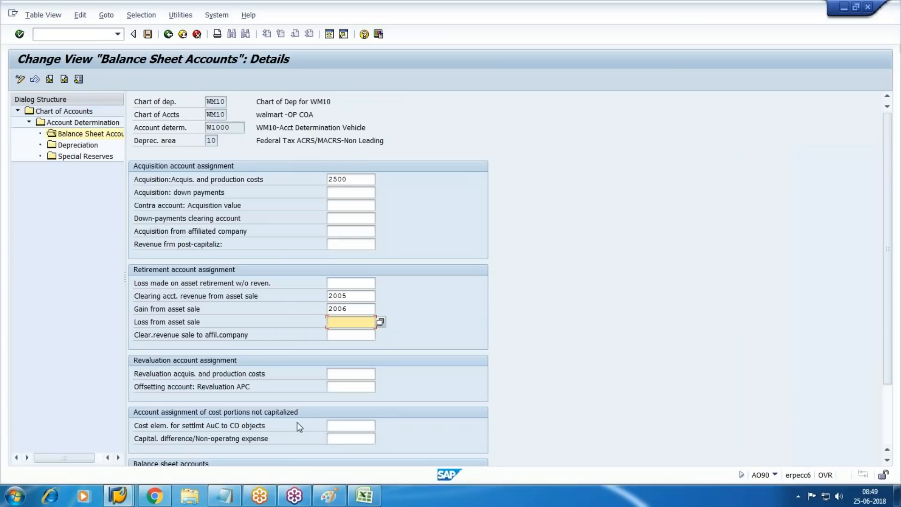
key(alt+Tab)
key(alt+Tab)
text(1514)
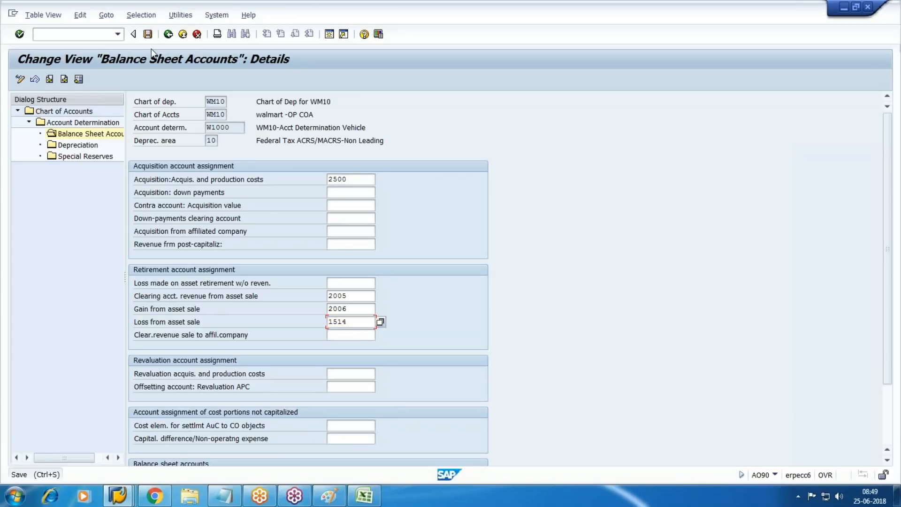
key(Return)
click(168, 35)
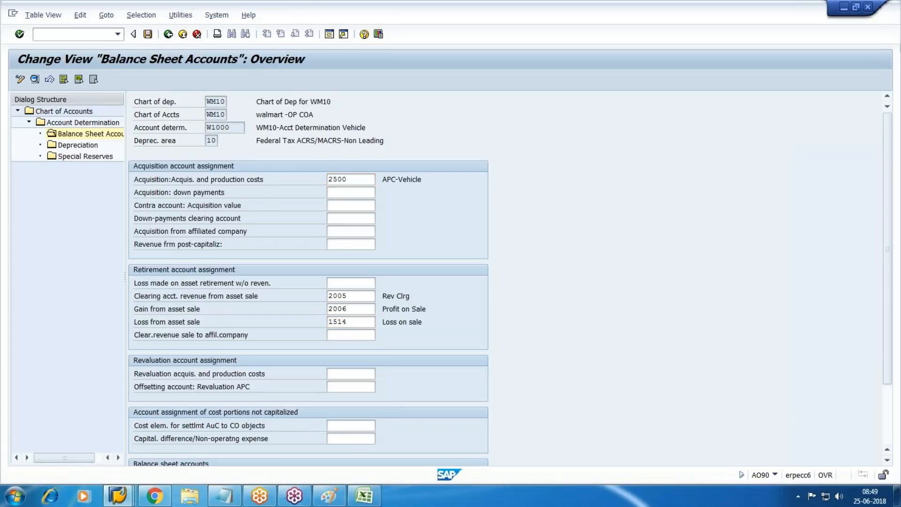
click(132, 201)
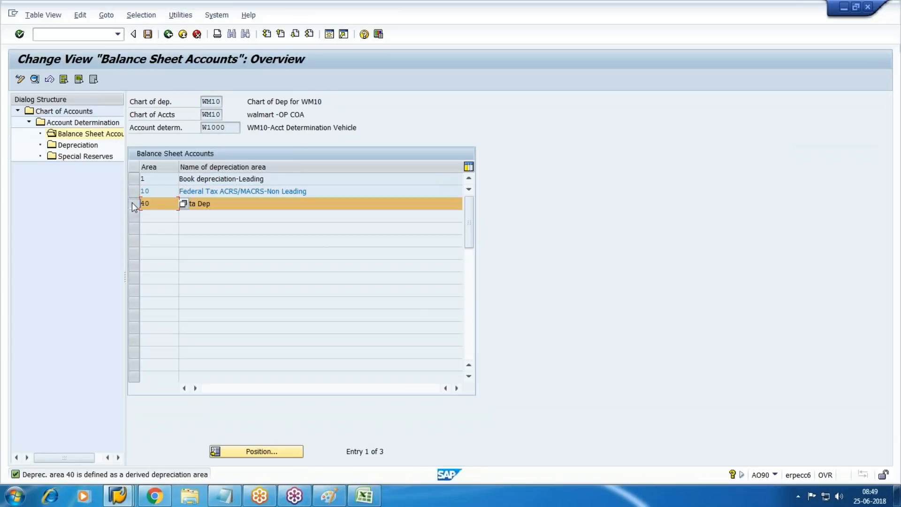
Step: Enter 2500 as area 40 Delta Dep's acquisition and production cost account and save
click(35, 79)
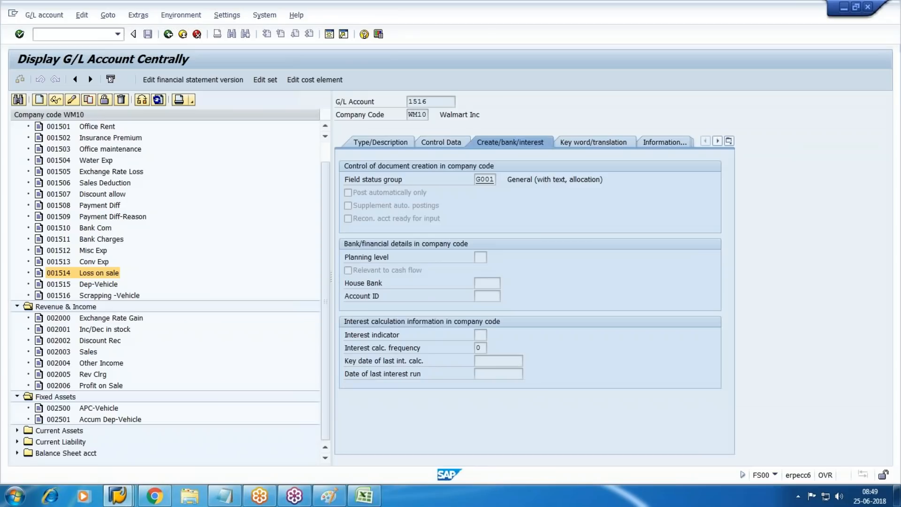
click(97, 408)
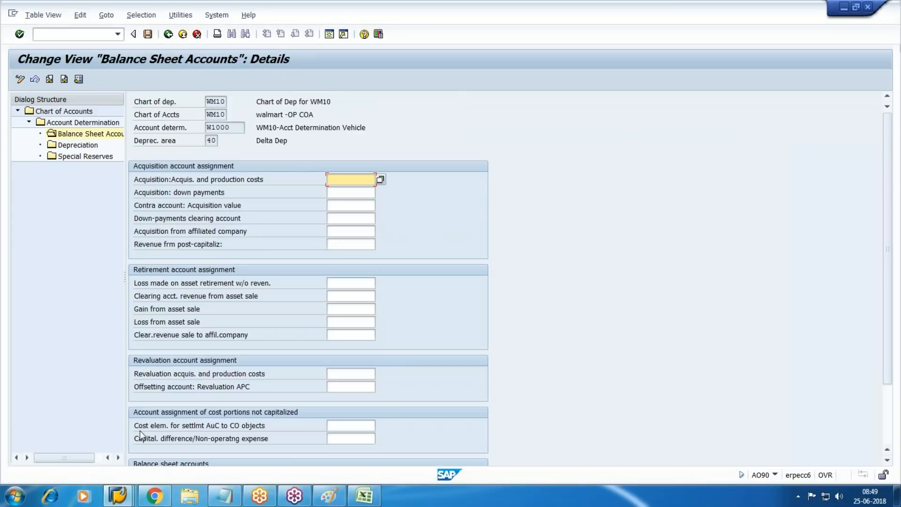
text(2500)
click(148, 34)
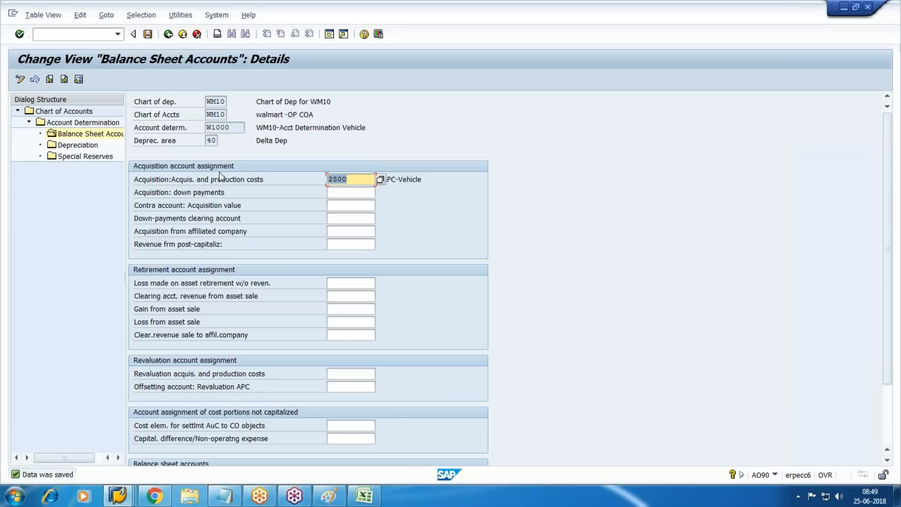
click(168, 33)
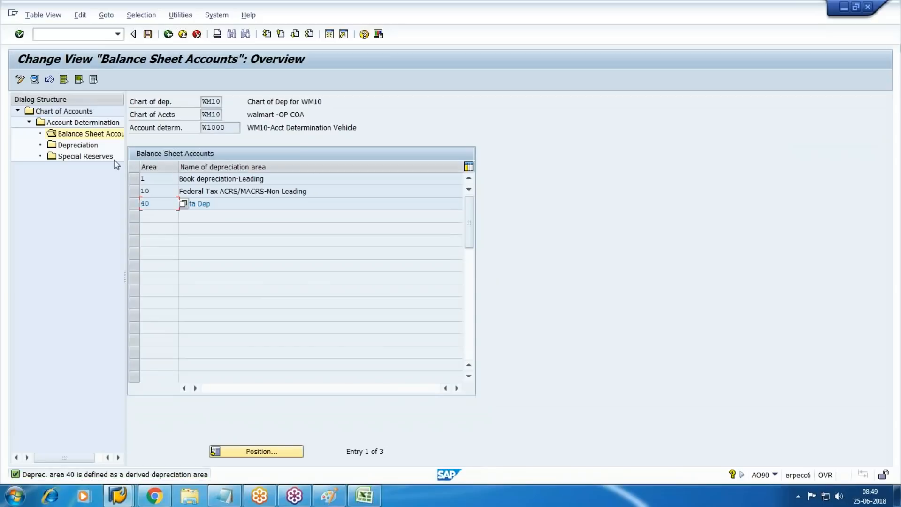
click(137, 179)
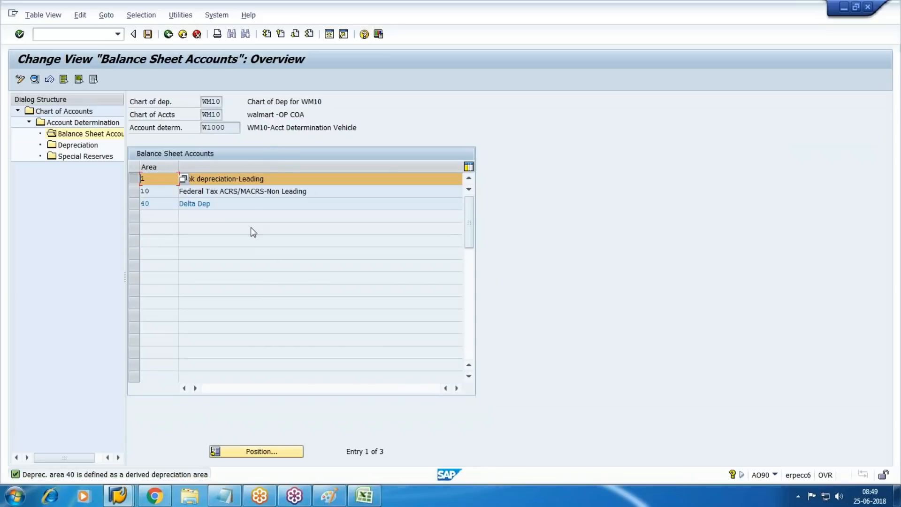
Step: Post area 1's ordinary depreciation to accumulated account 2501 and expense account 1515, and save
double_click(78, 146)
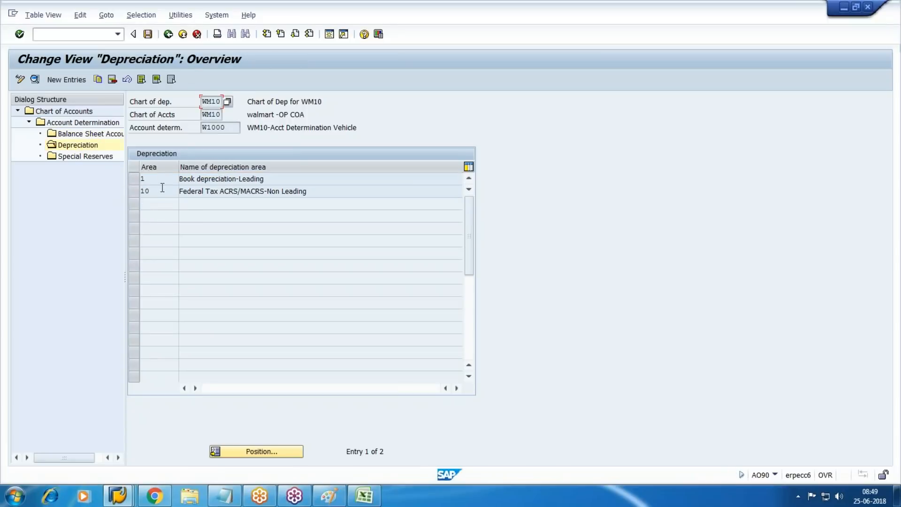
click(138, 181)
click(36, 80)
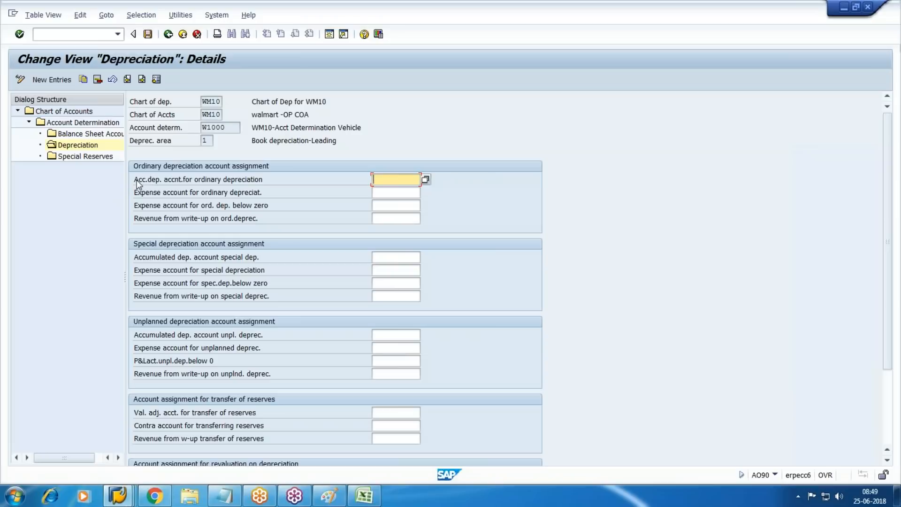
key(alt+Tab)
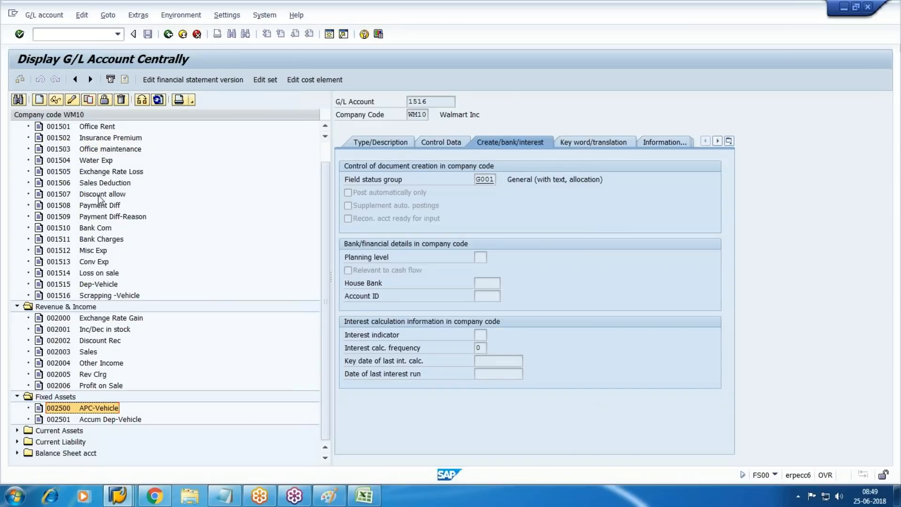
click(116, 421)
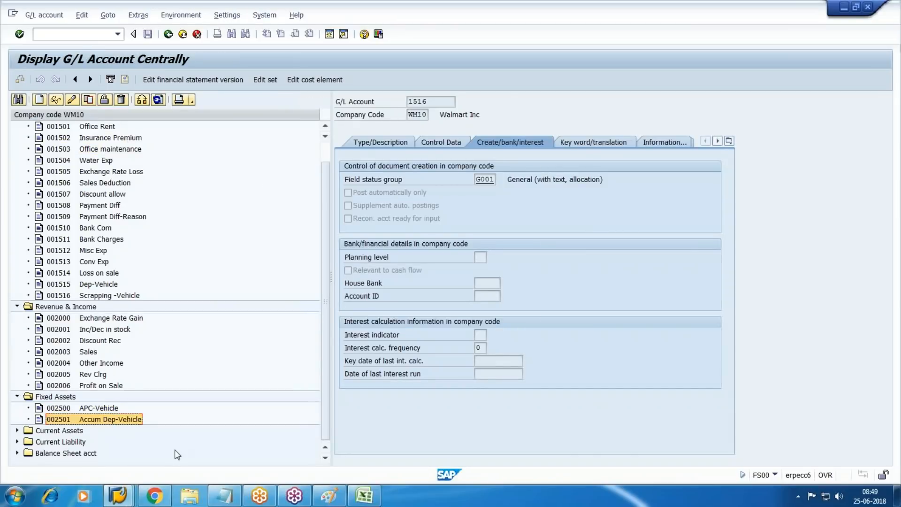
key(alt+Tab)
text(2501)
key(Tab)
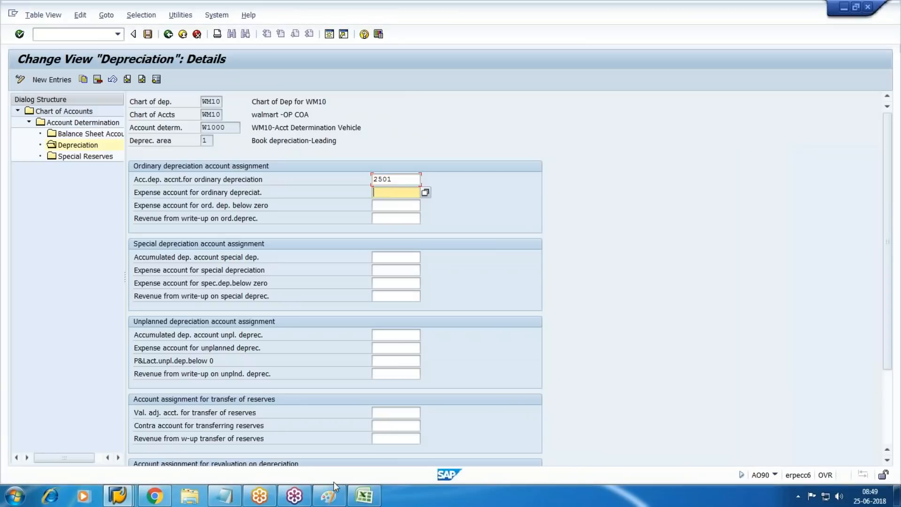
key(alt+Tab)
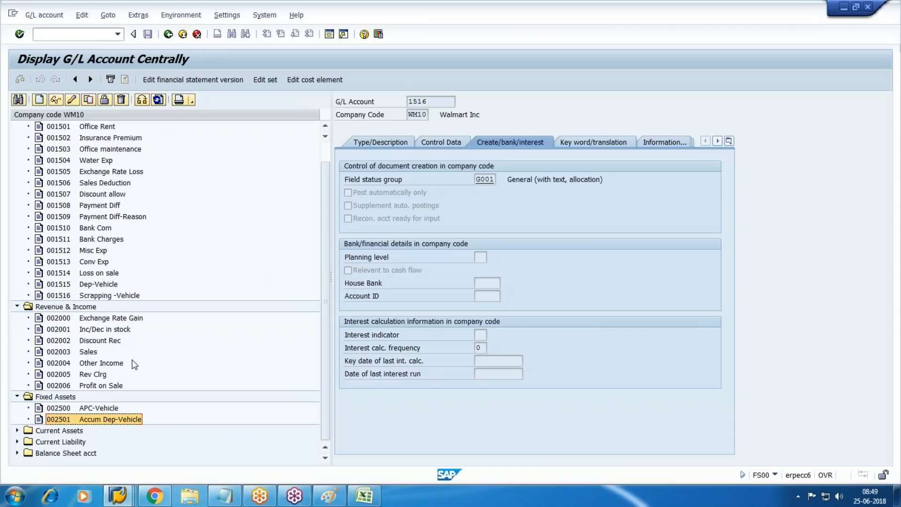
click(100, 285)
key(alt+Tab)
text(1515)
key(ctrl+s)
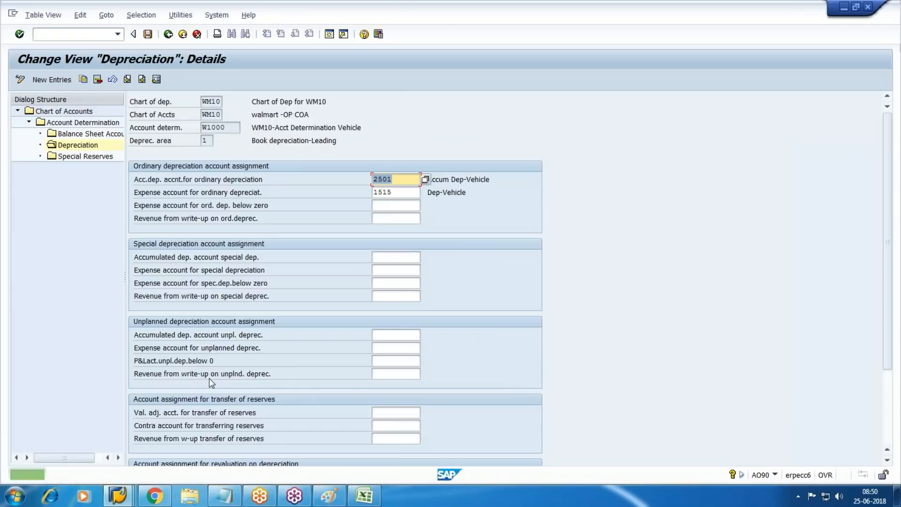
key(F3)
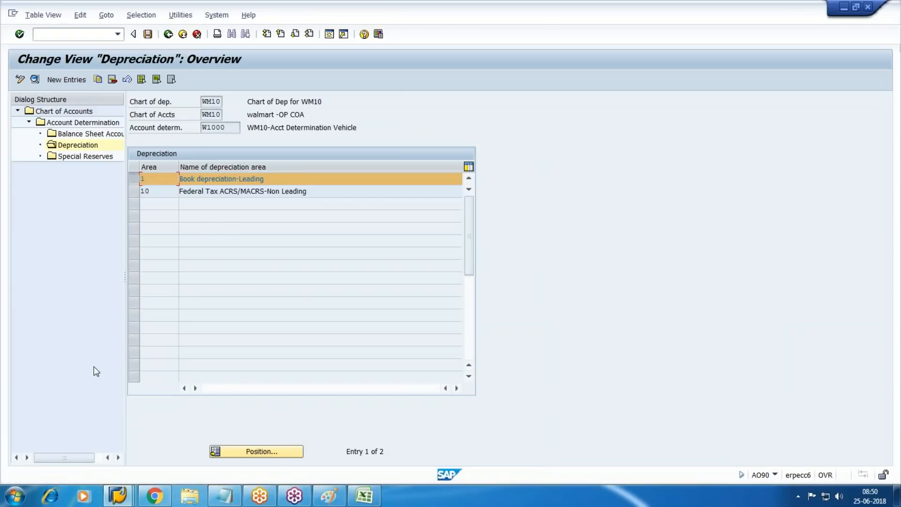
click(134, 191)
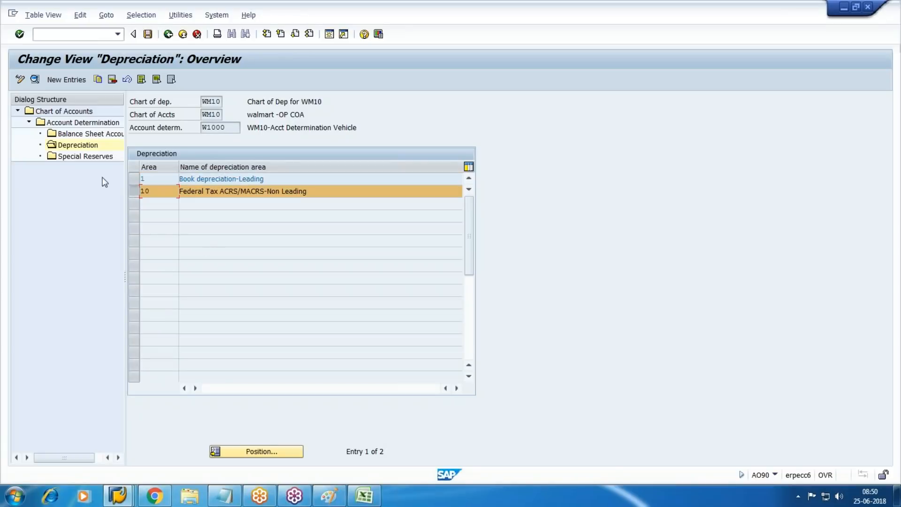
Step: Enter accumulated account 2501 and expense account 1515 for area 10, save, and go back
click(34, 79)
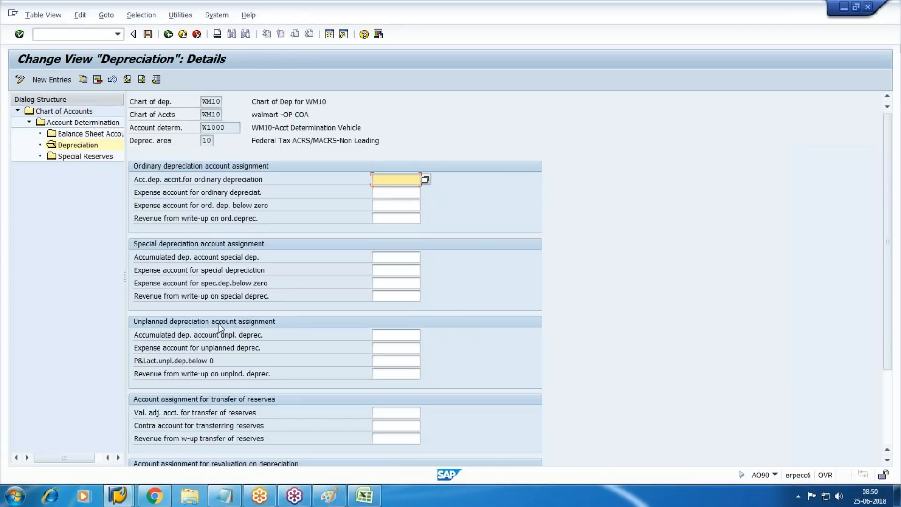
key(alt+Tab)
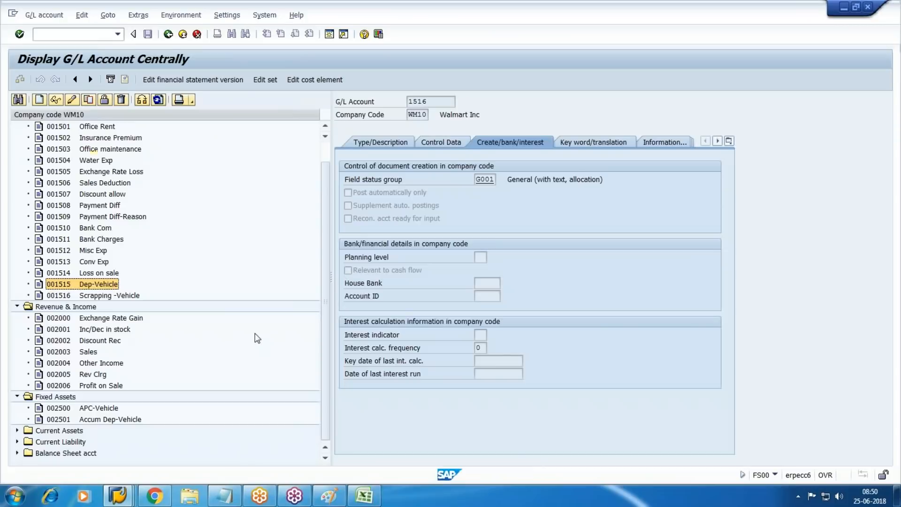
click(115, 421)
click(330, 496)
text(2501)
key(alt+Tab)
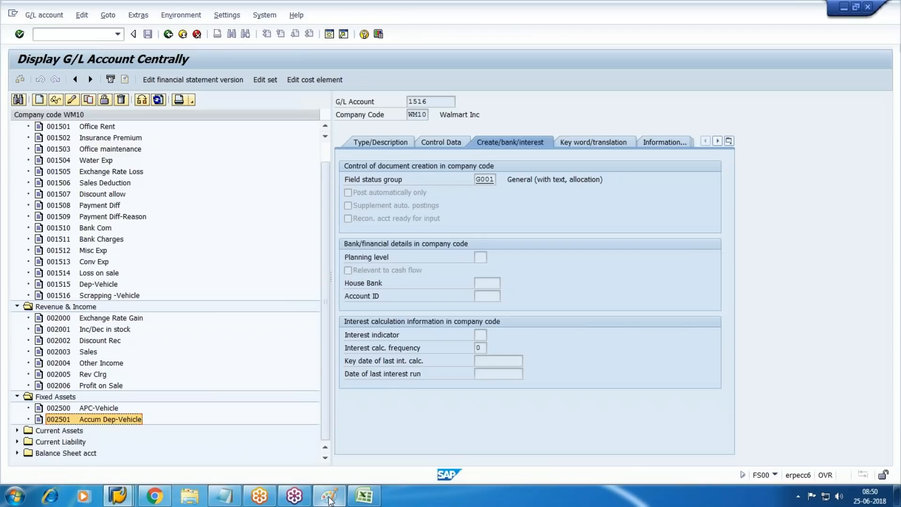
click(96, 287)
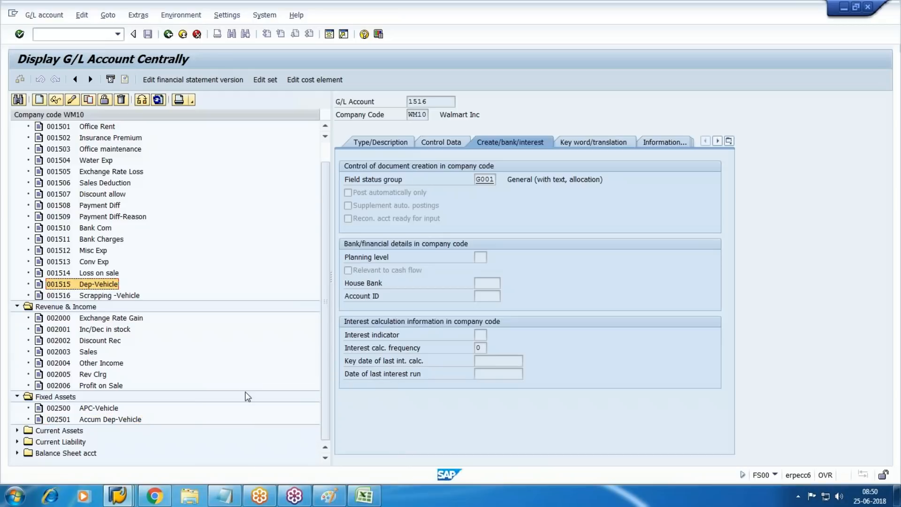
key(alt+Tab)
text(1515)
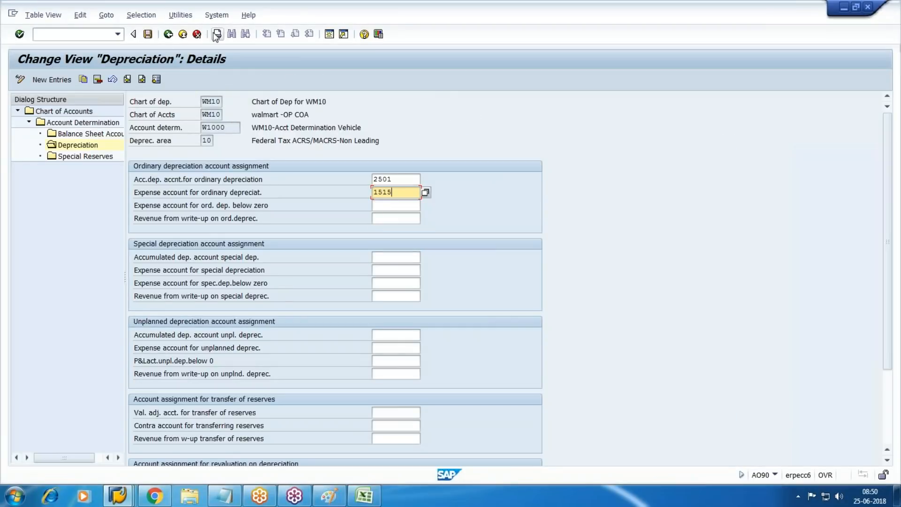
key(Return)
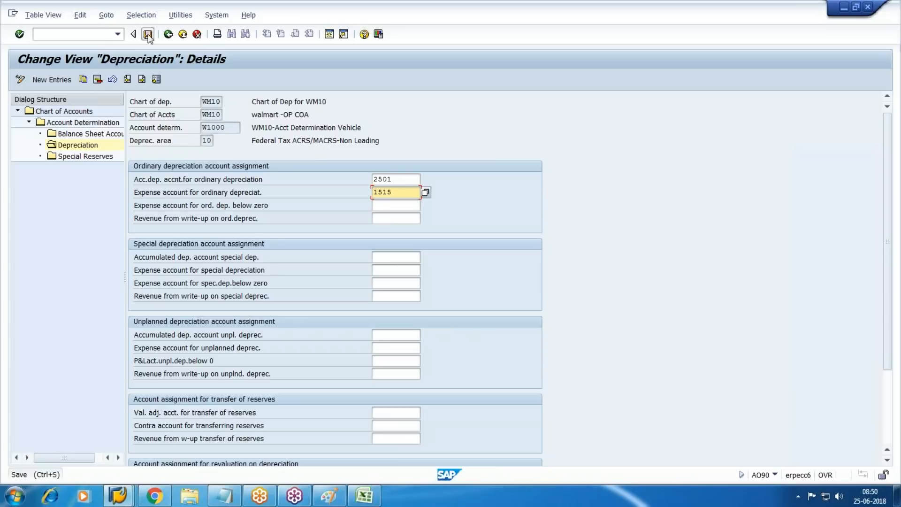
key(ctrl+s)
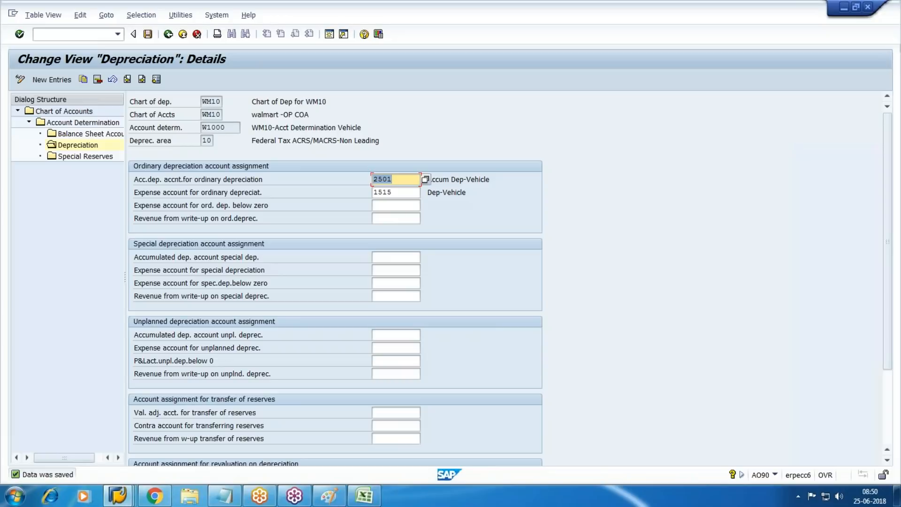
key(F3)
key(F3)
key(F3)
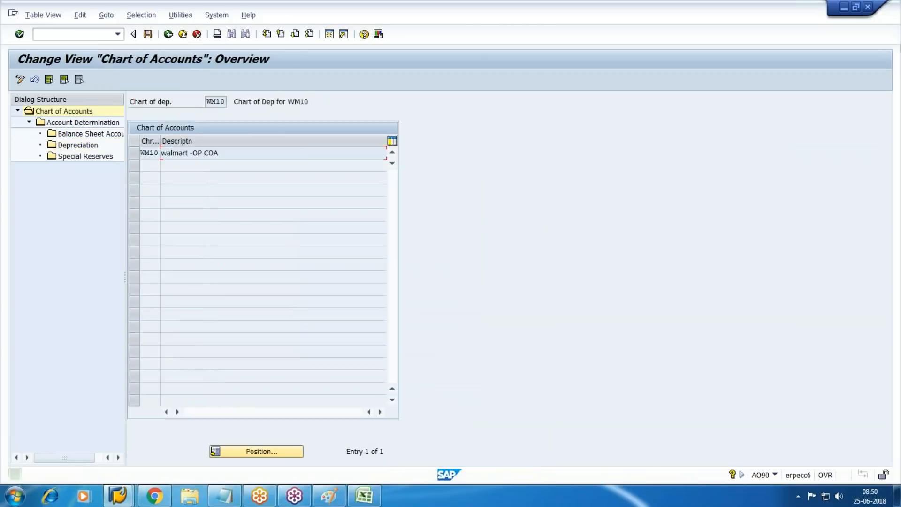
Step: Check that the Asset posting procedure uses debit key 70 and credit key 75
key(F3)
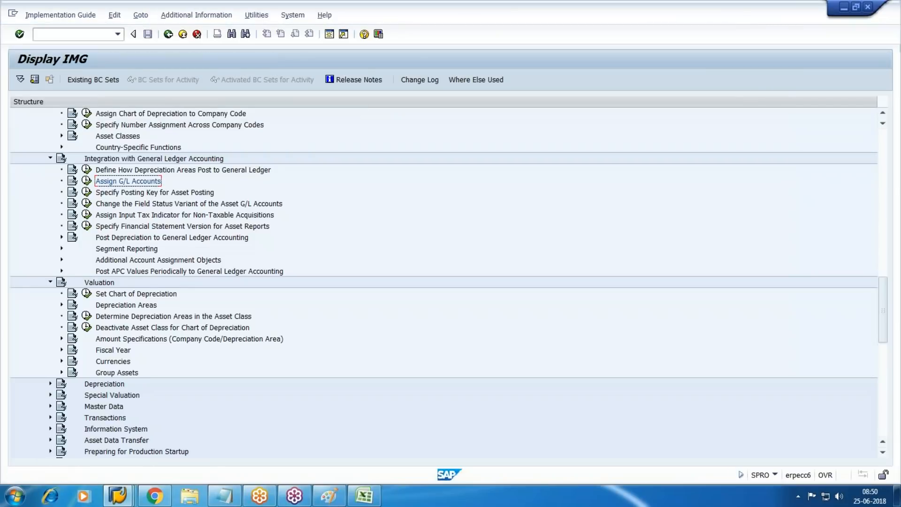
click(155, 193)
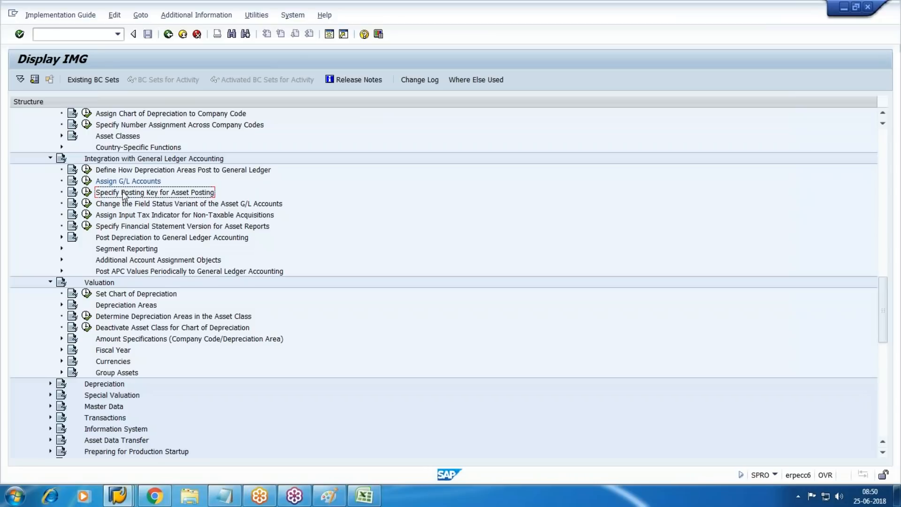
click(87, 192)
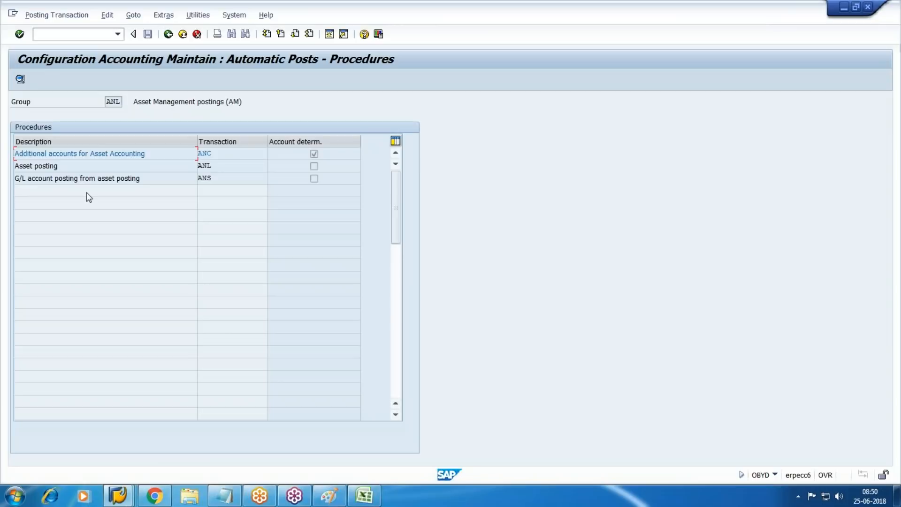
double_click(43, 165)
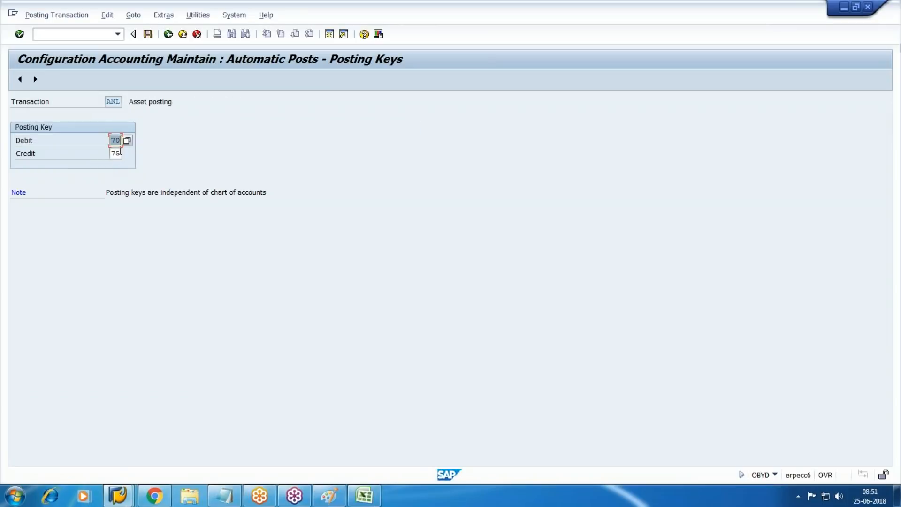
key(F3)
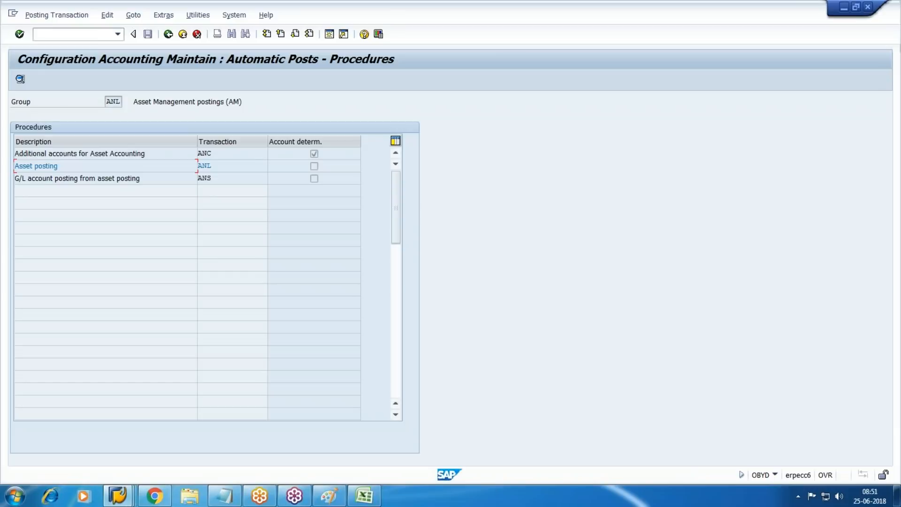
key(F3)
key(Tab)
key(Tab)
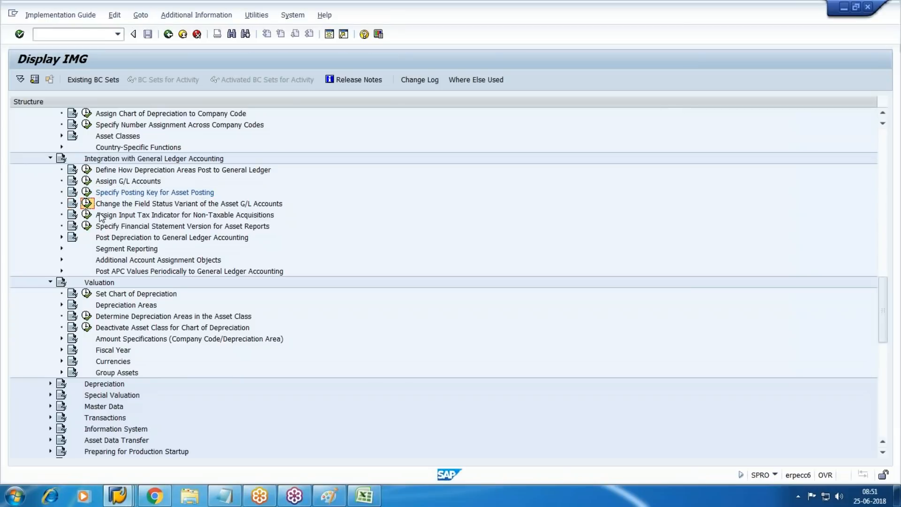
click(88, 205)
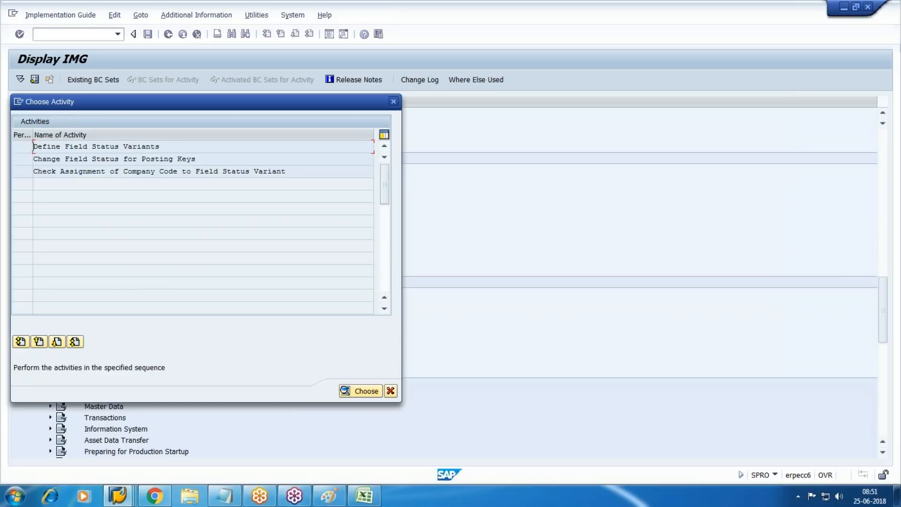
double_click(84, 147)
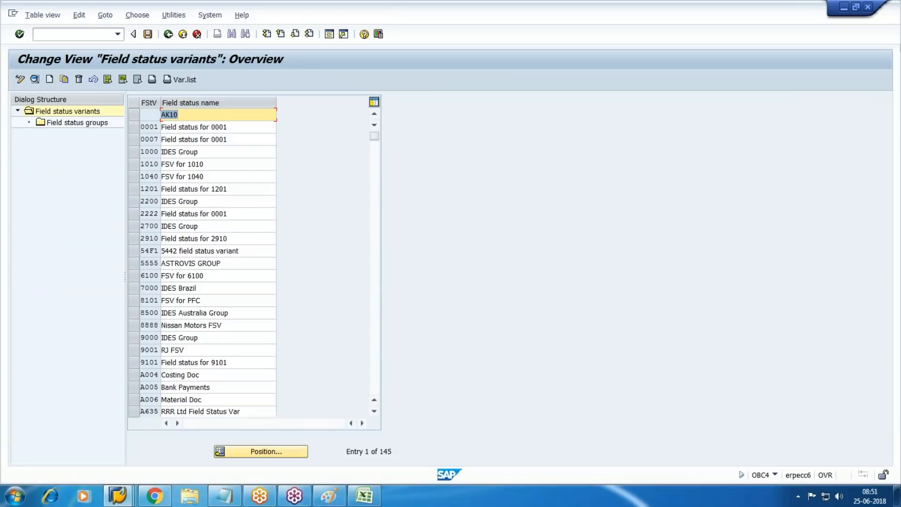
key(F3)
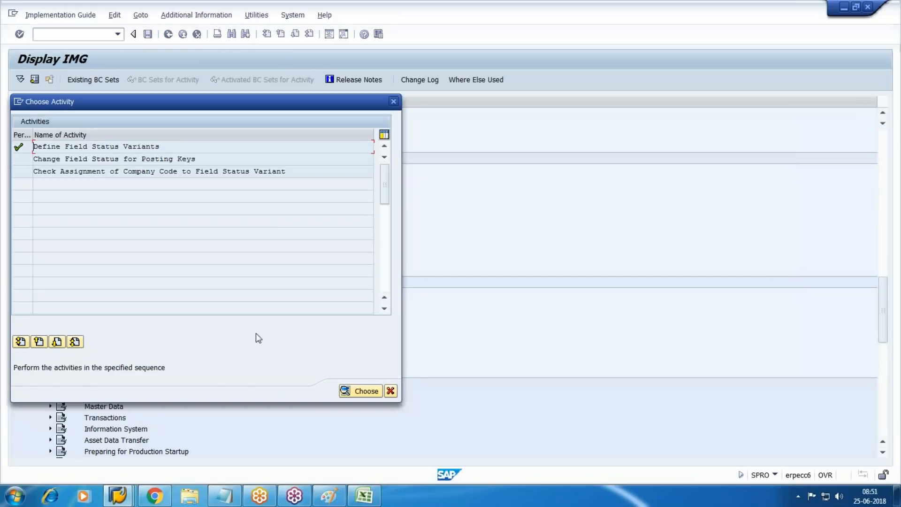
click(391, 391)
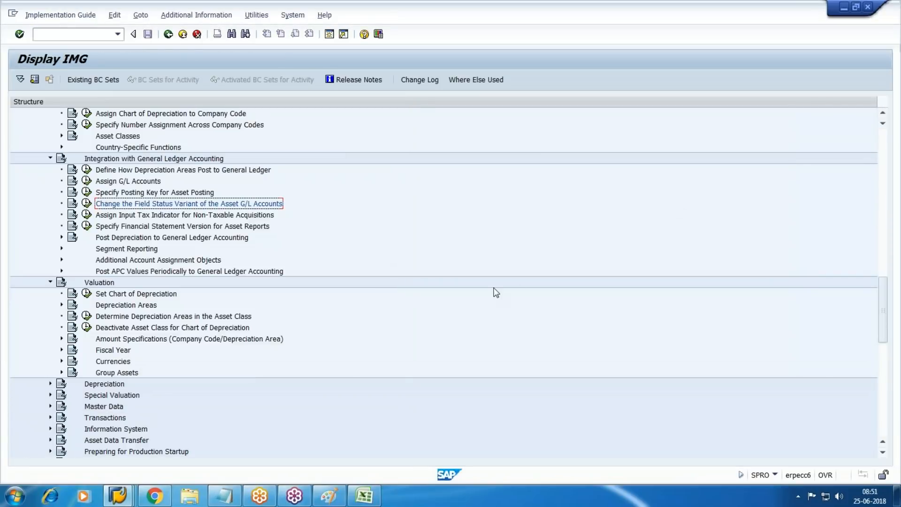
Step: Under Post Depreciation to General Ledger Accounting, open the Define Document Types overview
click(167, 216)
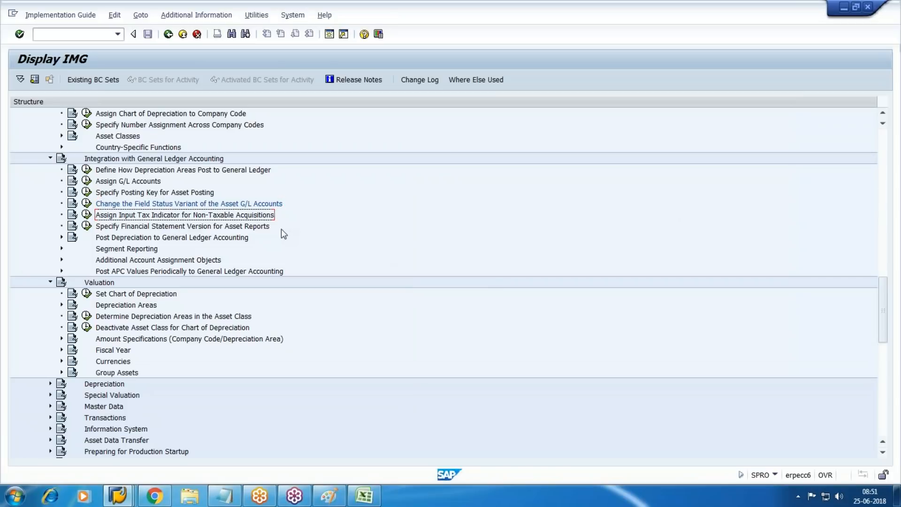
click(62, 238)
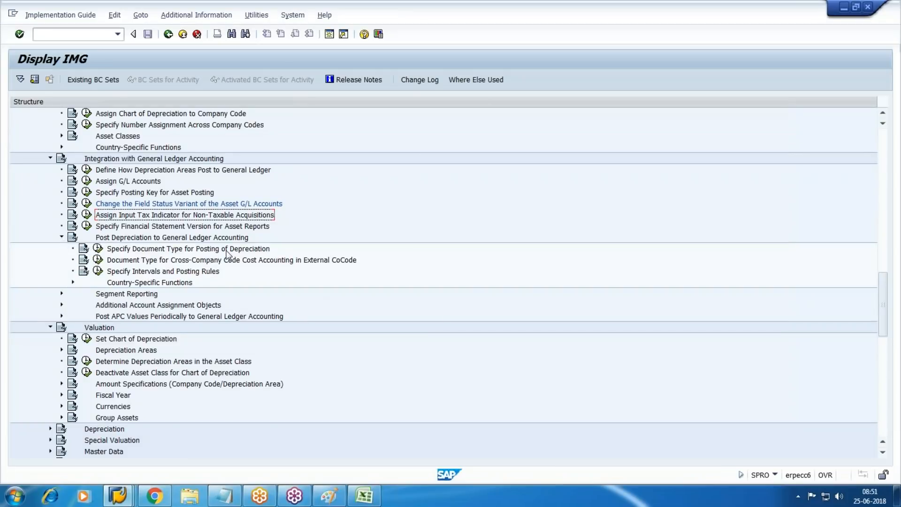
click(98, 249)
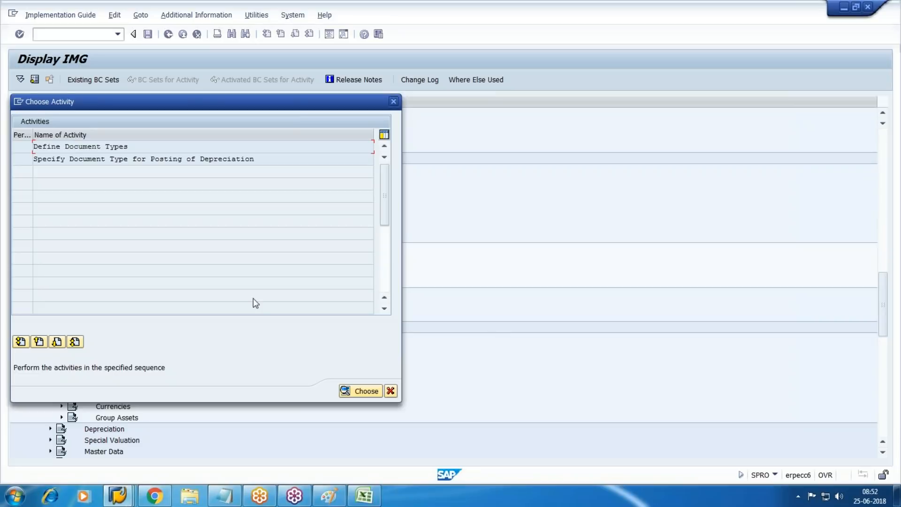
double_click(88, 148)
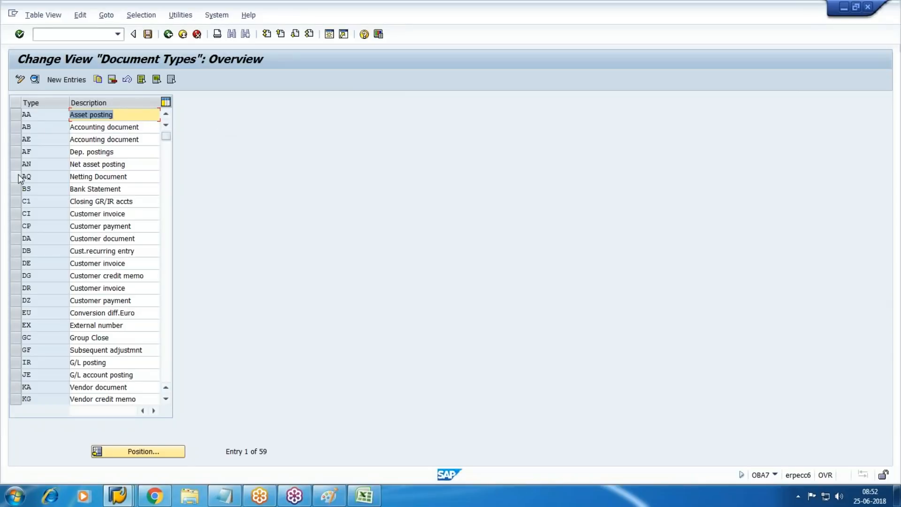
Step: Look at document type AA, then open AF Dep. postings to confirm number range 05
click(31, 116)
click(35, 80)
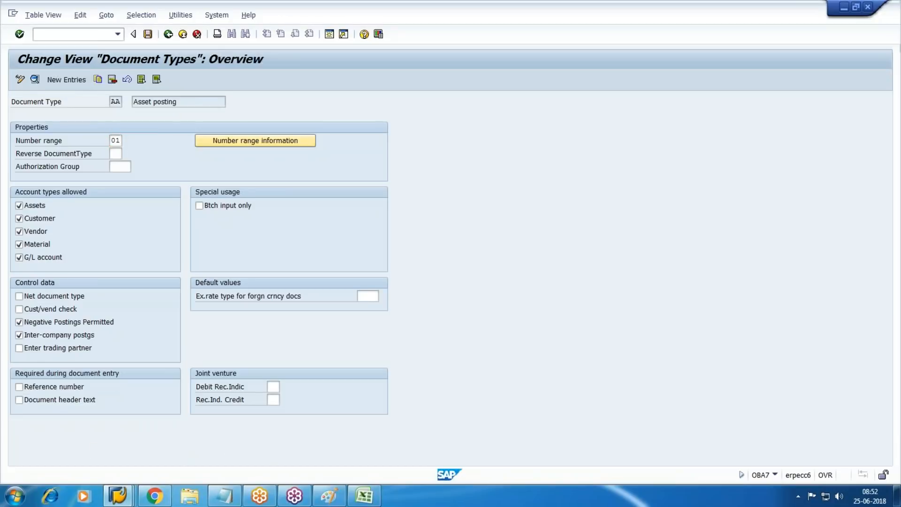
key(F3)
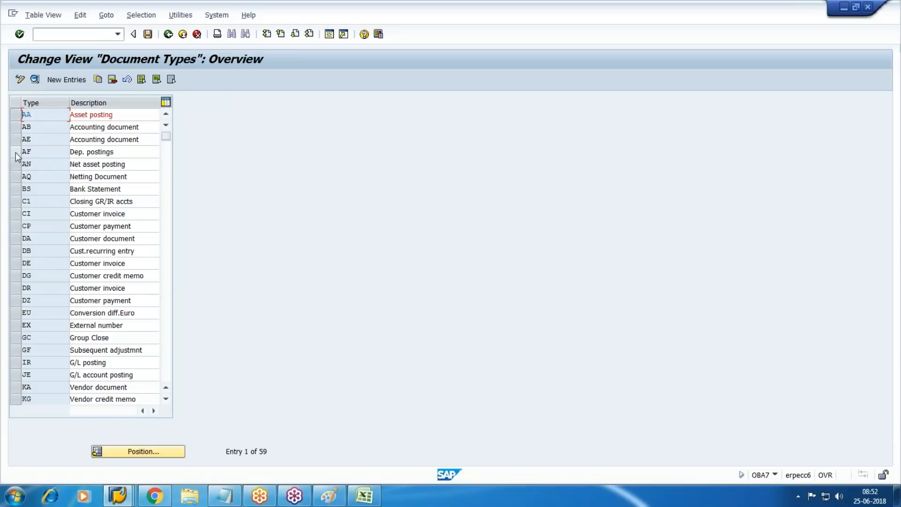
click(15, 152)
click(35, 80)
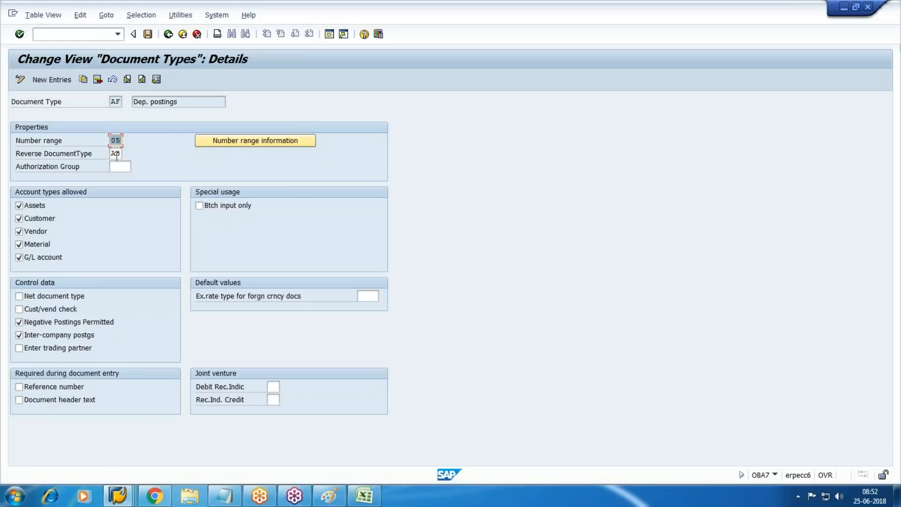
Step: Open the accounting document number range intervals of company code WM10 for editing
click(279, 142)
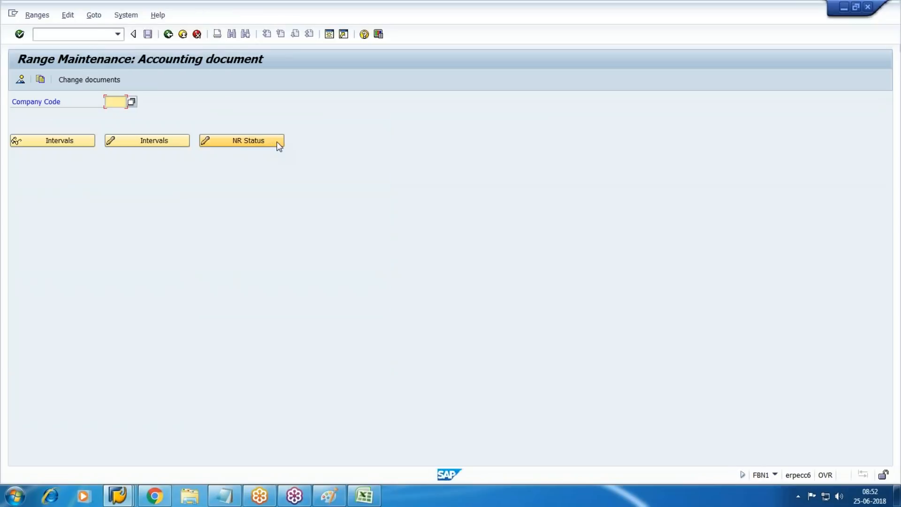
text(W)
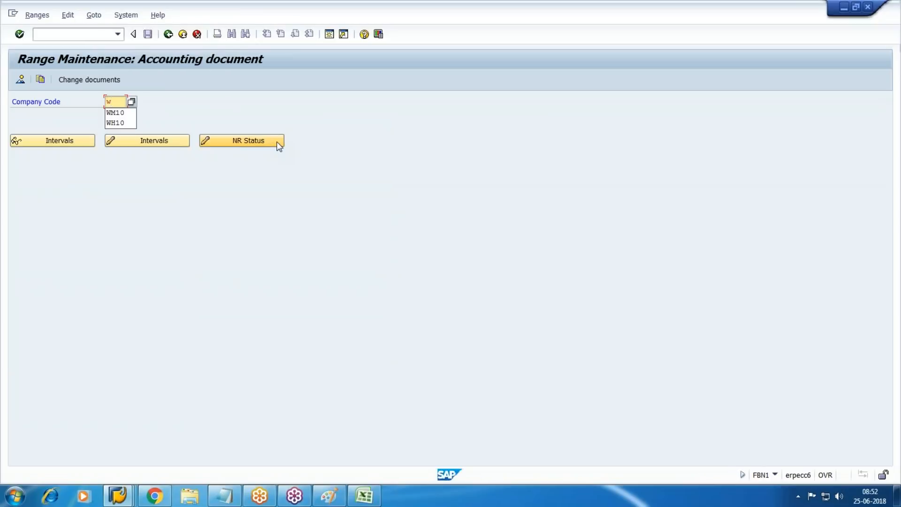
key(Down)
key(Return)
click(148, 141)
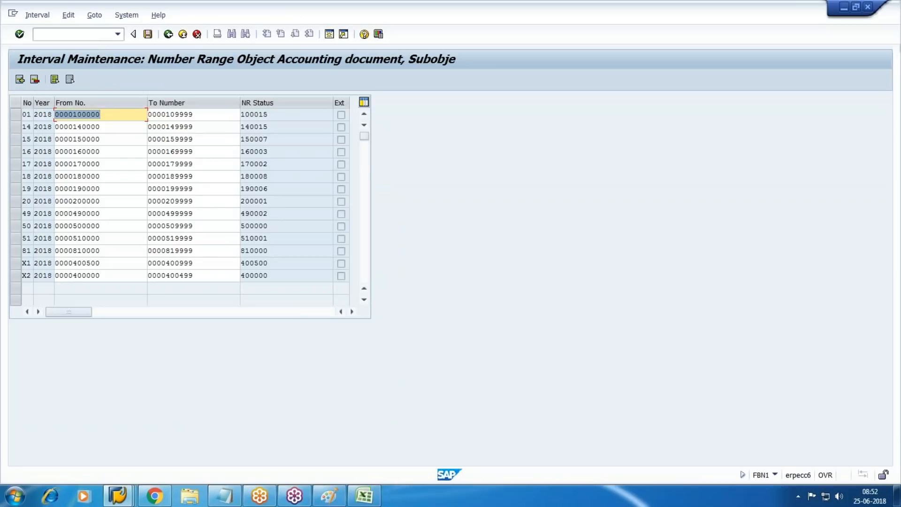
click(20, 79)
text(05)
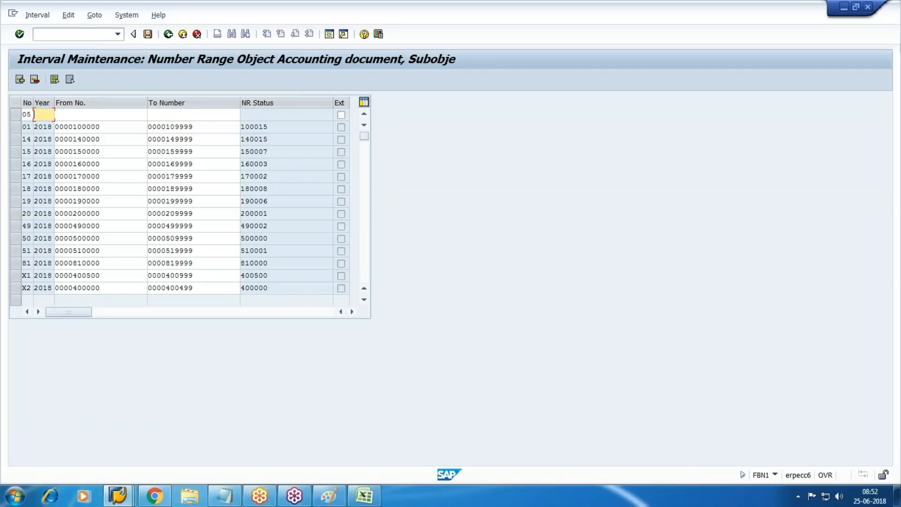
text(2018)
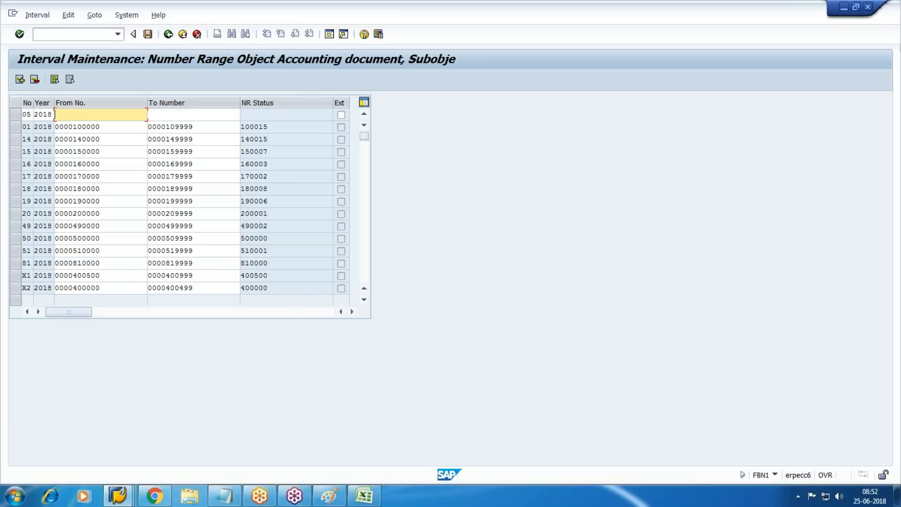
text(4100)
text(00)
key(Tab)
text(4199999)
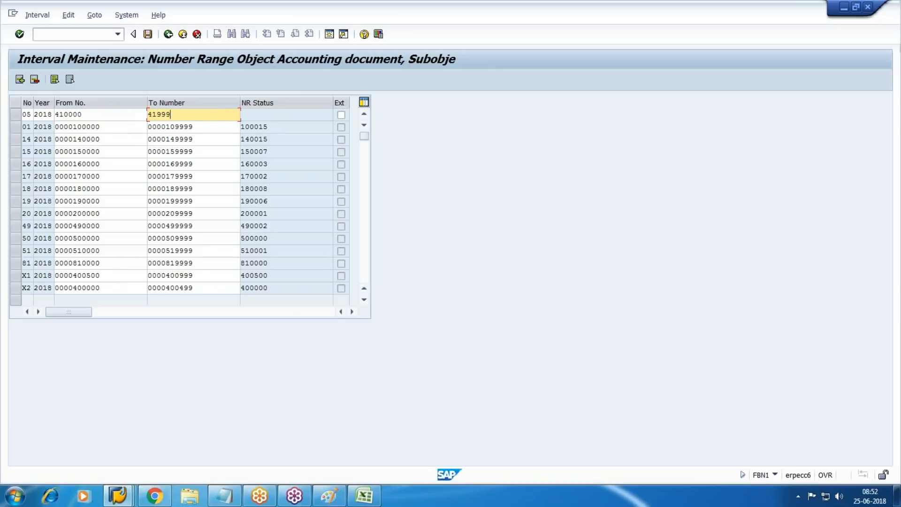
key(Return)
key(ctrl+s)
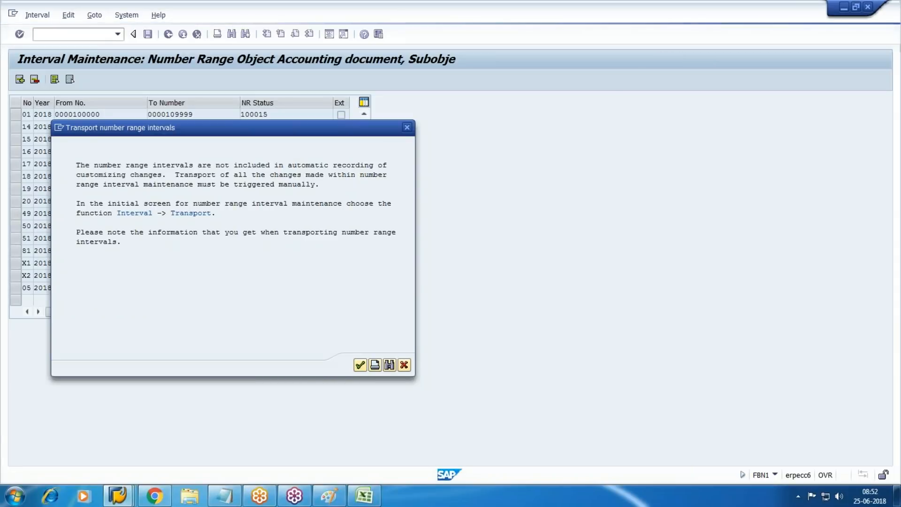
key(Return)
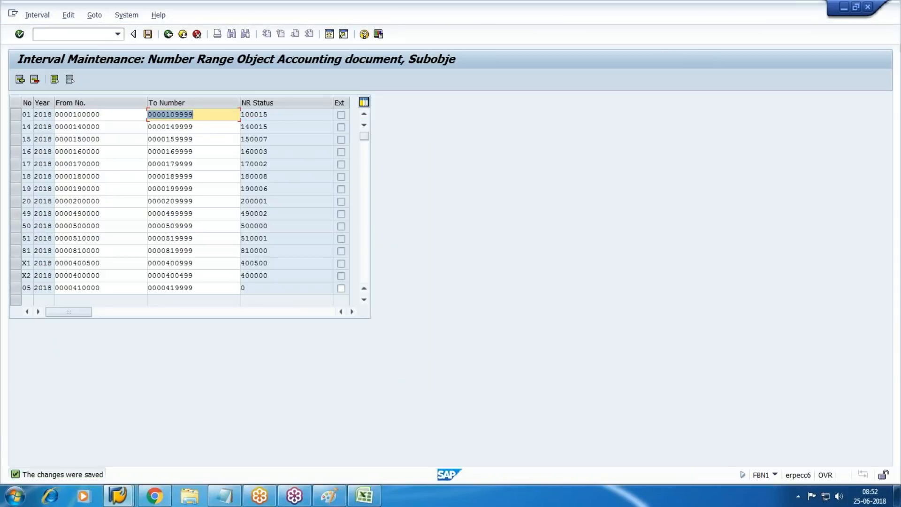
key(F3)
key(F3)
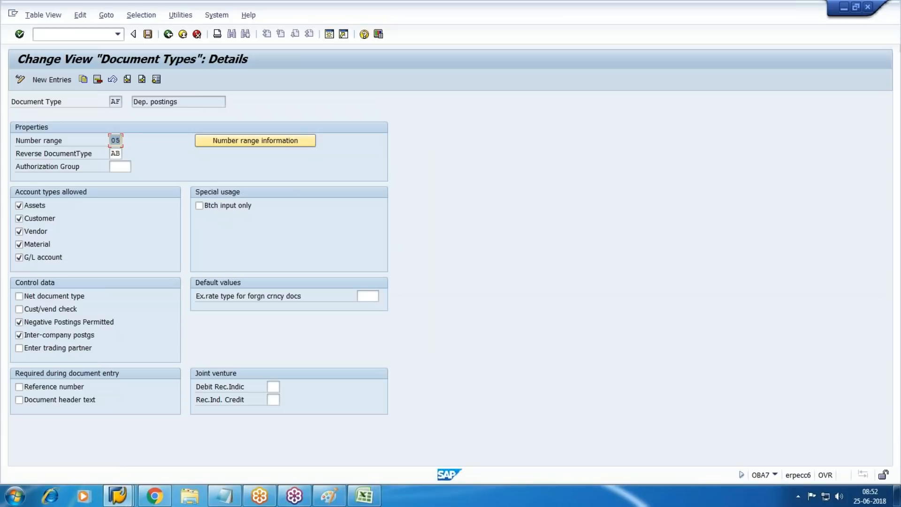
Step: Leave the document types and the activity choice, landing on Specify Intervals and Posting Rules
key(F3)
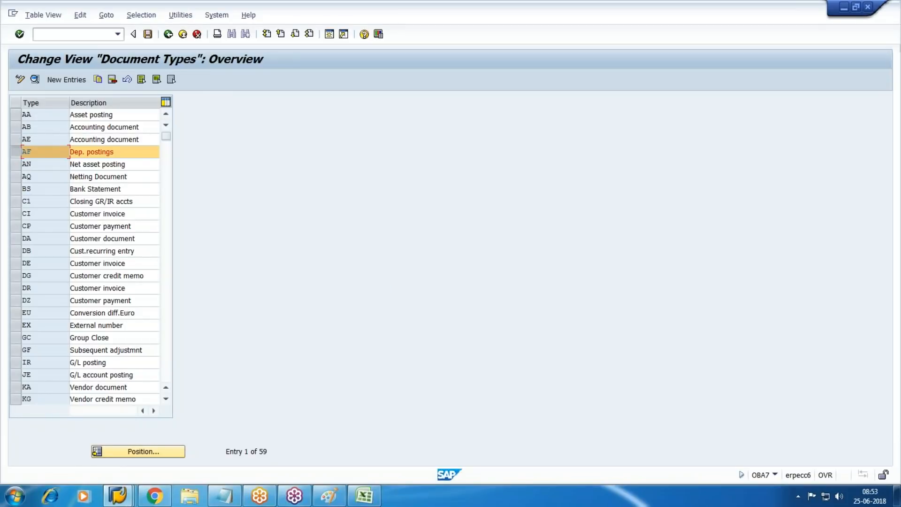
click(169, 33)
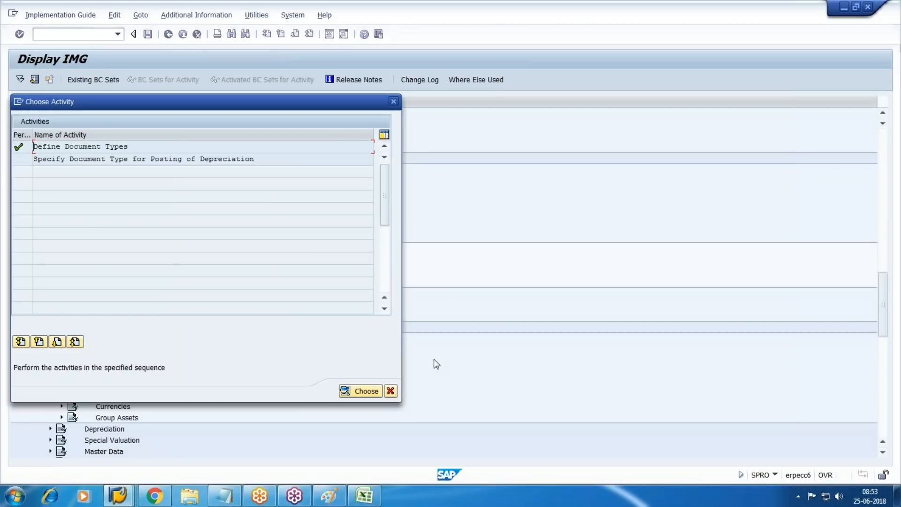
click(390, 391)
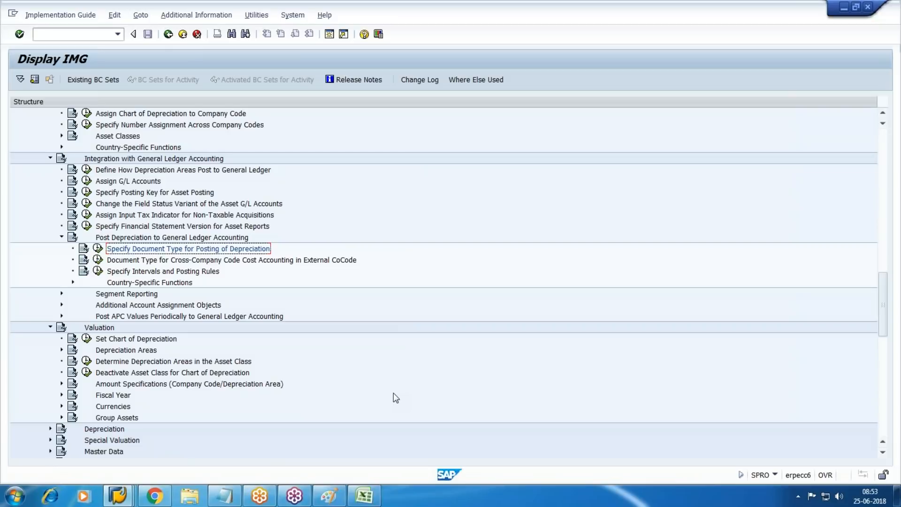
key(Down)
key(Down)
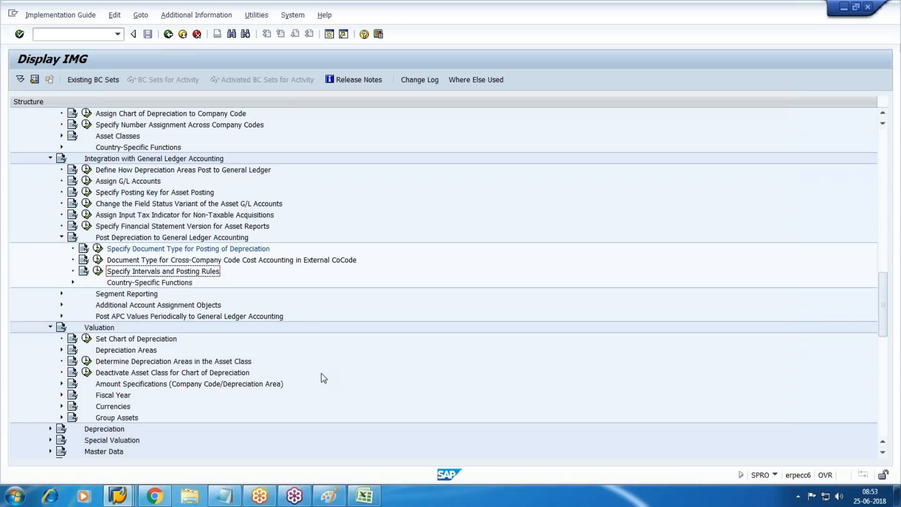
click(97, 271)
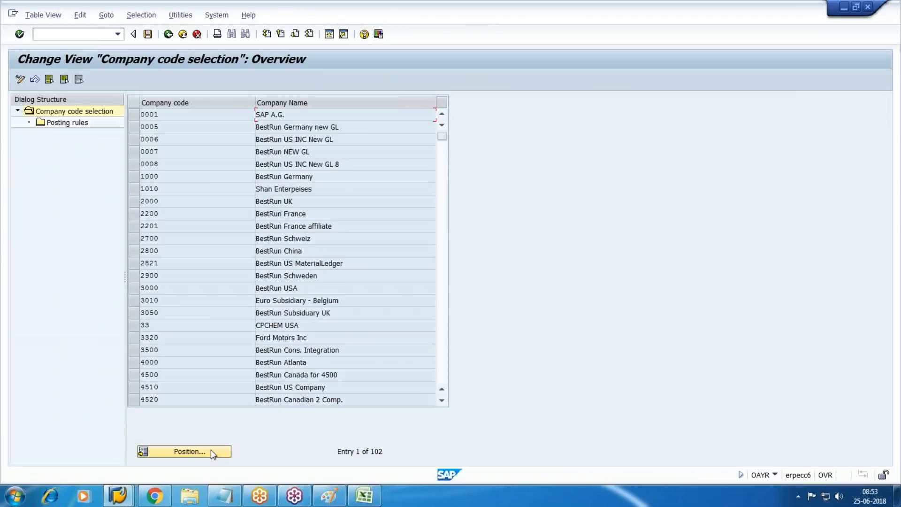
click(211, 450)
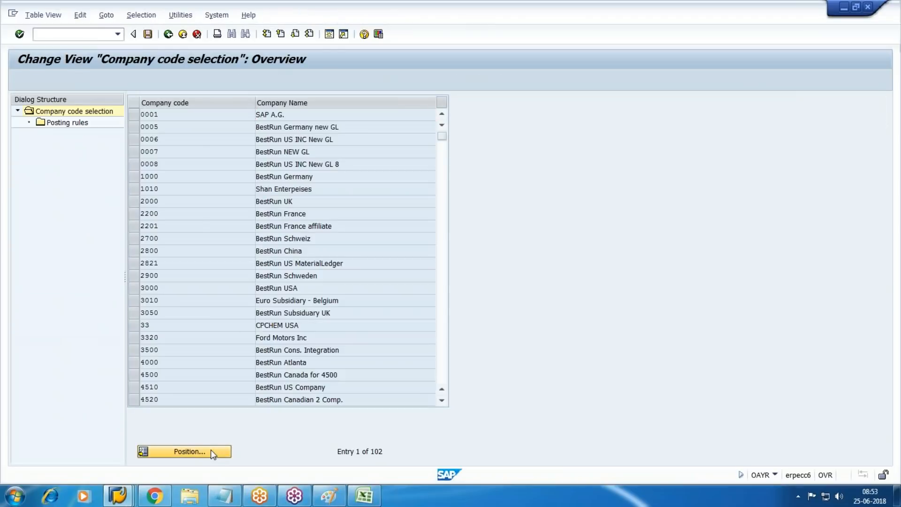
text(WM10)
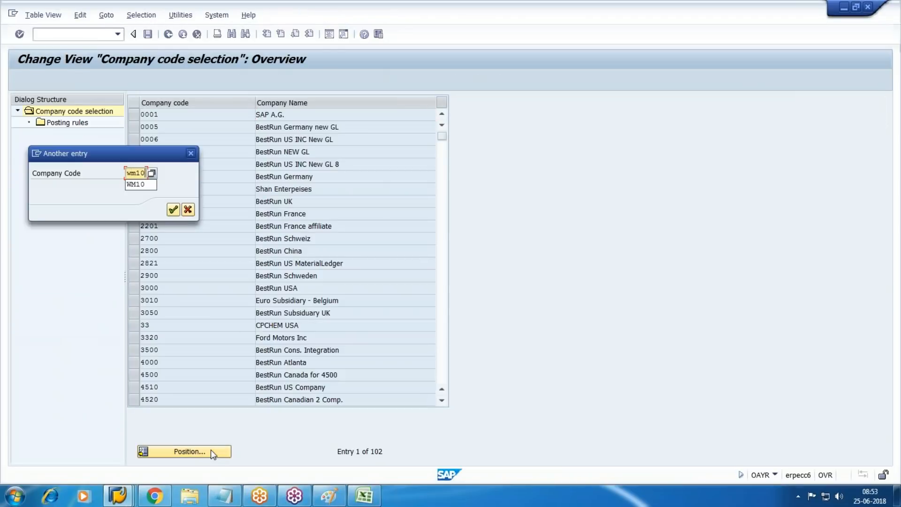
key(Return)
click(134, 114)
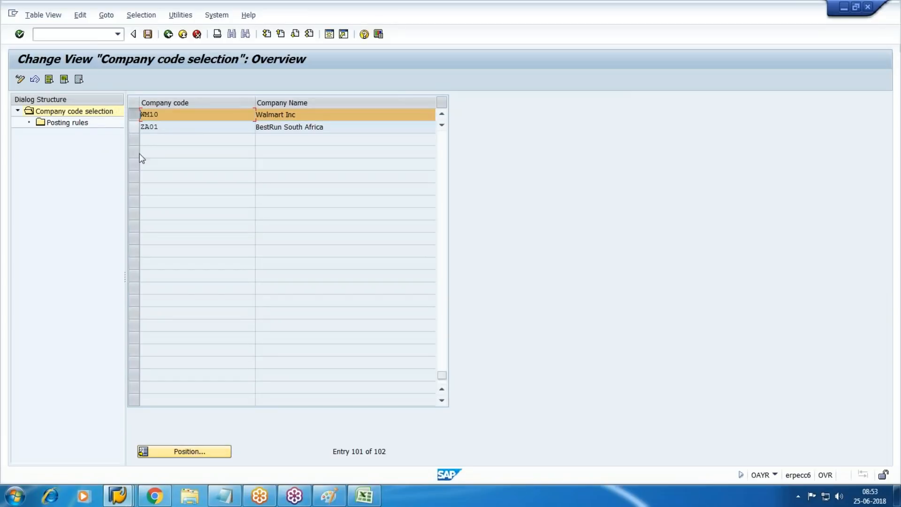
click(67, 122)
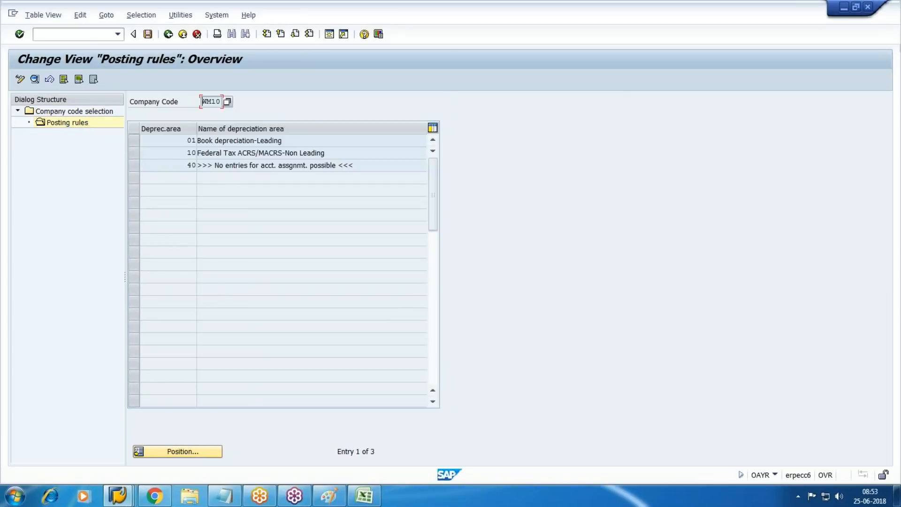
click(134, 140)
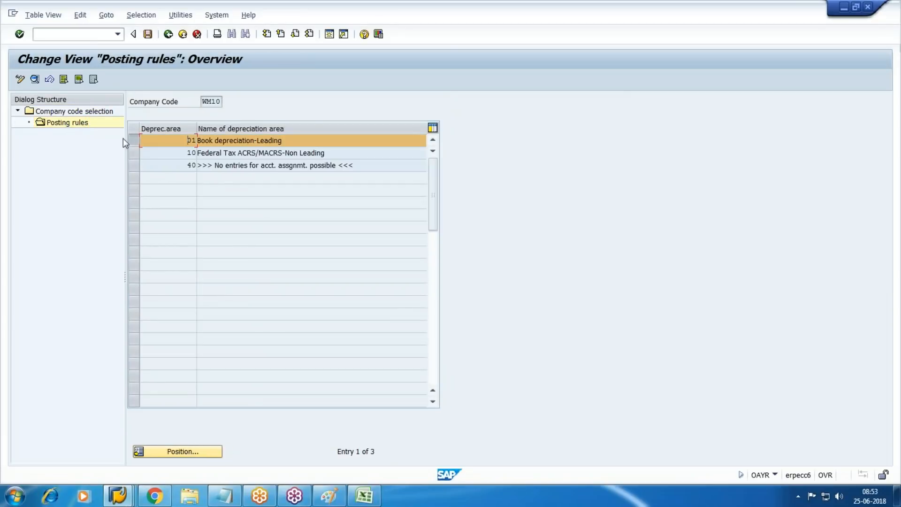
click(35, 79)
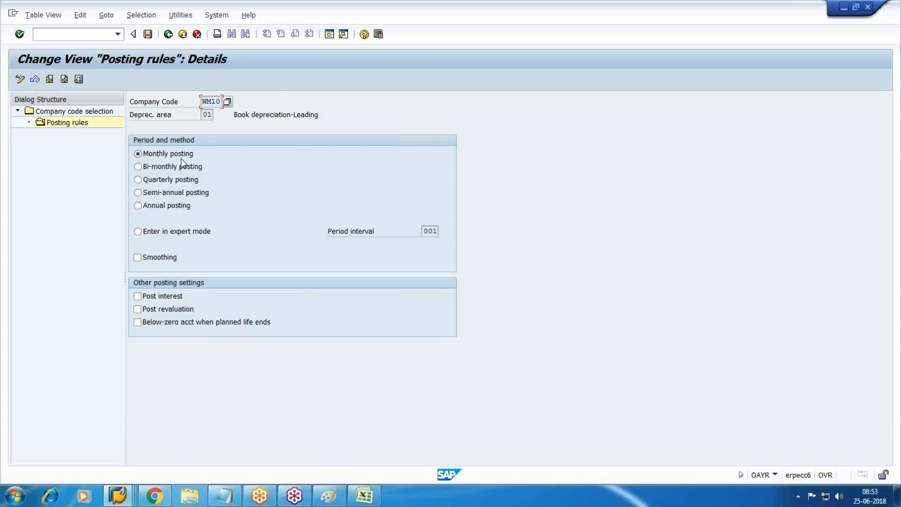
key(F3)
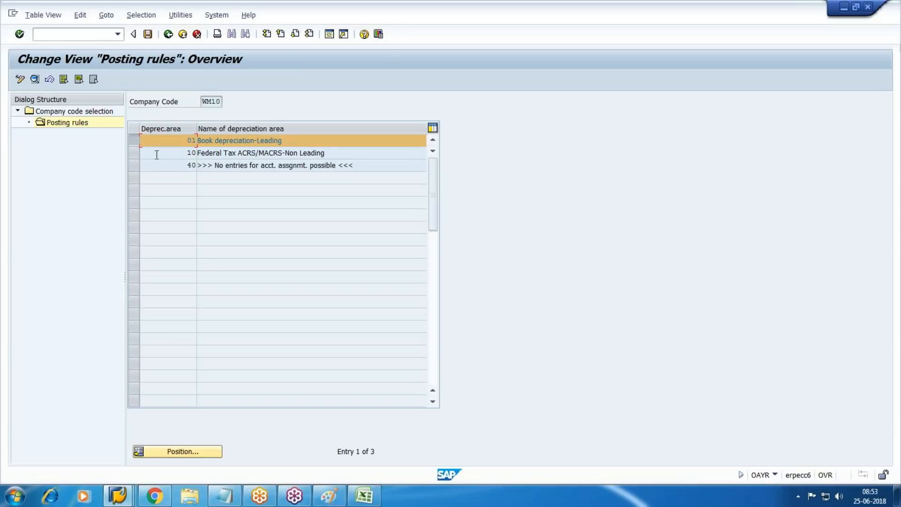
click(135, 153)
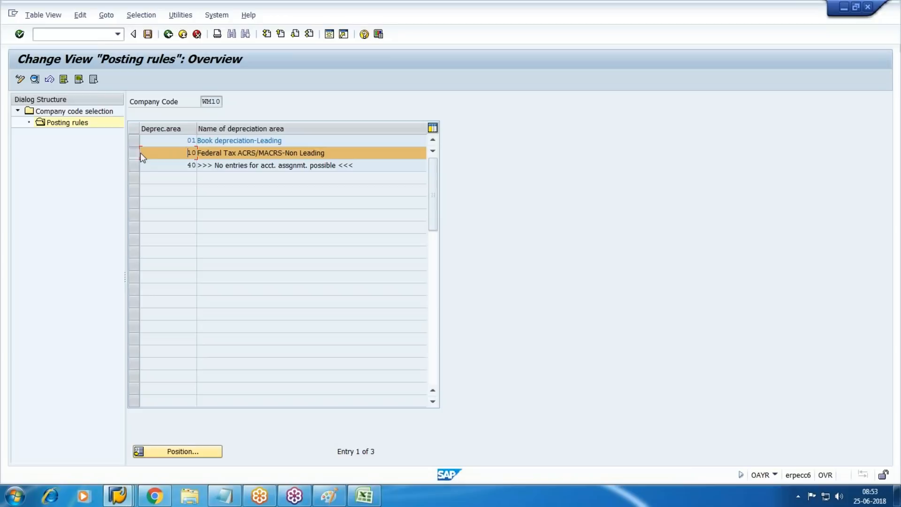
click(34, 79)
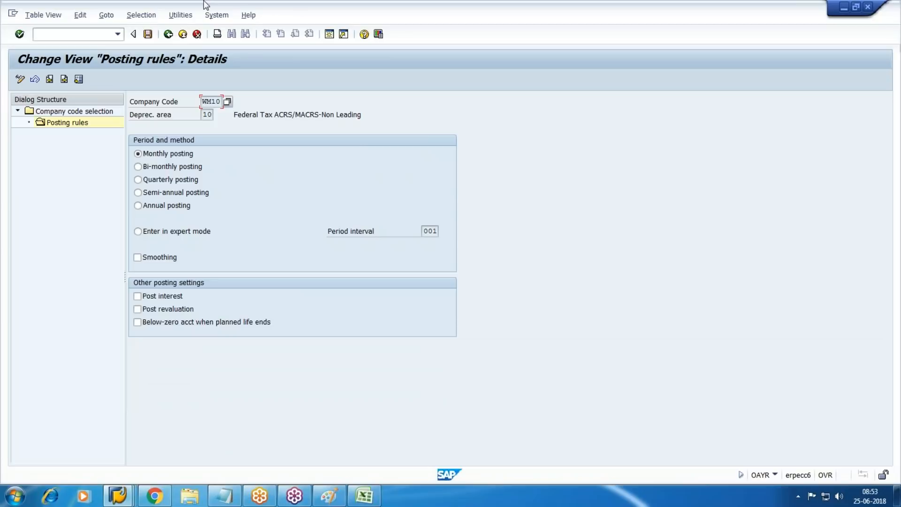
click(183, 34)
click(236, 226)
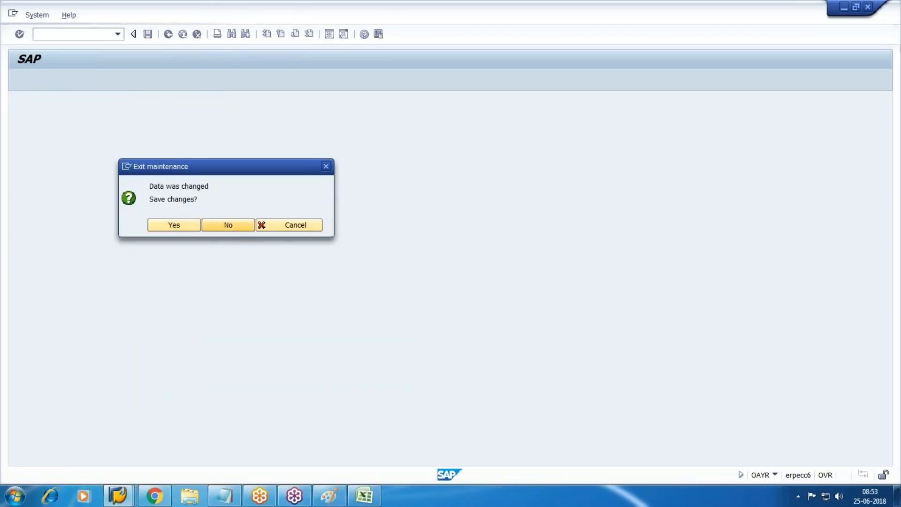